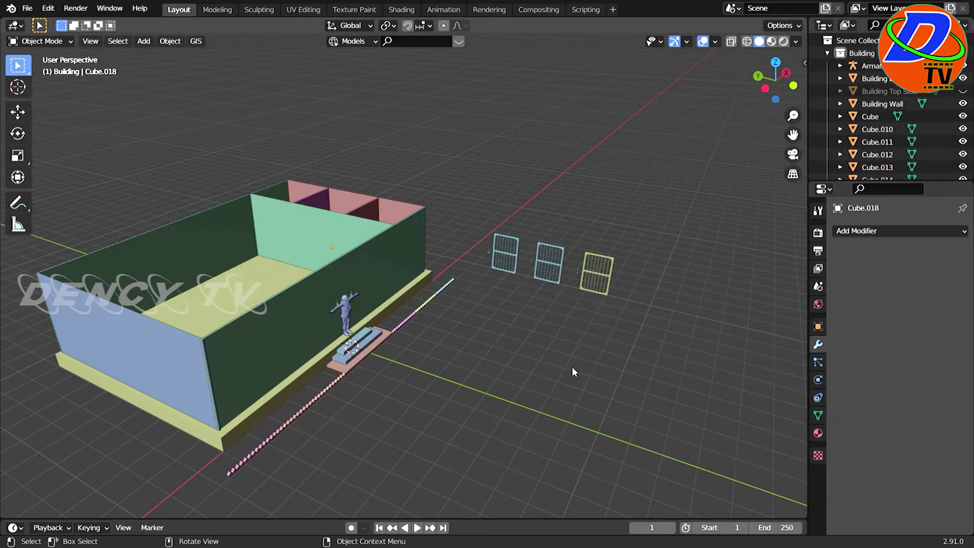
Select the three barred grilles and switch to the side orthographic view
scroll(574, 367, up, 2)
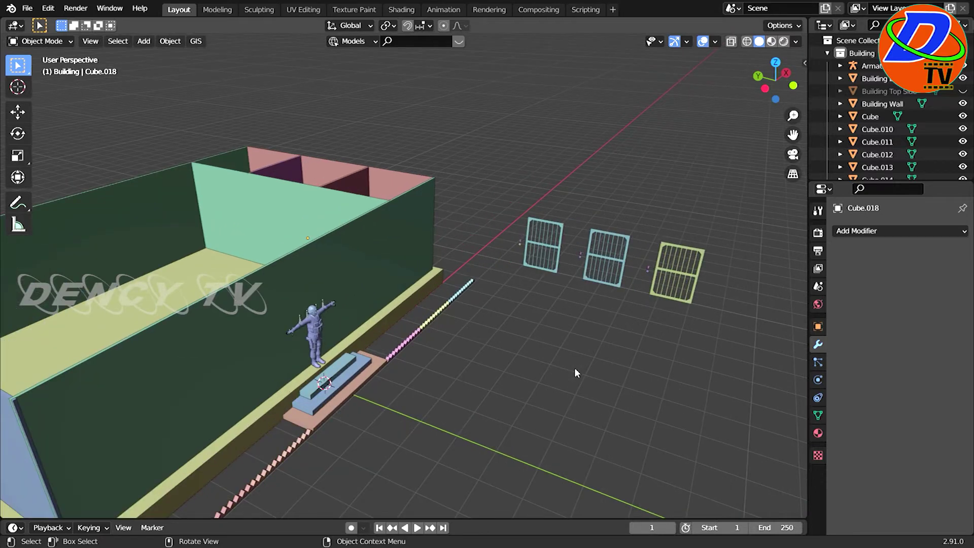
scroll(574, 373, down, 2)
mouse_move(574, 373)
middle_down()
mouse_move(376, 351)
mouse_move(375, 327)
mouse_move(362, 343)
mouse_move(289, 324)
middle_up()
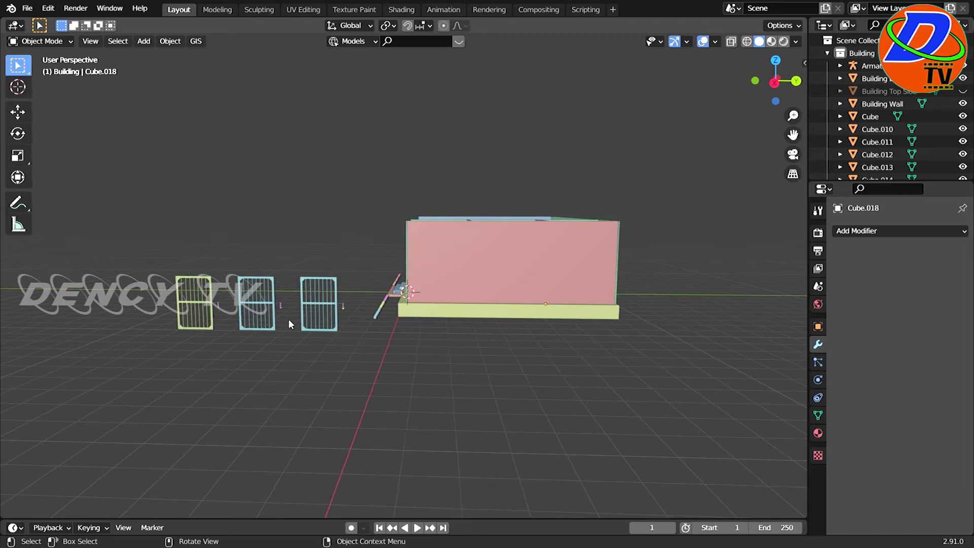
drag(150, 255, 355, 379)
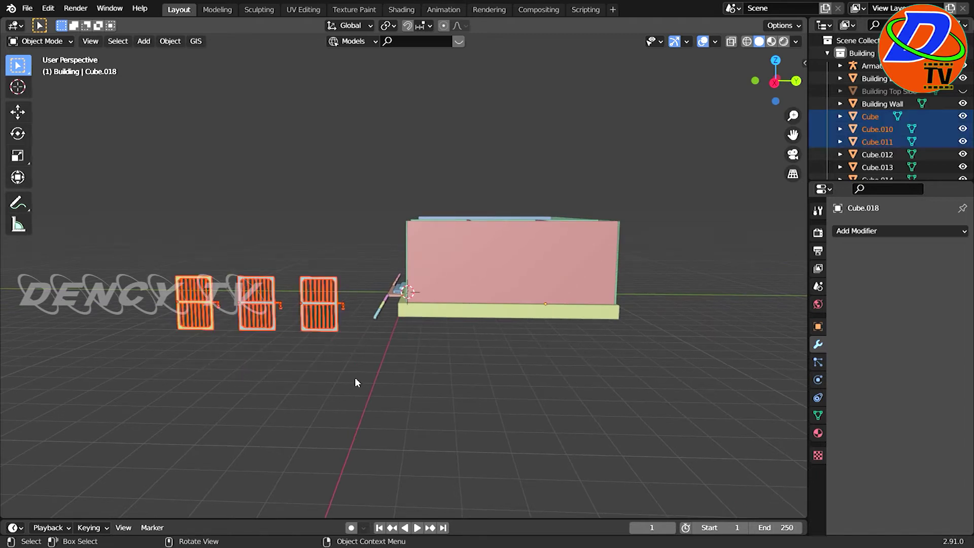
scroll(354, 377, up, 2)
scroll(355, 376, up, 2)
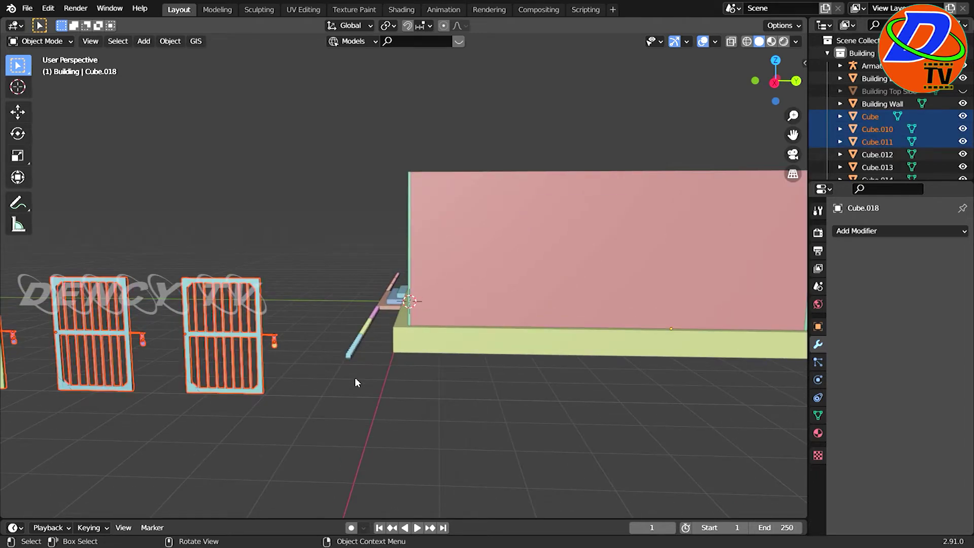
key(KP_3)
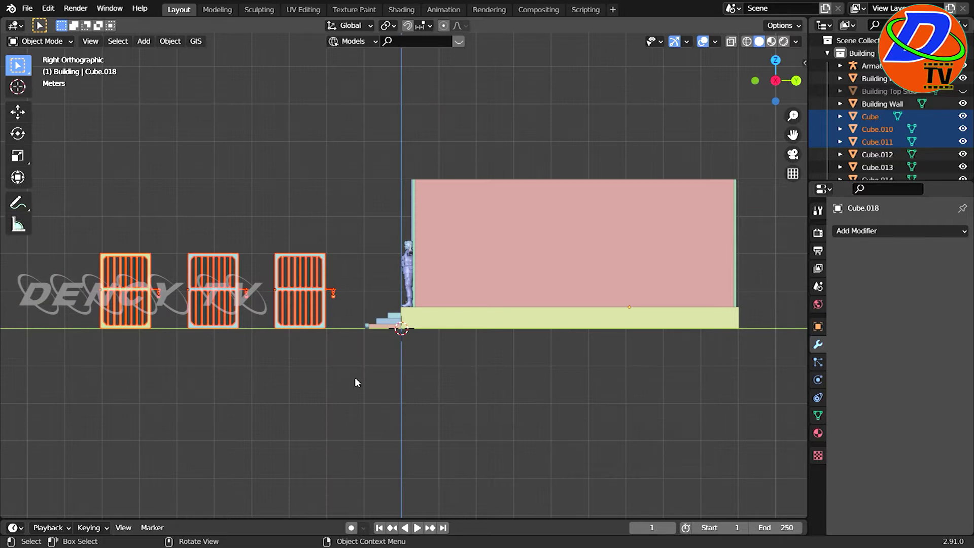
scroll(356, 381, up, 2)
scroll(356, 380, up, 2)
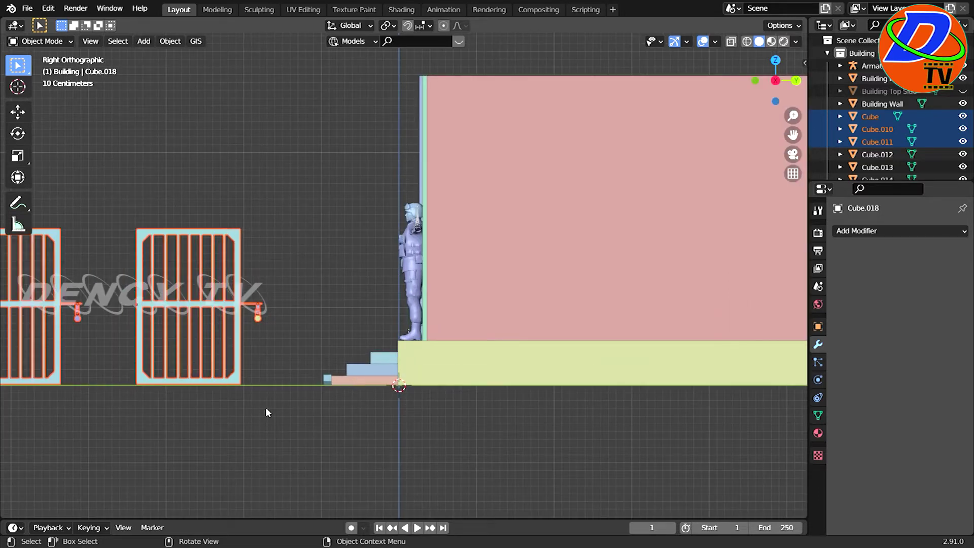
Raise the three grilles and slide them along Y toward the pink side wall
key(g)
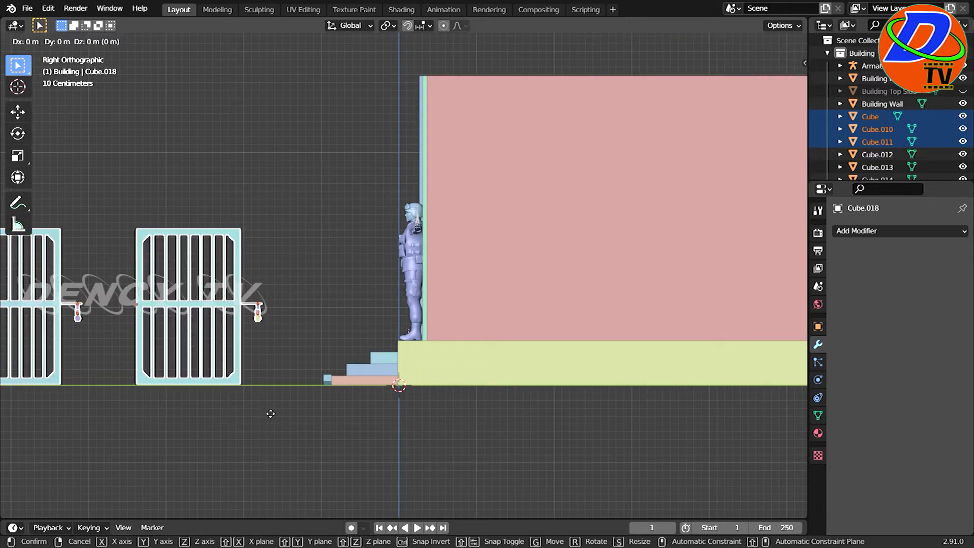
key(z)
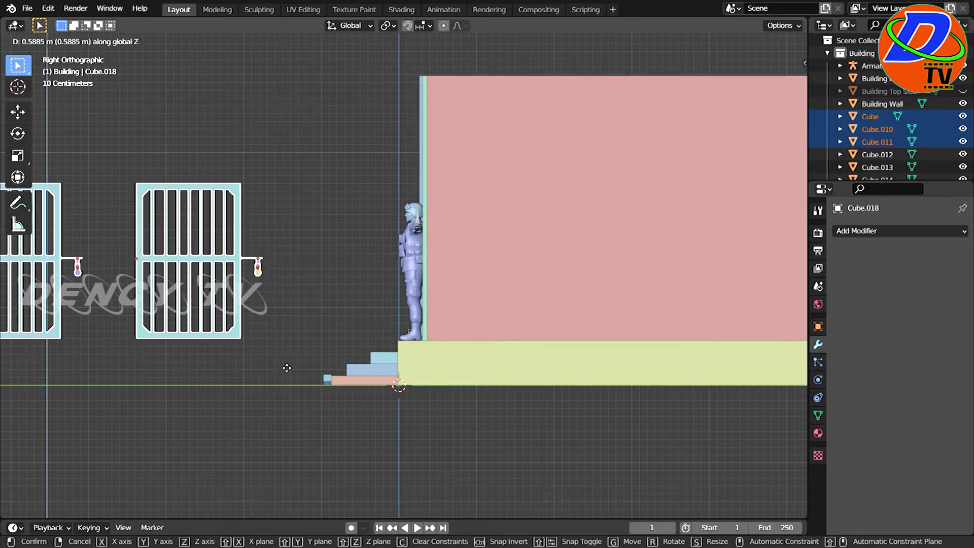
click(284, 369)
scroll(289, 380, up, 3)
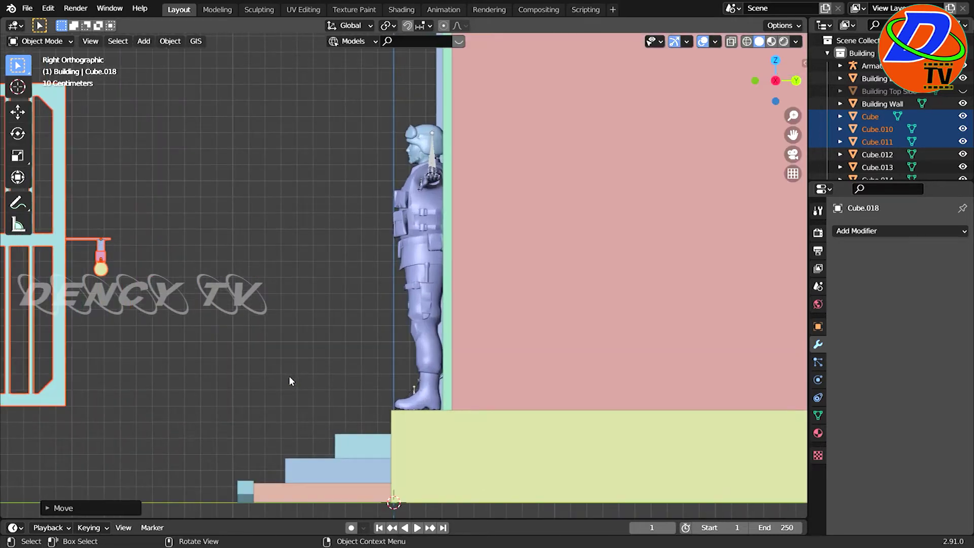
key(g)
key(y)
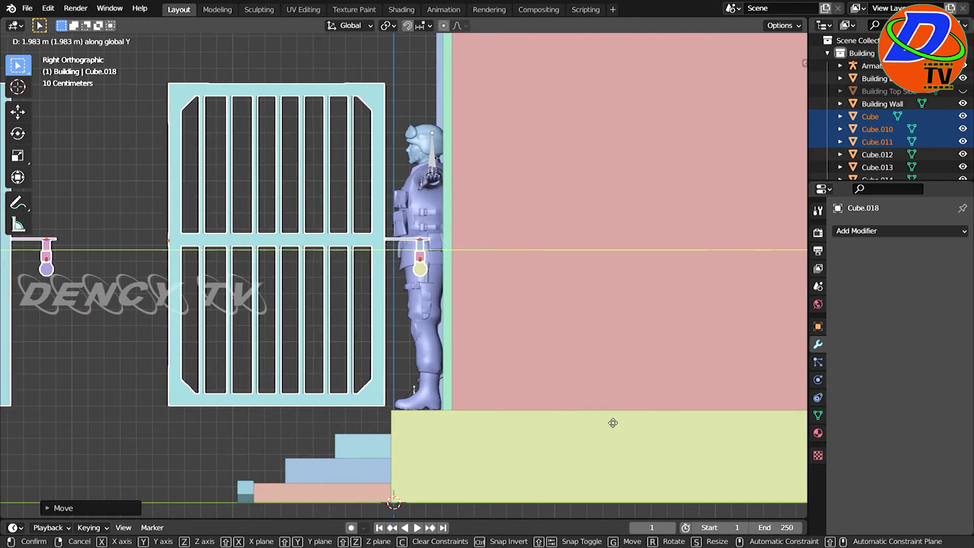
click(602, 427)
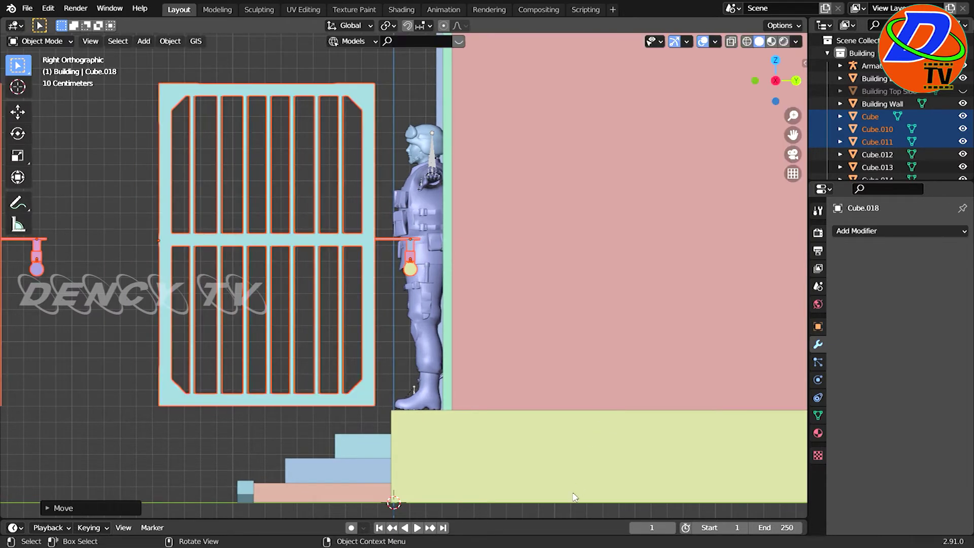
Adjust the grilles' height slightly and slide them along Y onto the pink wall
key(g)
key(z)
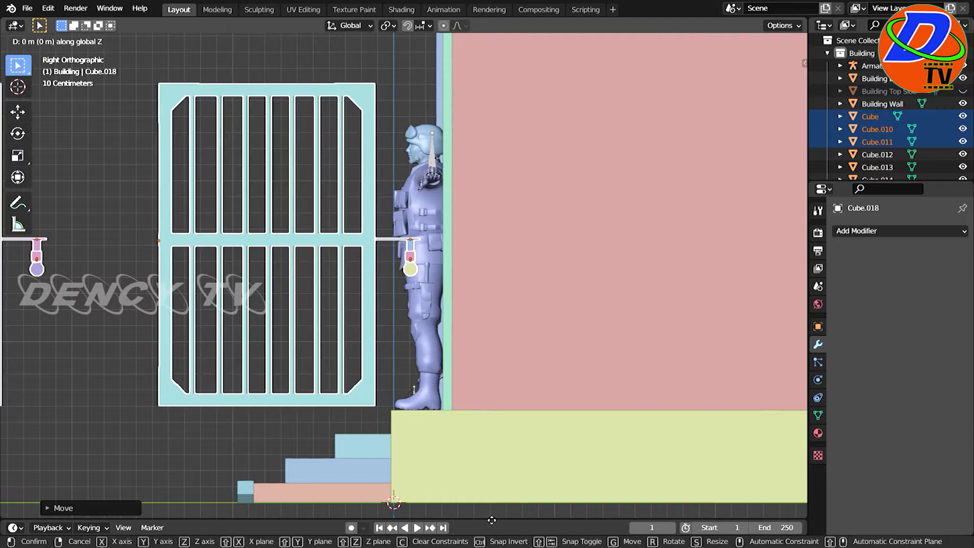
click(488, 40)
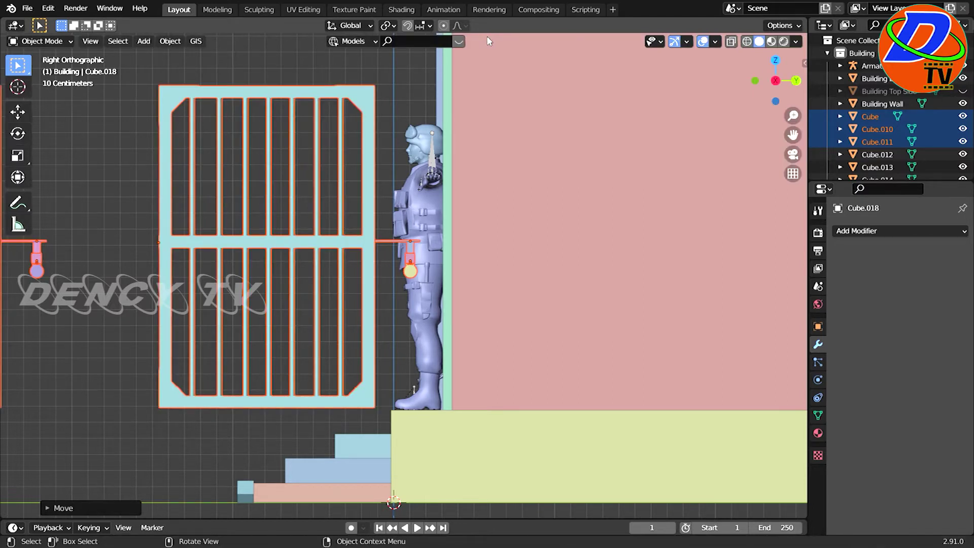
scroll(541, 261, down, 6)
scroll(602, 252, down, 4)
shift+middle_drag(540, 279, 537, 280)
key(g)
key(y)
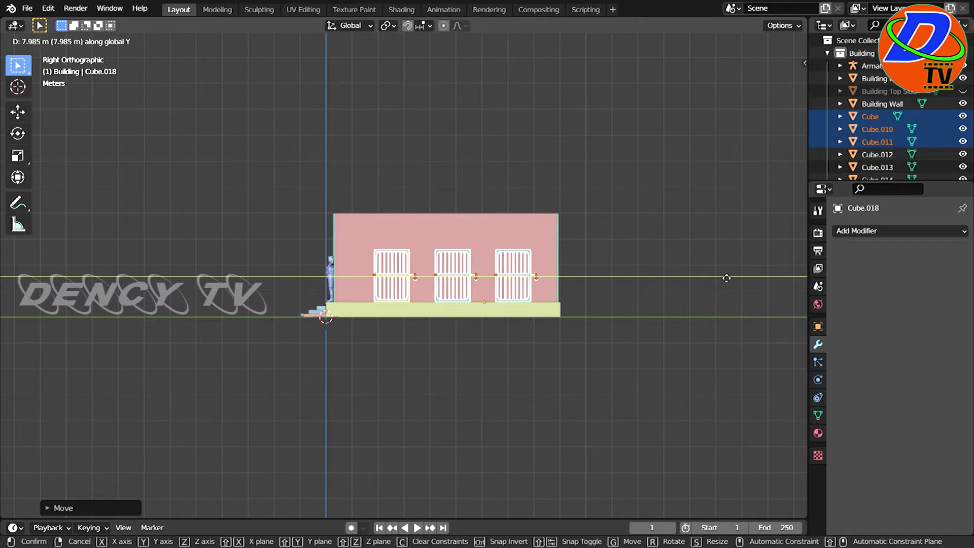
click(727, 278)
key(KP_7)
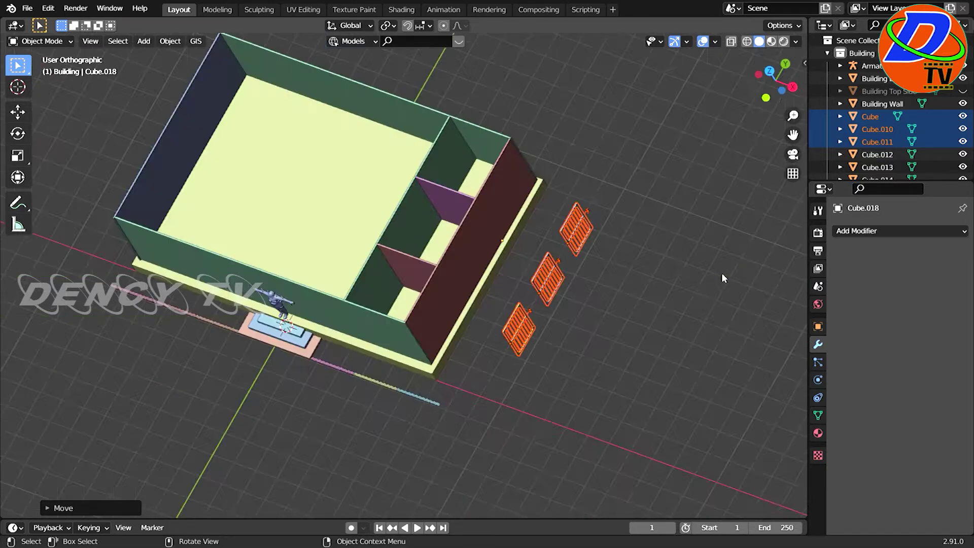
In top view, nudge the three grilles along X and Y flush against the pink wall
key(g)
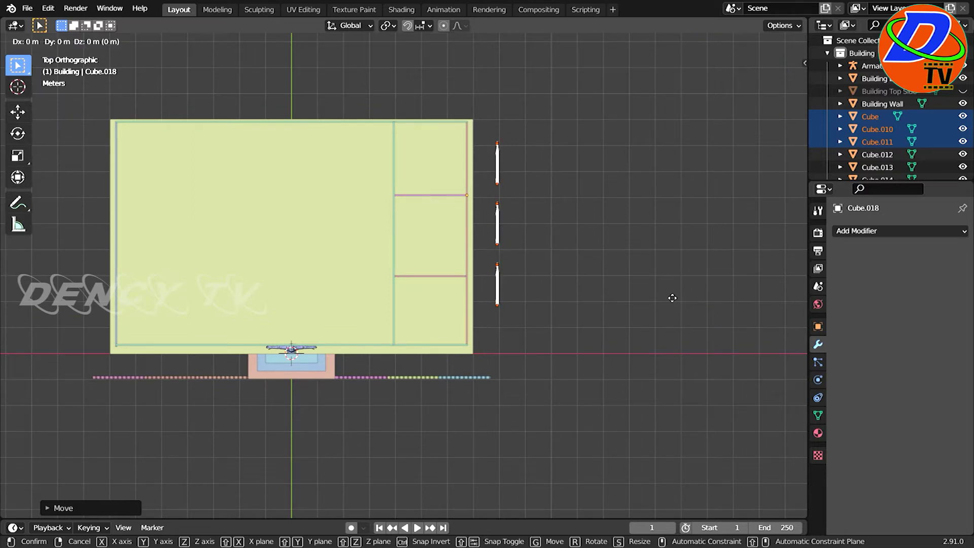
key(x)
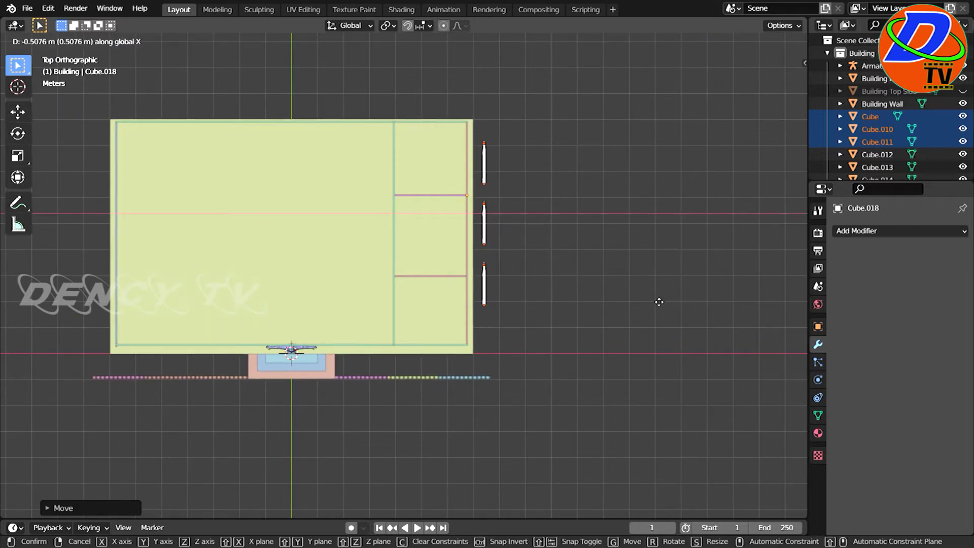
click(659, 302)
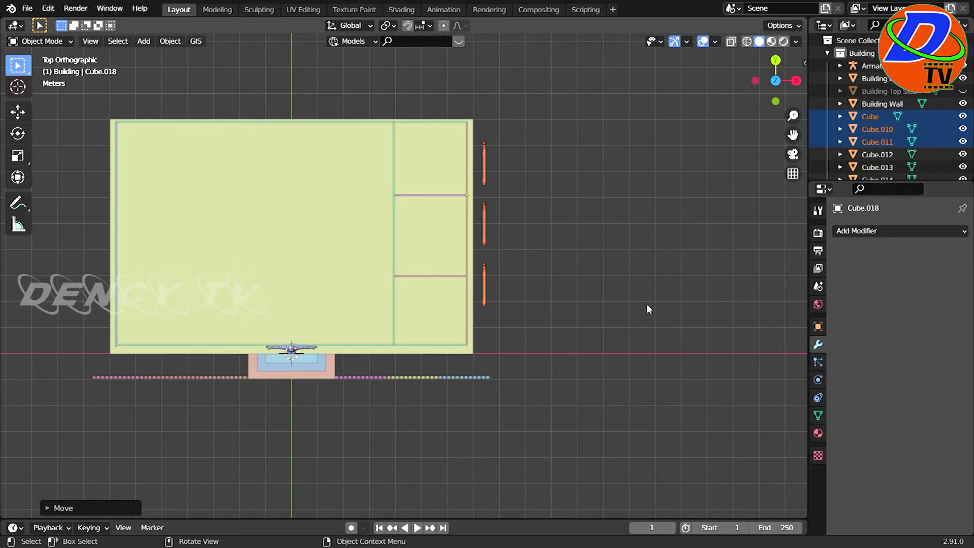
key(g)
key(y)
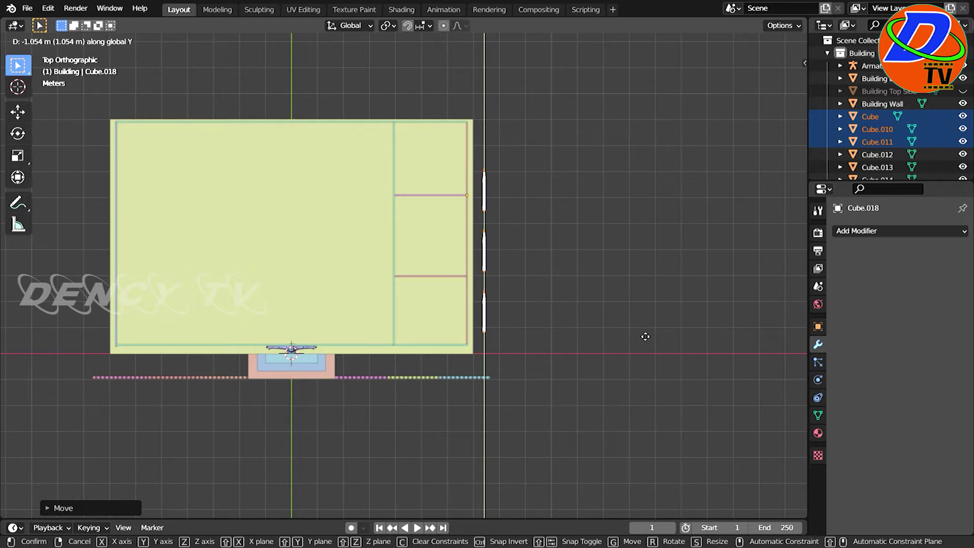
click(640, 331)
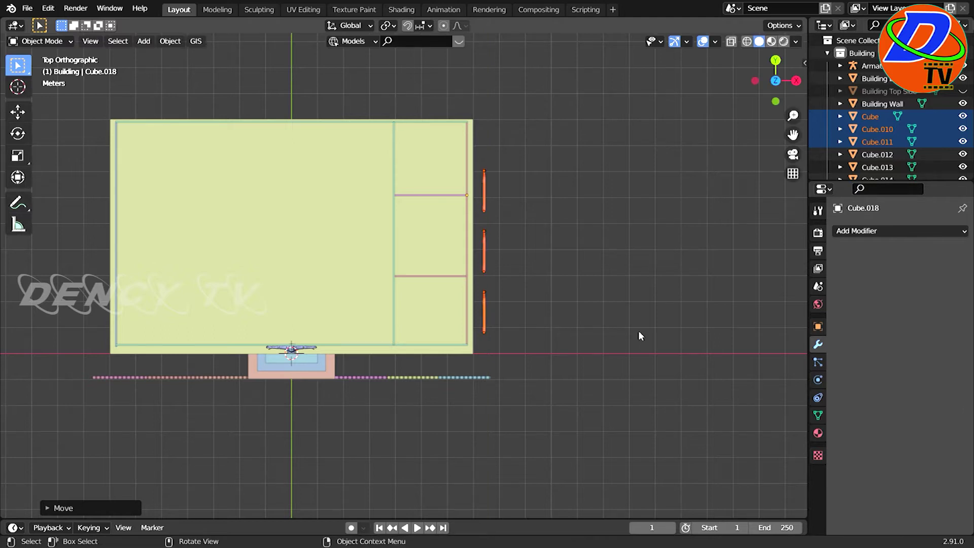
Move only the top two grilles along Y to space them out
scroll(638, 331, up, 4)
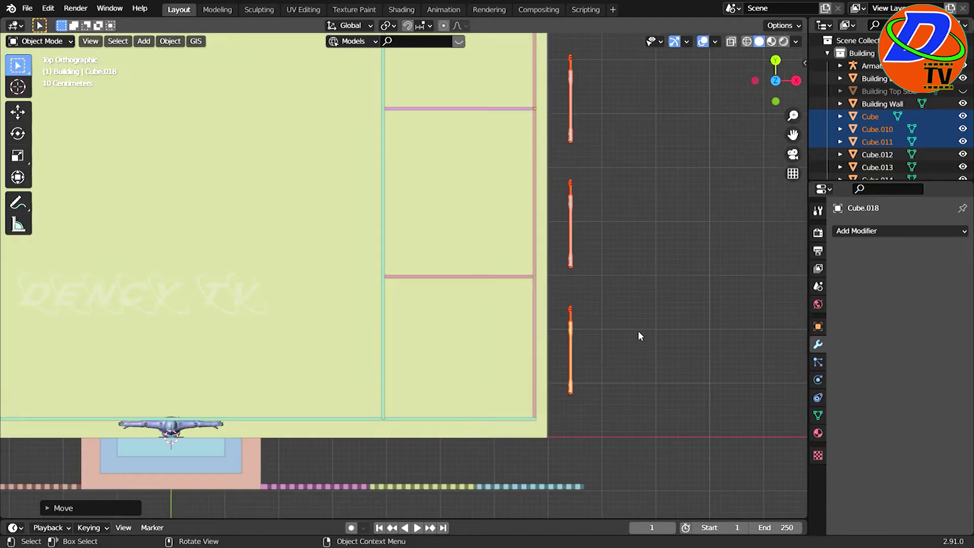
scroll(639, 320, down, 1)
shift+middle_drag(642, 310, 619, 350)
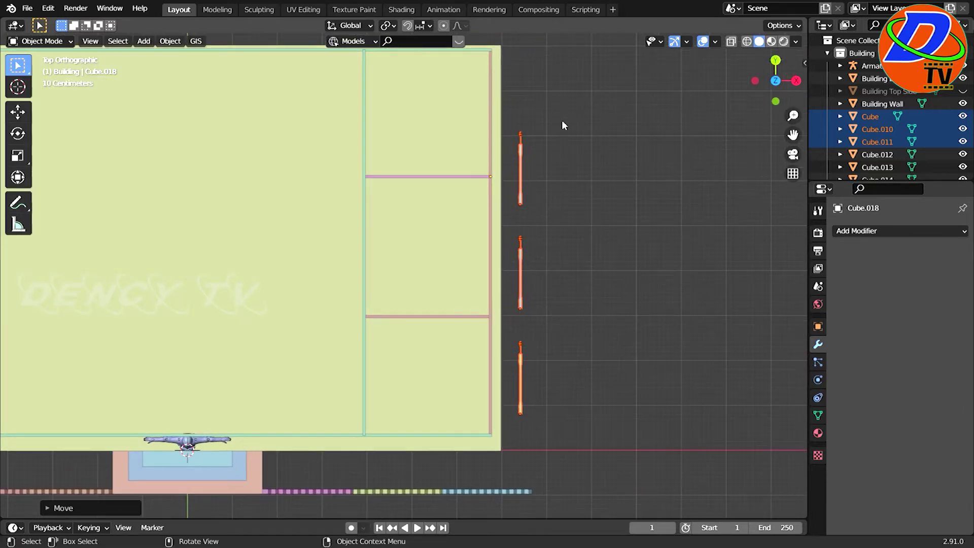
drag(554, 104, 507, 320)
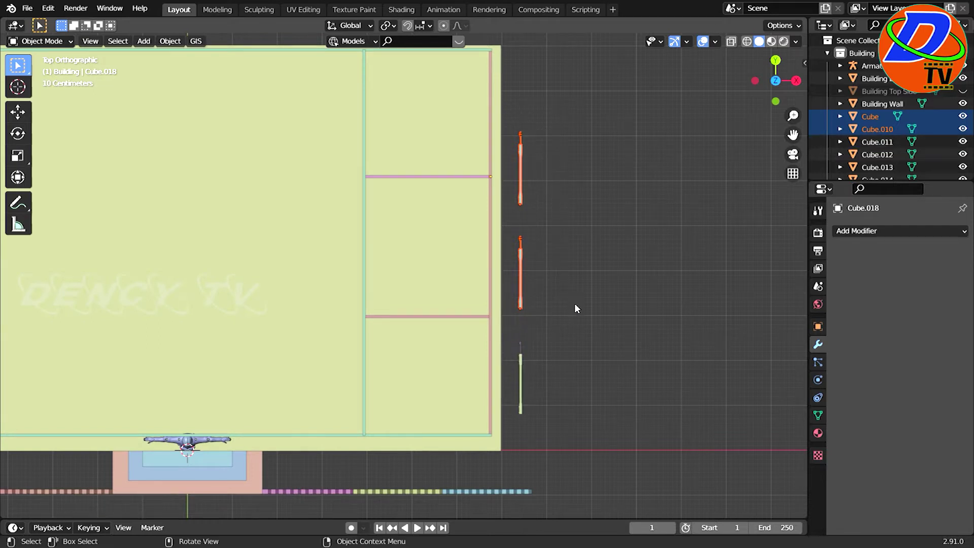
key(g)
key(y)
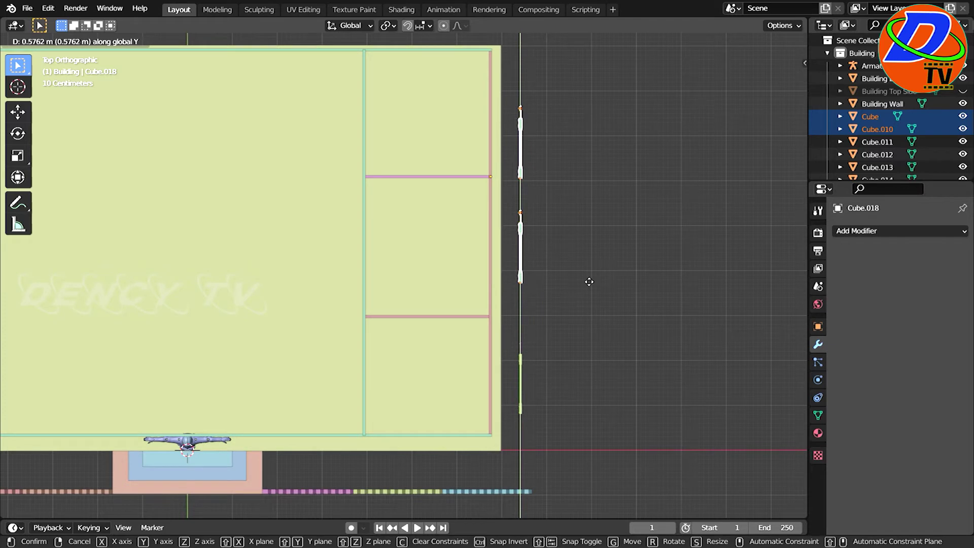
click(585, 275)
Shift the top grille alone along Y into its final position
shift+middle_drag(613, 252, 614, 358)
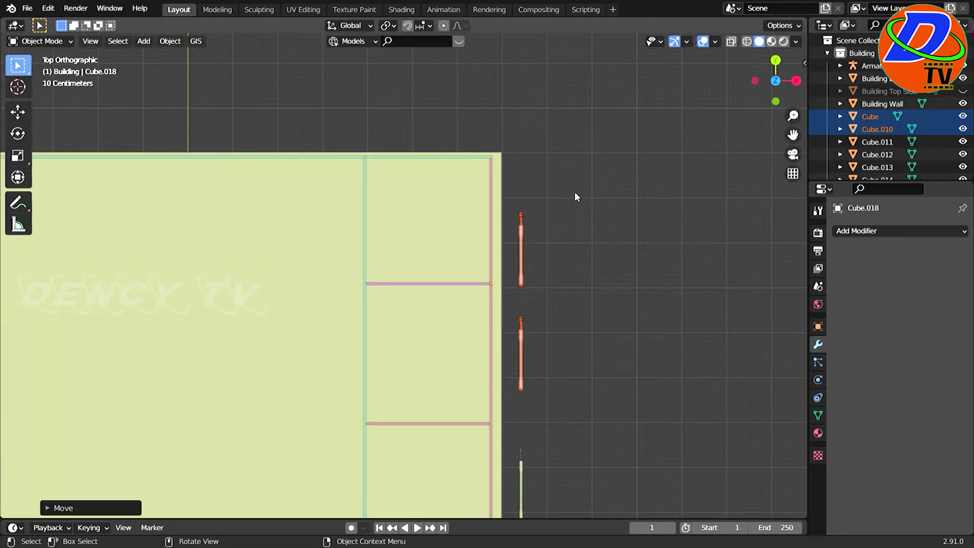
drag(577, 192, 509, 305)
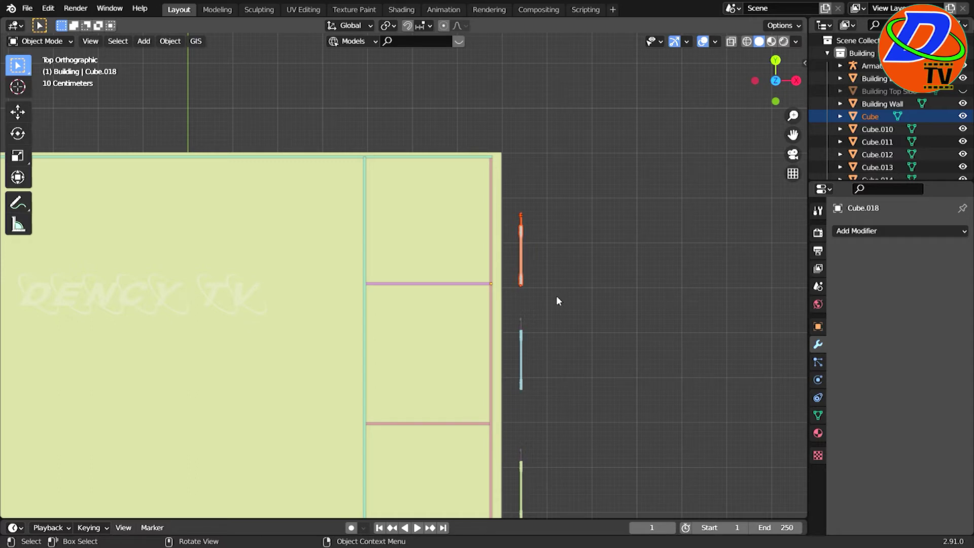
key(g)
key(y)
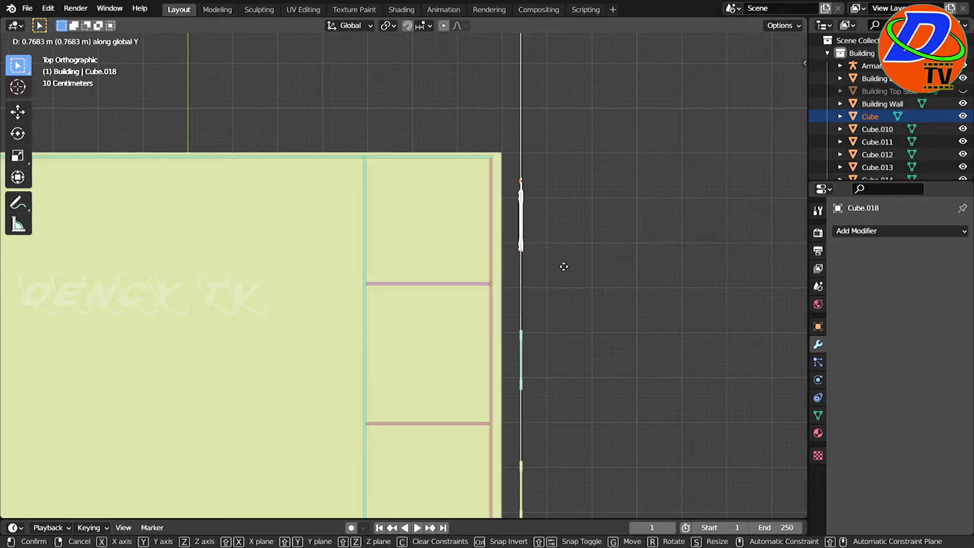
click(563, 269)
Return to perspective, orbit along the wall, and bring up the Add menu's mesh primitives
key(KP_5)
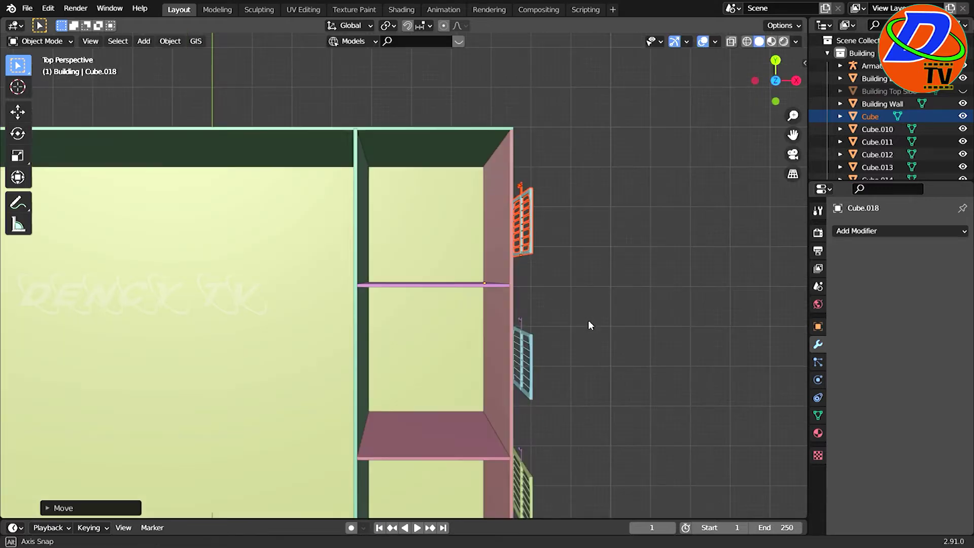
middle_drag(599, 345, 454, 261)
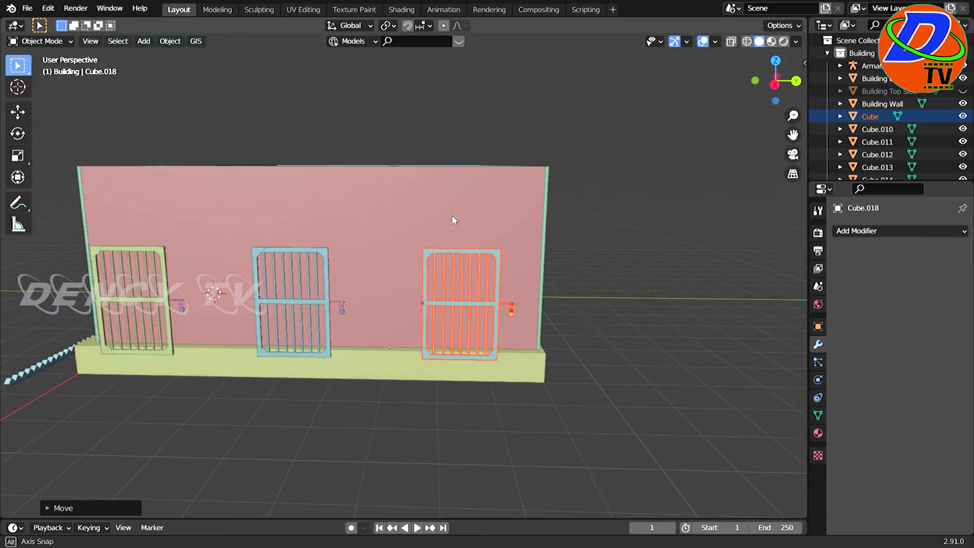
scroll(434, 354, up, 4)
scroll(434, 354, up, 4)
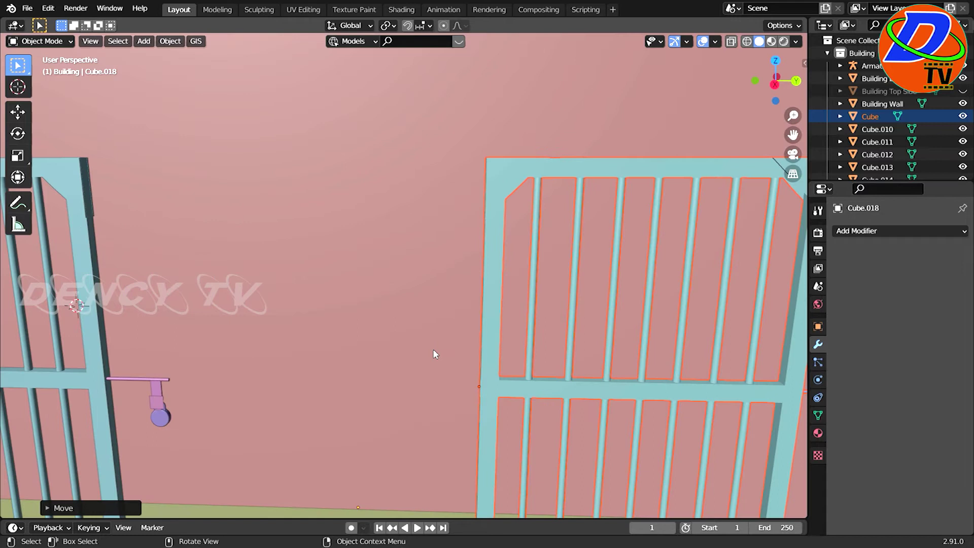
scroll(435, 354, down, 5)
mouse_move(403, 371)
middle_down()
mouse_move(506, 351)
mouse_move(519, 351)
mouse_move(516, 363)
mouse_move(533, 360)
middle_up()
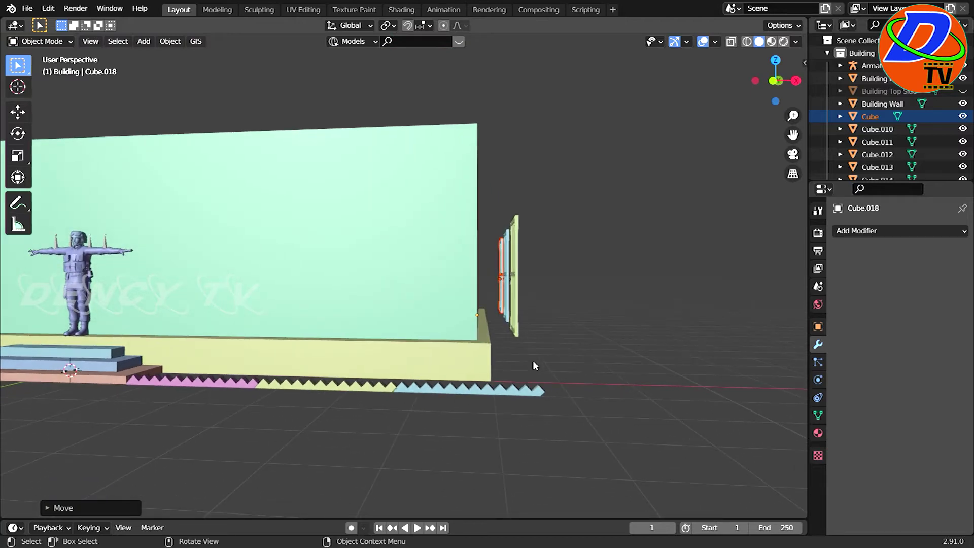
key(shift+a)
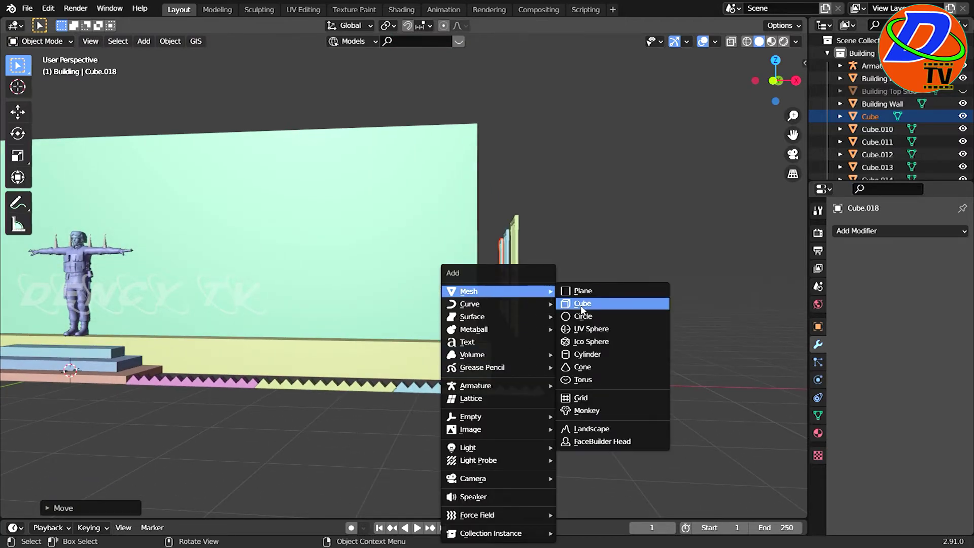
Add a new cube (Cube.019) and move it 7.4 m along X, right of the wall
click(582, 304)
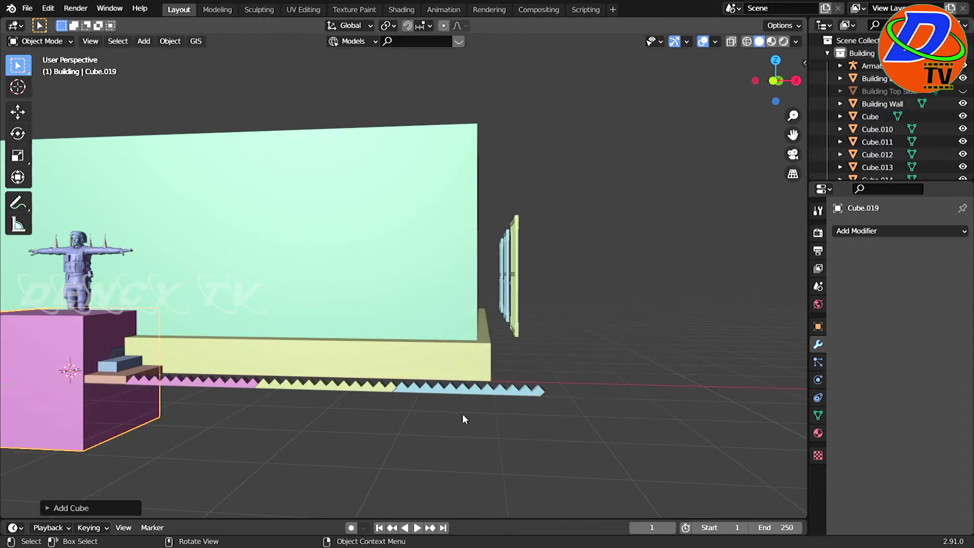
key(KP_1)
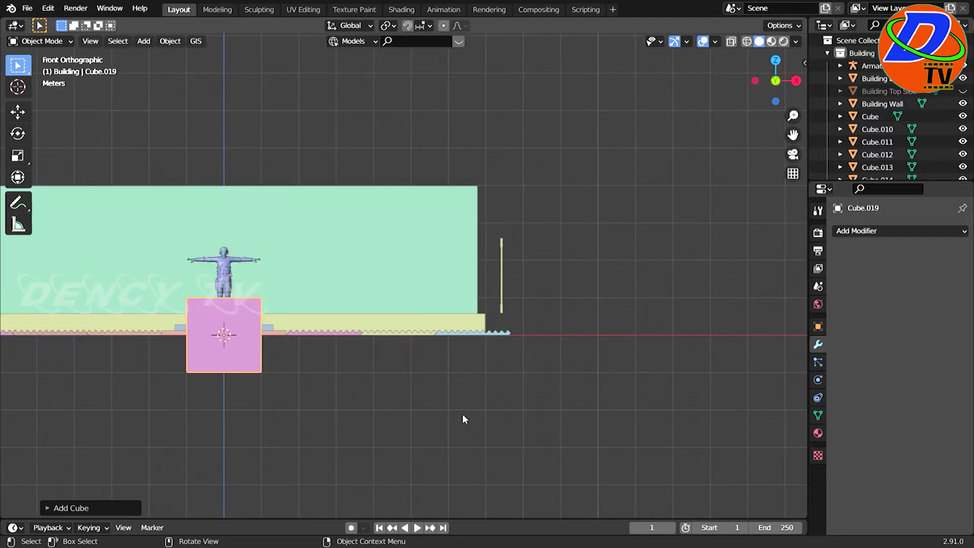
scroll(462, 419, up, 1)
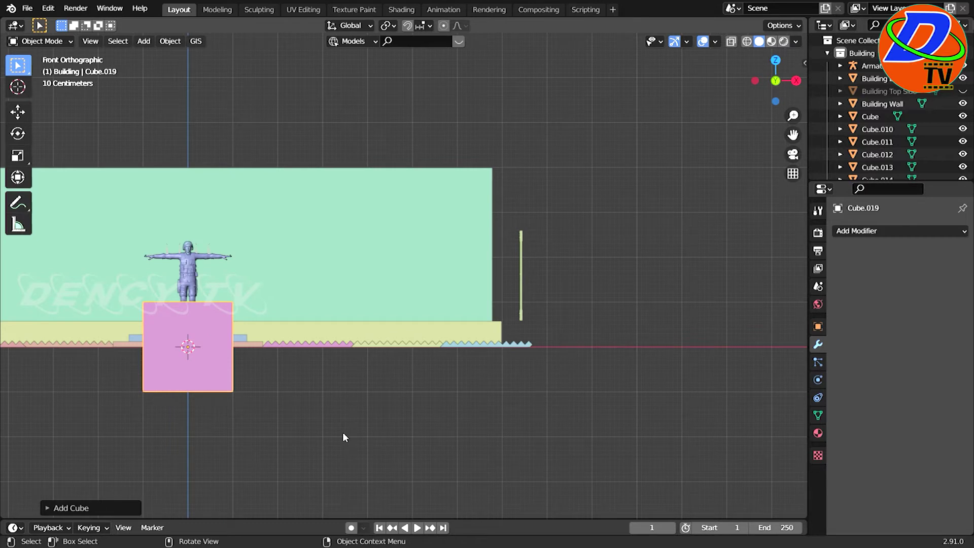
key(g)
key(x)
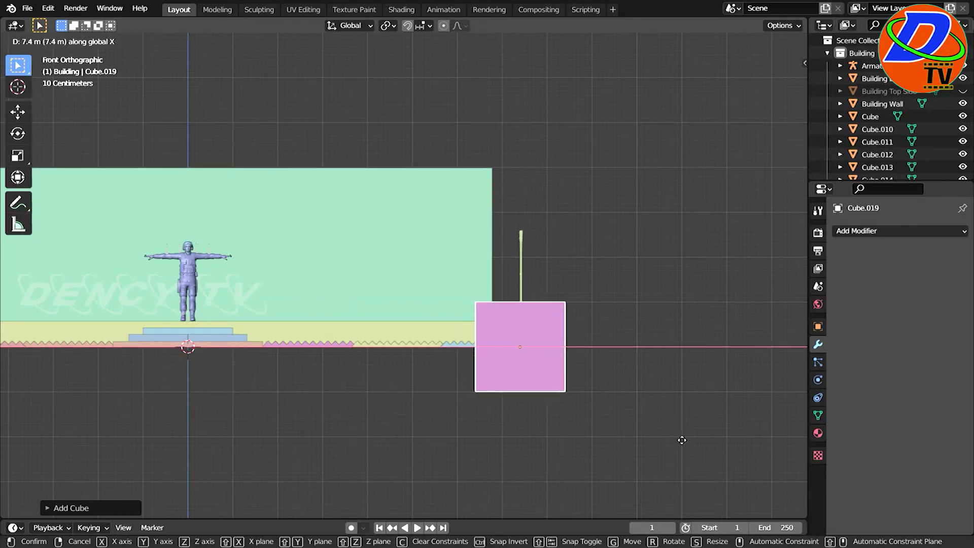
click(726, 443)
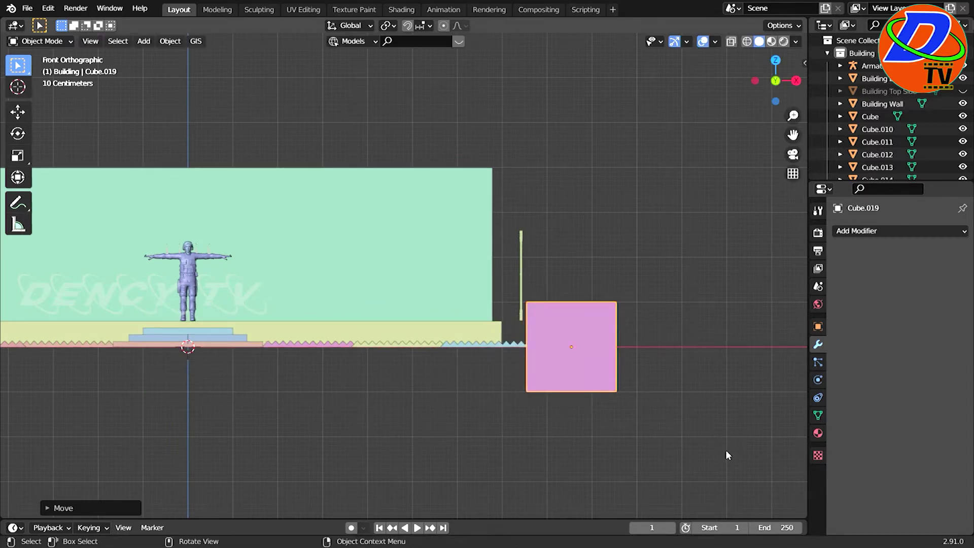
Raise the cube 1.589 m so it sits level with the green grille
scroll(726, 450, up, 4)
shift+middle_drag(631, 426, 489, 407)
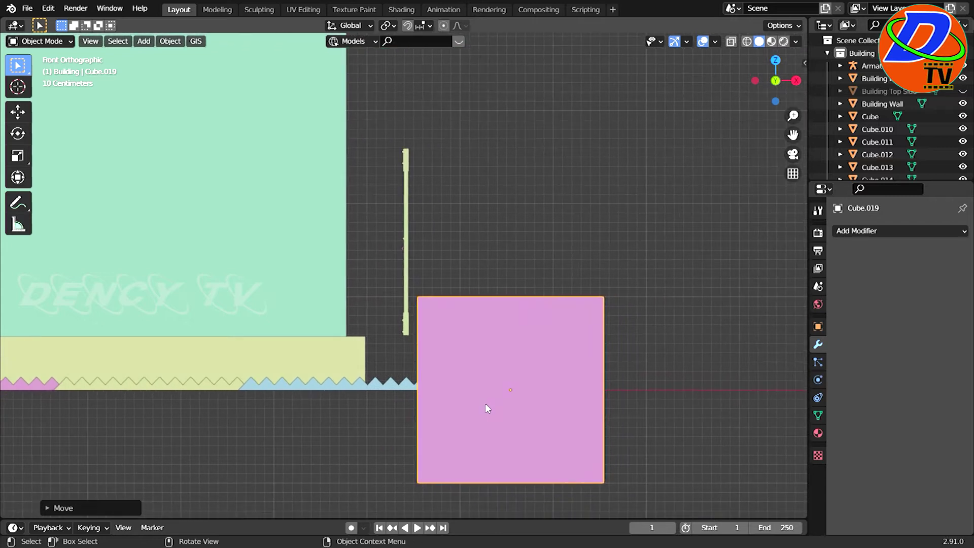
scroll(487, 409, up, 1)
key(g)
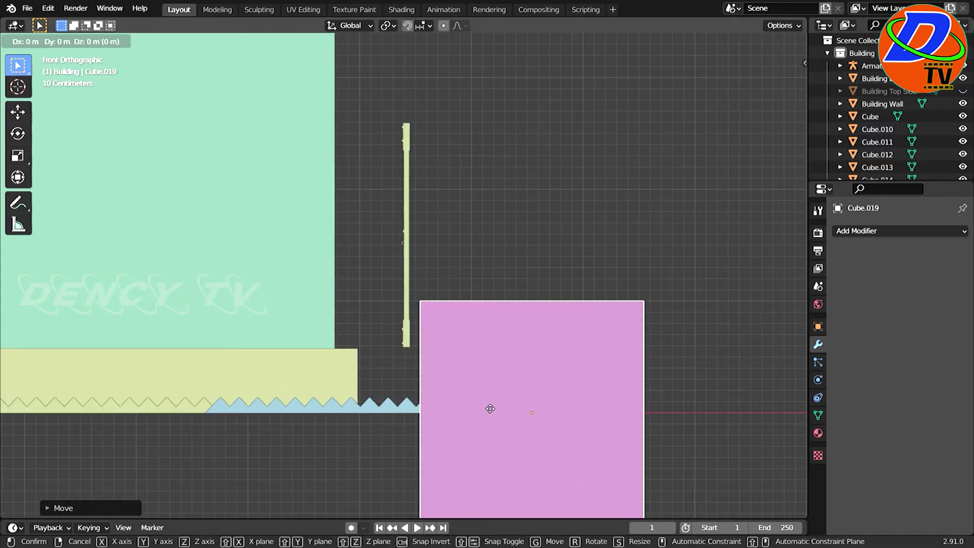
key(z)
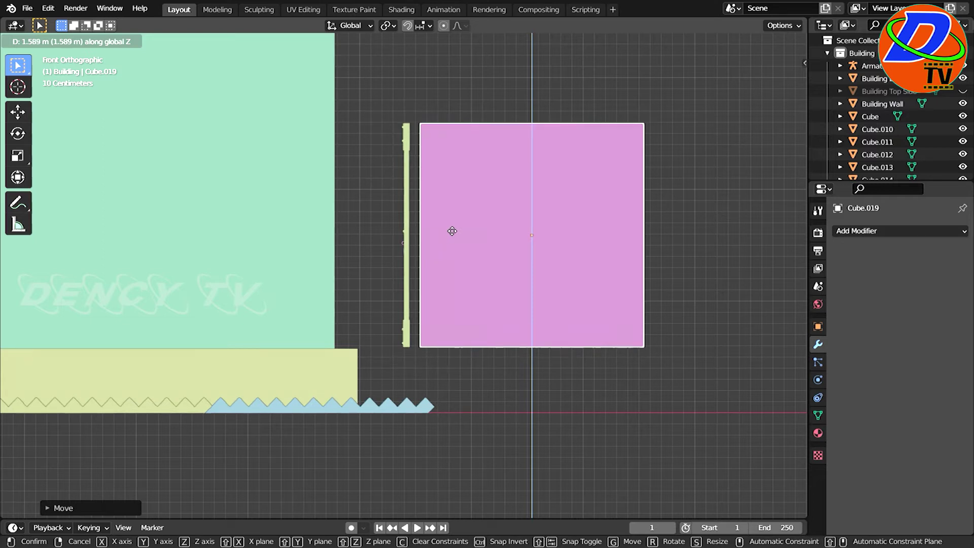
click(448, 231)
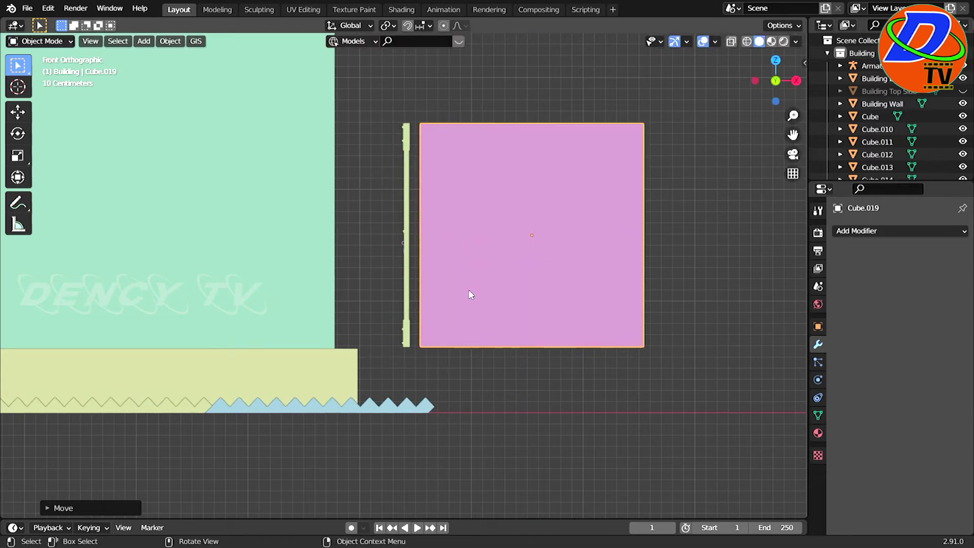
scroll(471, 295, up, 1)
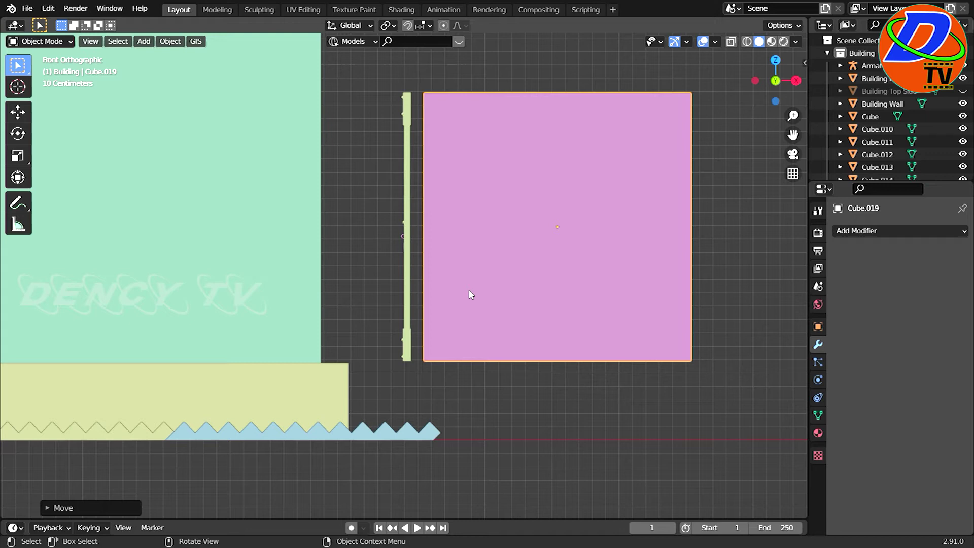
Squash the cube along X into a thin slab and set it against the green grille
key(s)
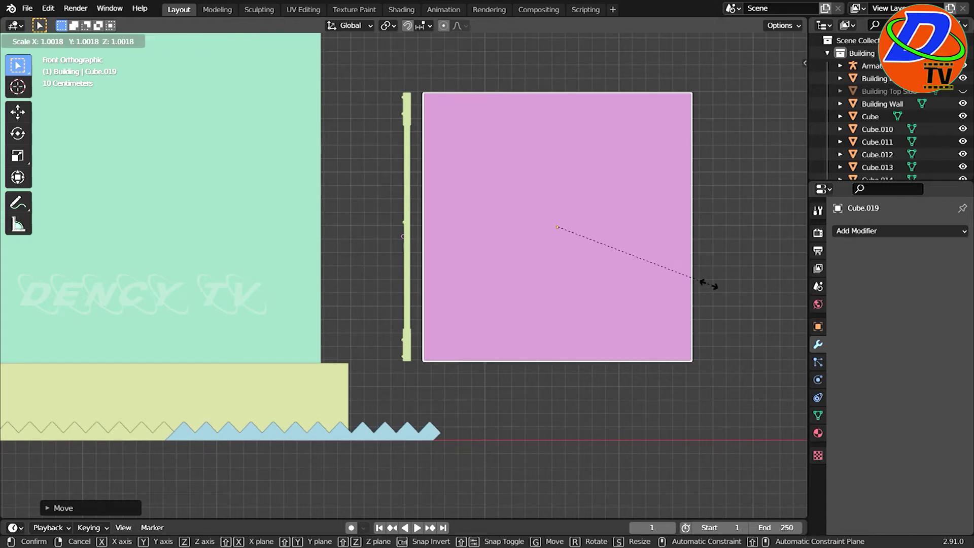
key(x)
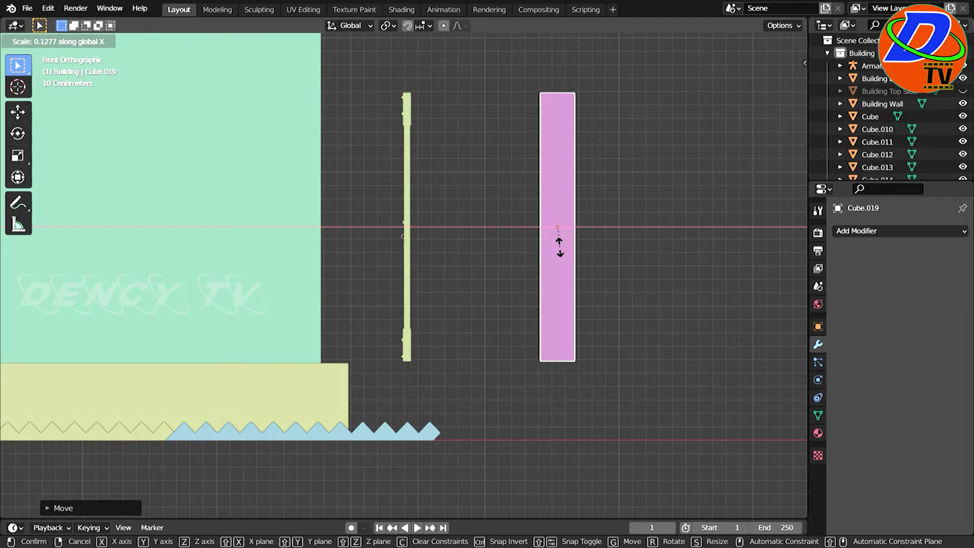
click(559, 246)
key(g)
key(x)
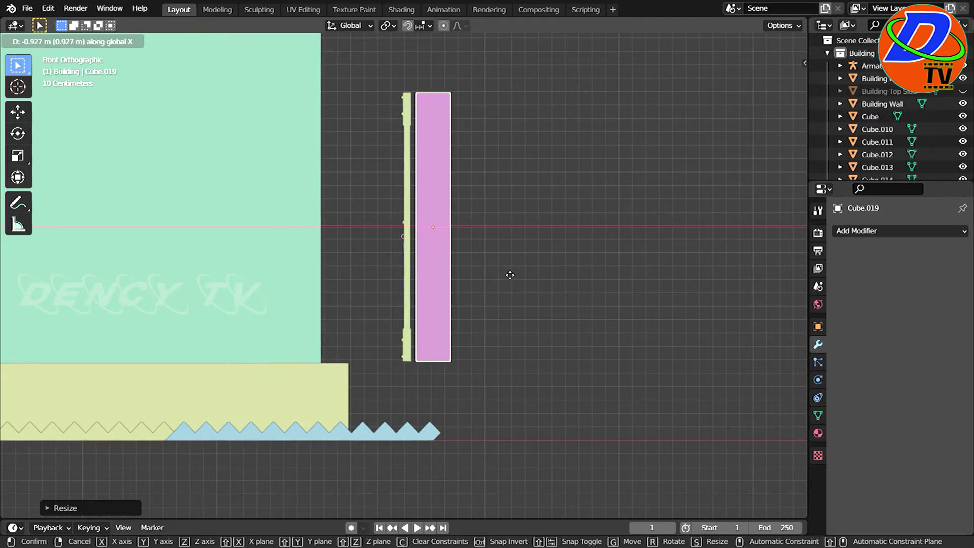
click(508, 277)
scroll(502, 270, up, 3)
mouse_move(507, 212)
shift+middle_down()
mouse_move(528, 351)
mouse_move(559, 322)
mouse_move(542, 478)
mouse_move(581, 93)
mouse_move(559, 202)
mouse_move(537, 516)
mouse_move(459, 98)
mouse_move(457, 130)
mouse_move(406, 182)
mouse_move(422, 387)
mouse_move(443, 87)
mouse_move(449, 244)
mouse_move(478, 448)
shift+middle_up()
scroll(558, 333, up, 3)
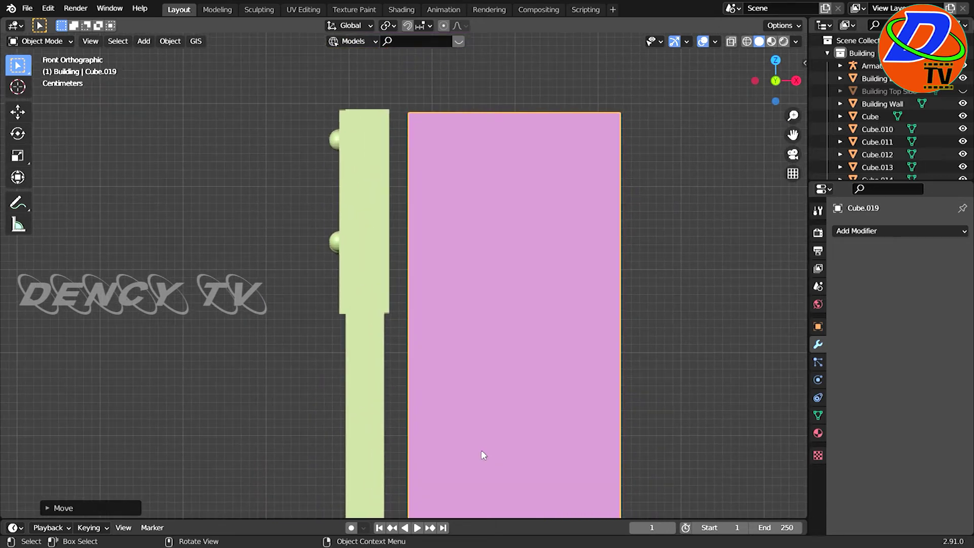
Scale the slab along Z to match the green grille's height
key(s)
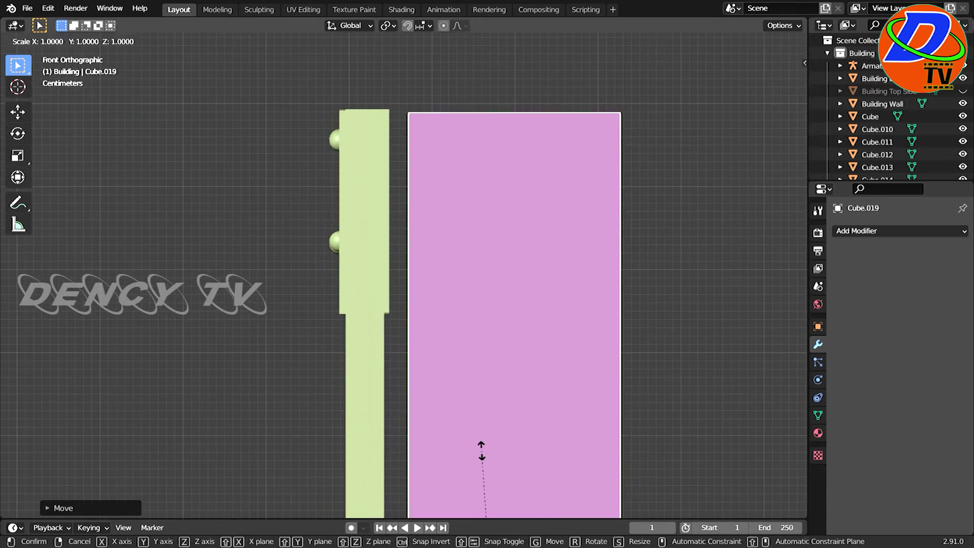
key(y)
key(z)
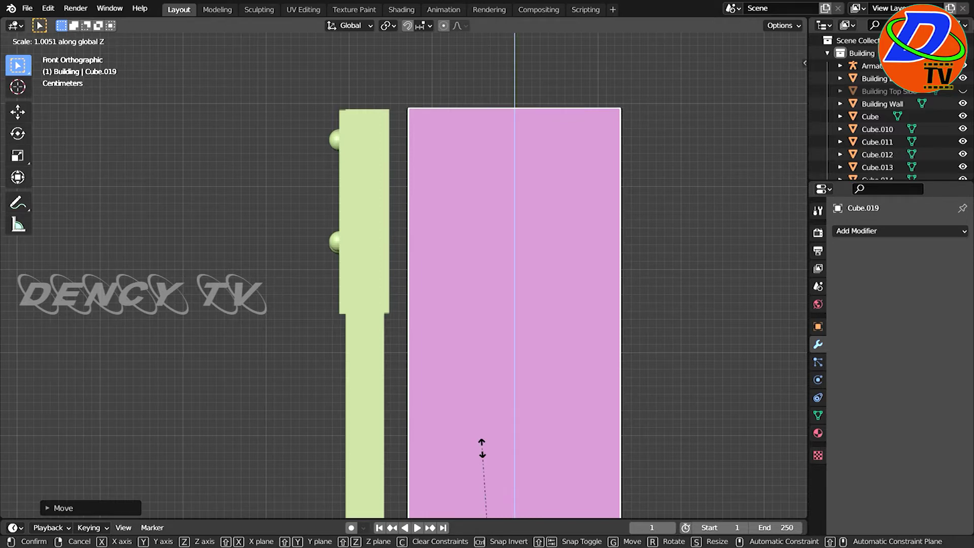
click(482, 449)
mouse_move(550, 446)
shift+middle_down()
mouse_move(566, 270)
mouse_move(538, 440)
shift+middle_up()
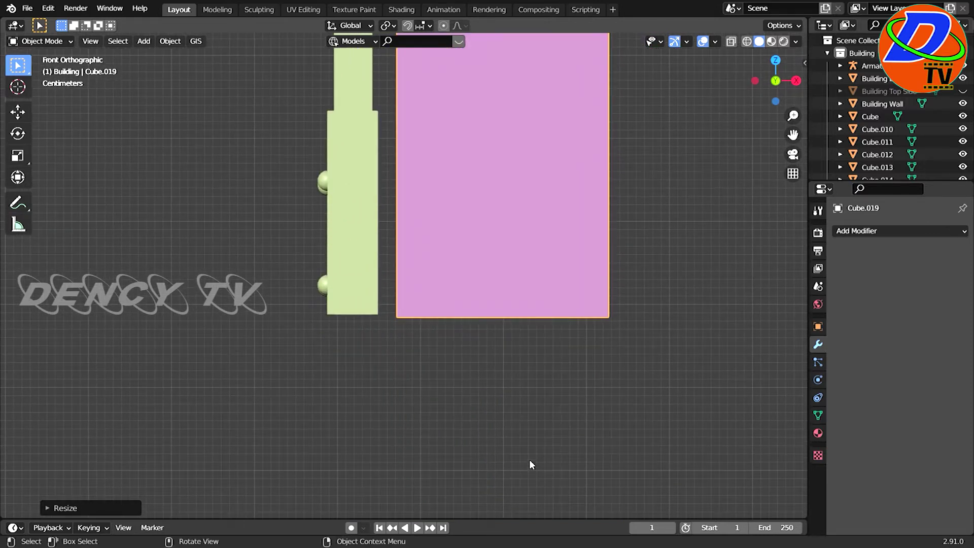
key(KP_3)
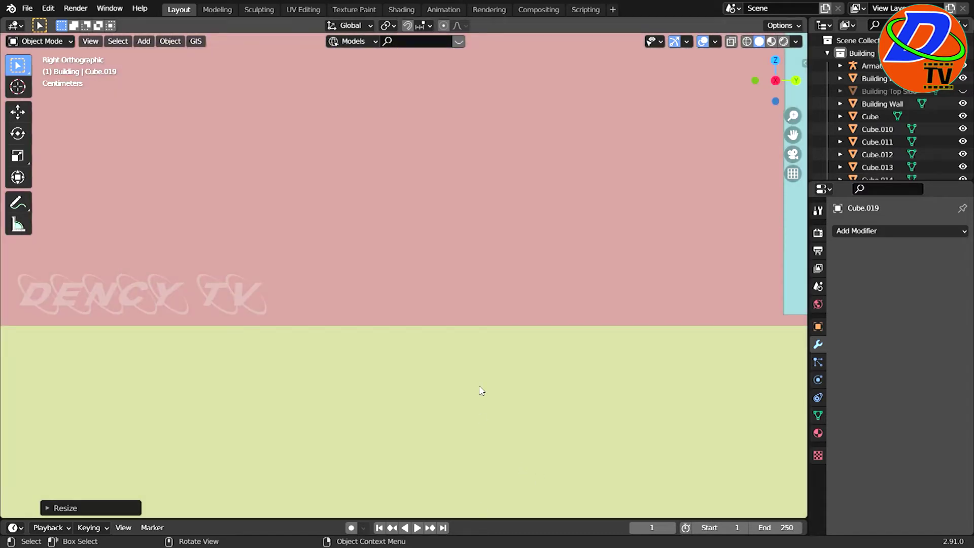
In right view, slide the pink slab along Y beside the wall
scroll(607, 387, down, 2)
scroll(607, 387, down, 3)
mouse_move(239, 388)
shift+middle_down()
mouse_move(17, 427)
mouse_move(246, 408)
shift+middle_up()
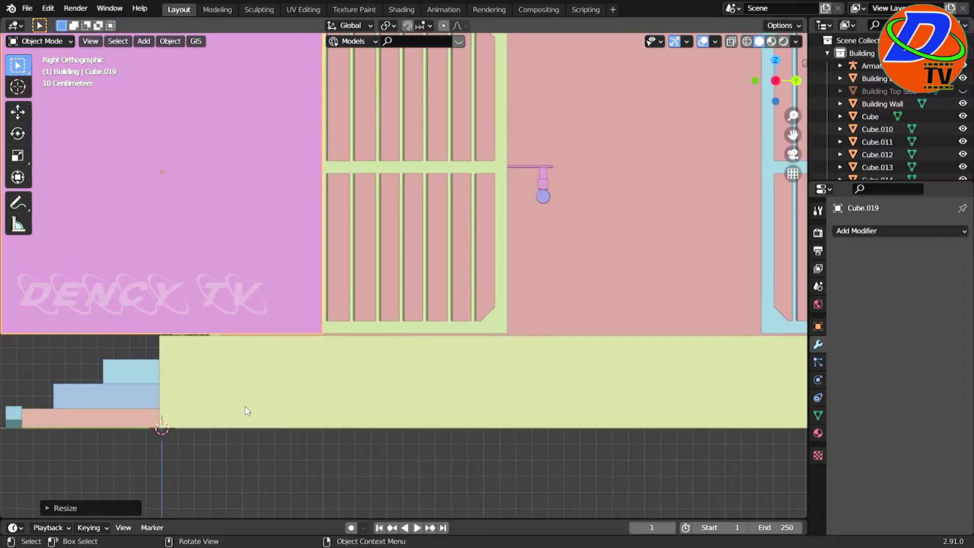
key(g)
key(y)
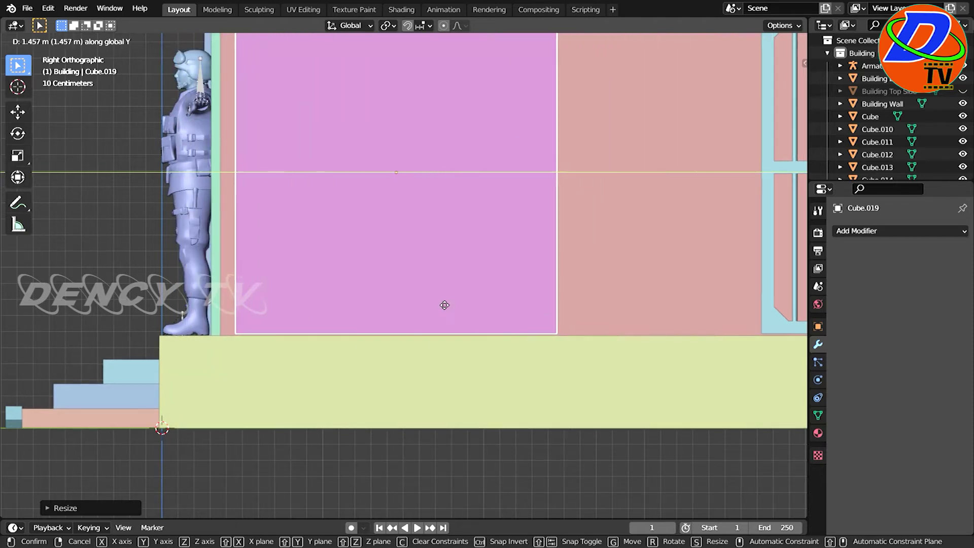
click(440, 306)
Narrow the slab along Y by 0.6702 and place it between the figure and lamp
key(s)
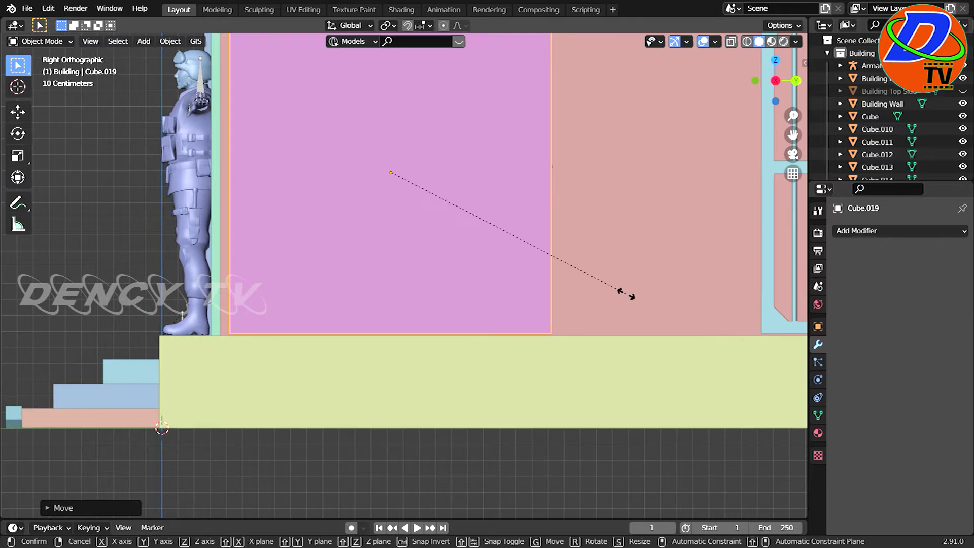
key(y)
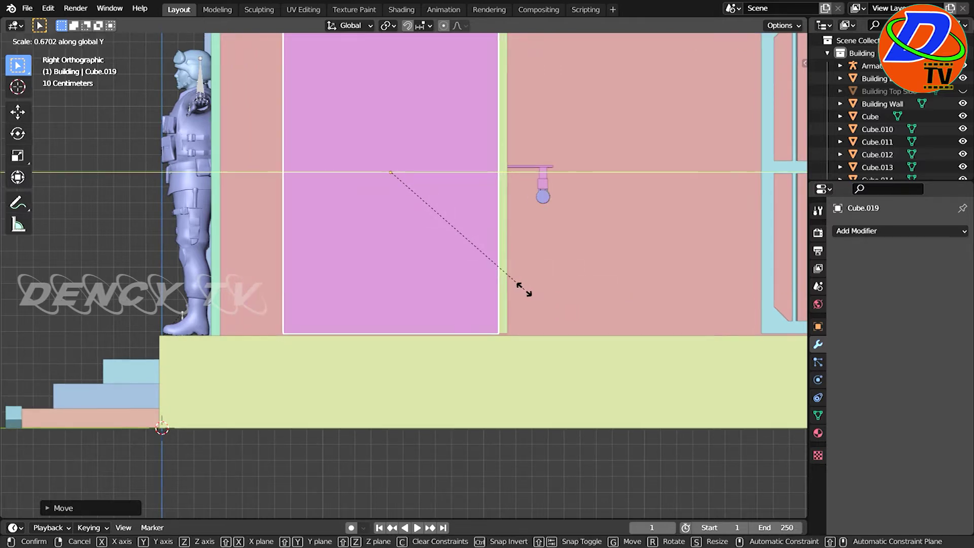
click(525, 291)
key(g)
key(y)
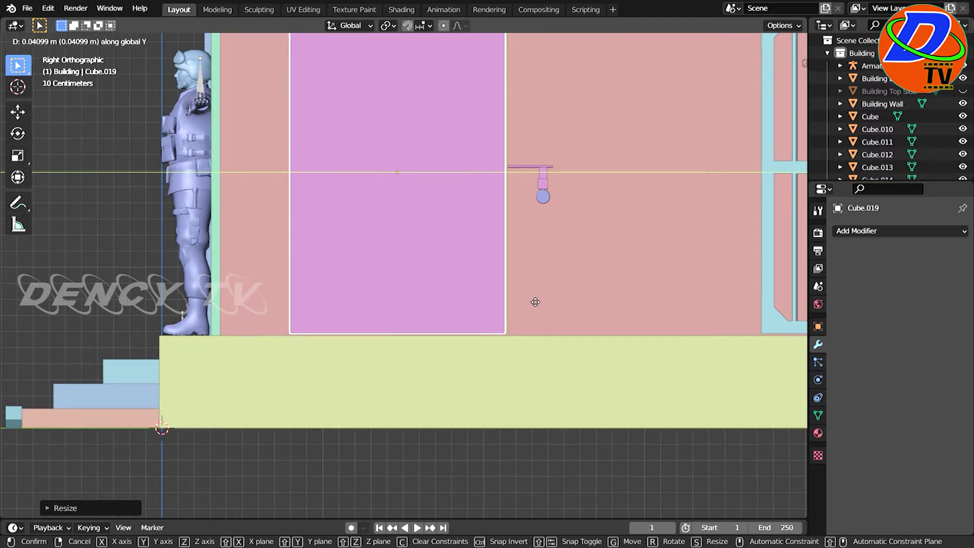
click(534, 302)
key(KP_7)
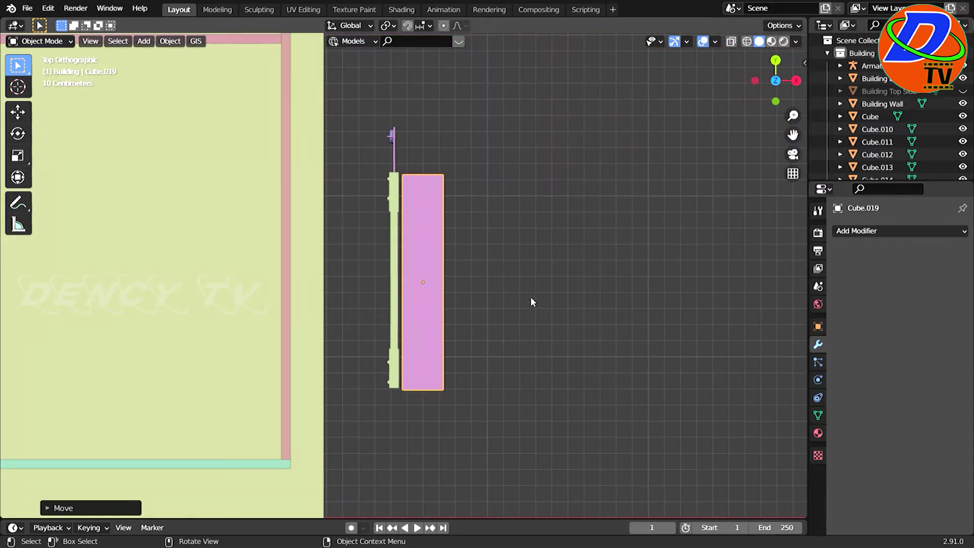
Nudge the pink block along Y in three small moves next to the grille
scroll(531, 302, up, 3)
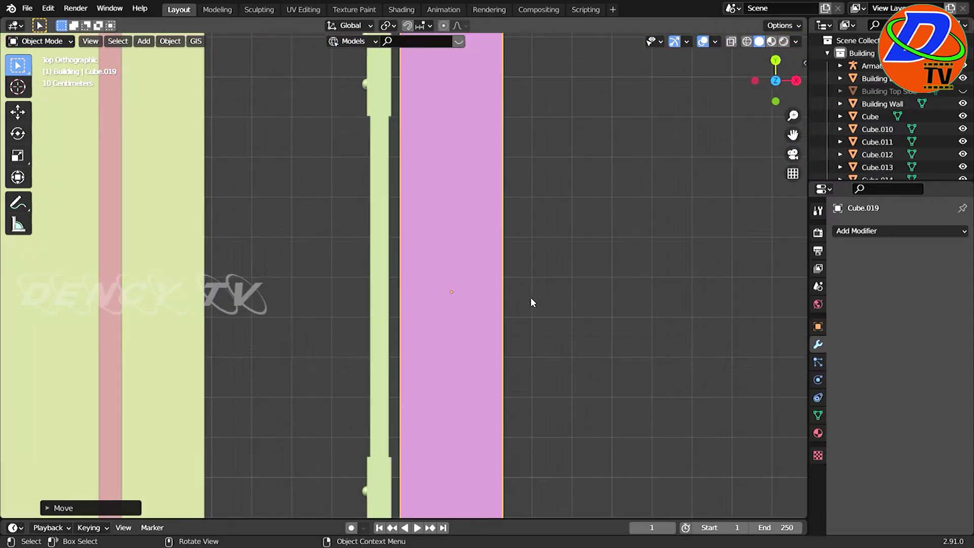
scroll(531, 302, down, 1)
key(g)
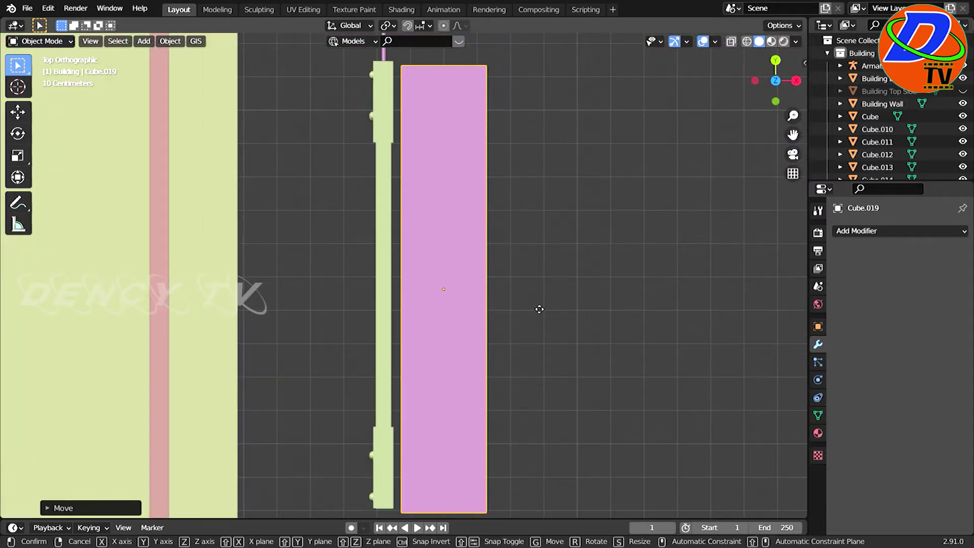
key(y)
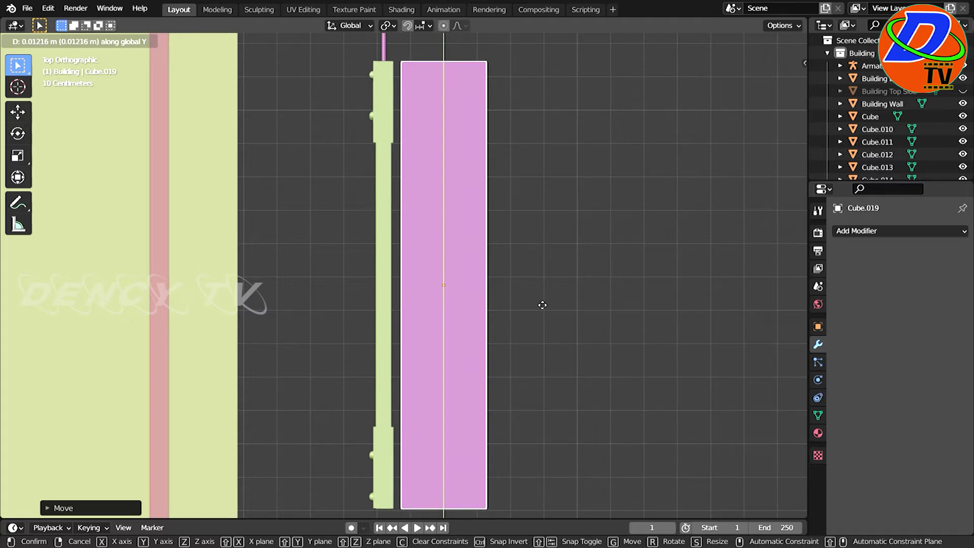
click(541, 304)
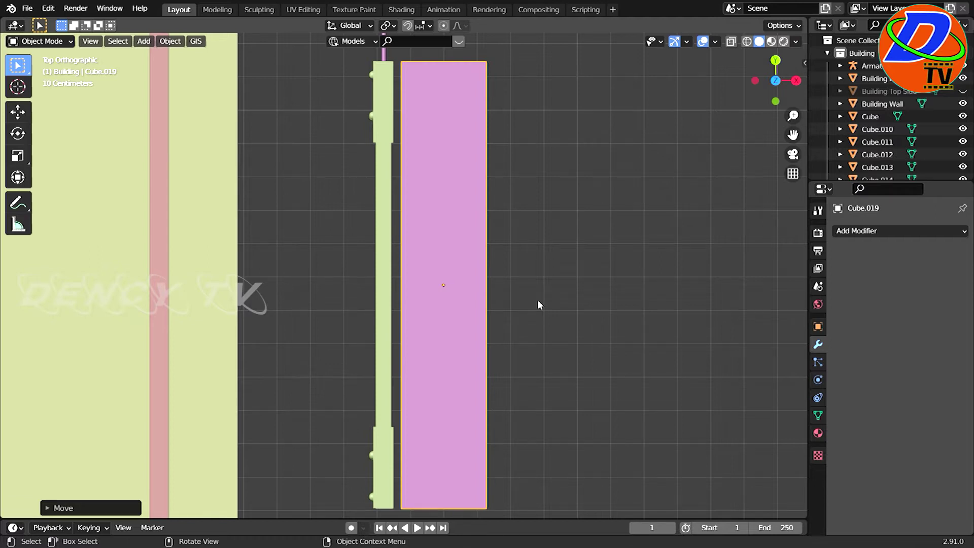
key(g)
key(y)
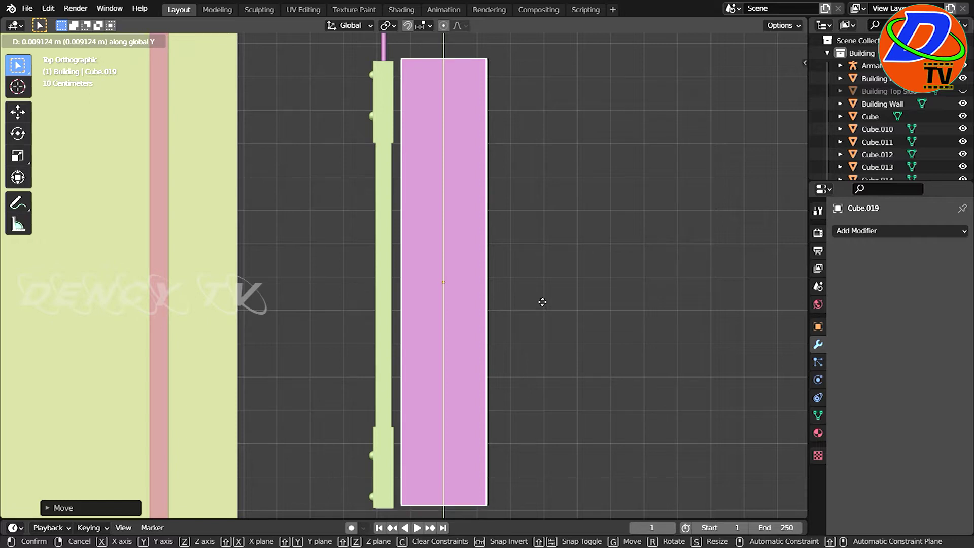
click(543, 302)
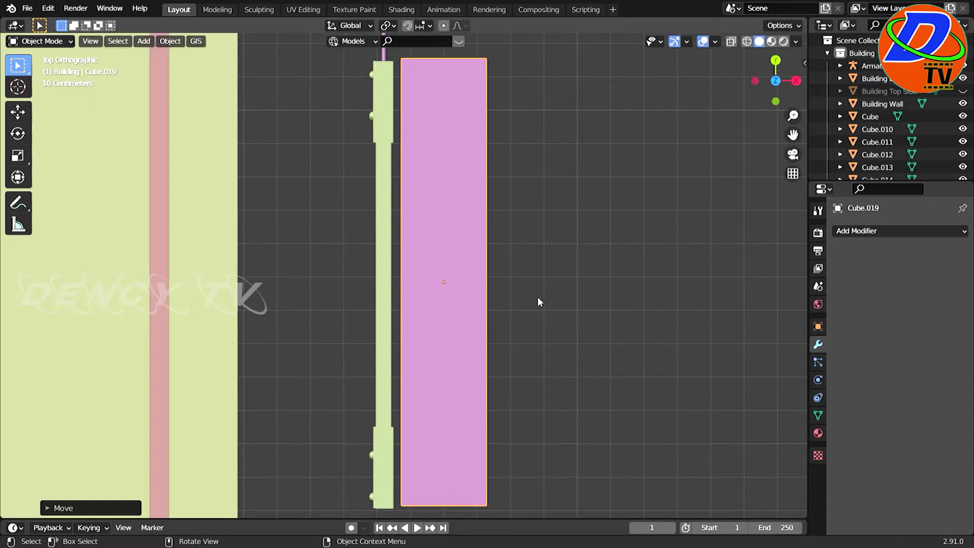
key(g)
key(y)
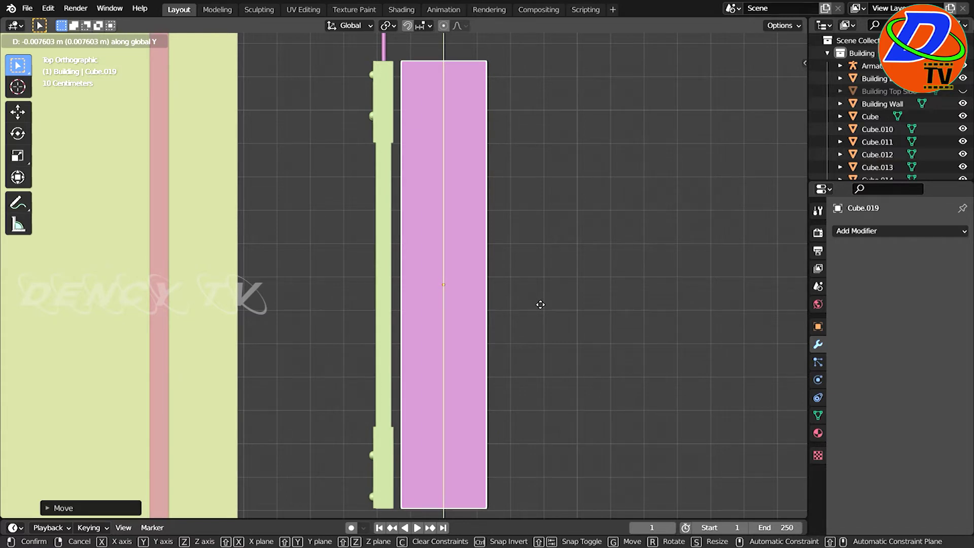
click(540, 304)
Stretch the pink block slightly along Y to line up with the grille
key(s)
key(y)
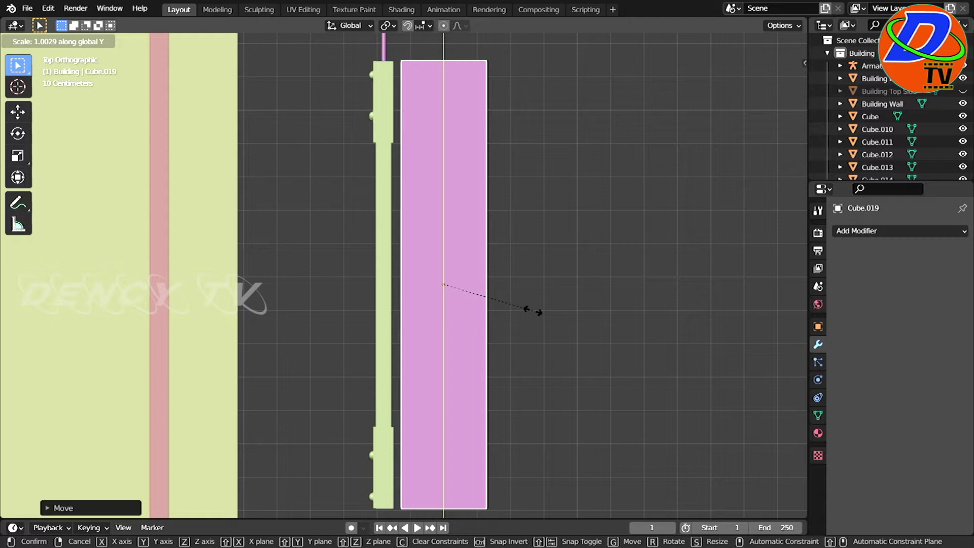
click(534, 312)
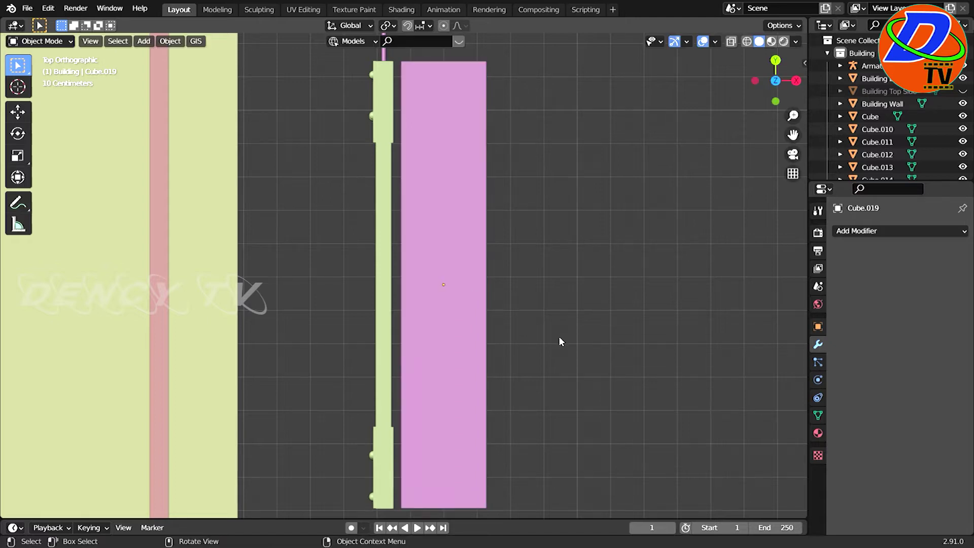
scroll(560, 341, down, 1)
scroll(560, 341, down, 4)
scroll(560, 342, down, 3)
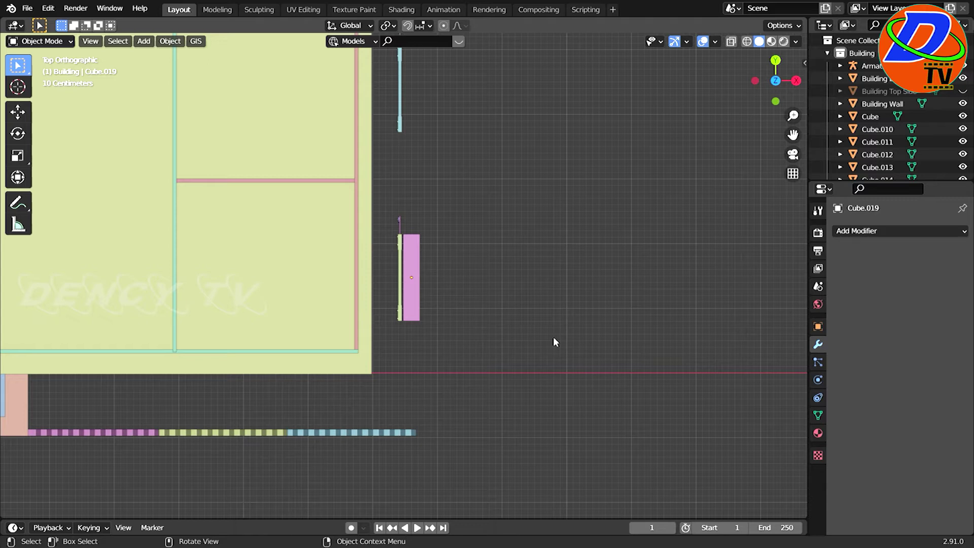
Select the pink cutter block and switch it to Edit Mode
key(KP_3)
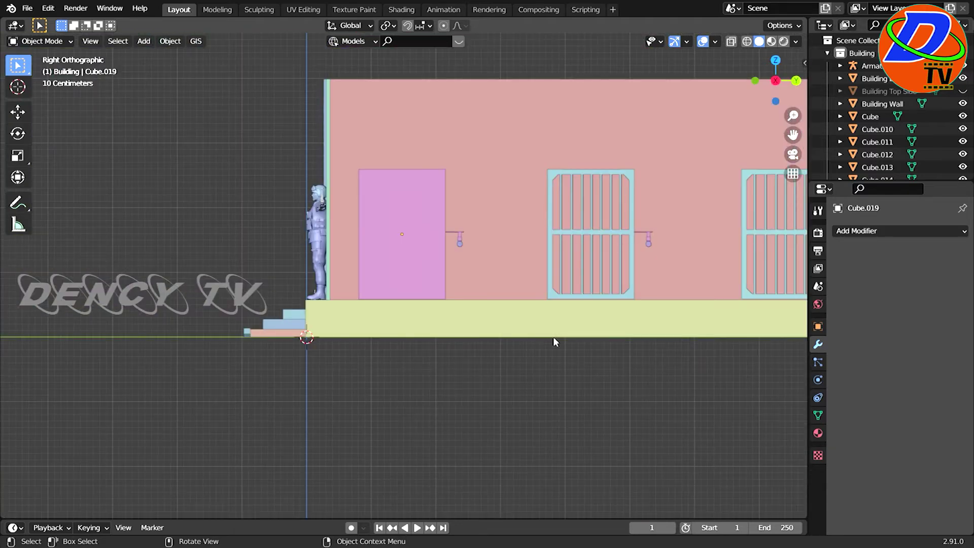
key(KP_7)
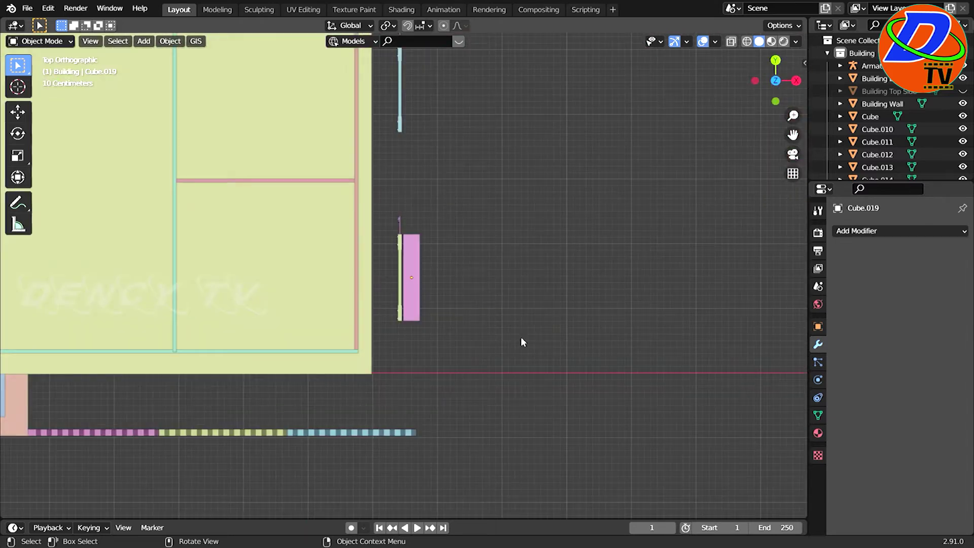
scroll(510, 338, down, 3)
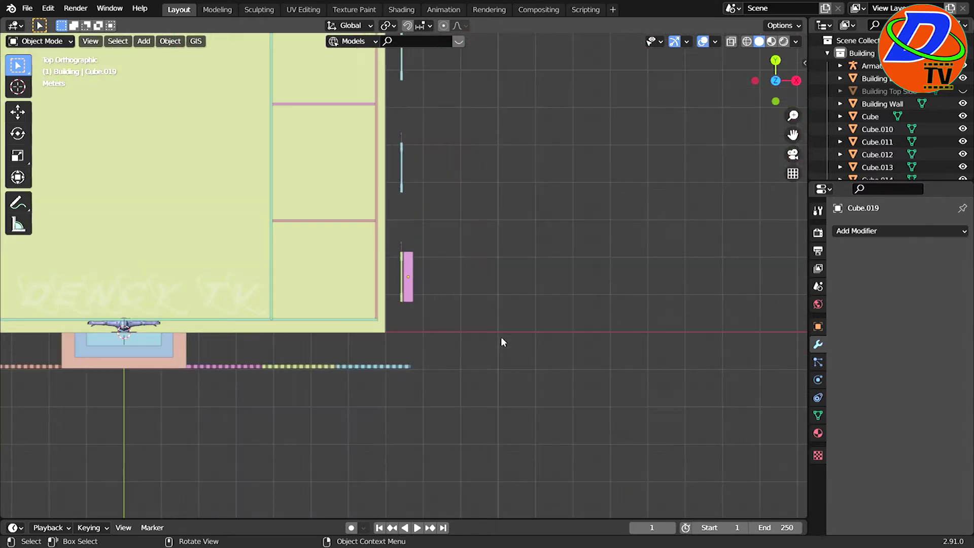
click(410, 296)
click(37, 42)
click(38, 69)
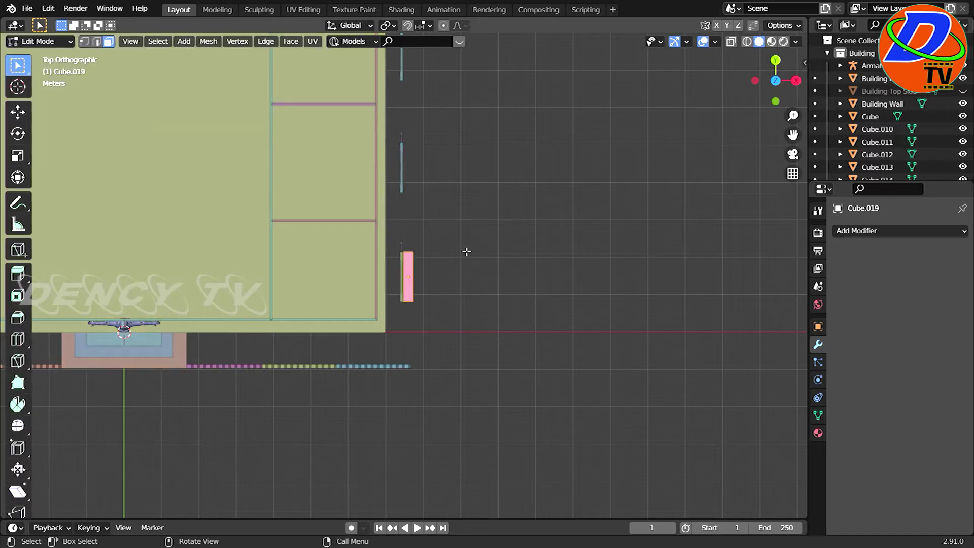
shift+middle_drag(464, 257, 479, 365)
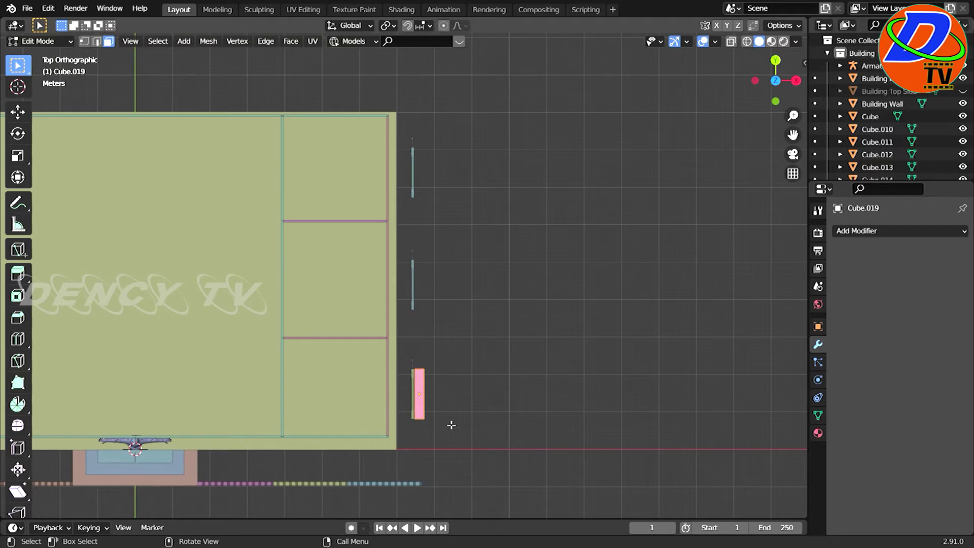
Duplicate the block's geometry along Y beside the next grille and nudge it into alignment
key(shift+d)
key(y)
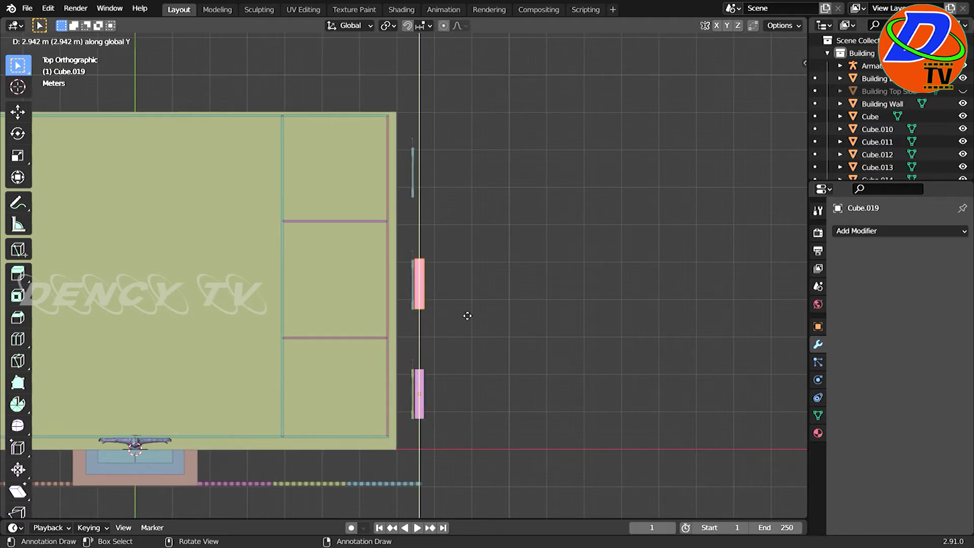
click(467, 317)
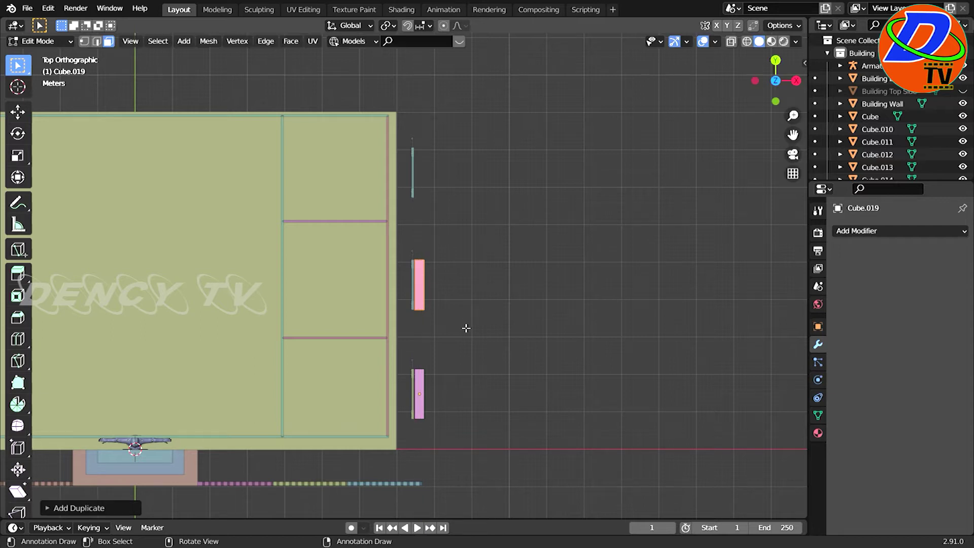
scroll(464, 329, up, 8)
scroll(463, 330, up, 6)
mouse_move(709, 300)
shift+middle_down()
mouse_move(570, 403)
mouse_move(547, 446)
shift+middle_up()
key(g)
key(y)
click(547, 444)
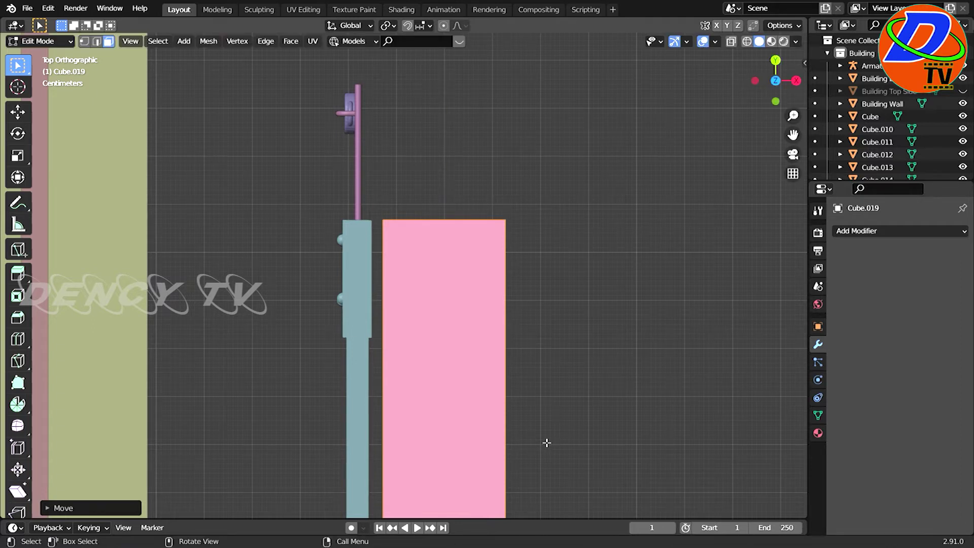
scroll(546, 444, down, 4)
scroll(547, 443, down, 4)
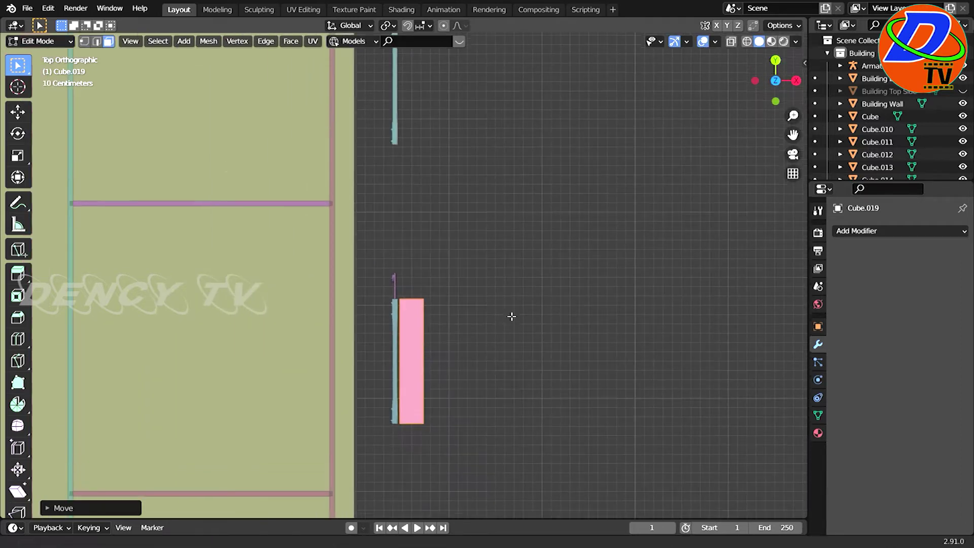
shift+middle_drag(511, 289, 510, 463)
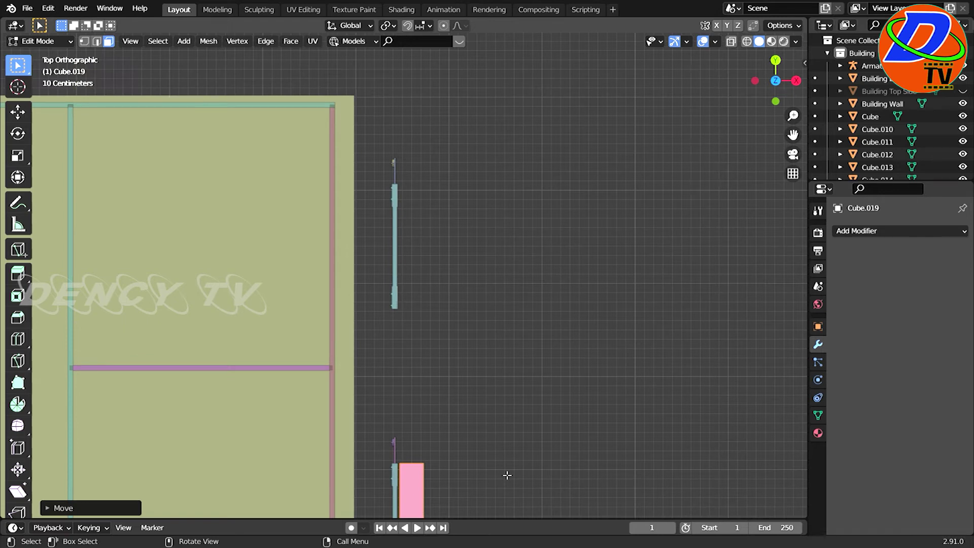
Duplicate the geometry again along Y, placing a third block beside the upper grille
key(shift+d)
key(y)
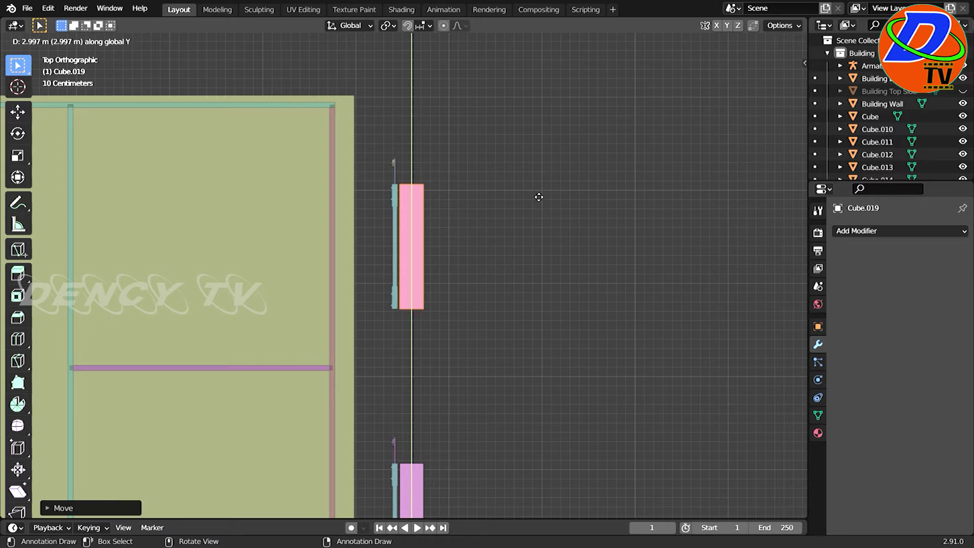
click(539, 197)
scroll(467, 317, up, 6)
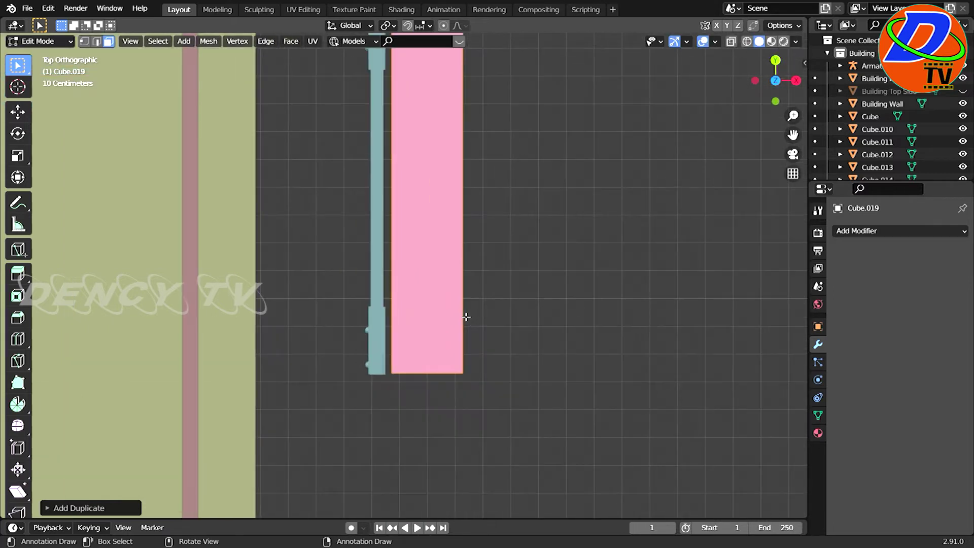
shift+middle_drag(520, 233, 525, 417)
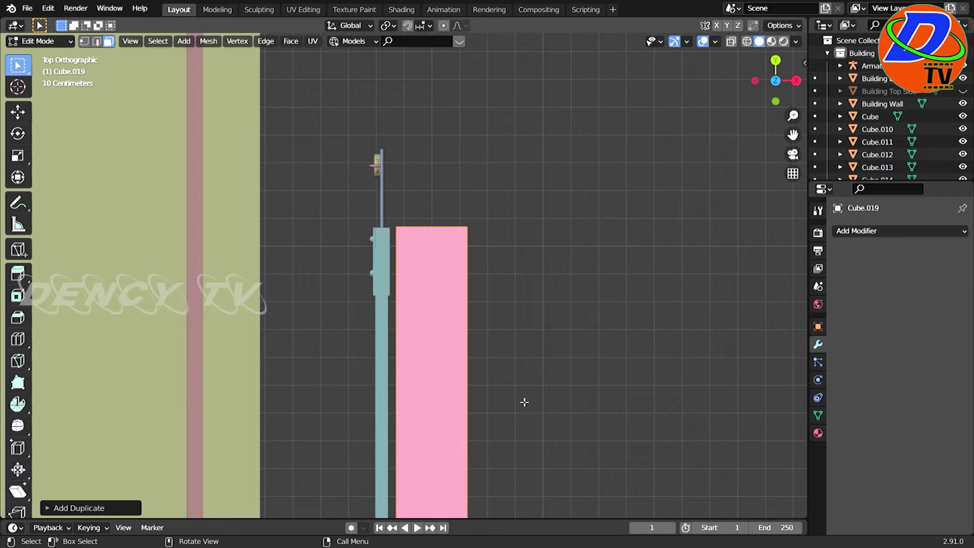
click(46, 43)
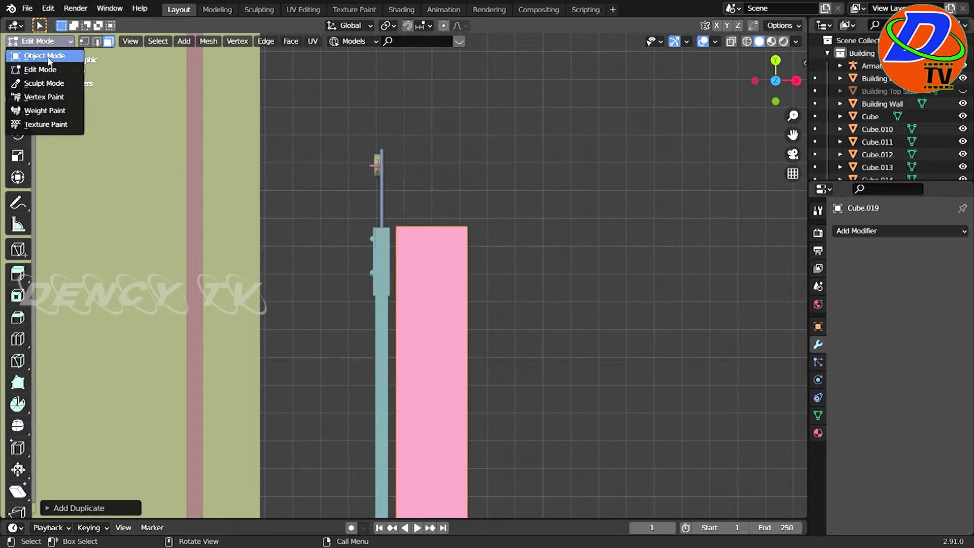
In Object Mode, move Cube.019's pink cutter blocks about 3.66 m along X into the inner green wall
click(44, 56)
scroll(546, 366, down, 3)
scroll(547, 368, down, 4)
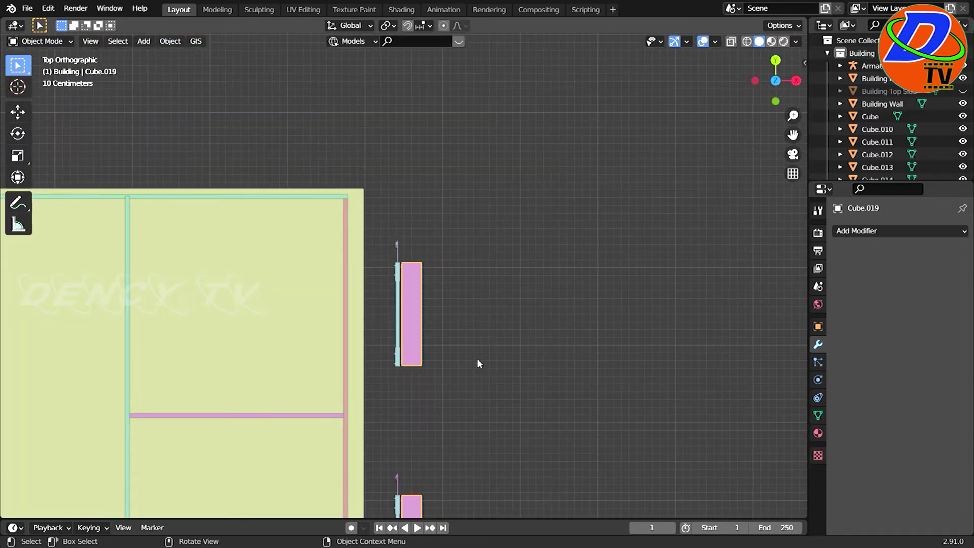
key(g)
key(x)
key(x)
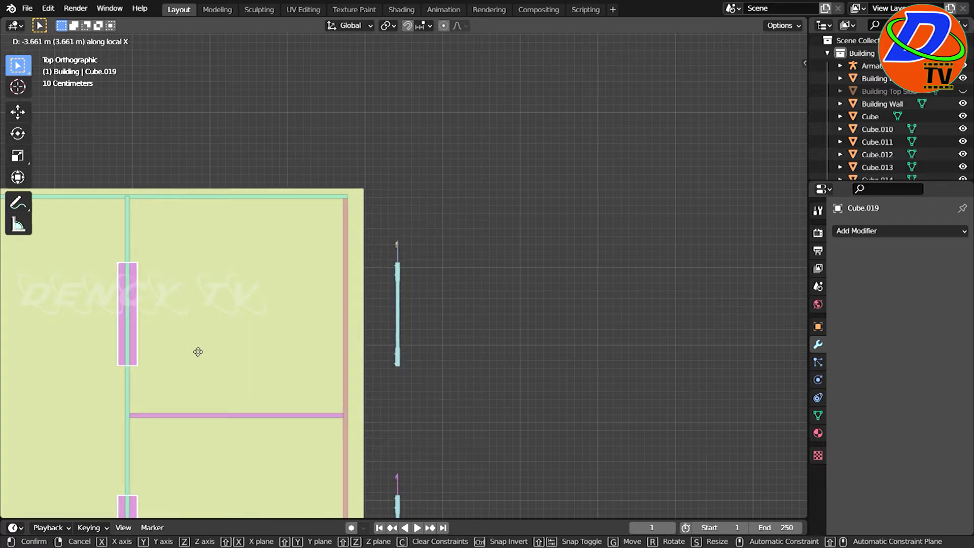
click(196, 352)
scroll(376, 402, down, 1)
scroll(373, 434, down, 2)
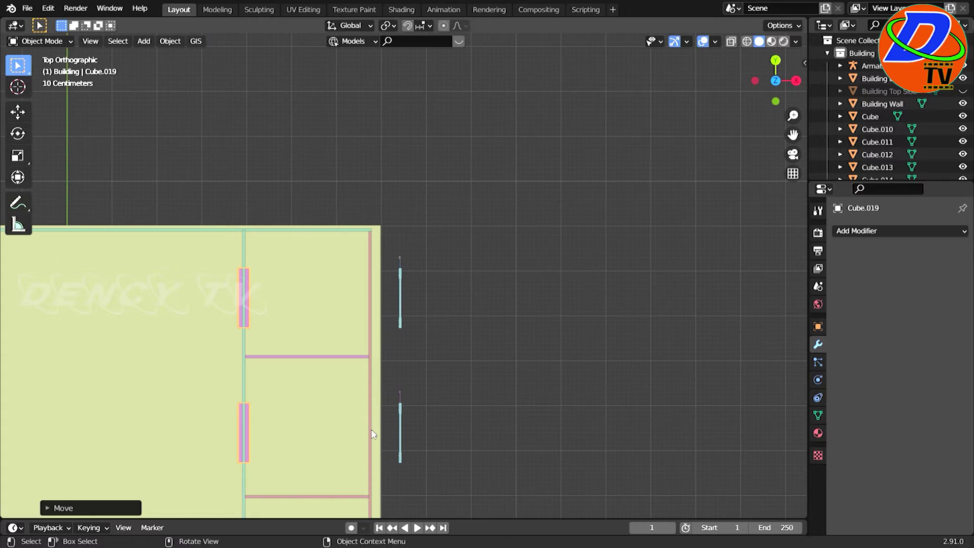
mouse_move(373, 434)
middle_down()
mouse_move(435, 338)
mouse_move(465, 317)
middle_up()
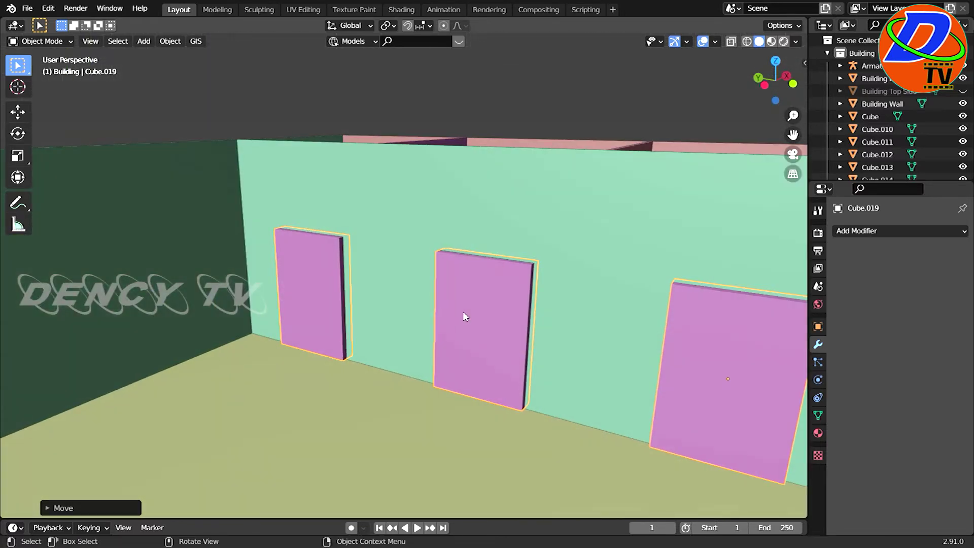
Add a Boolean Difference modifier to wall Cube.016 with Cube.019 as the cutter object
click(614, 274)
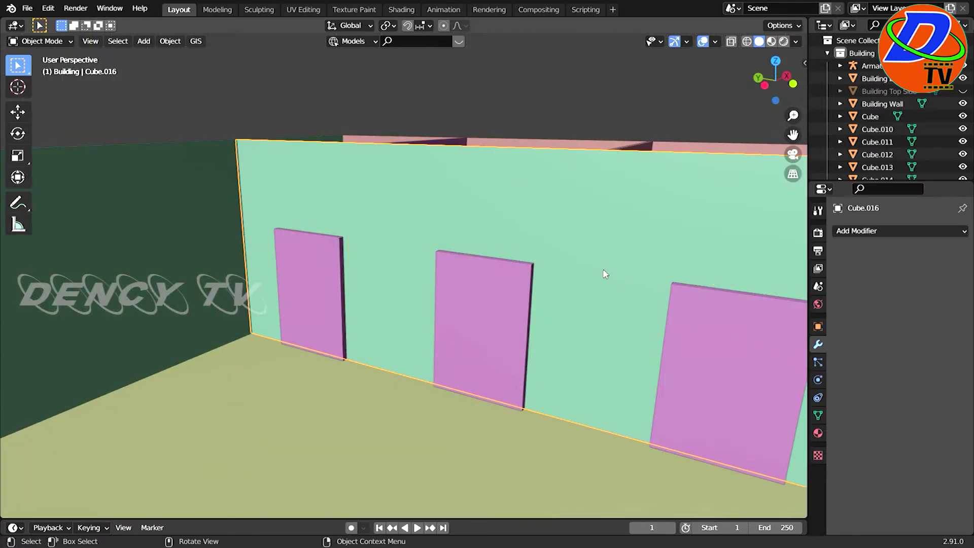
click(880, 234)
click(732, 293)
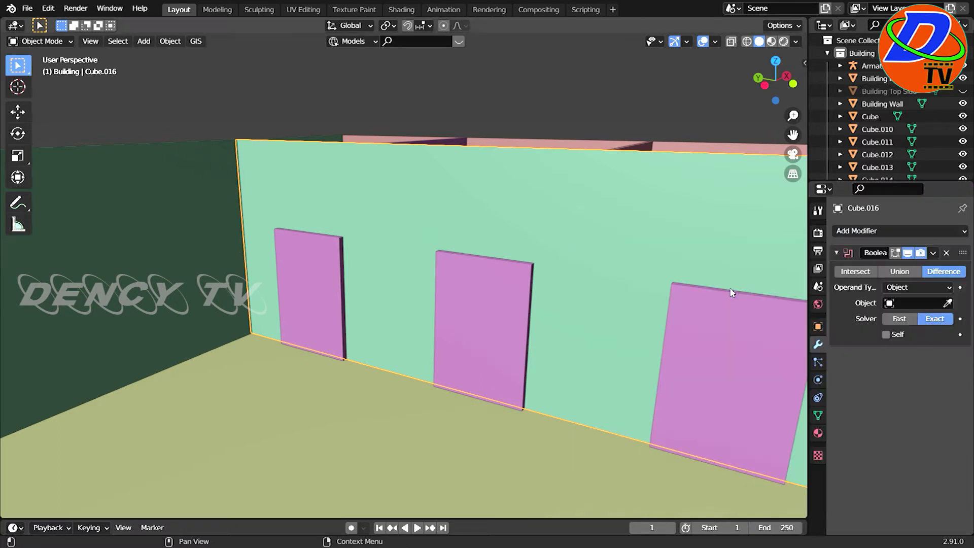
click(948, 303)
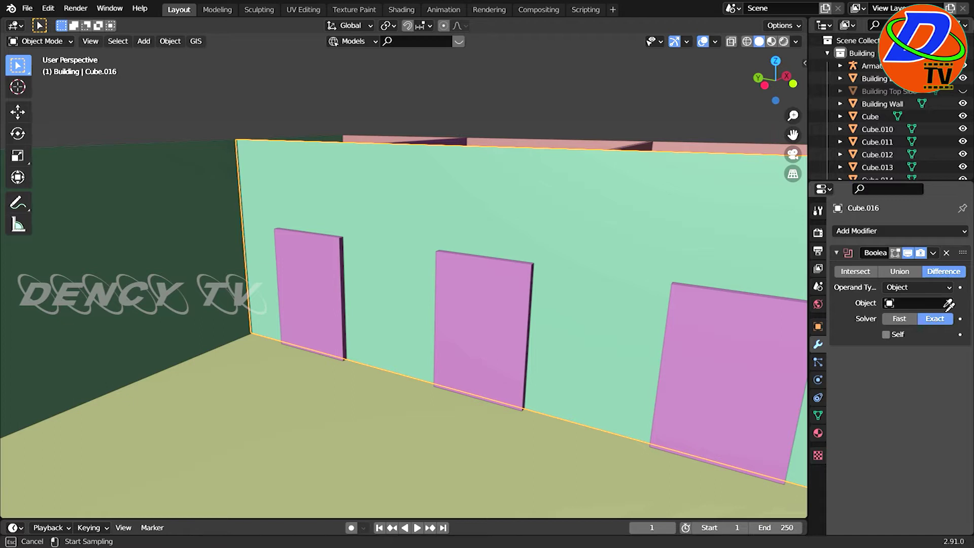
click(795, 330)
Apply the Boolean modifier to the wall and delete the Cube.019 cutter blocks
click(911, 228)
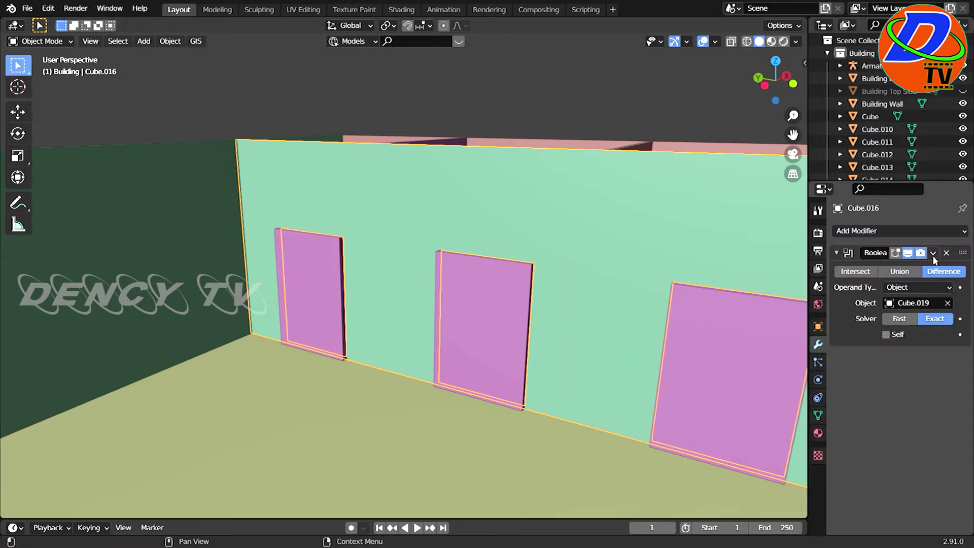
click(933, 253)
click(892, 269)
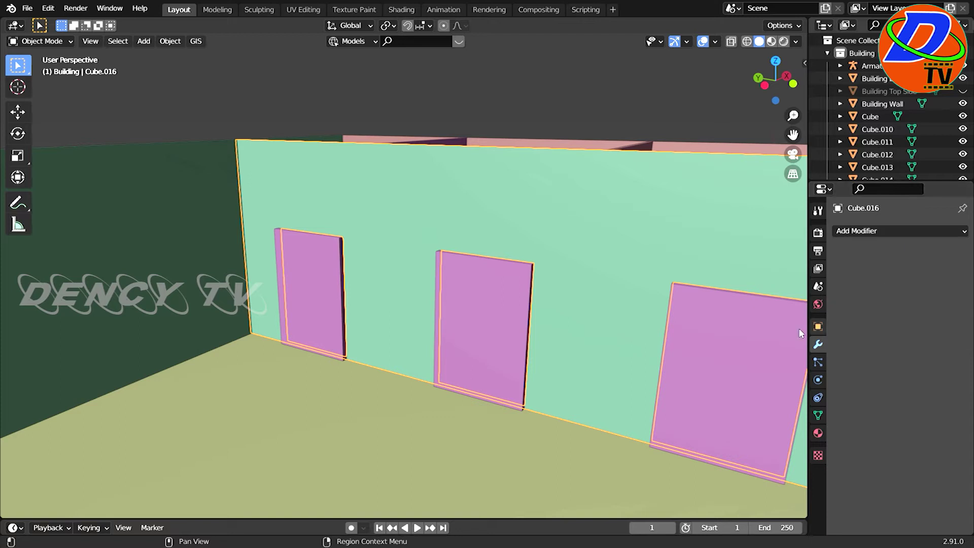
click(739, 385)
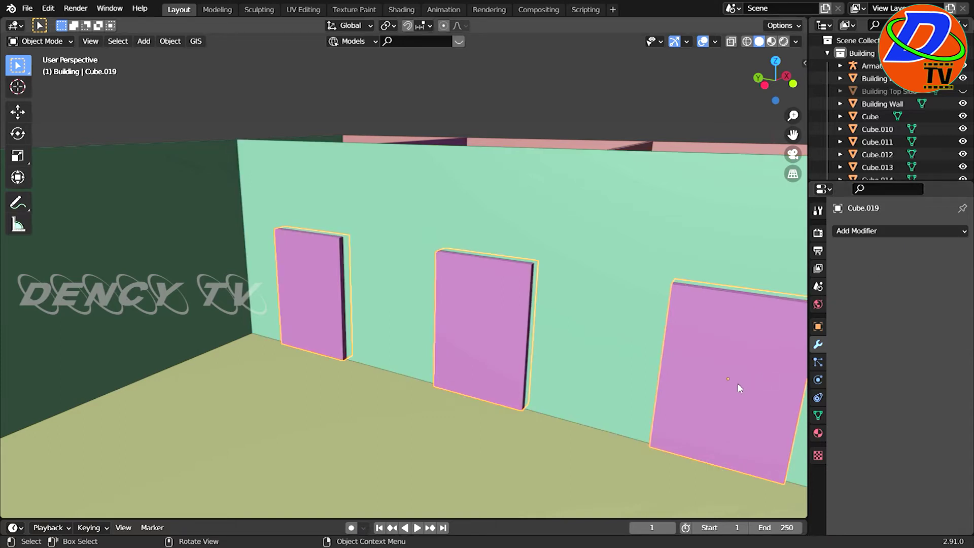
key(Delete)
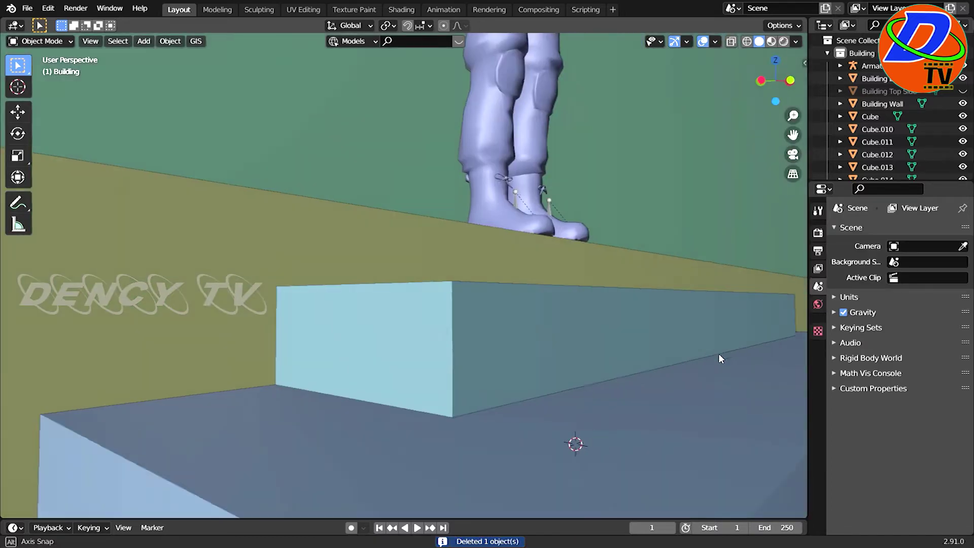
In front view with wireframe shading, box-select the three thin grilles beside the building
scroll(717, 354, down, 5)
scroll(717, 359, down, 3)
scroll(715, 362, down, 3)
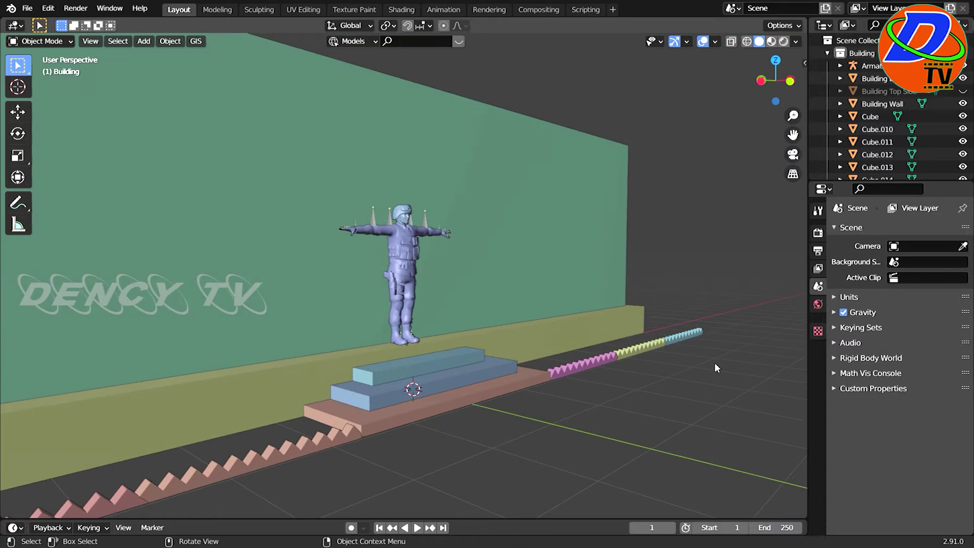
key(KP_1)
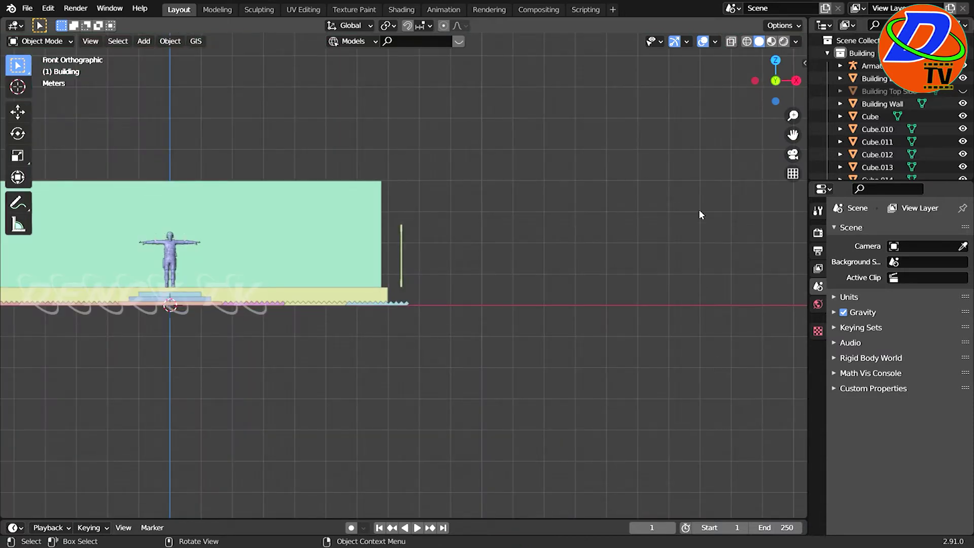
click(747, 42)
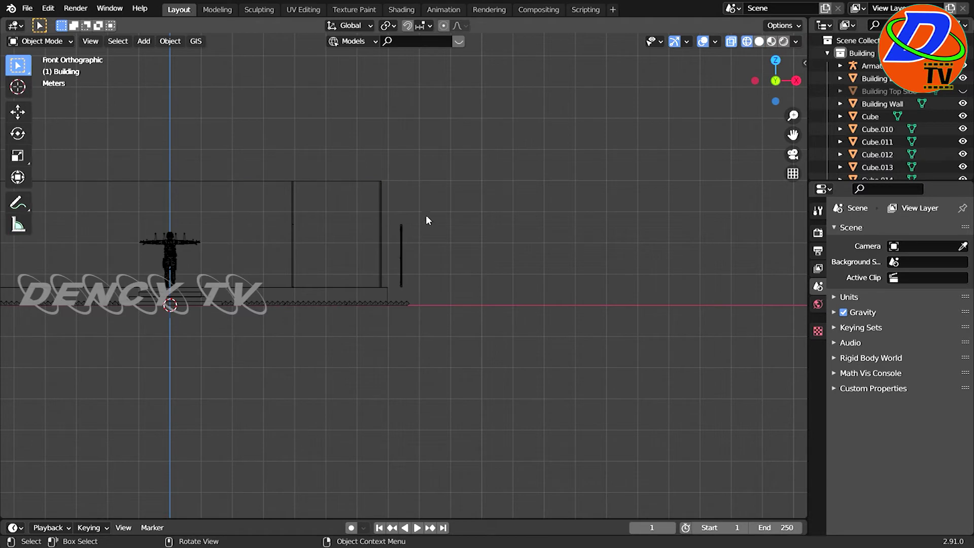
drag(421, 208, 395, 293)
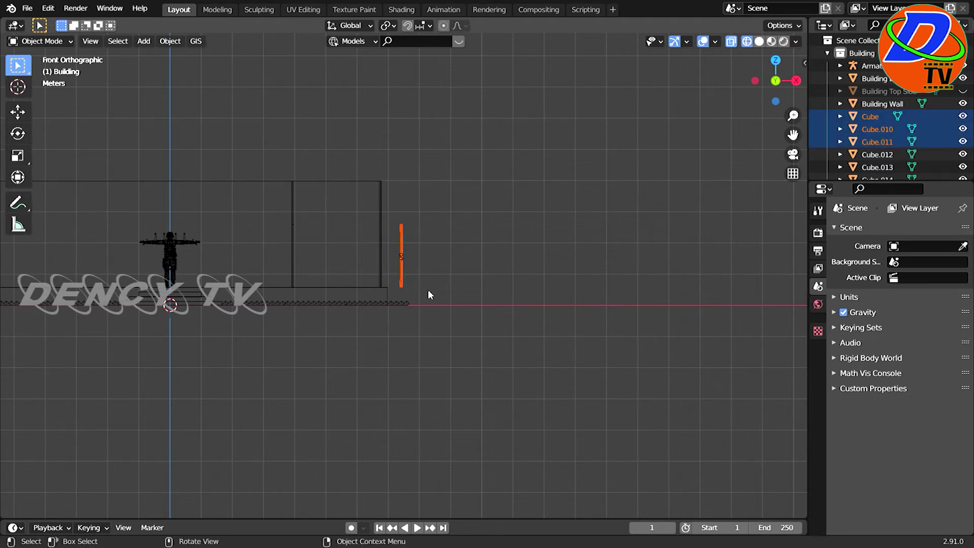
Slide the three selected grilles about -3.474 m along X toward the building's wall
scroll(428, 289, up, 1)
scroll(428, 290, up, 4)
shift+middle_drag(333, 316, 570, 352)
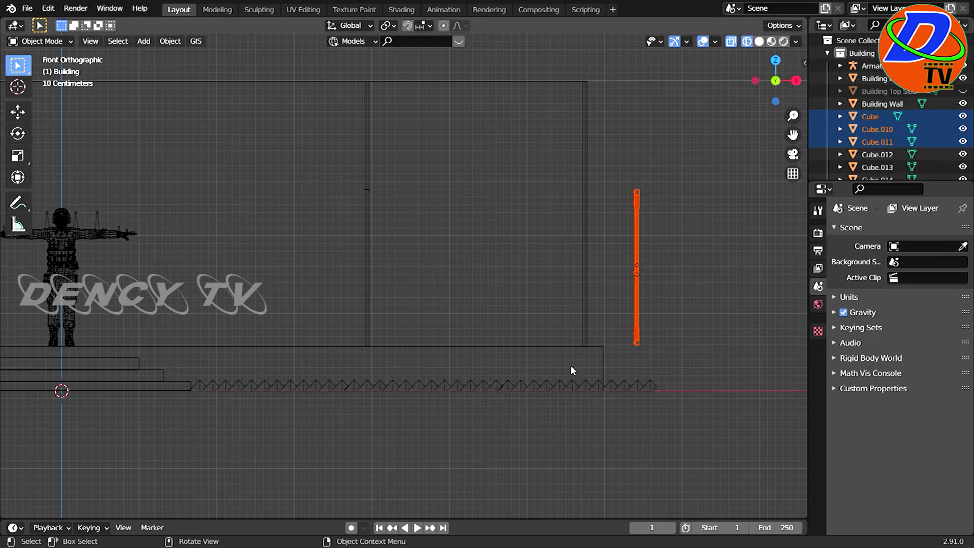
ctrl+scroll(552, 366, down, 5)
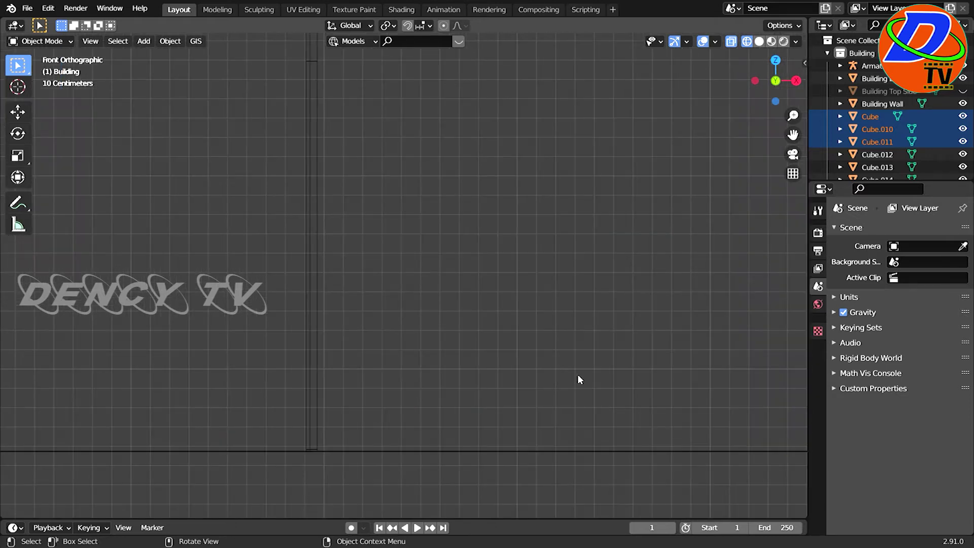
key(g)
key(x)
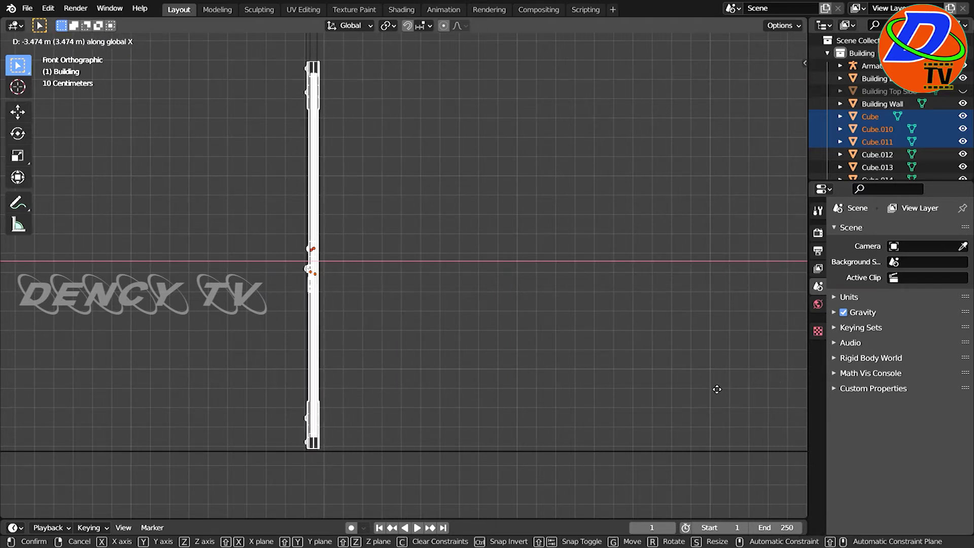
click(717, 389)
Pan and orbit into a perspective view to check the grilles against the wall
scroll(467, 236, up, 3)
shift+middle_drag(334, 149, 553, 503)
shift+middle_drag(509, 222, 519, 309)
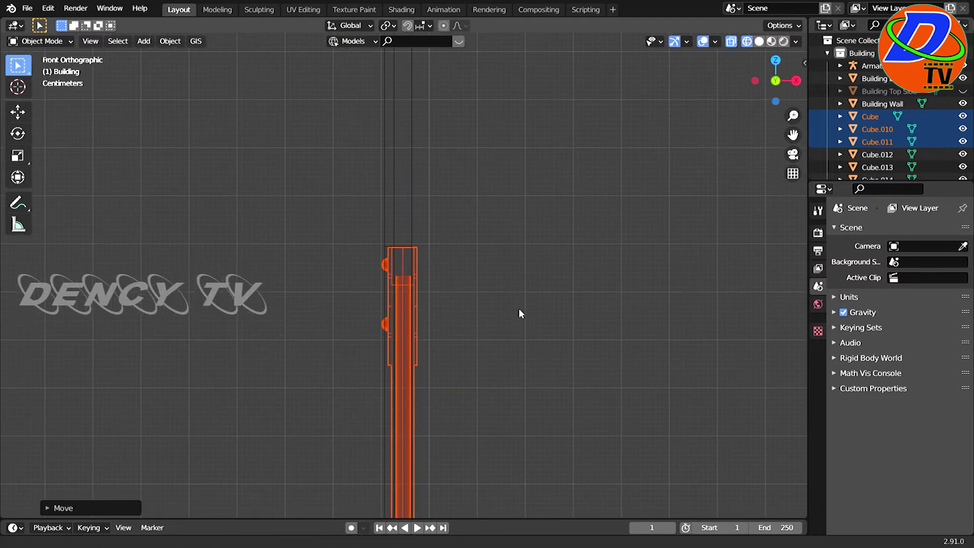
scroll(519, 310, up, 4)
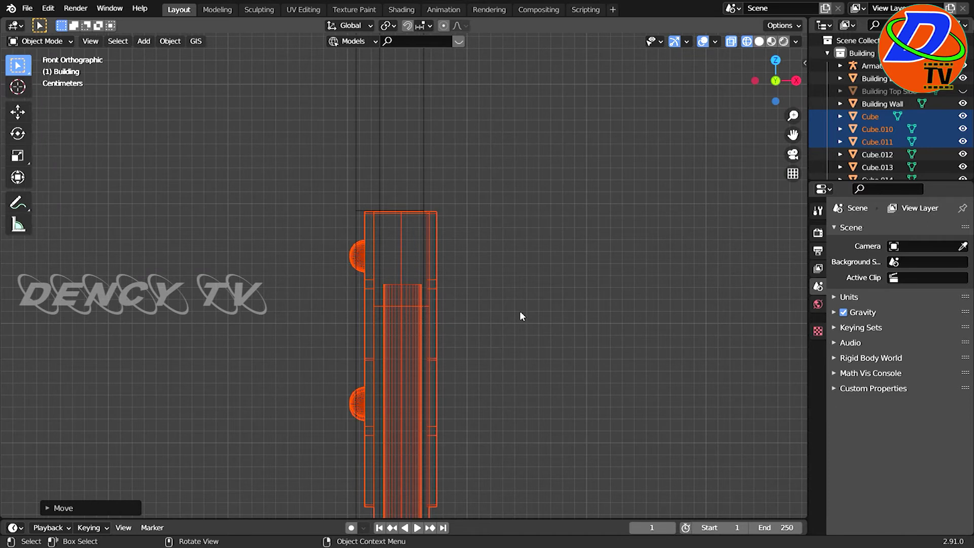
scroll(520, 308, up, 2)
scroll(520, 309, up, 1)
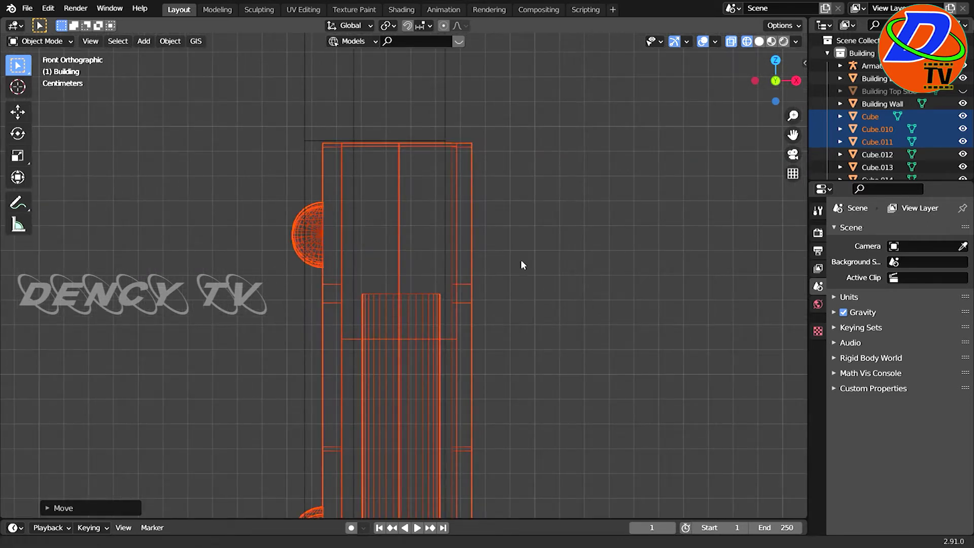
shift+middle_drag(520, 260, 521, 400)
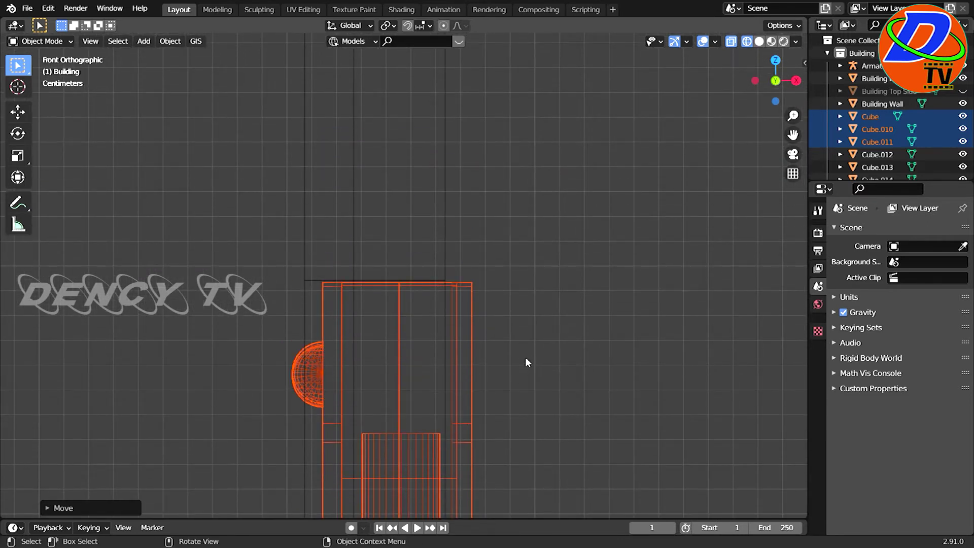
scroll(528, 358, down, 1)
scroll(528, 356, down, 4)
scroll(528, 350, down, 3)
scroll(529, 344, down, 4)
scroll(531, 340, down, 2)
scroll(528, 334, down, 4)
mouse_move(529, 327)
middle_down()
mouse_move(525, 374)
mouse_move(537, 383)
middle_up()
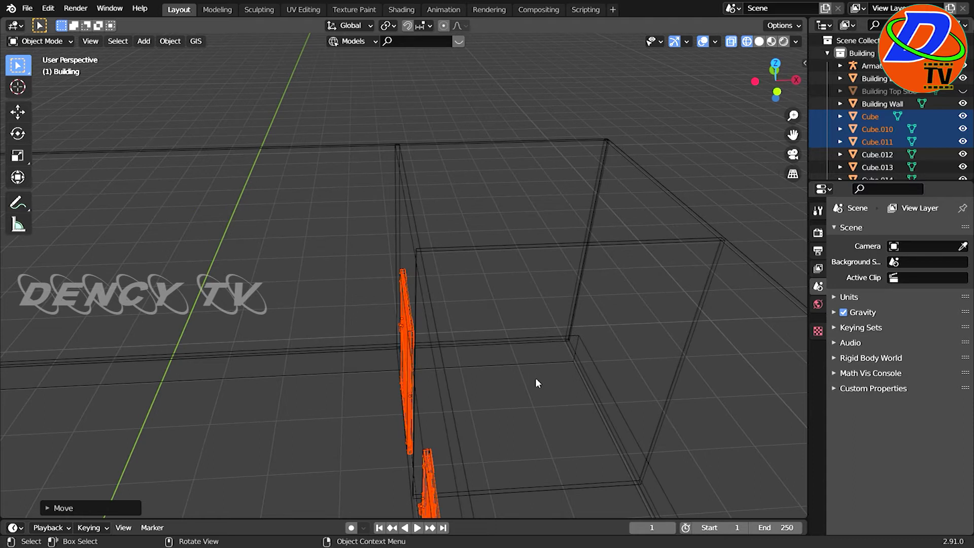
From top view, nudge the grilles about -0.009 m along X to seat them in the wall
key(KP_7)
scroll(556, 344, up, 4)
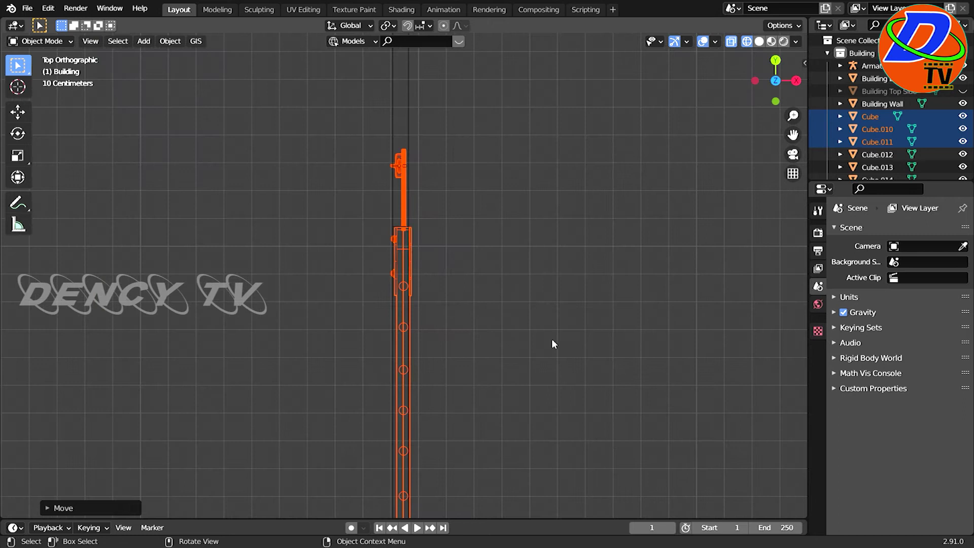
scroll(552, 344, up, 5)
scroll(536, 293, up, 4)
scroll(537, 293, up, 1)
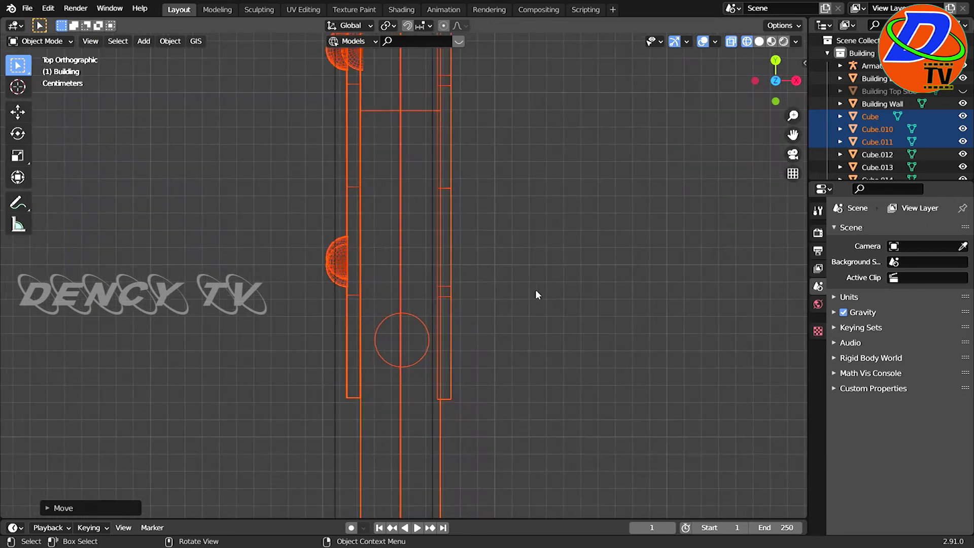
key(g)
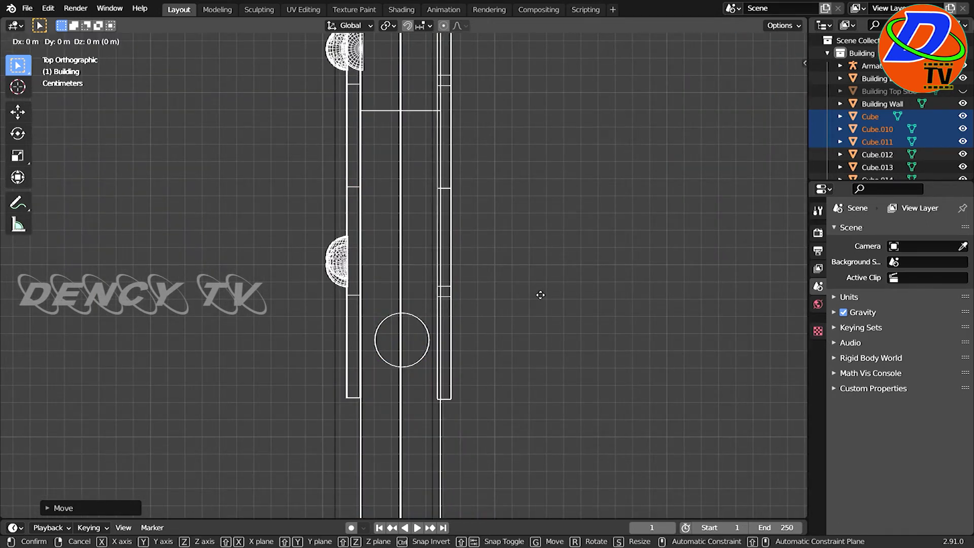
key(x)
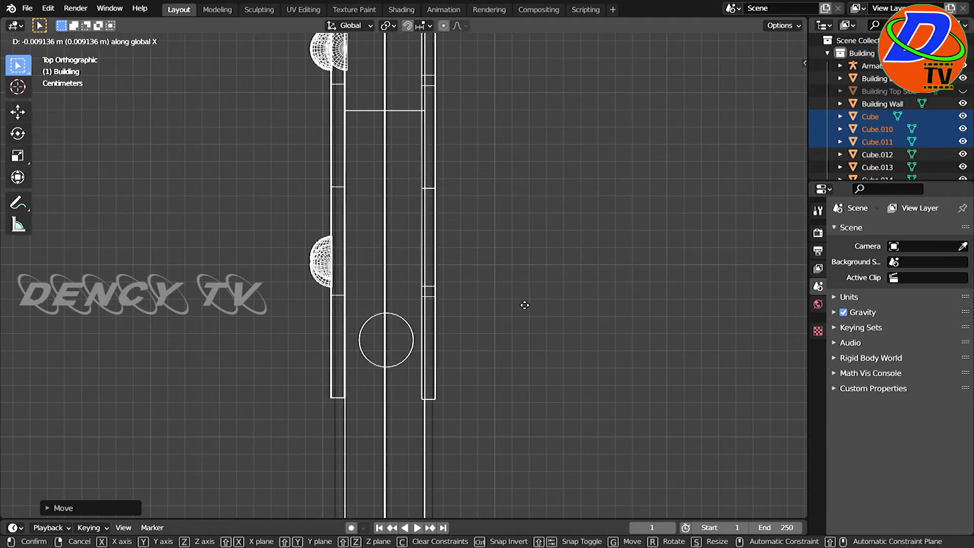
click(524, 305)
Orbit back to a 3D view facing the three grilles in the wall
scroll(521, 302, down, 5)
scroll(521, 302, down, 4)
mouse_move(521, 306)
middle_down()
mouse_move(470, 332)
mouse_move(578, 248)
middle_up()
scroll(562, 299, down, 4)
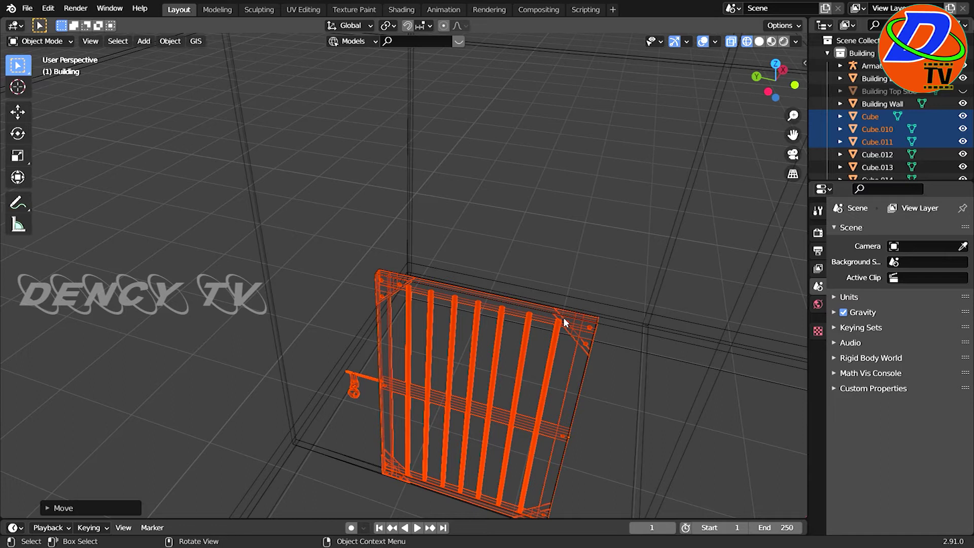
scroll(563, 317, up, 2)
scroll(563, 318, down, 3)
middle_drag(565, 322, 611, 298)
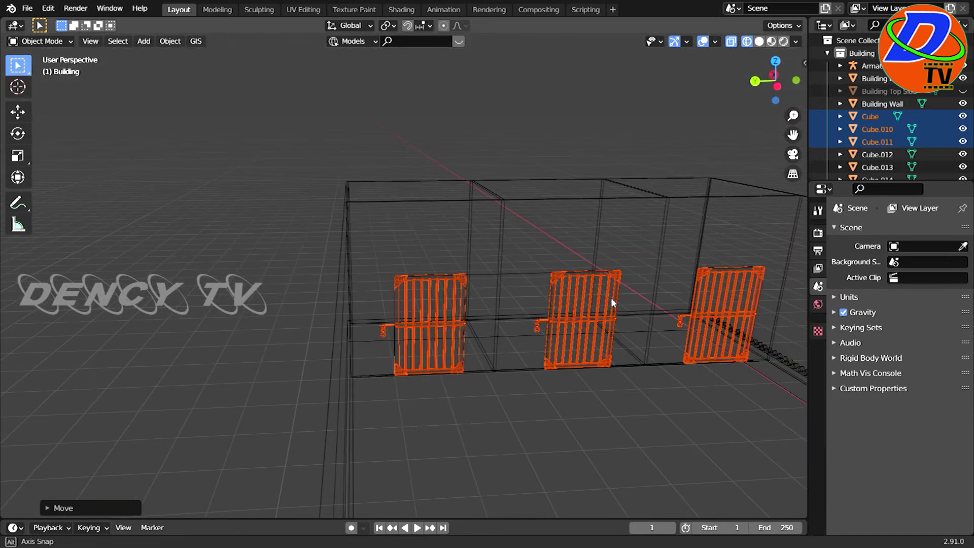
Switch the viewport back to solid shading and deselect the three grilles
click(759, 41)
click(560, 133)
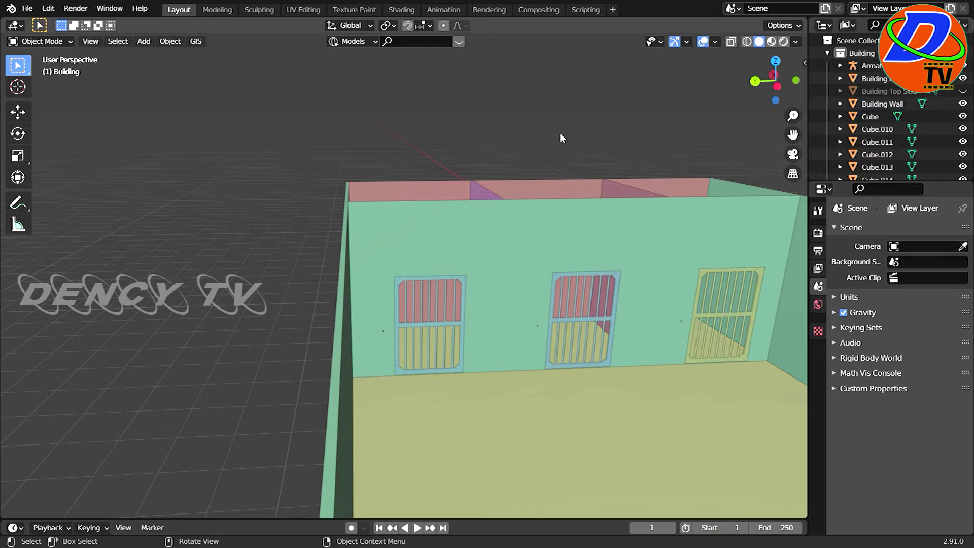
scroll(411, 325, up, 3)
scroll(412, 327, up, 3)
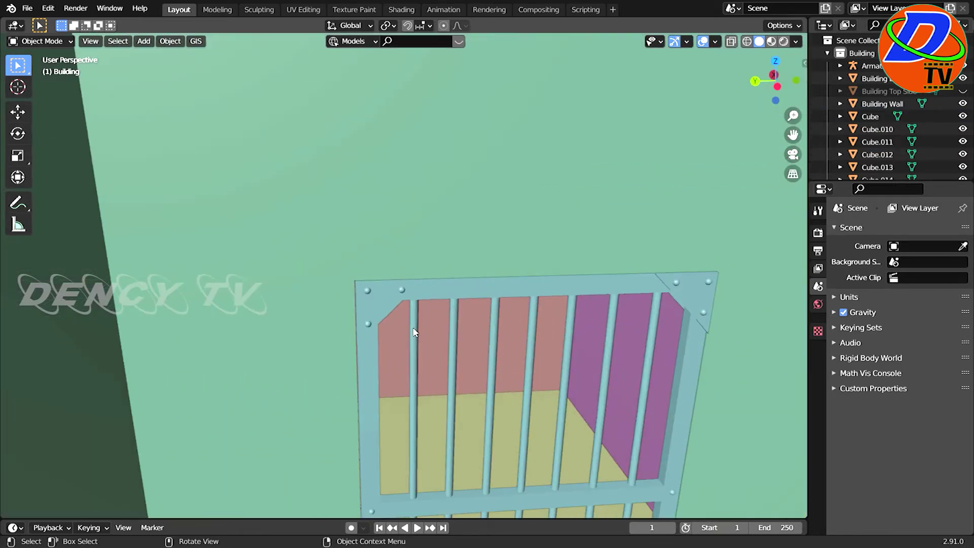
scroll(413, 333, up, 3)
scroll(413, 333, up, 2)
Orbit around the green wall's barred windows, then select the left grille object, Cube
middle_drag(413, 335, 333, 269)
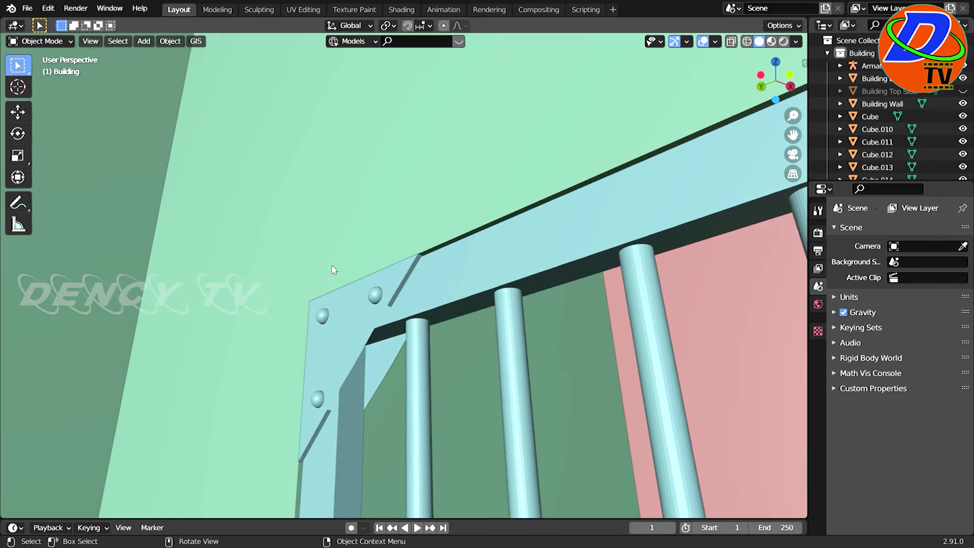
scroll(334, 271, down, 2)
scroll(337, 276, down, 2)
scroll(343, 288, down, 2)
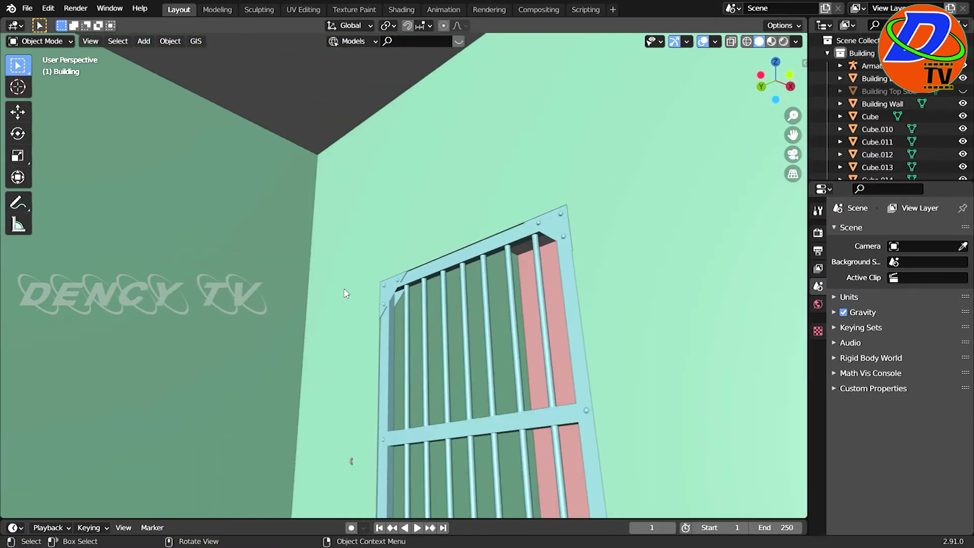
scroll(344, 293, down, 2)
middle_drag(349, 294, 415, 367)
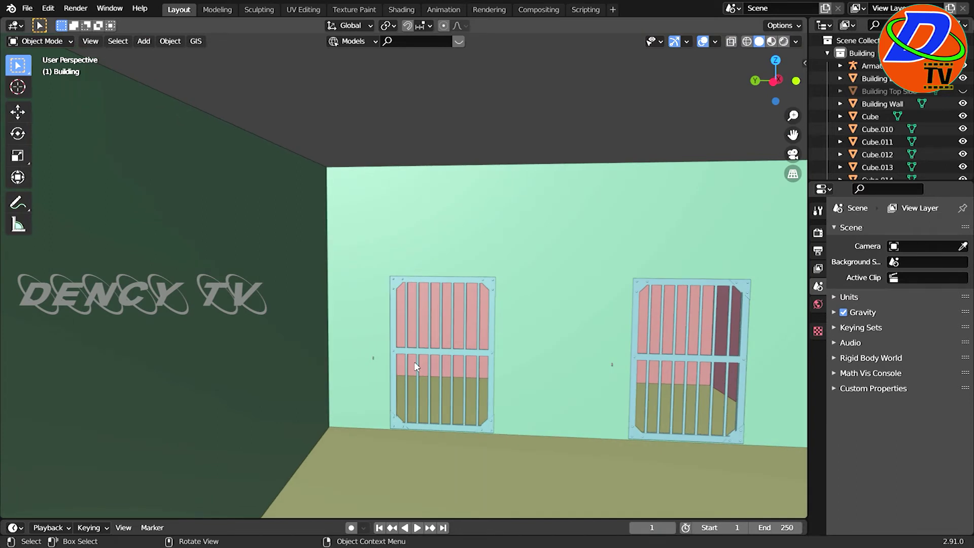
scroll(415, 366, down, 2)
mouse_move(485, 373)
middle_down()
mouse_move(401, 368)
mouse_move(439, 398)
mouse_move(482, 391)
middle_up()
scroll(401, 368, down, 2)
scroll(391, 368, down, 2)
scroll(495, 358, up, 3)
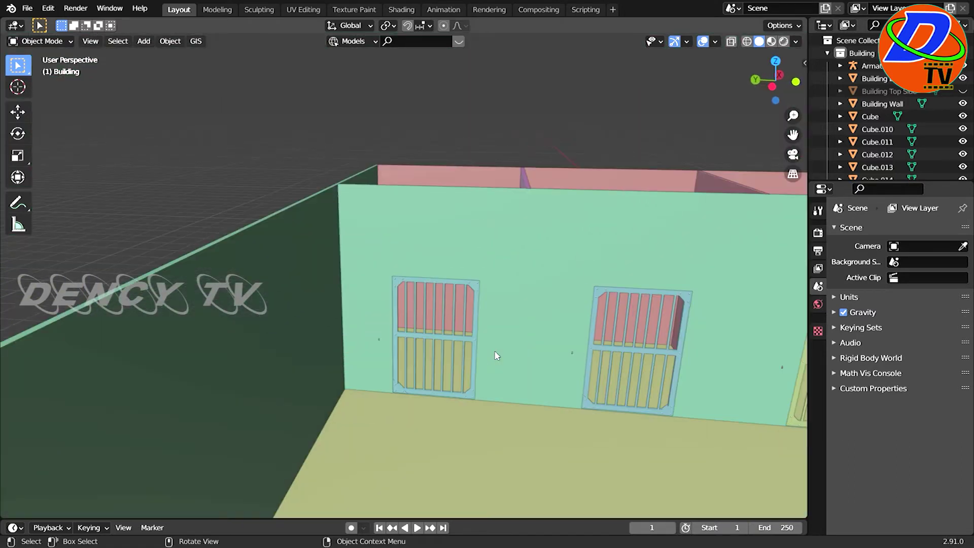
scroll(497, 355, up, 3)
scroll(496, 355, up, 1)
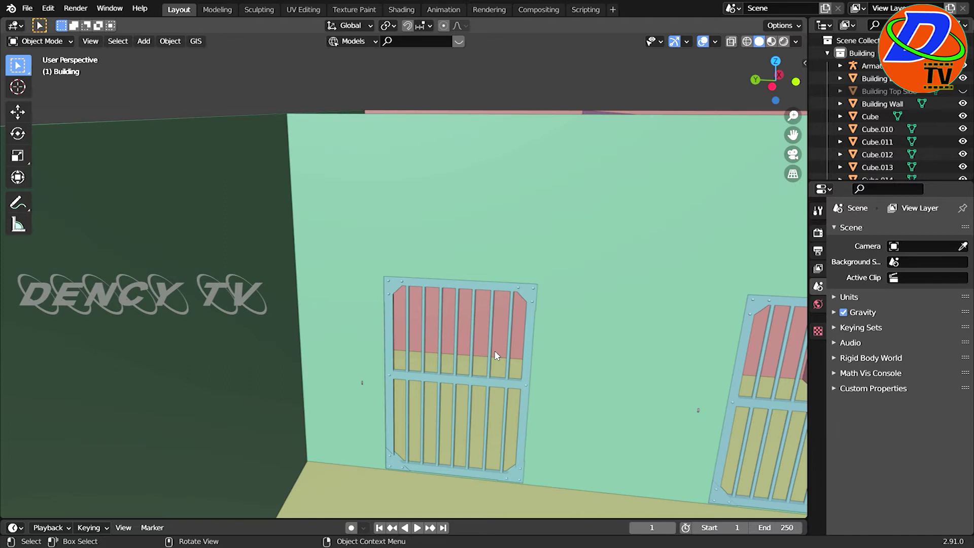
click(463, 385)
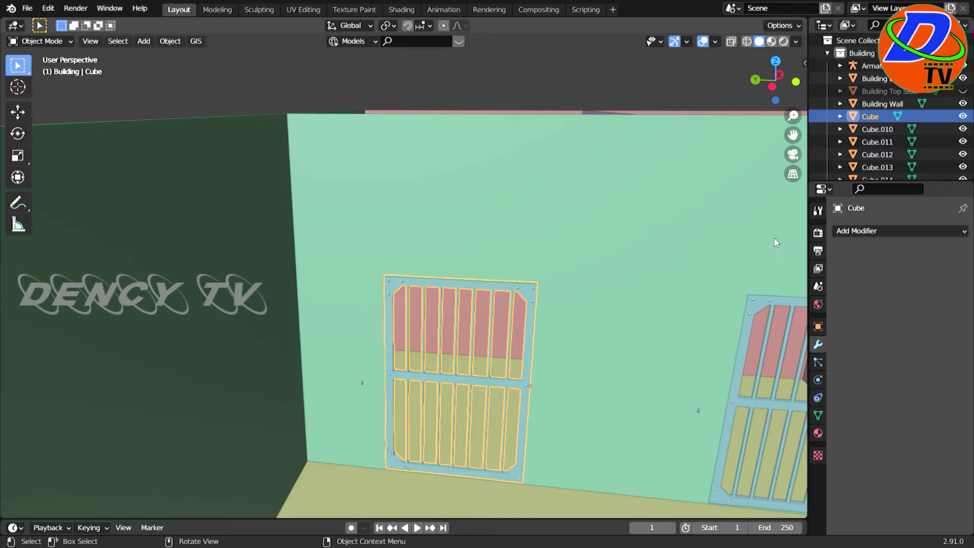
Select the LOCK, THAAL and THAALPAL padlock objects at the grille edge
scroll(893, 147, down, 4)
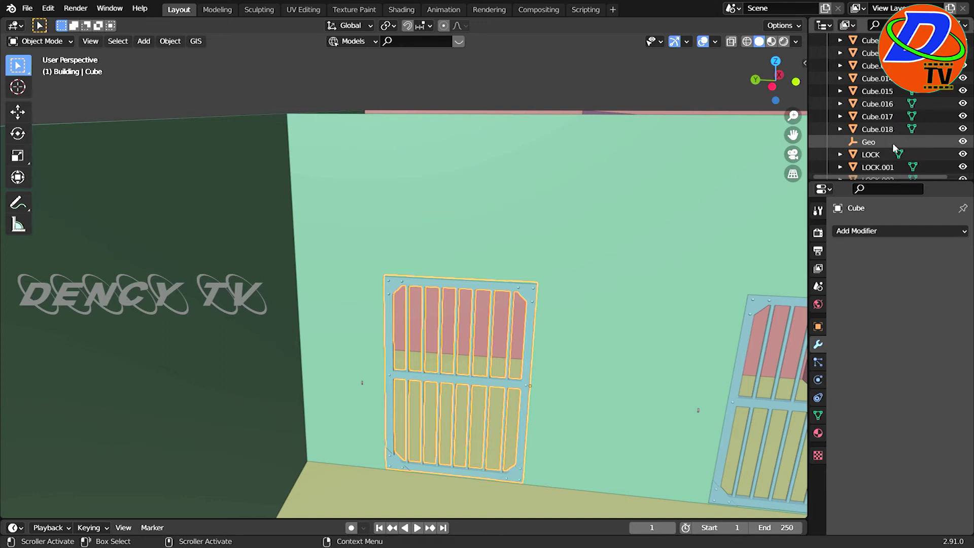
scroll(892, 142, down, 3)
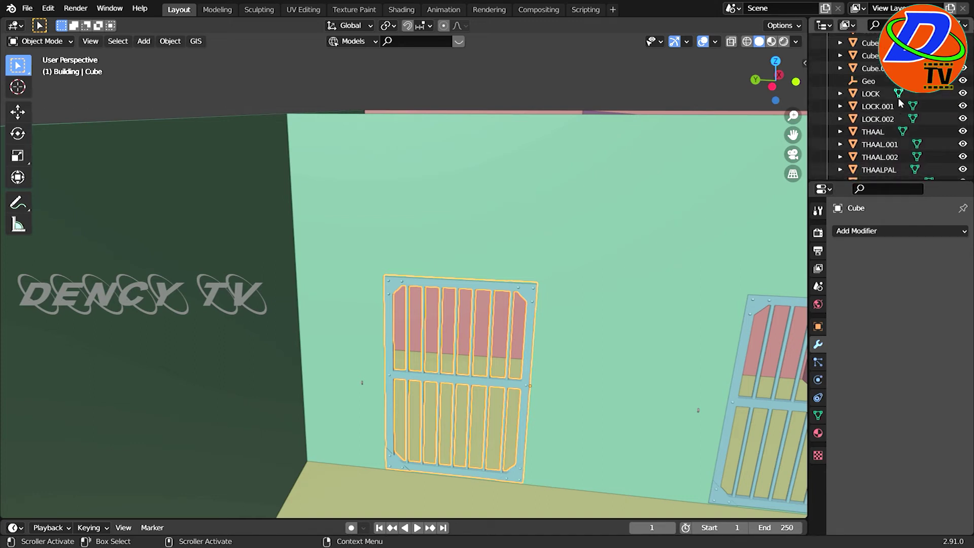
click(874, 94)
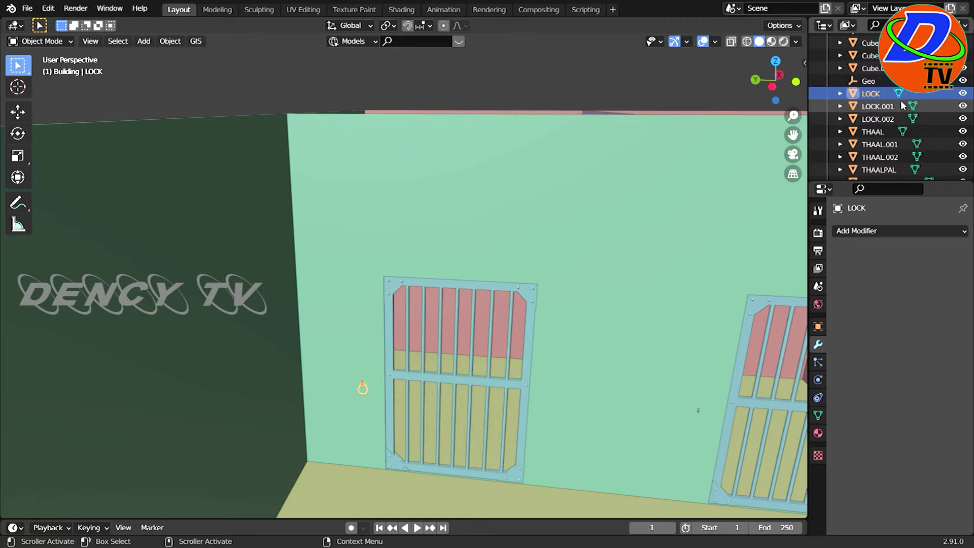
click(884, 132)
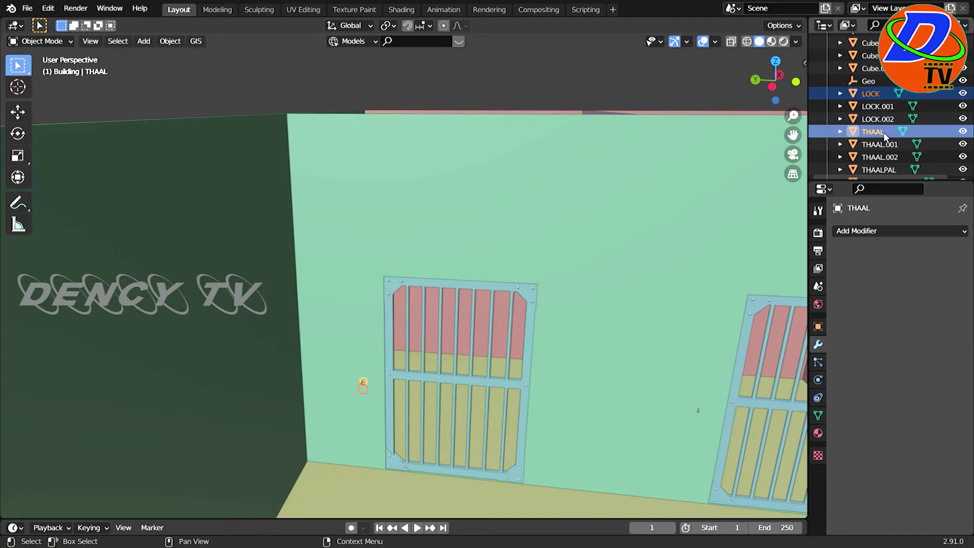
scroll(886, 134, down, 4)
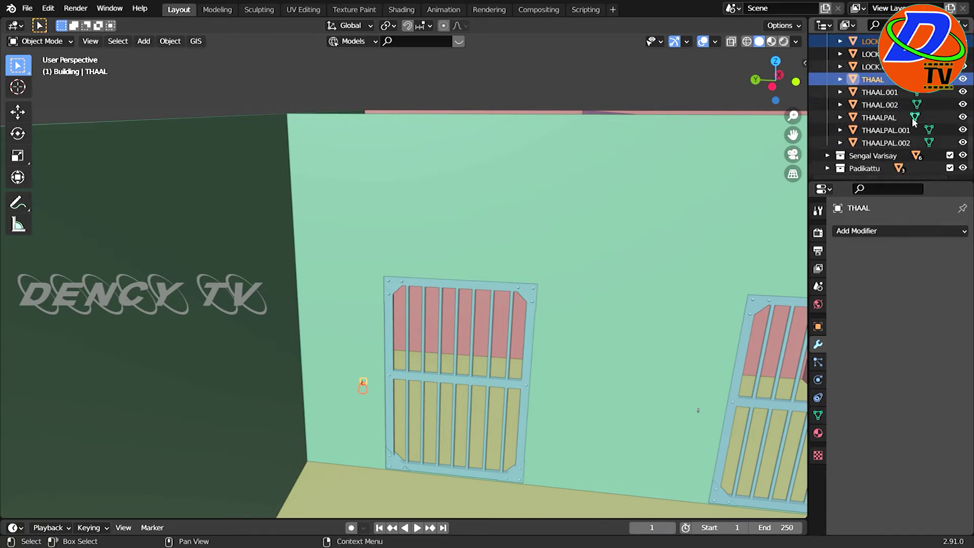
click(903, 117)
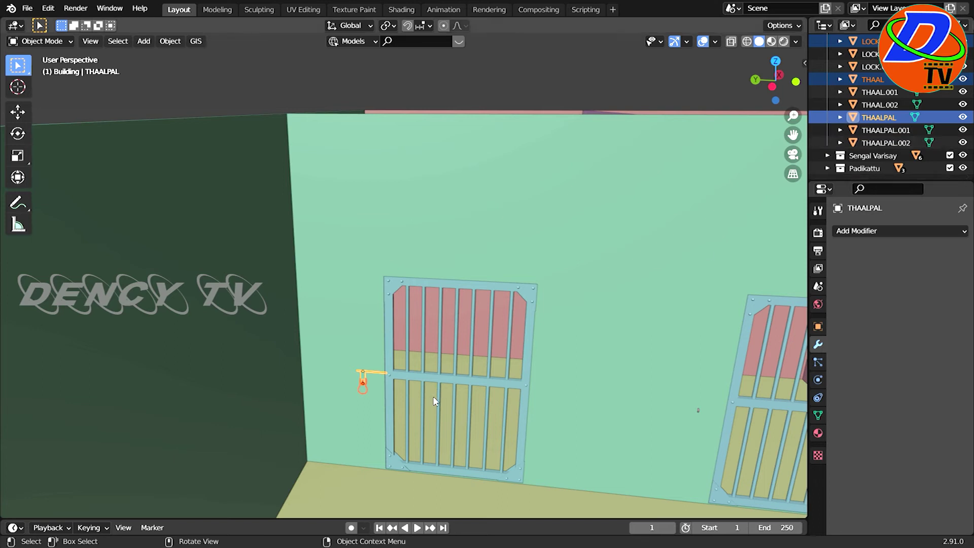
Orbit to check the grille and lock from the side, then select the dark wall strip Cube.016
scroll(410, 431, up, 3)
mouse_move(413, 440)
middle_down()
mouse_move(471, 304)
mouse_move(465, 318)
middle_up()
scroll(465, 317, up, 3)
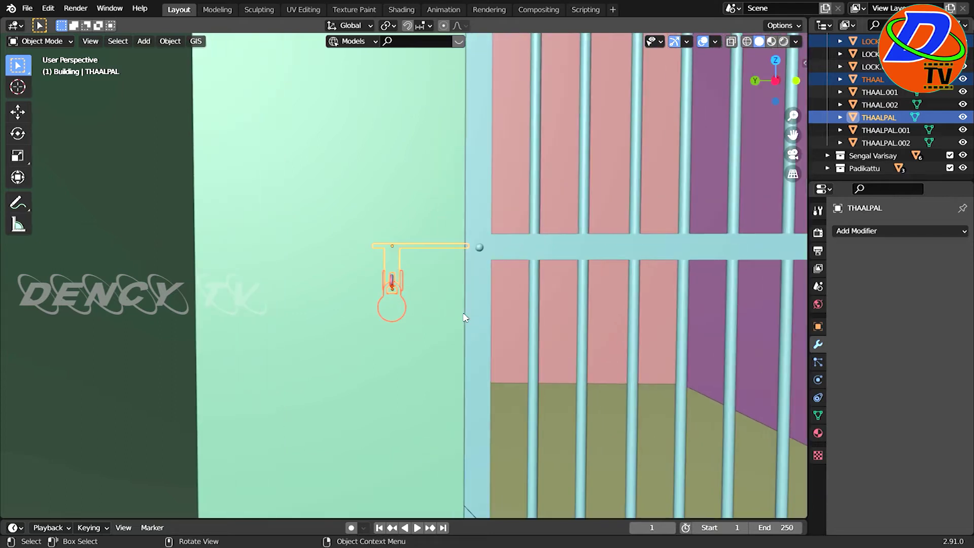
middle_drag(463, 320, 294, 351)
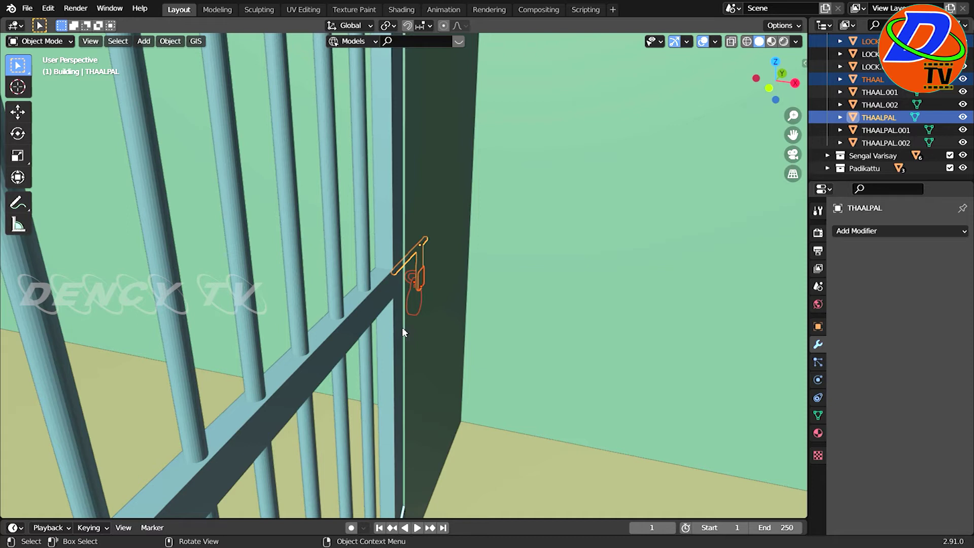
click(428, 329)
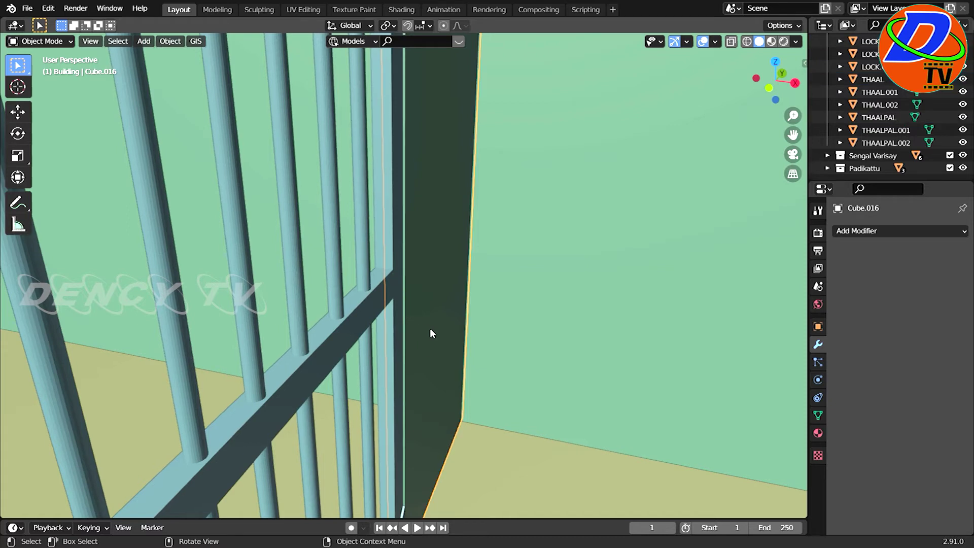
In top view, scale wall strip Cube.016 along X to roughly twice its width
scroll(430, 328, down, 2)
scroll(430, 328, down, 2)
scroll(431, 327, down, 2)
scroll(430, 327, down, 3)
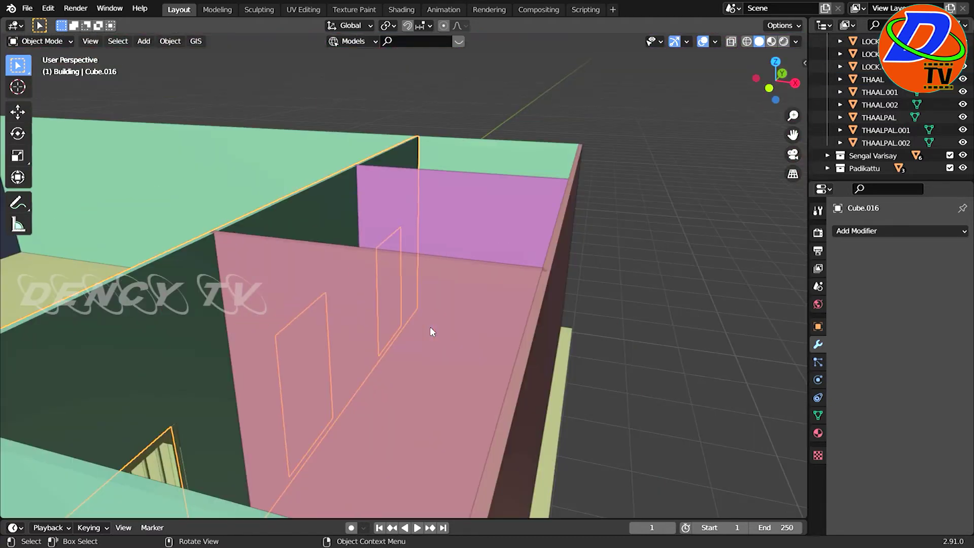
key(KP_7)
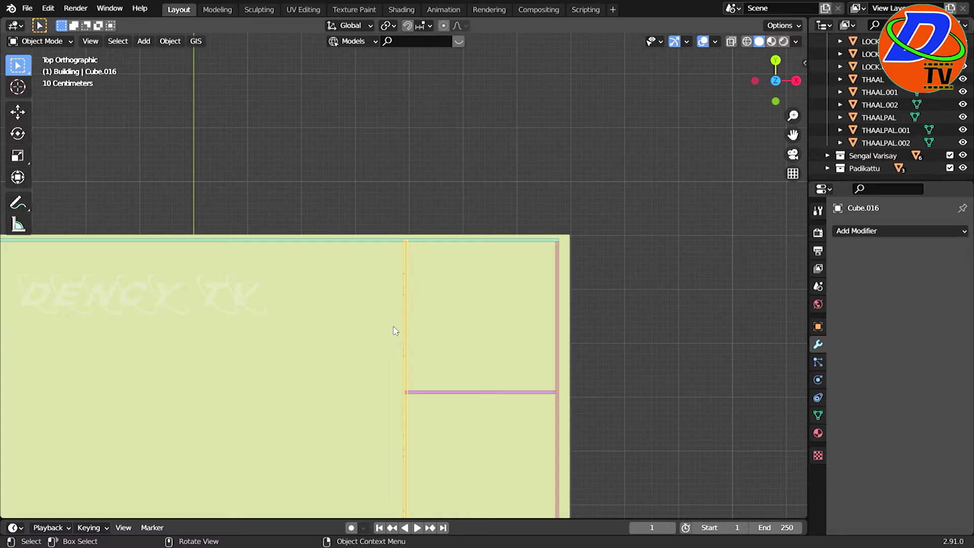
scroll(397, 331, up, 2)
scroll(399, 327, up, 2)
scroll(402, 332, up, 2)
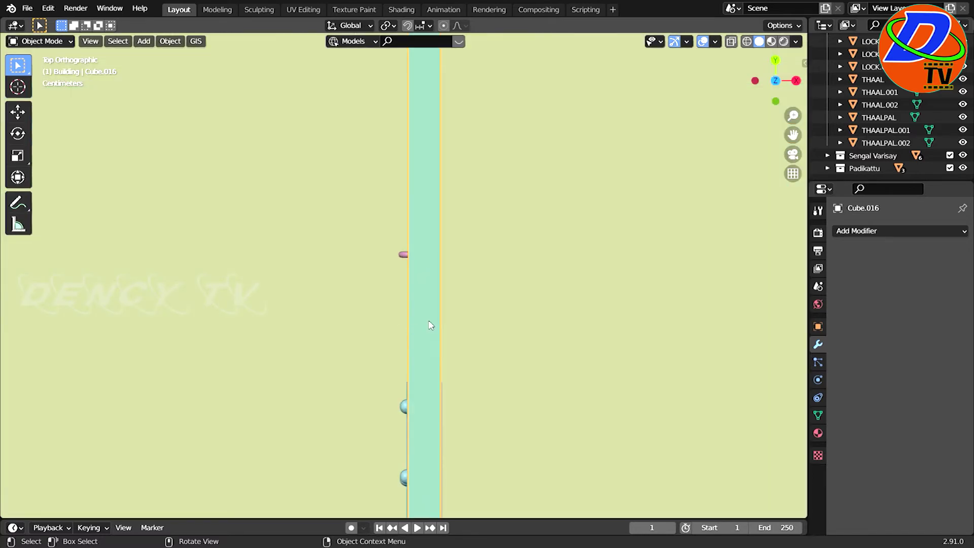
key(s)
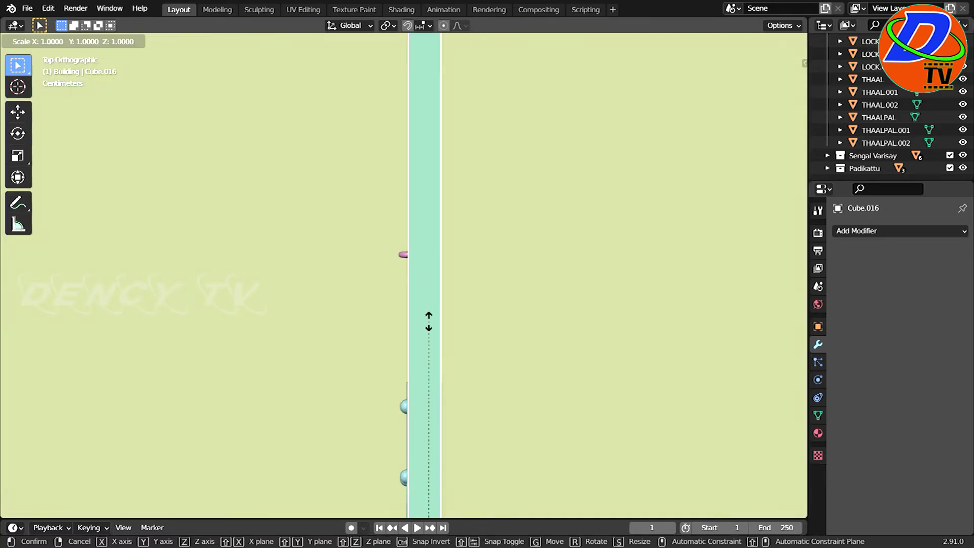
key(x)
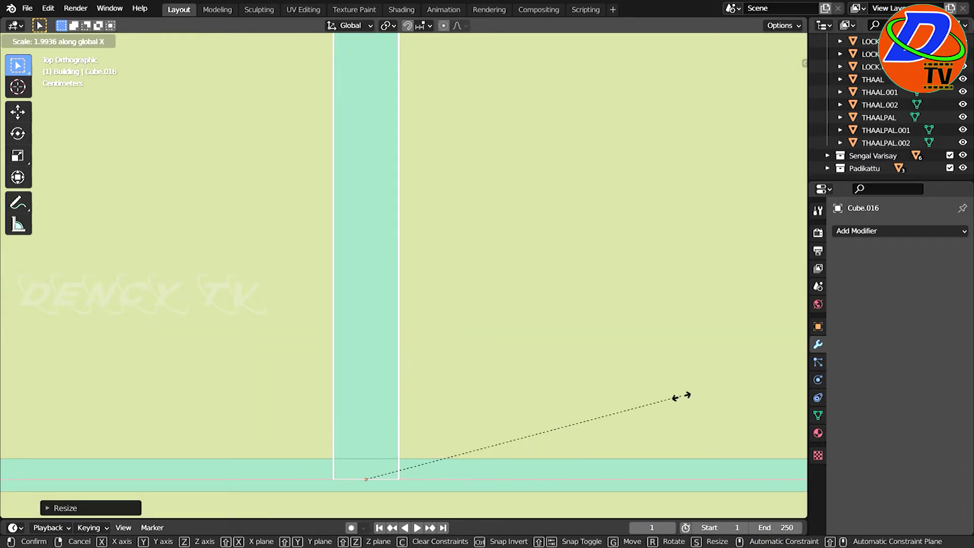
click(764, 411)
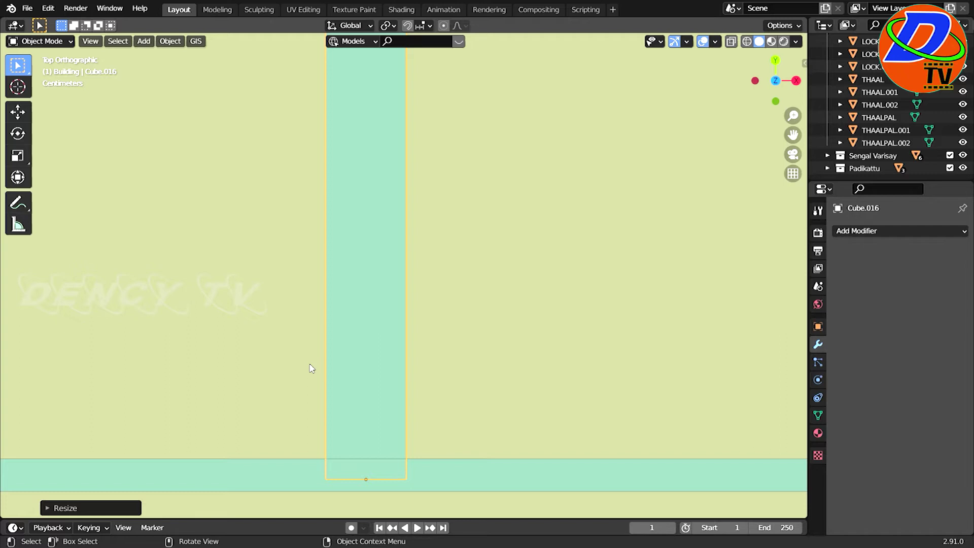
scroll(311, 368, down, 3)
scroll(309, 370, down, 2)
mouse_move(309, 370)
middle_down()
mouse_move(412, 321)
mouse_move(533, 298)
middle_up()
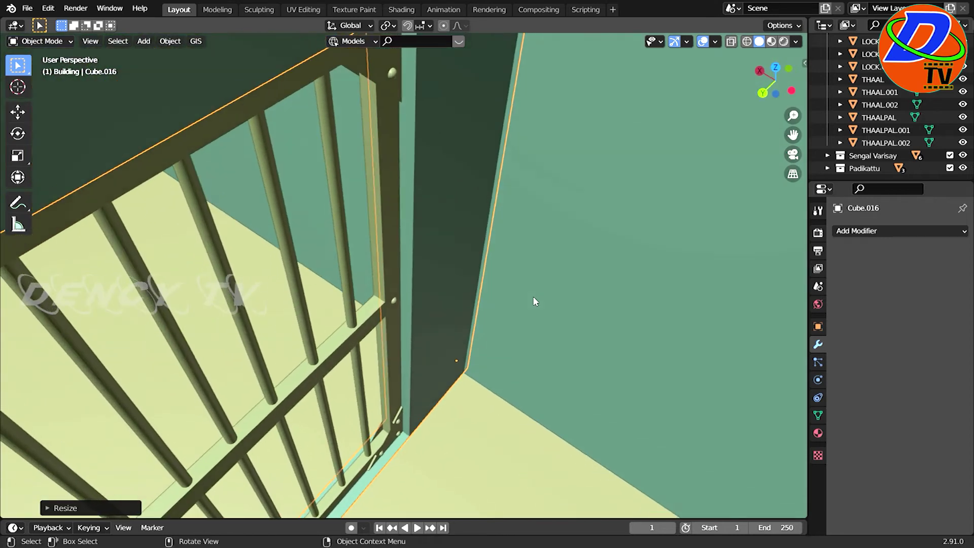
scroll(522, 310, down, 2)
scroll(519, 312, down, 2)
mouse_move(519, 313)
middle_down()
mouse_move(279, 380)
mouse_move(224, 369)
mouse_move(227, 352)
mouse_move(251, 333)
mouse_move(313, 325)
mouse_move(485, 333)
mouse_move(467, 341)
mouse_move(478, 331)
middle_up()
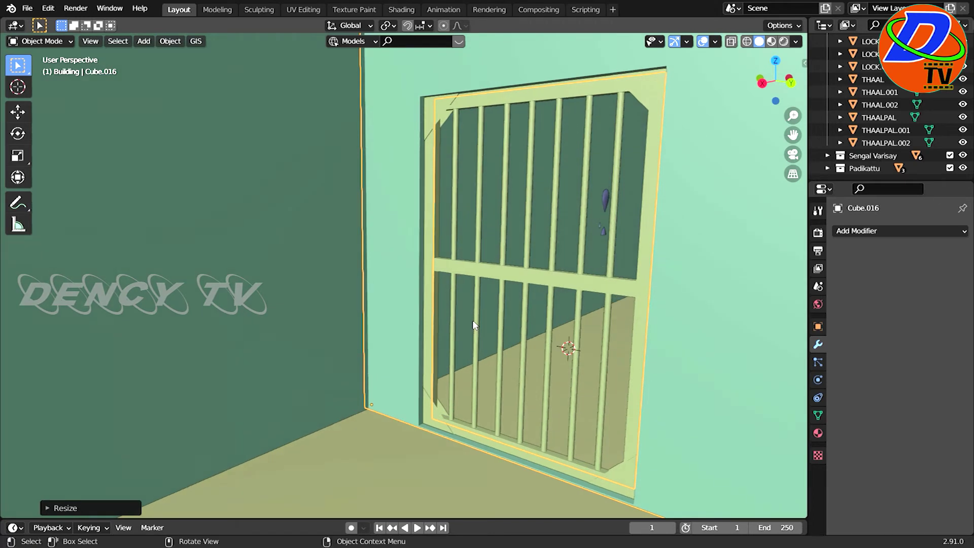
mouse_move(473, 325)
middle_down()
mouse_move(403, 341)
mouse_move(259, 326)
middle_up()
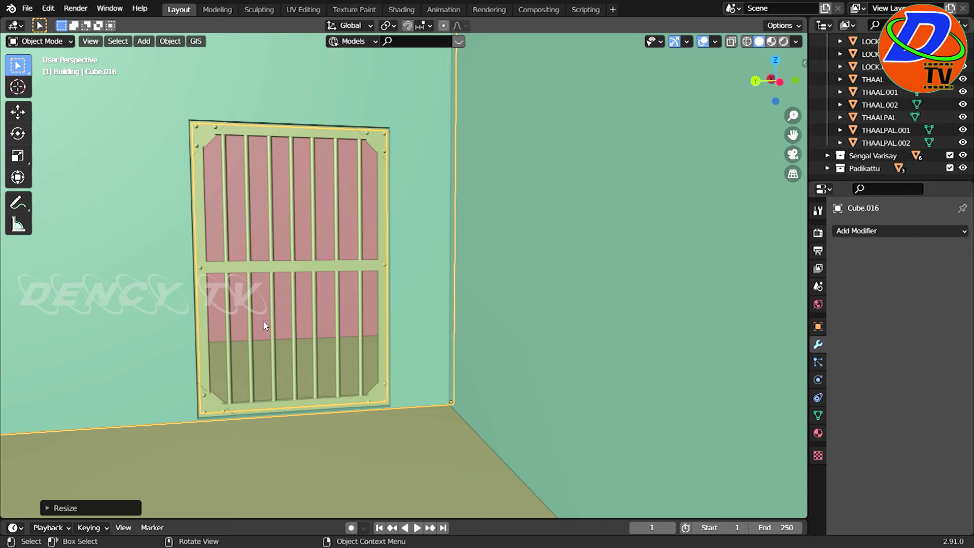
scroll(269, 325, down, 4)
scroll(274, 325, down, 3)
scroll(282, 324, down, 2)
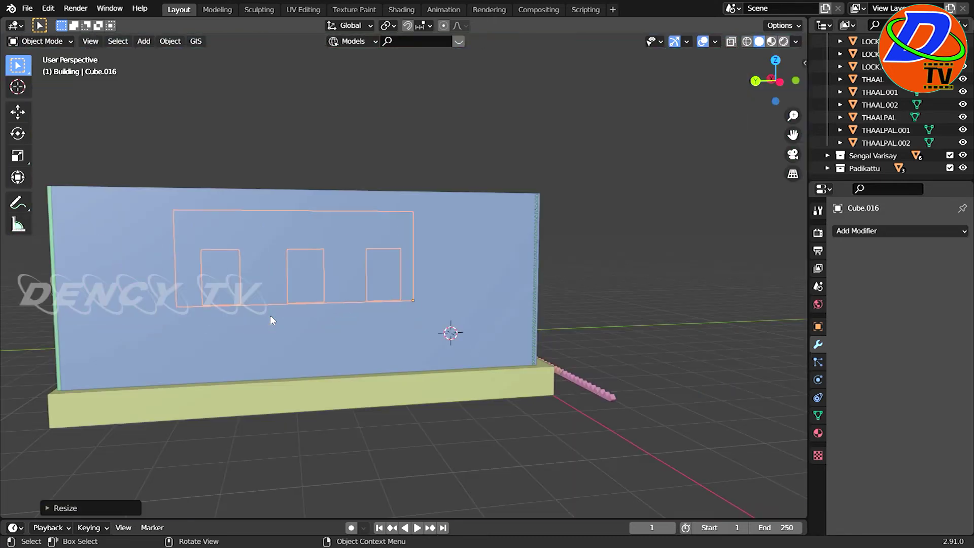
mouse_move(286, 323)
middle_down()
mouse_move(325, 337)
mouse_move(320, 370)
mouse_move(305, 373)
middle_up()
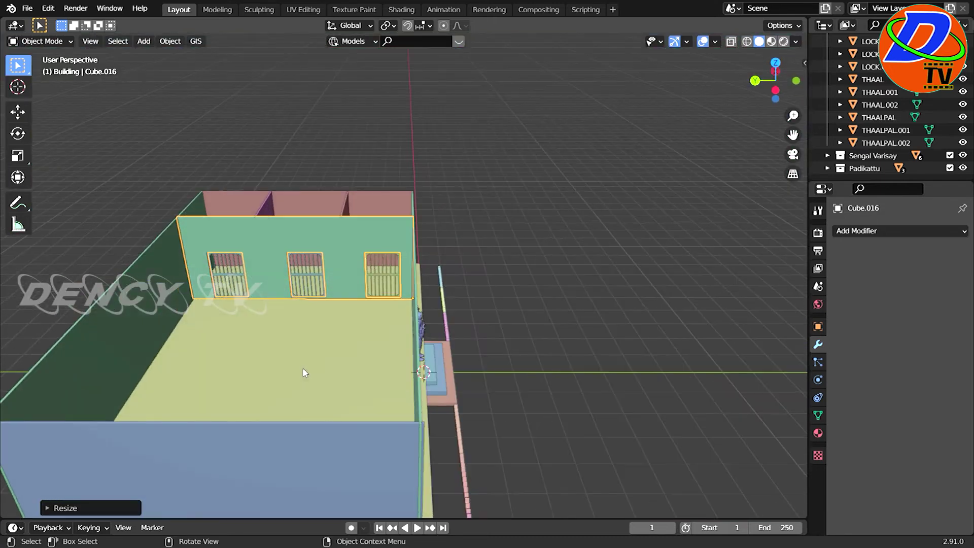
key(shift+a)
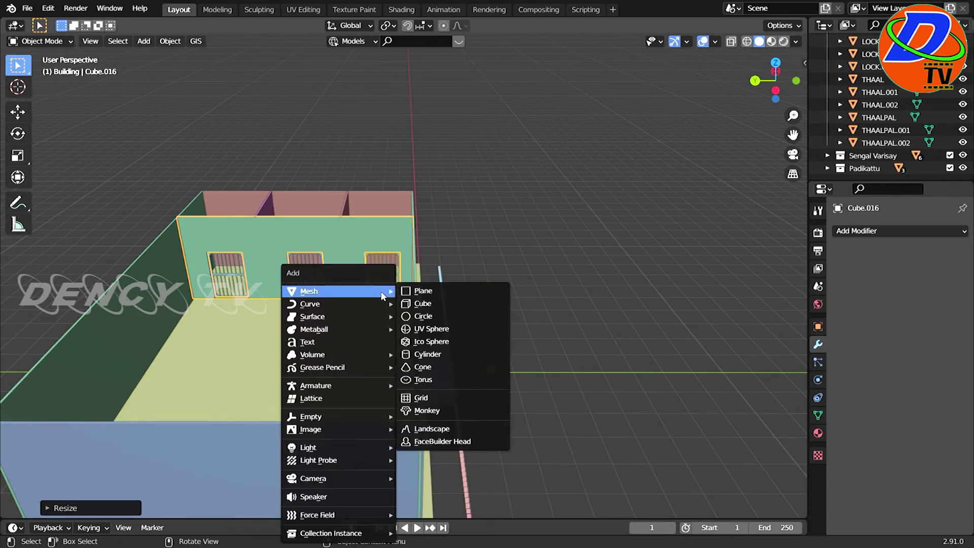
Add a new cube, Cube.019, and scale it down in top view
click(432, 304)
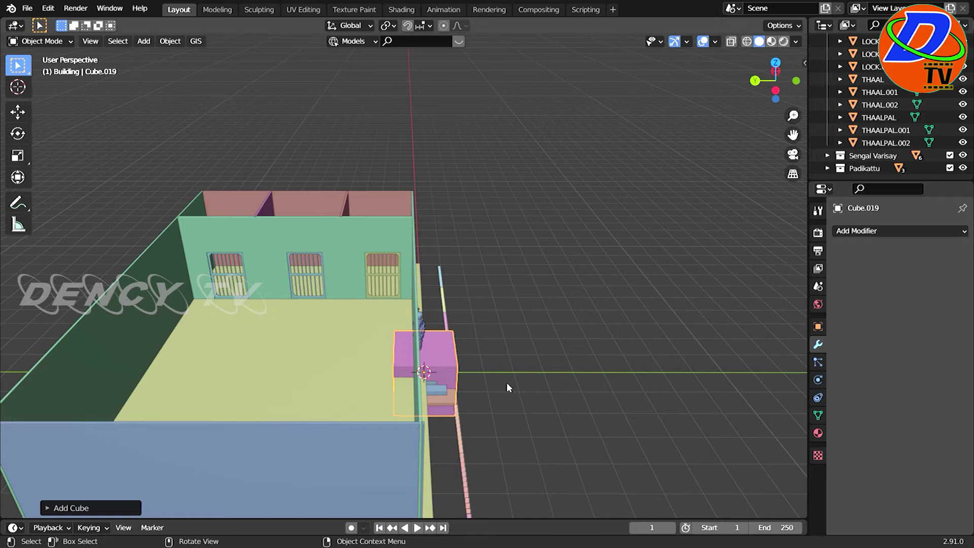
key(KP_7)
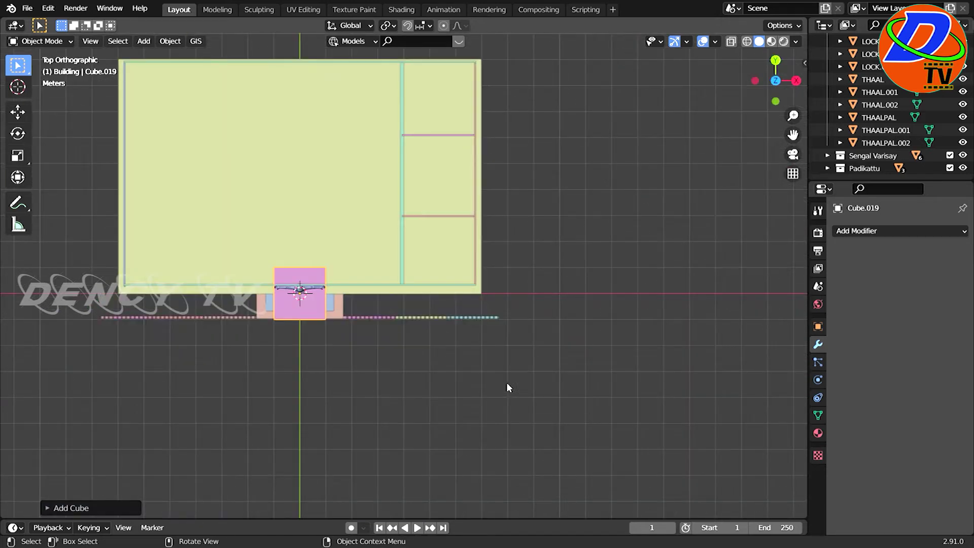
scroll(372, 380, up, 4)
scroll(372, 380, up, 1)
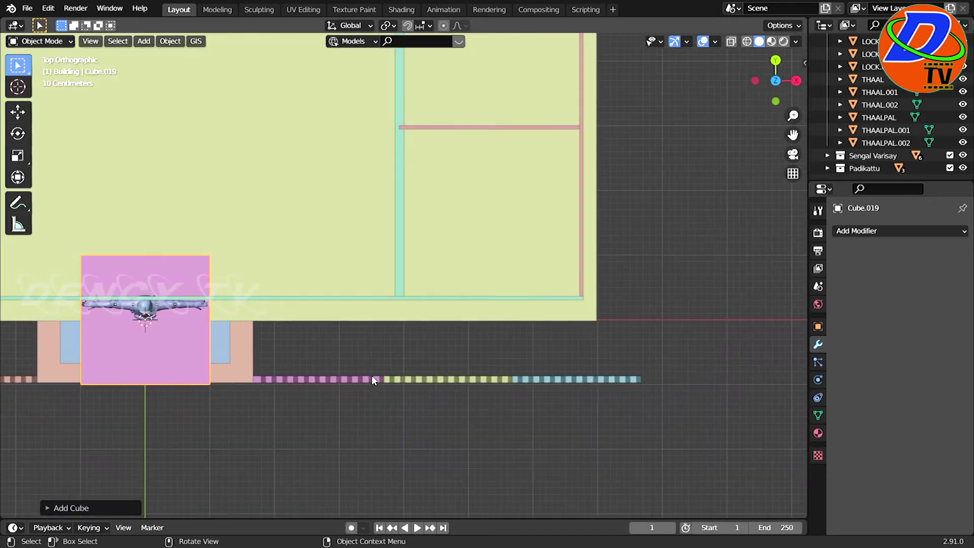
key(s)
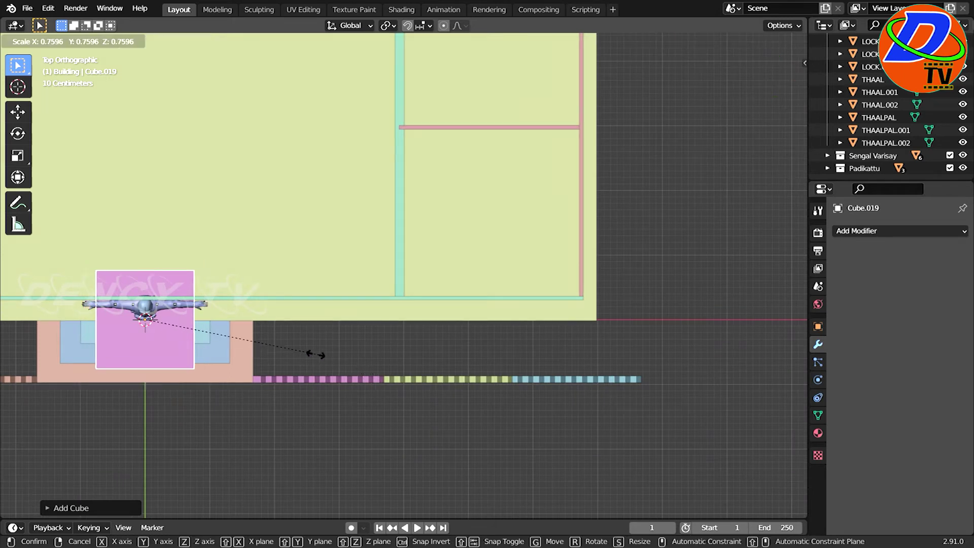
click(184, 334)
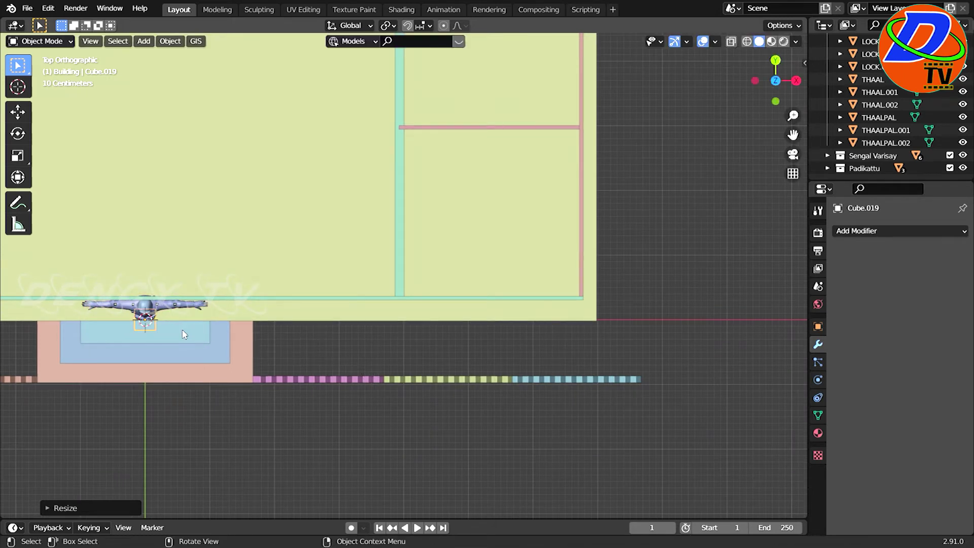
Move the small cube along X and Y into the room near the green wall
key(g)
key(x)
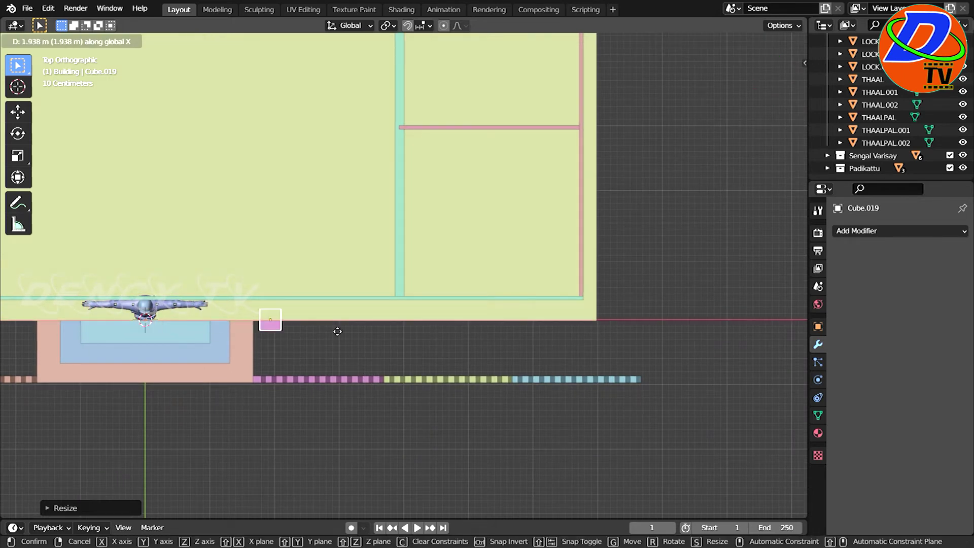
click(431, 327)
key(g)
key(y)
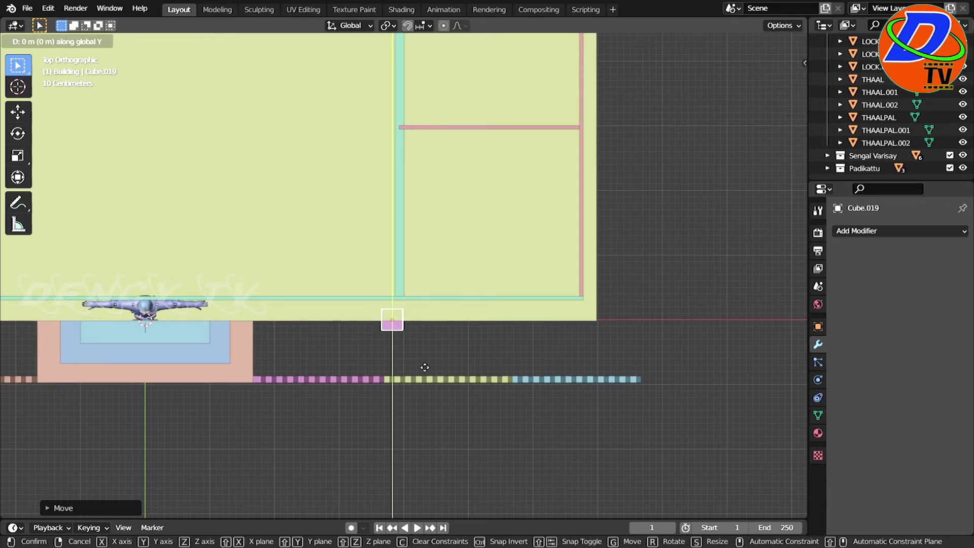
click(430, 229)
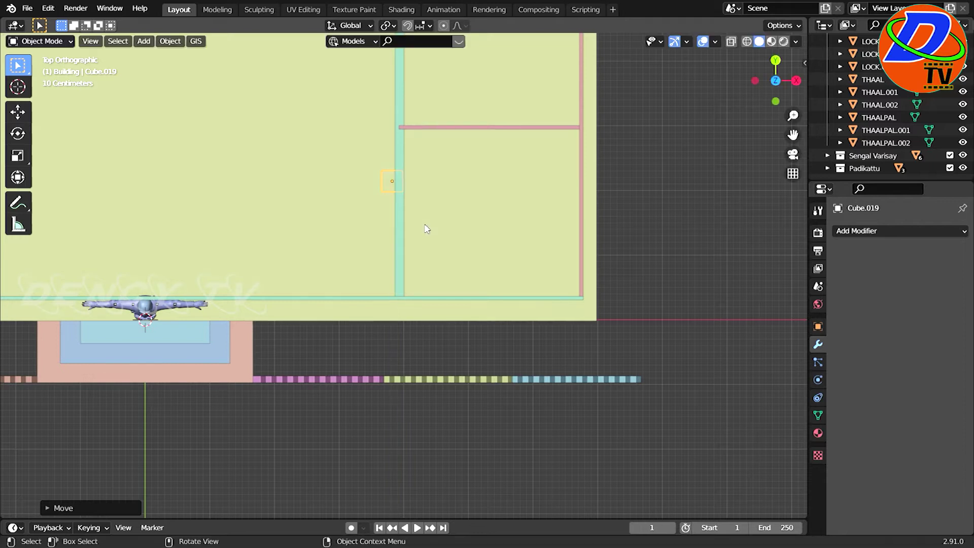
middle_drag(404, 279, 552, 185)
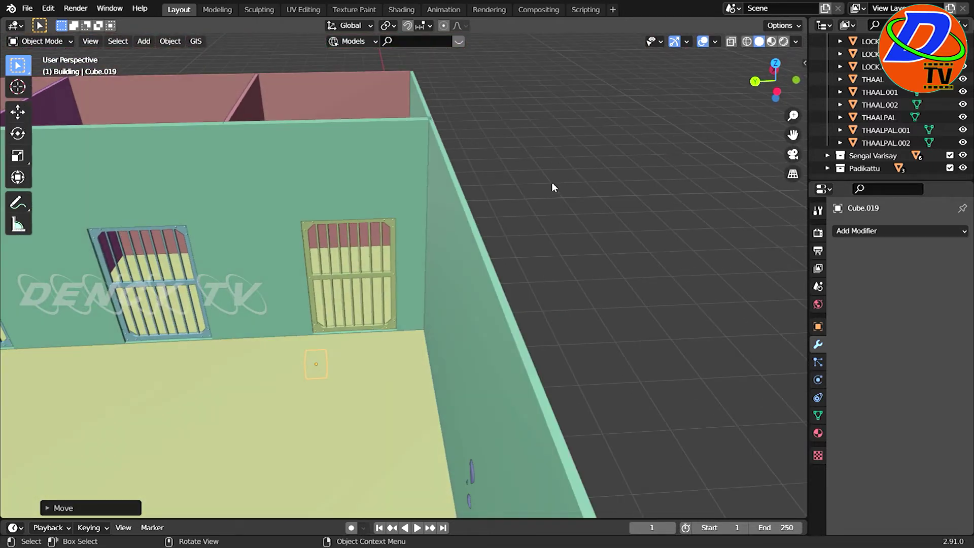
Raise the small cube along Z to wall height beside the first grille
key(g)
key(z)
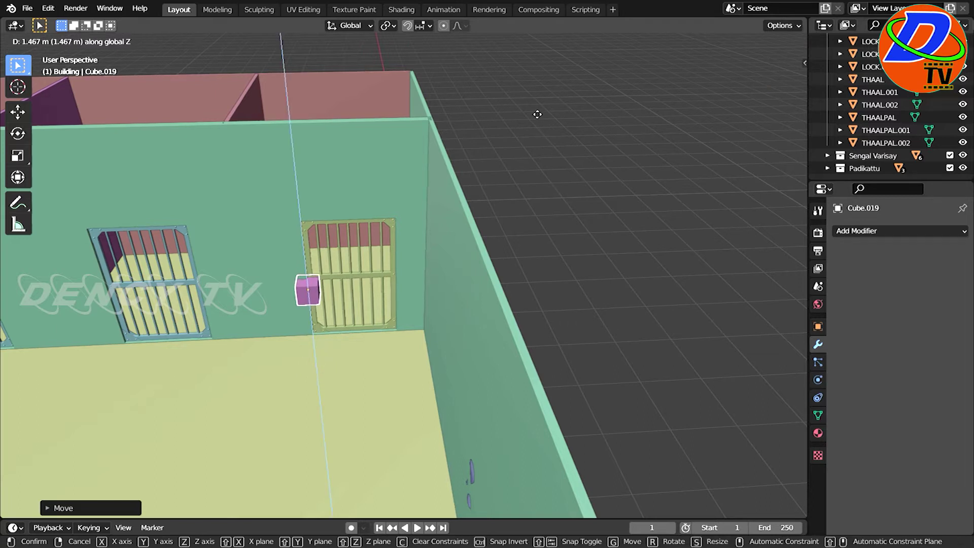
click(531, 112)
scroll(322, 402, up, 3)
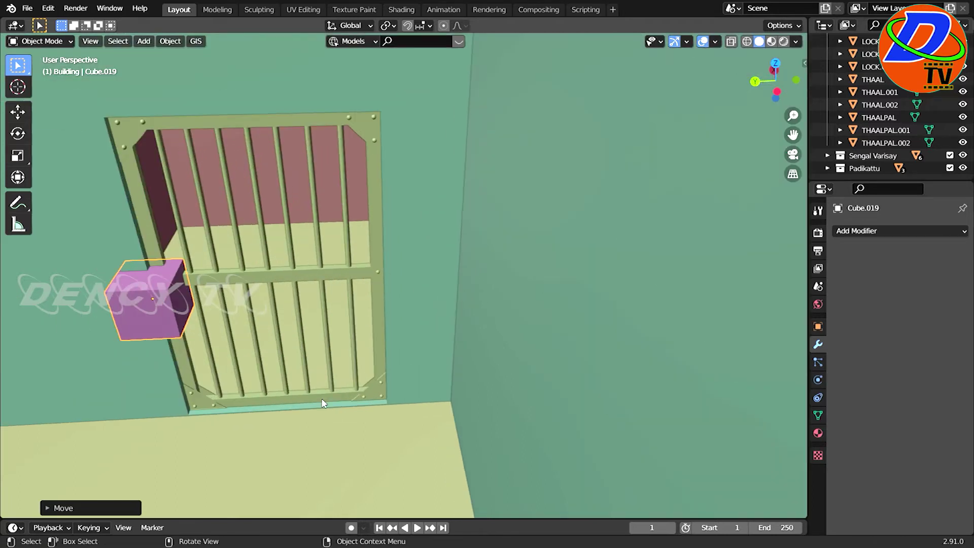
scroll(322, 403, up, 2)
scroll(322, 402, up, 2)
middle_drag(492, 373, 522, 389)
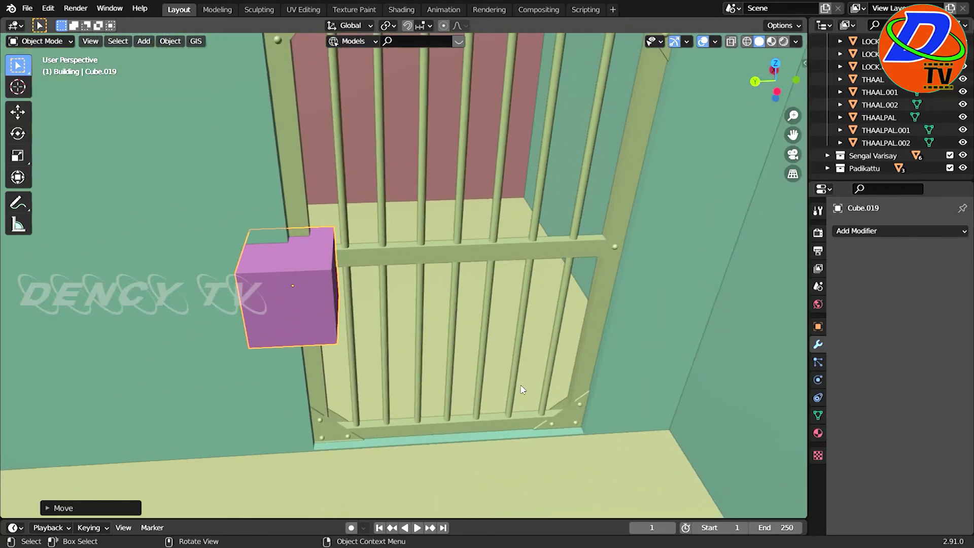
scroll(515, 340, down, 2)
scroll(523, 341, down, 2)
scroll(450, 370, down, 2)
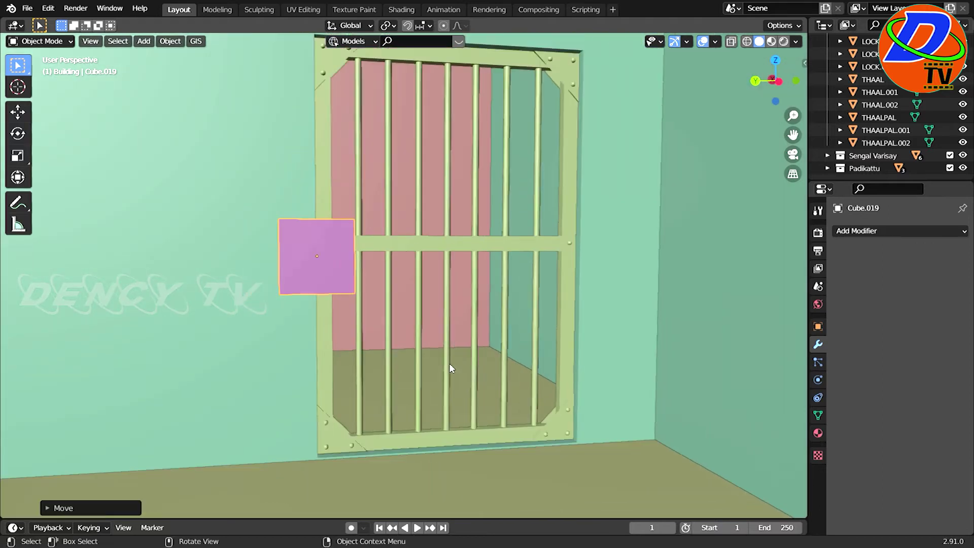
scroll(447, 369, down, 2)
mouse_move(446, 376)
middle_down()
mouse_move(598, 391)
mouse_move(762, 391)
mouse_move(599, 412)
middle_up()
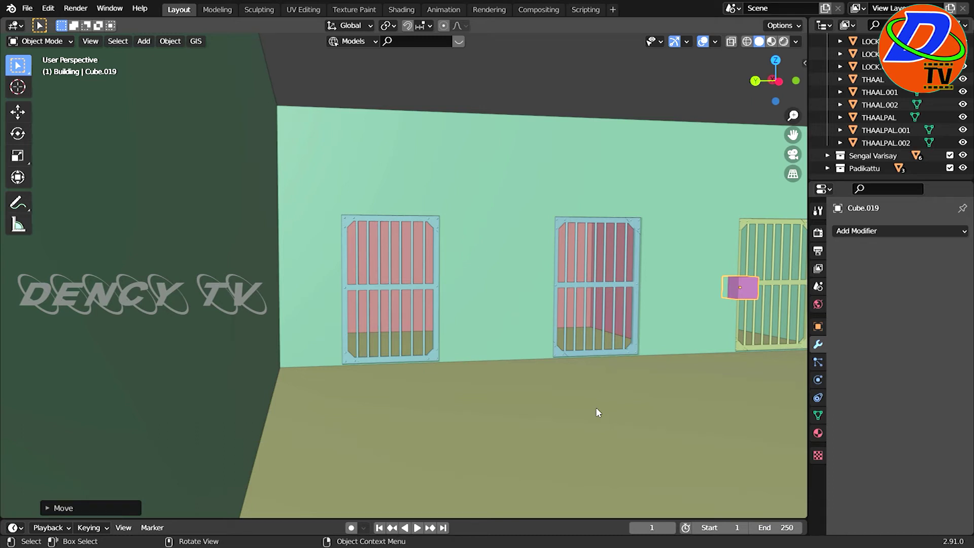
Slide Cube.019 6.158 m along Y to sit just left of a barred grille
key(g)
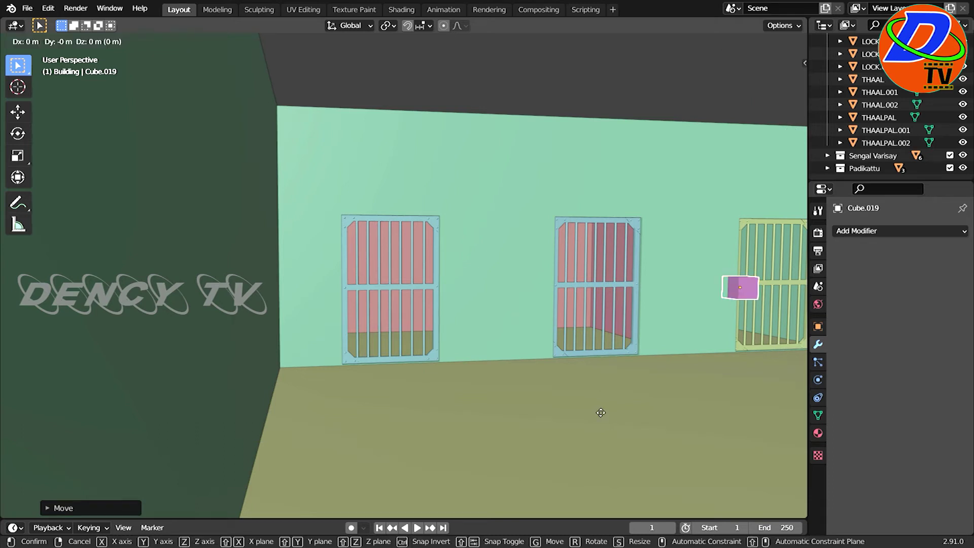
key(y)
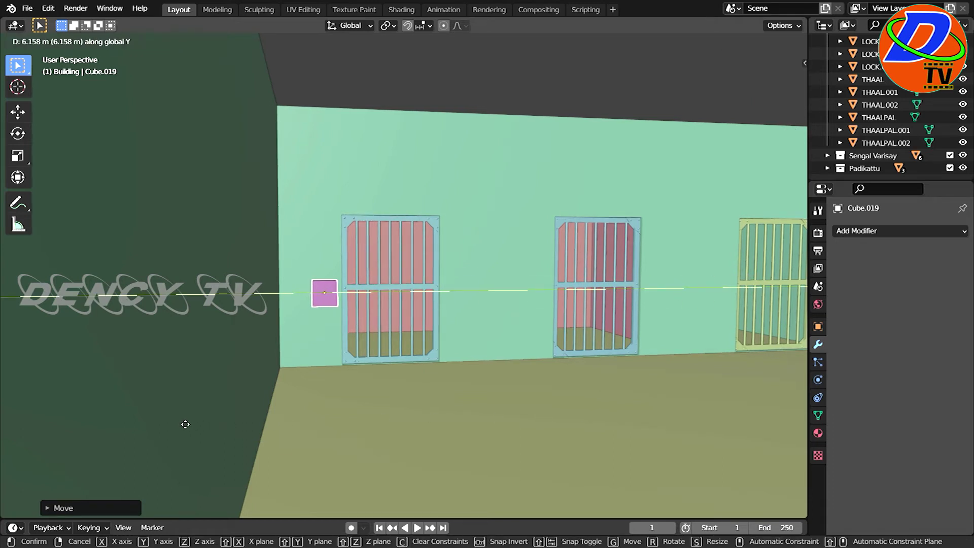
click(185, 424)
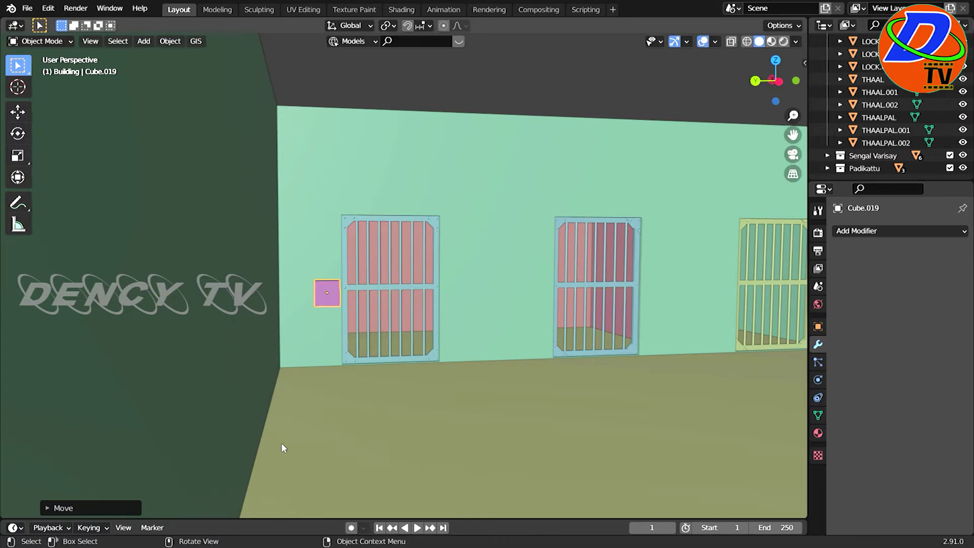
scroll(291, 431, up, 1)
scroll(291, 432, up, 4)
mouse_move(294, 434)
shift+middle_down()
mouse_move(413, 391)
mouse_move(384, 385)
shift+middle_up()
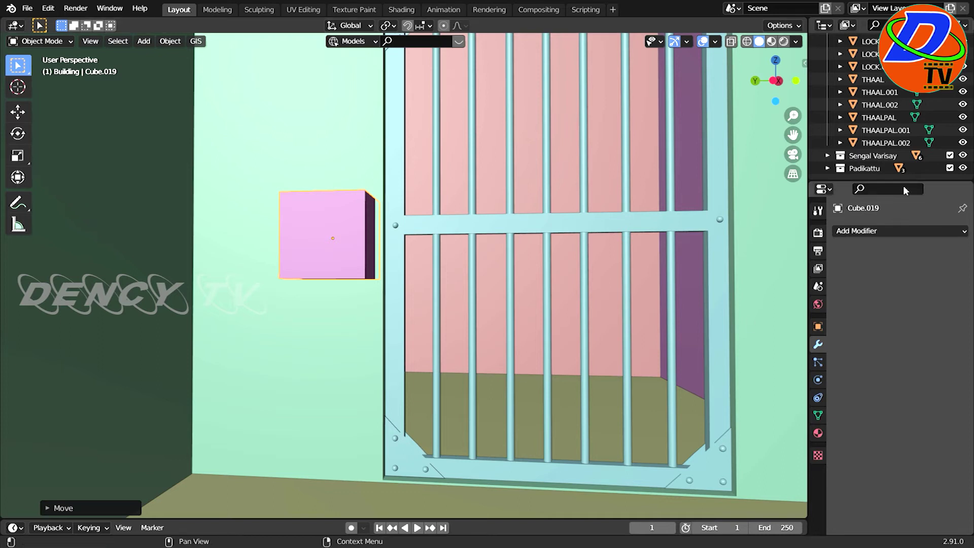
Select THAAL, switch to Wireframe shading, and select the pink cutter Cube.019 around the padlock
click(883, 79)
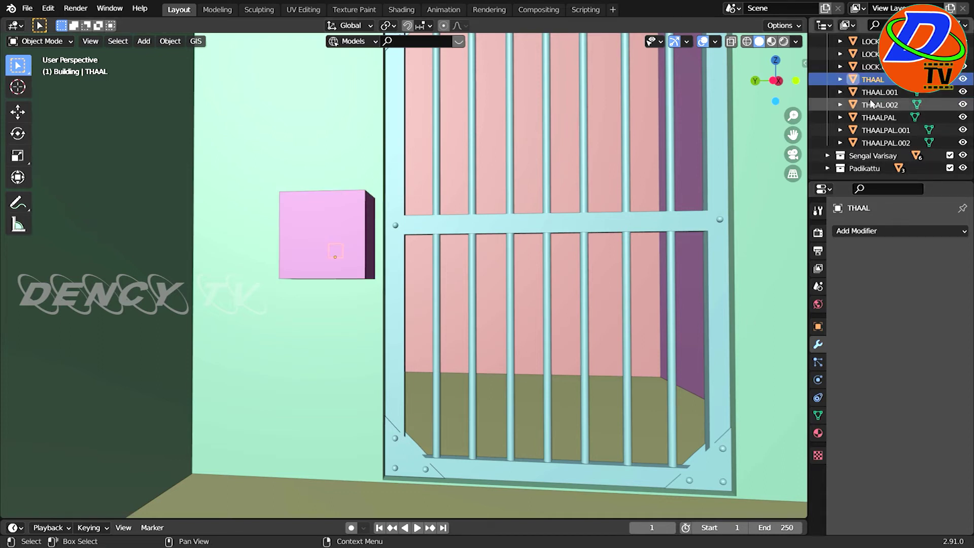
middle_drag(412, 297, 421, 305)
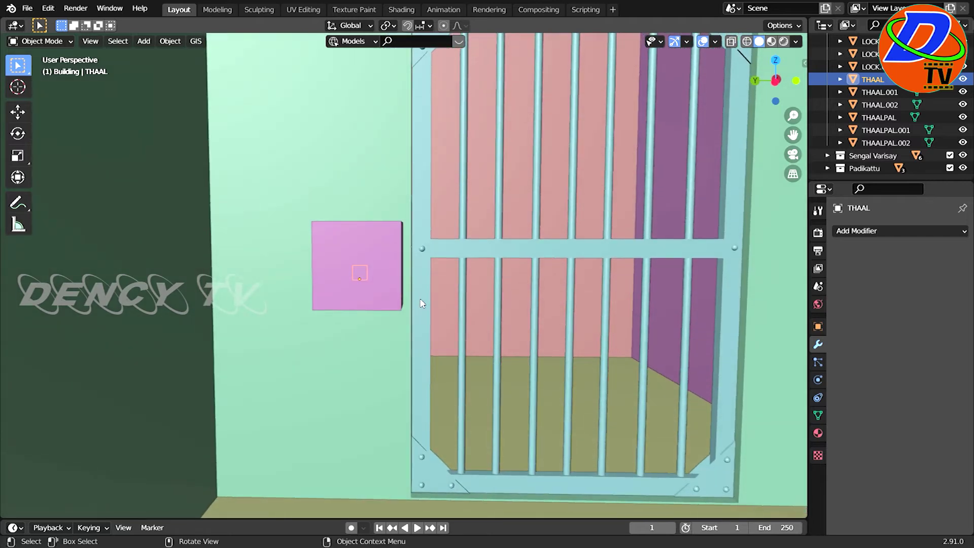
click(747, 42)
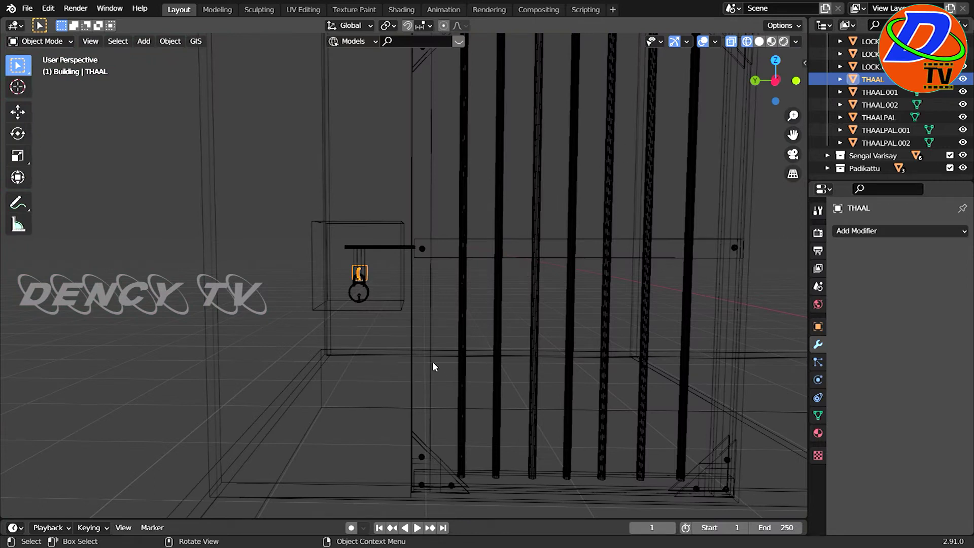
click(403, 311)
middle_drag(412, 361, 420, 358)
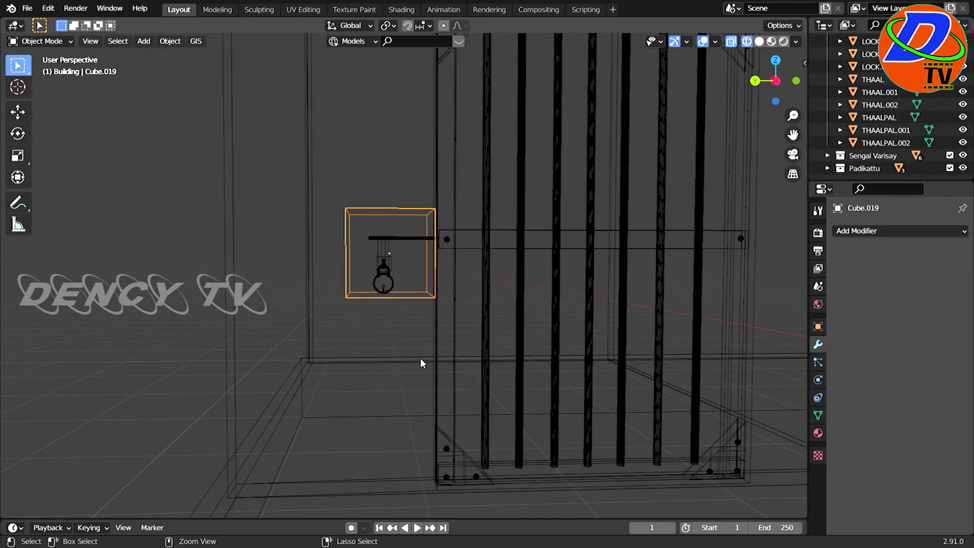
From the side view, move Cube.019 down along Z, then sideways along Y over the padlock
key(ctrl+KP_3)
scroll(424, 348, up, 4)
scroll(424, 348, up, 2)
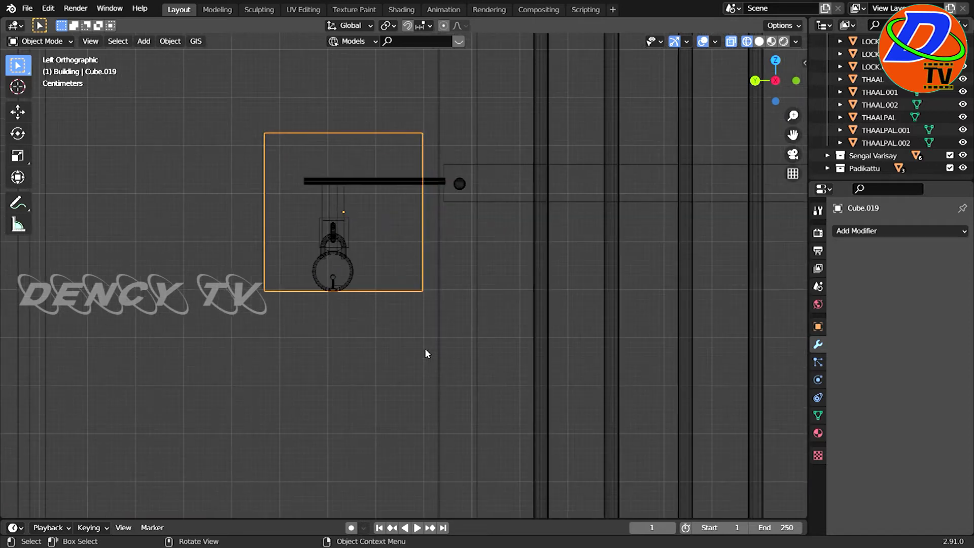
key(g)
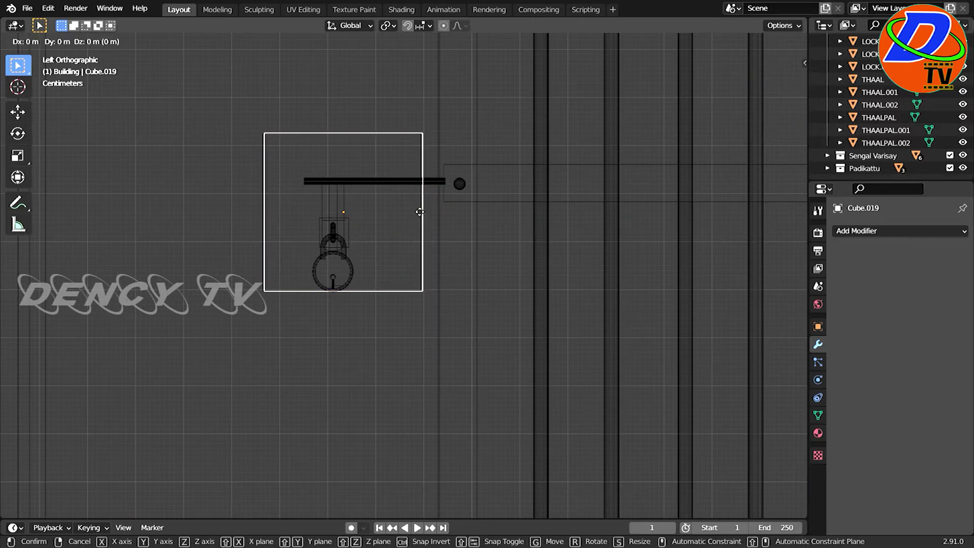
key(z)
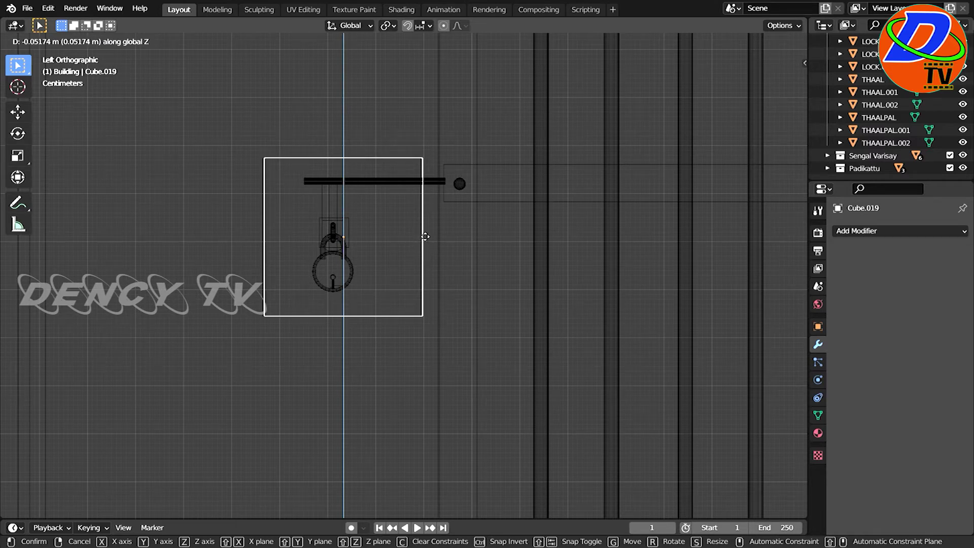
click(426, 236)
key(g)
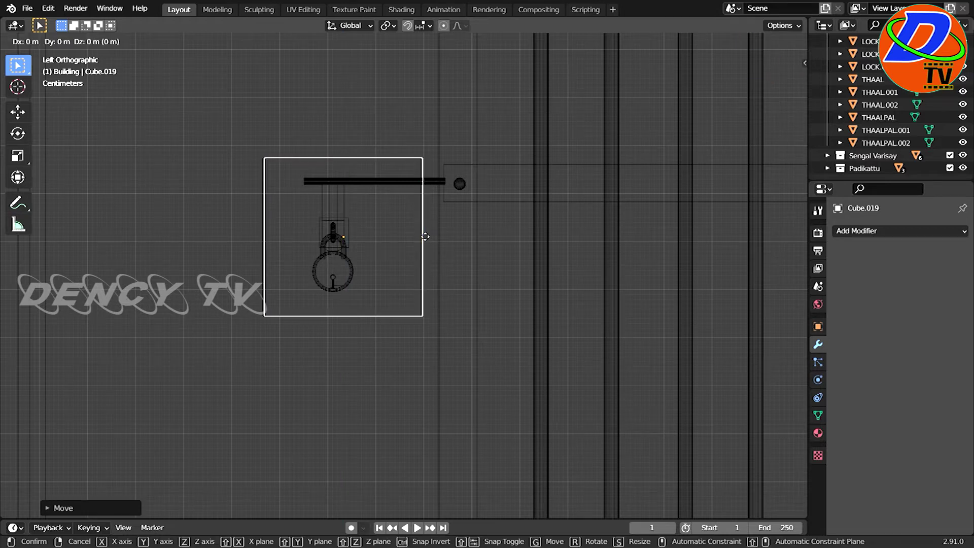
key(y)
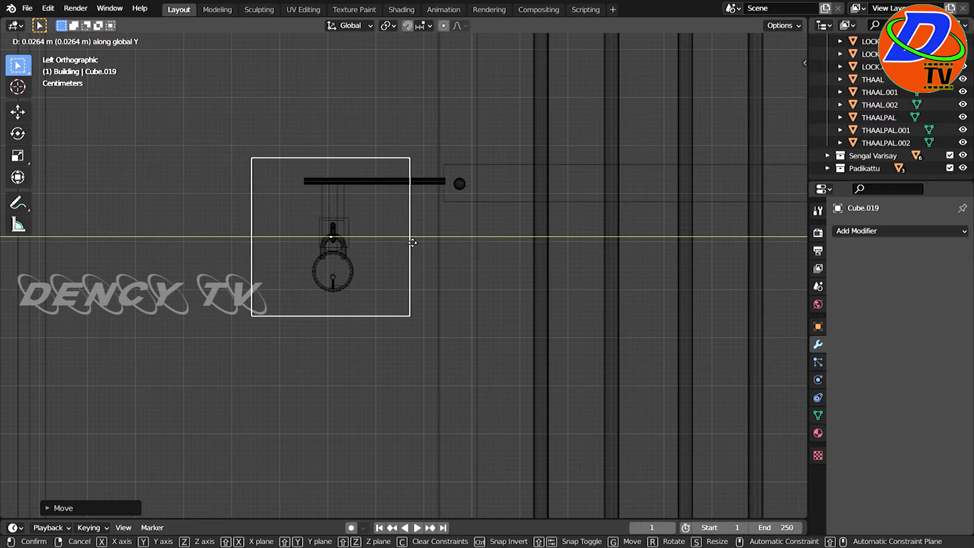
click(408, 238)
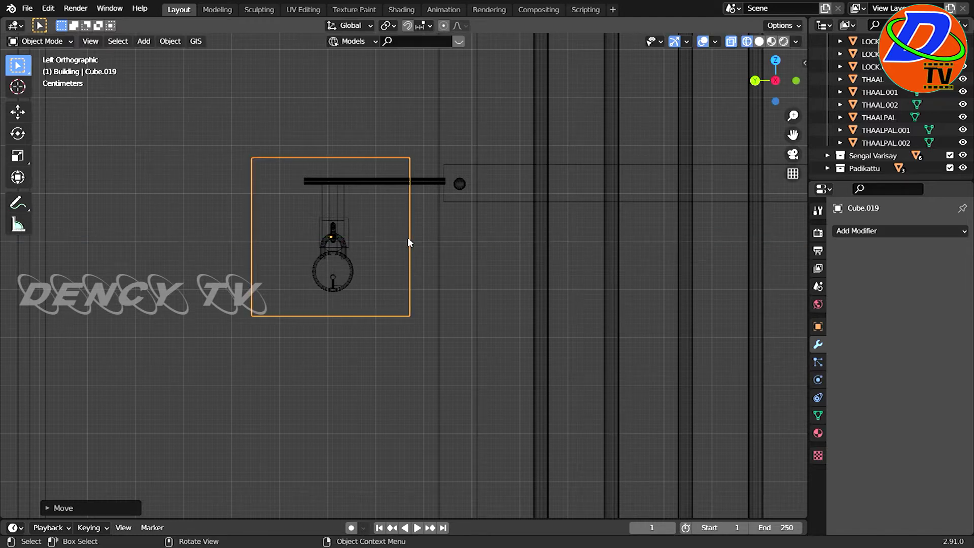
Check the cube's placement around the padlock in right and front orthographic views
scroll(408, 239, down, 2)
middle_drag(407, 236, 363, 245)
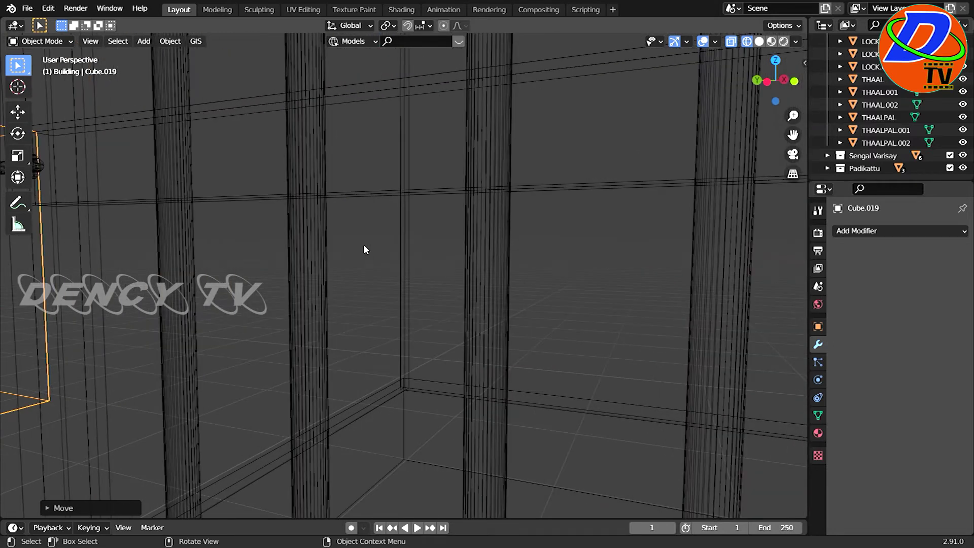
key(KP_3)
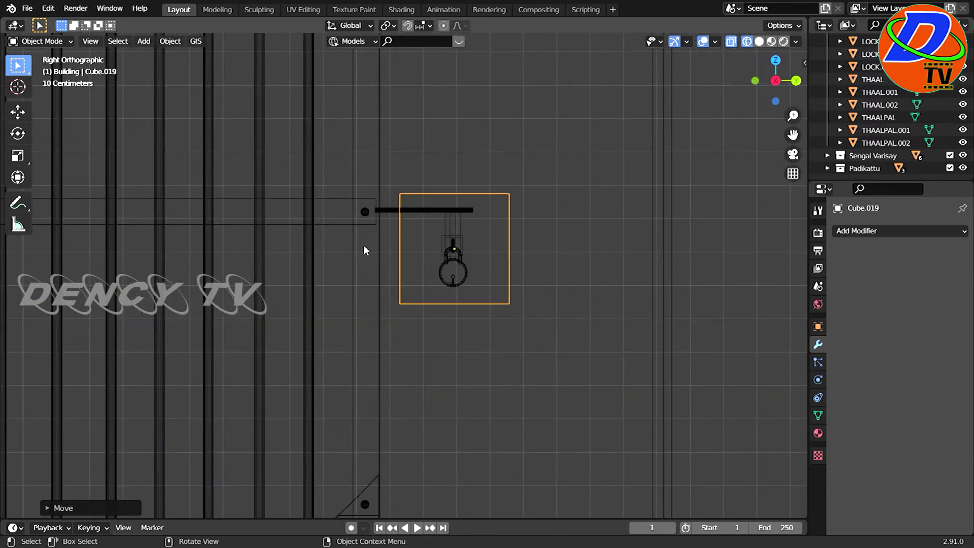
key(KP_1)
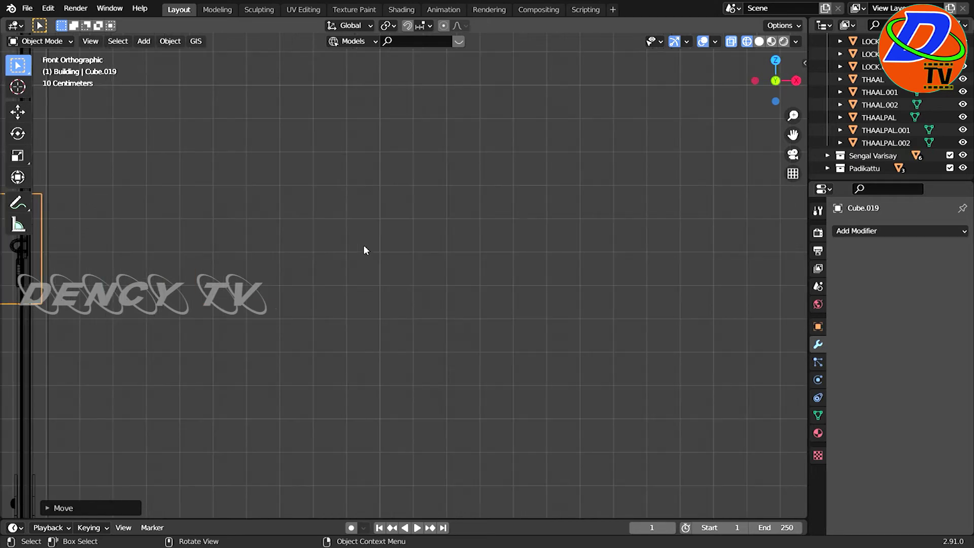
shift+middle_drag(191, 281, 564, 318)
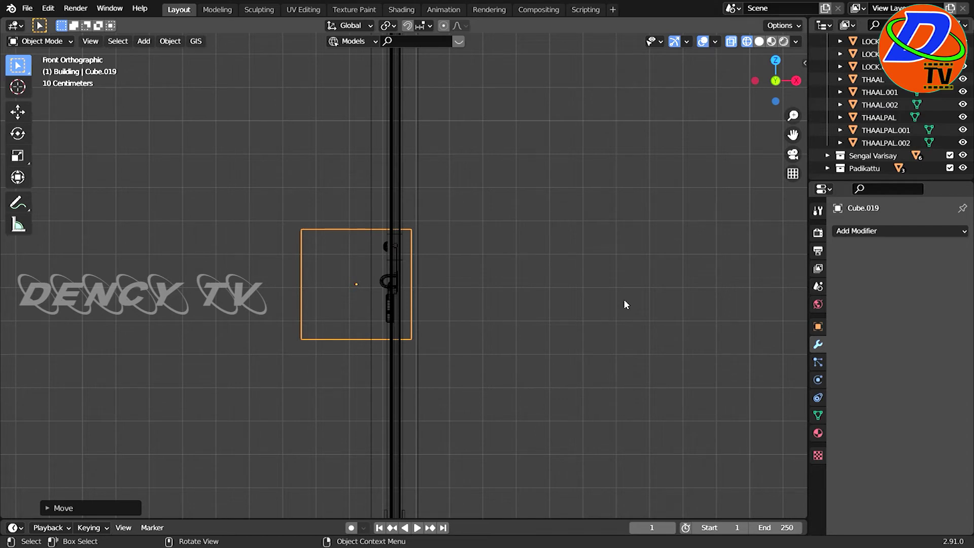
scroll(625, 303, down, 4)
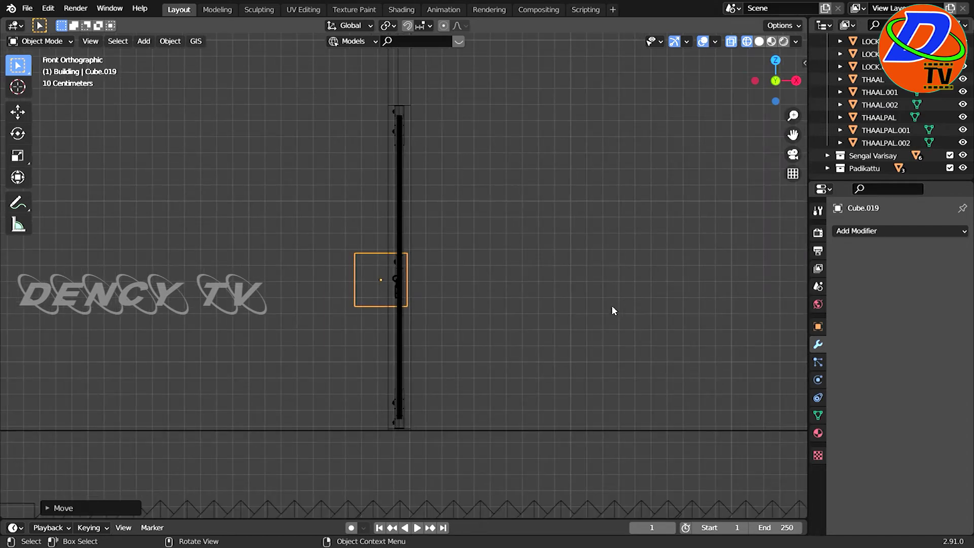
click(40, 41)
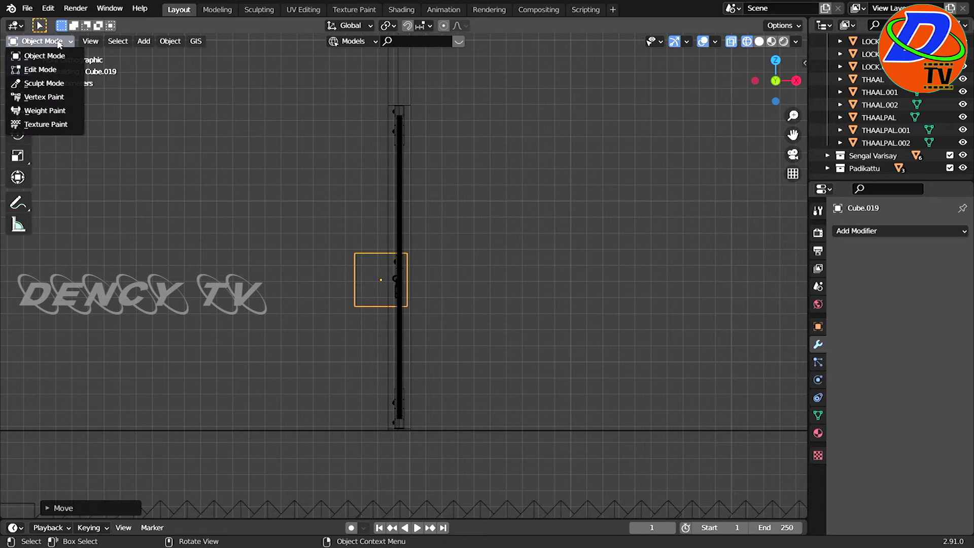
In Edit Mode from top view, move a copy of the cube's geometry along Y down the wall
click(40, 71)
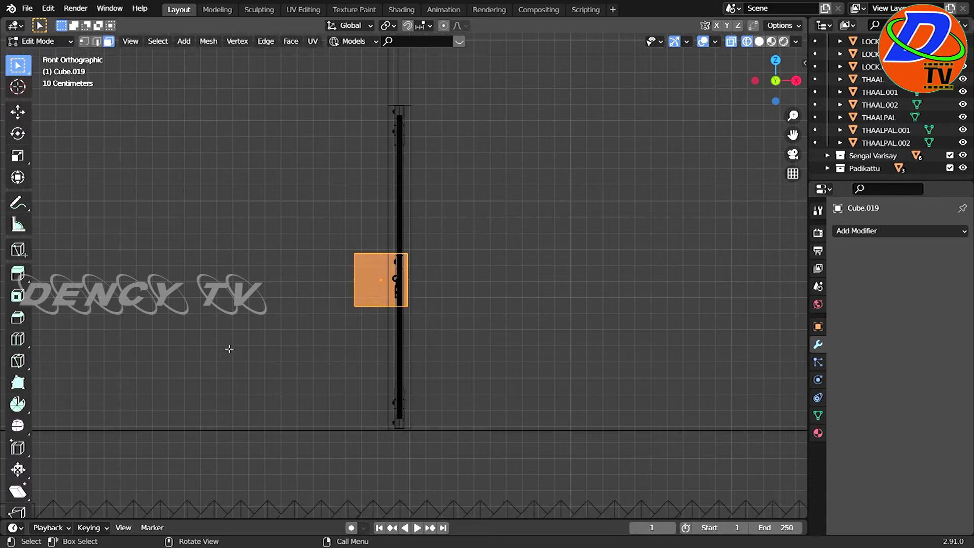
key(KP_7)
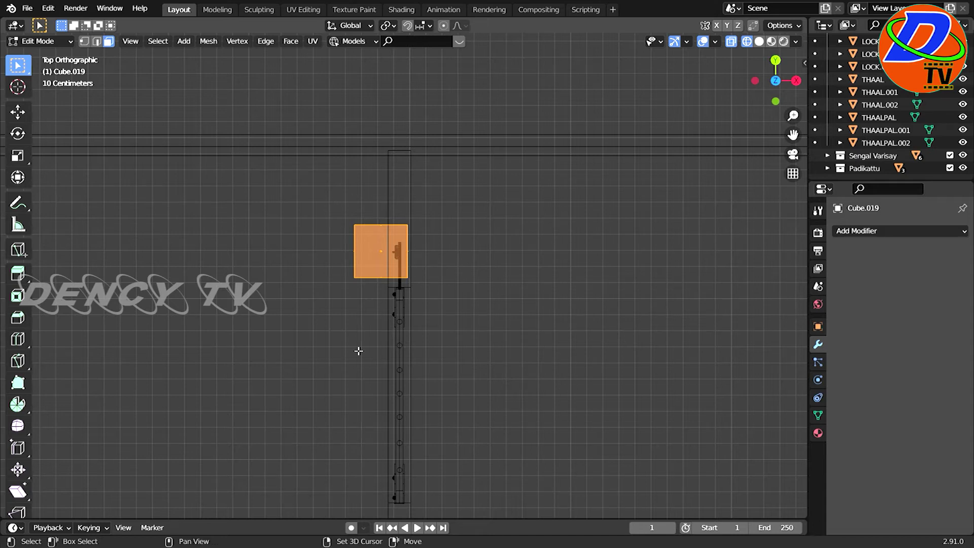
key(g)
key(y)
click(352, 511)
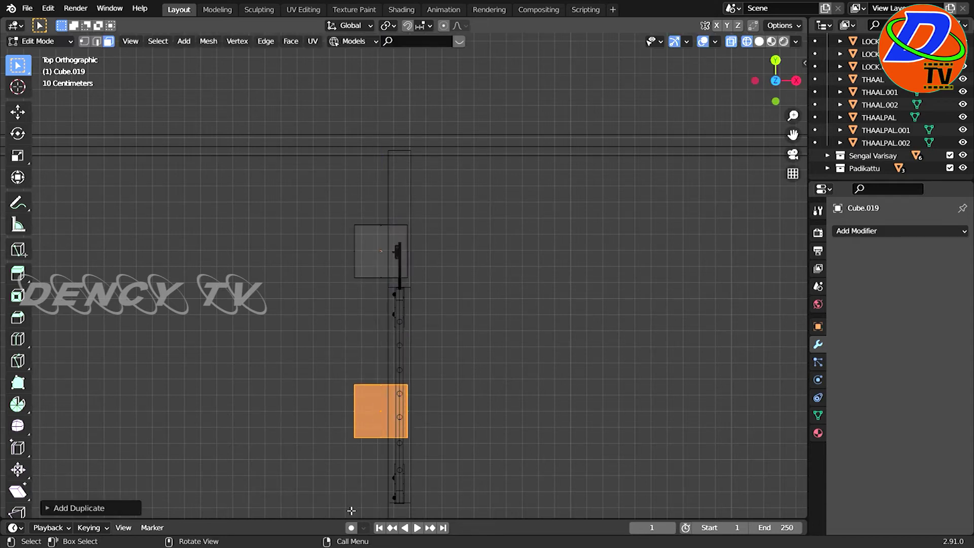
Reframe along the wall and shift the copied geometry along Y over the next padlock
scroll(496, 475, down, 2)
shift+middle_drag(509, 441, 499, 157)
scroll(452, 270, up, 3)
scroll(452, 269, up, 2)
shift+middle_drag(444, 235, 487, 337)
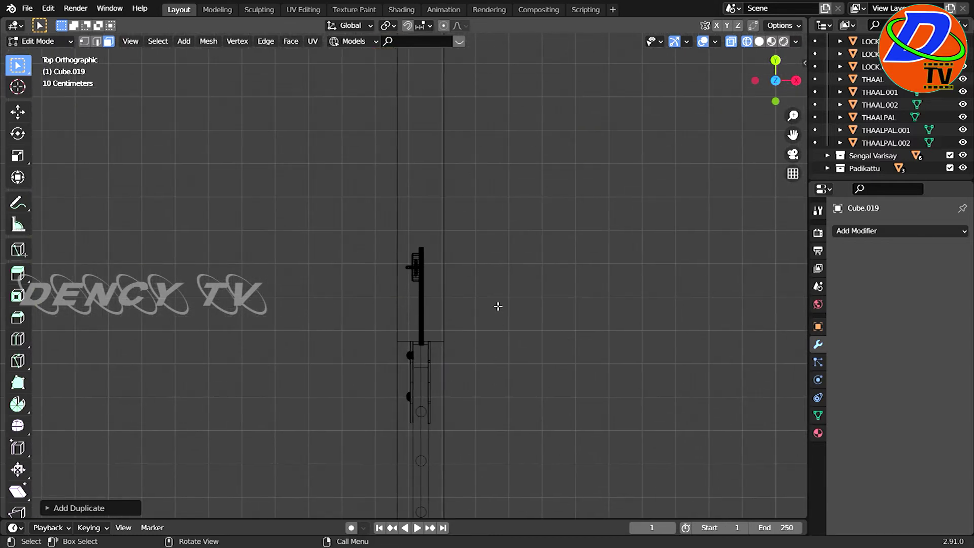
key(g)
key(y)
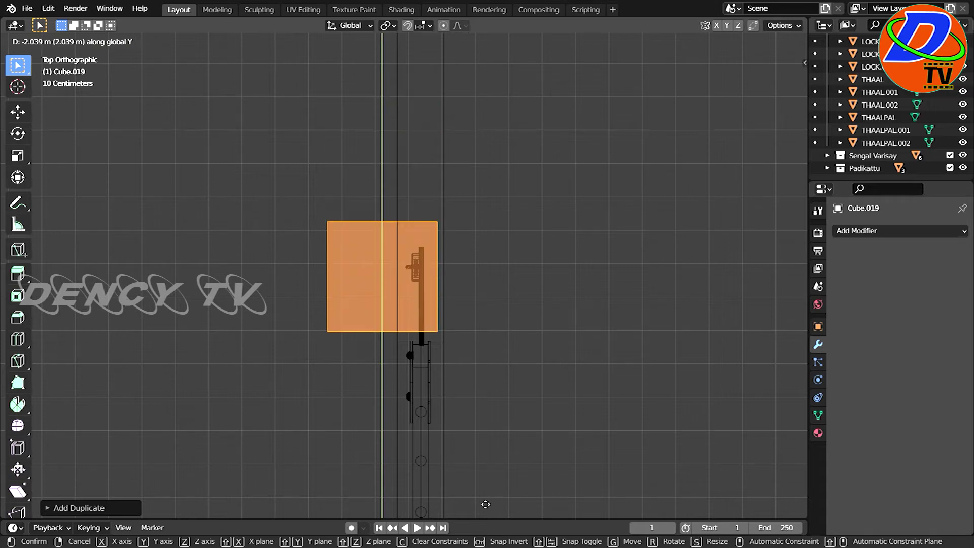
click(486, 494)
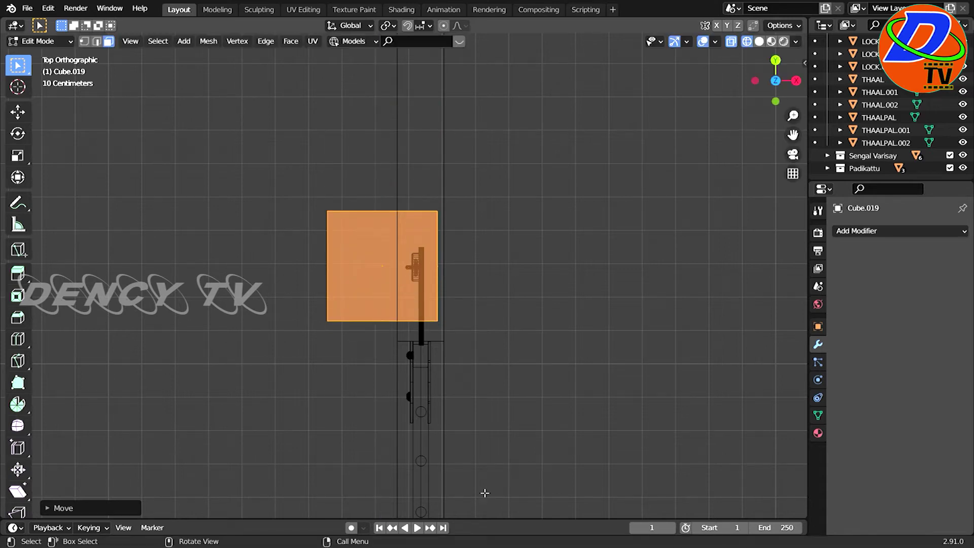
Place one more copy along Y over a padlock, then return to Object Mode and deselect all
mouse_move(537, 459)
shift+middle_down()
mouse_move(605, 242)
mouse_move(580, 253)
mouse_move(507, 405)
mouse_move(498, 444)
mouse_move(520, 446)
shift+middle_up()
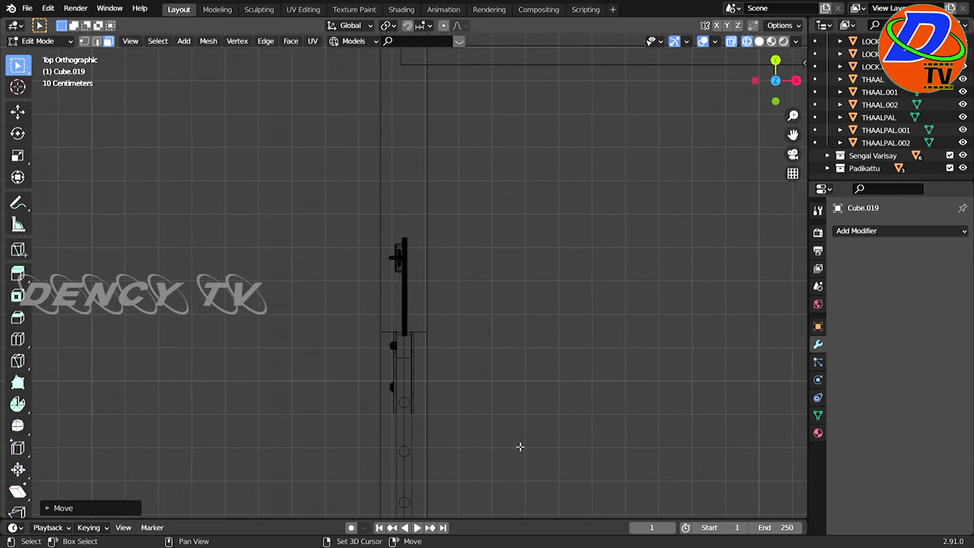
key(g)
key(y)
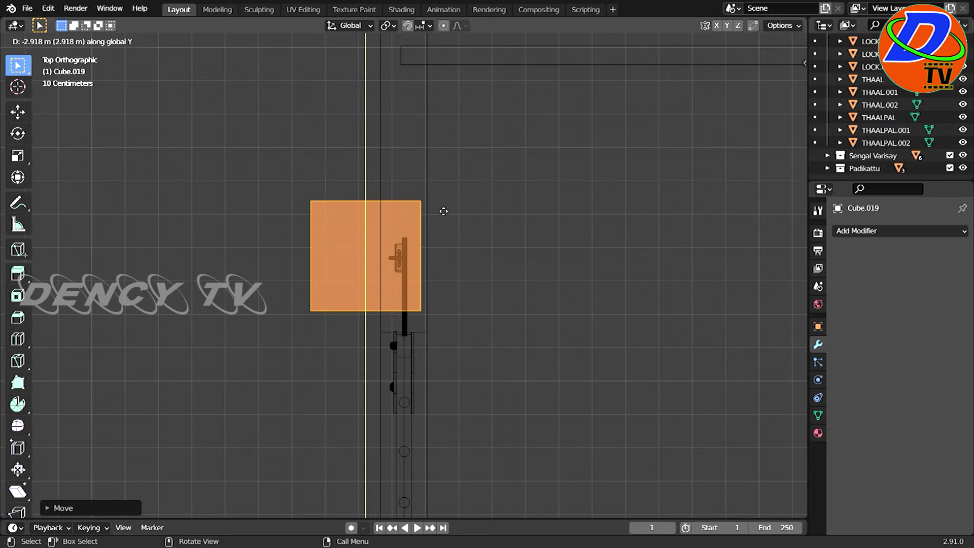
click(444, 211)
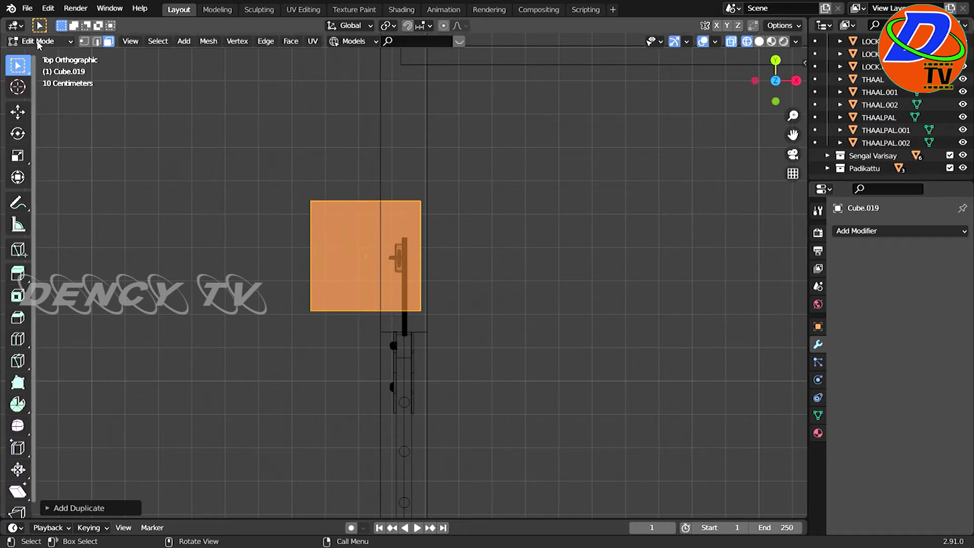
click(41, 41)
click(43, 61)
scroll(214, 266, down, 2)
scroll(226, 307, down, 2)
key(alt+a)
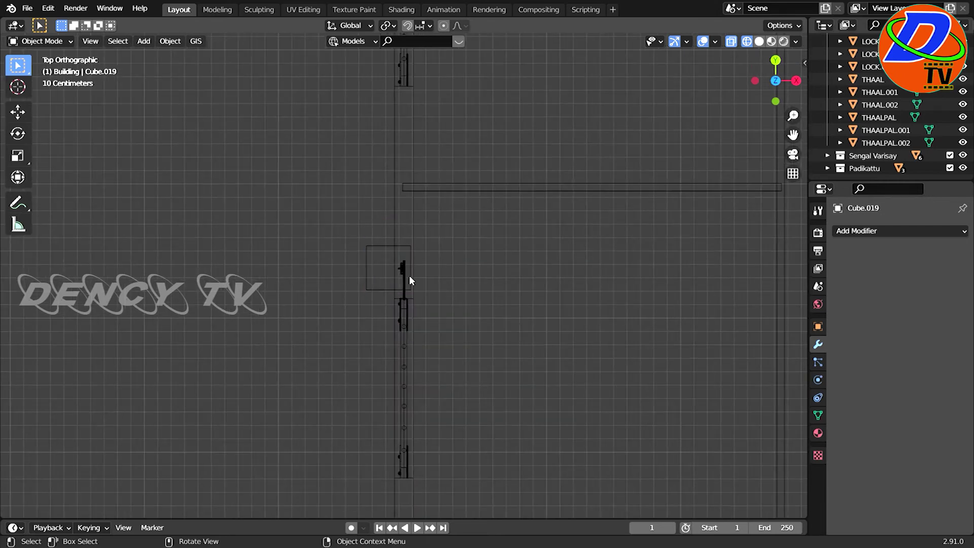
Select the long wall Cube.016 and return to Solid shading in a perspective view
click(412, 227)
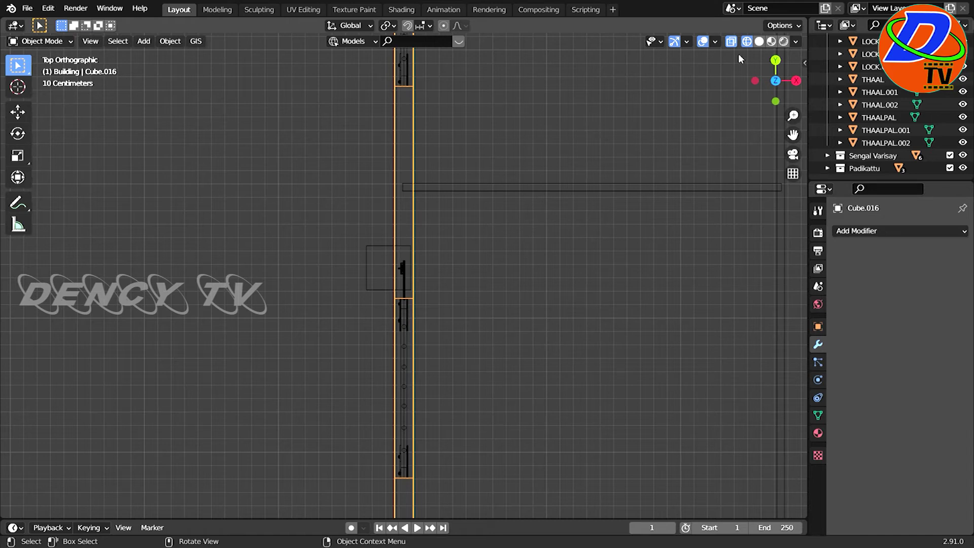
click(759, 42)
scroll(400, 315, down, 1)
middle_drag(399, 314, 476, 267)
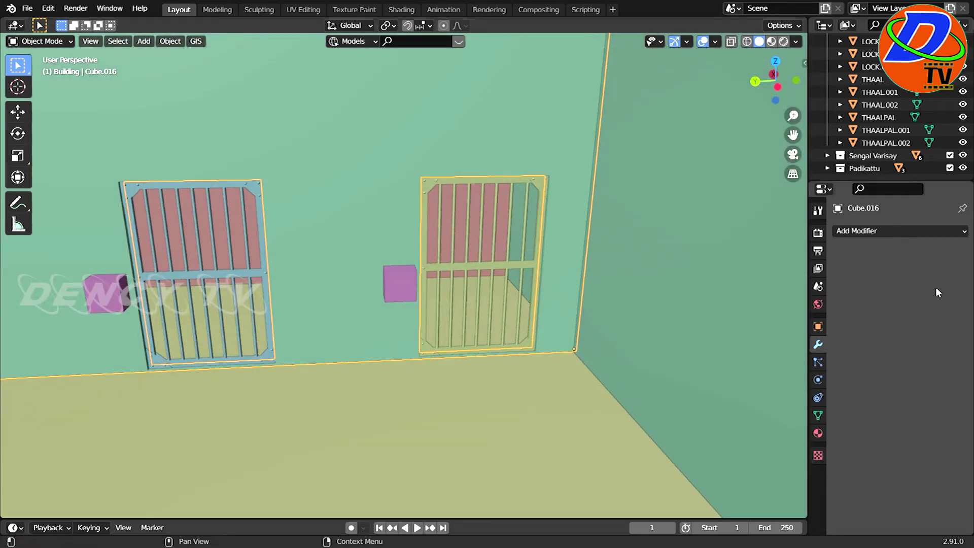
Add a Boolean modifier to the wall with Cube.019 as cutter, apply it, and select the cube
click(882, 231)
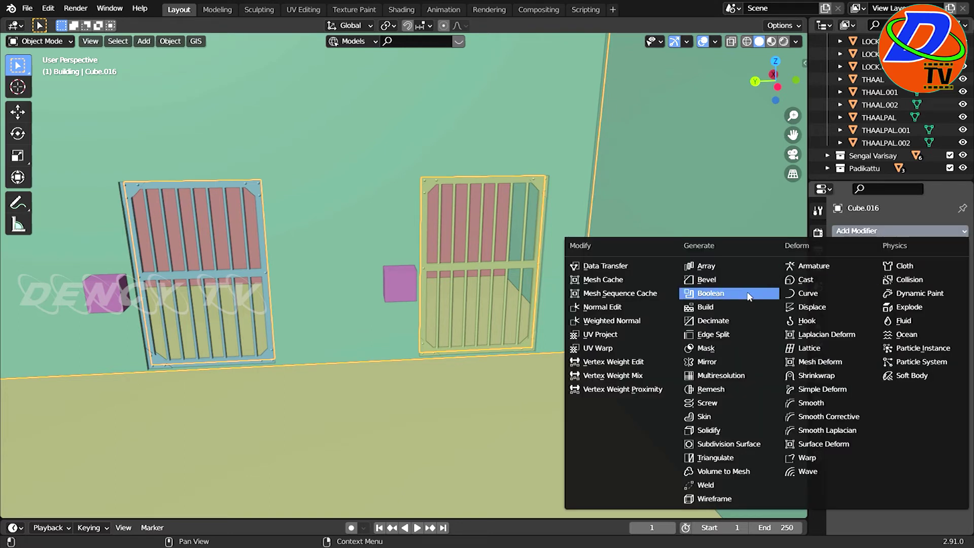
click(716, 293)
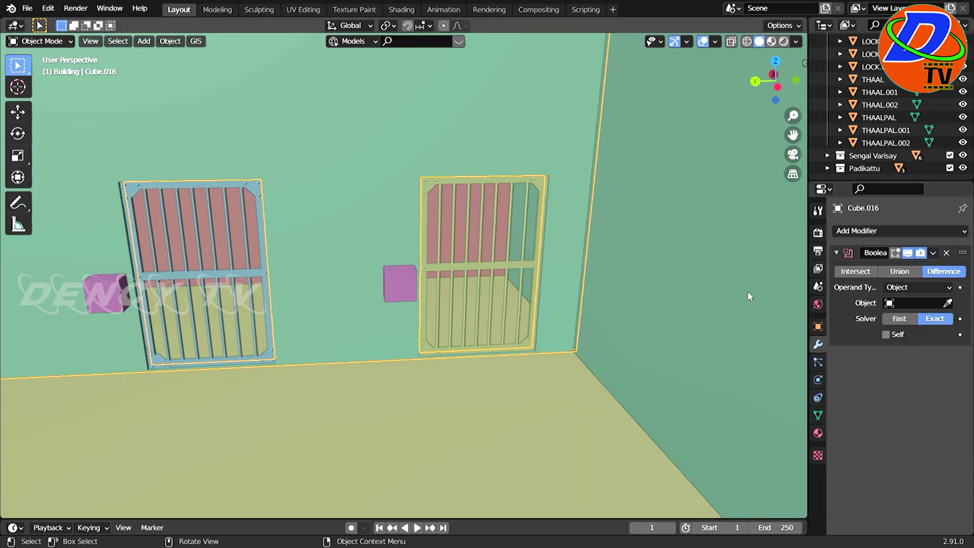
click(949, 303)
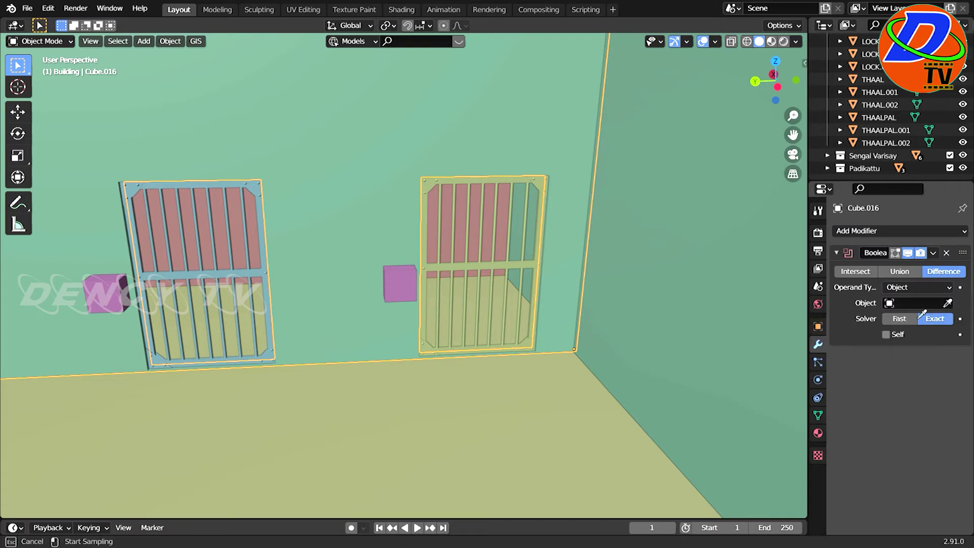
click(397, 282)
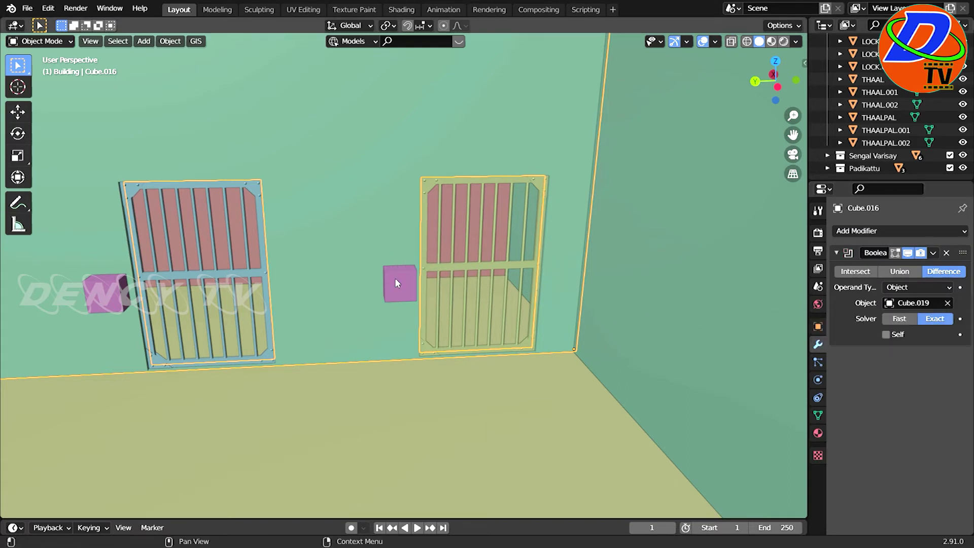
click(933, 254)
click(905, 267)
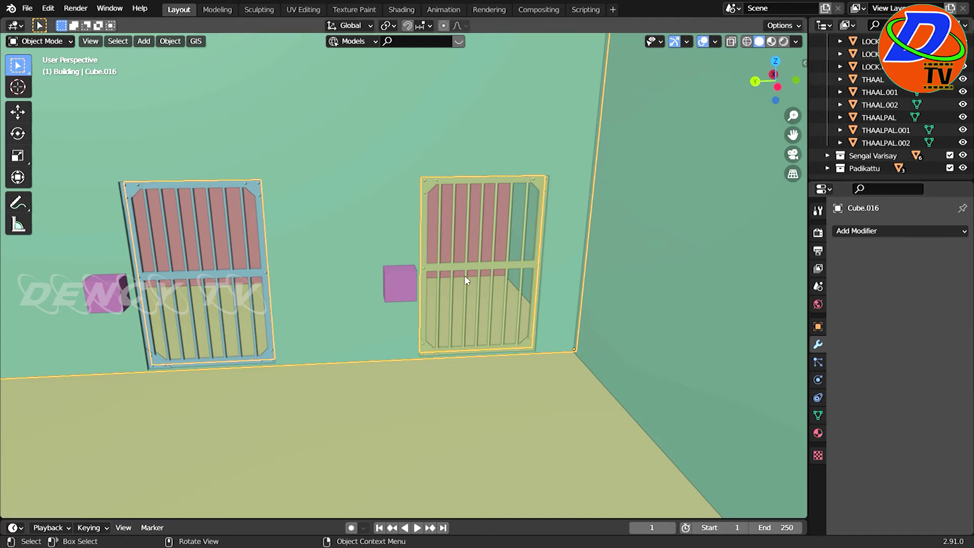
click(406, 286)
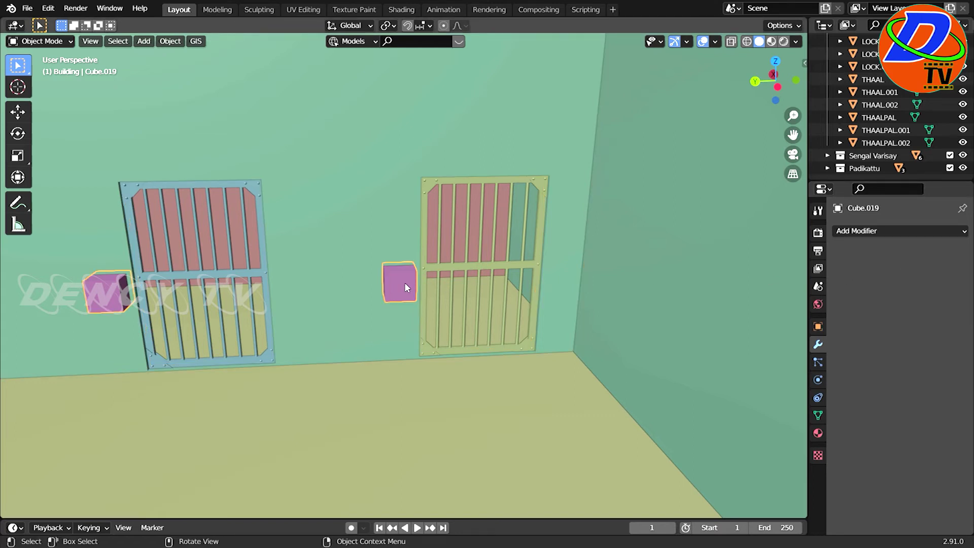
Delete the pink cutter cube and orbit in to inspect the padlock niche
key(Delete)
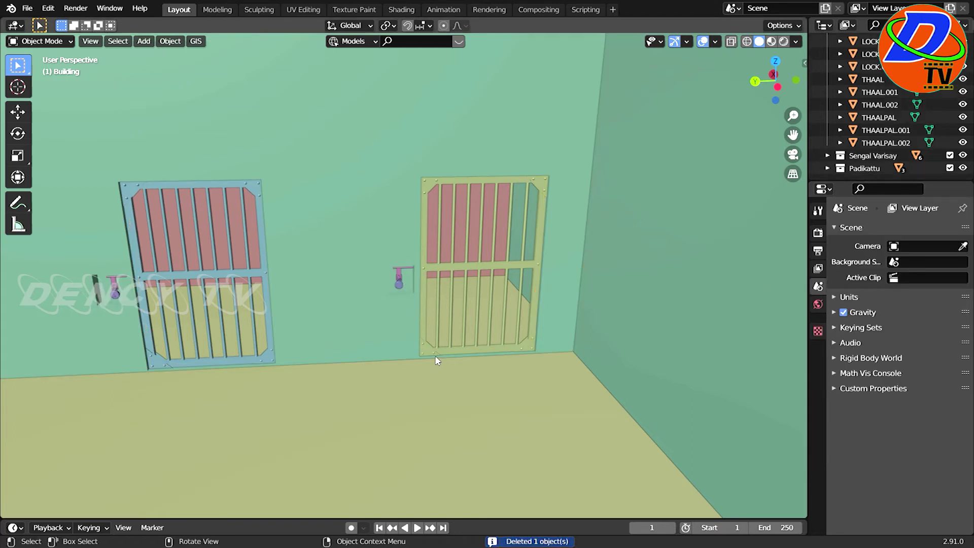
middle_drag(174, 357, 358, 339)
scroll(358, 339, up, 2)
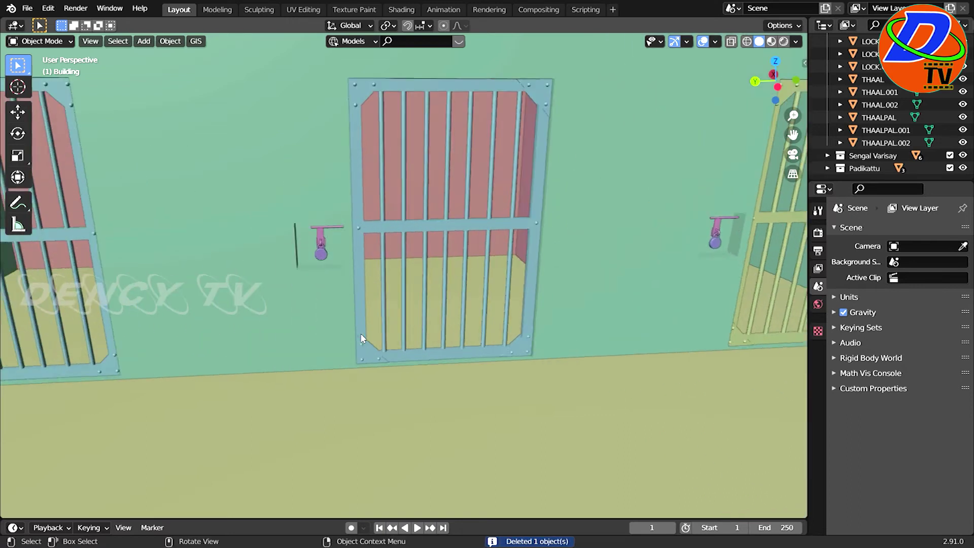
scroll(361, 338, up, 3)
middle_drag(342, 326, 392, 312)
scroll(392, 312, up, 2)
scroll(345, 315, up, 2)
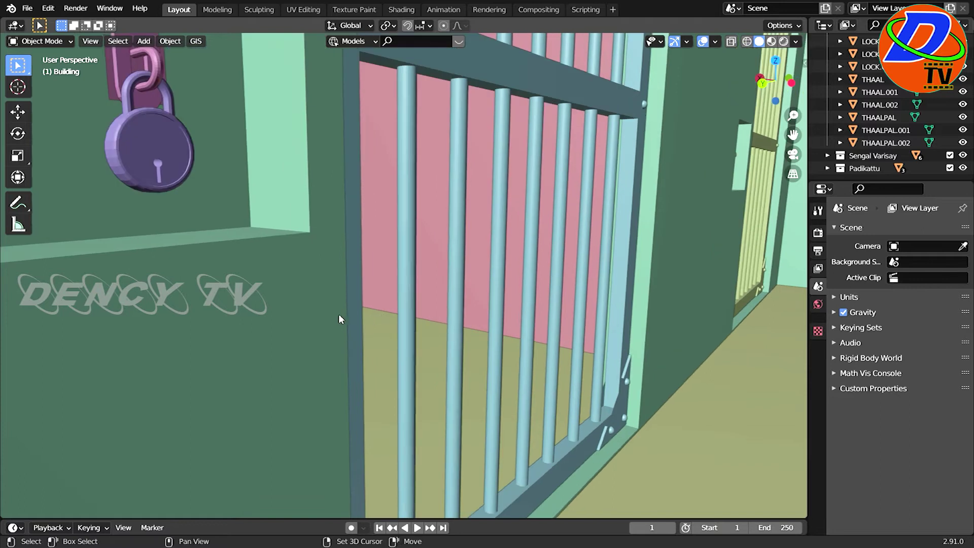
scroll(336, 346, up, 2)
mouse_move(336, 349)
middle_down()
mouse_move(363, 393)
mouse_move(382, 398)
mouse_move(360, 391)
middle_up()
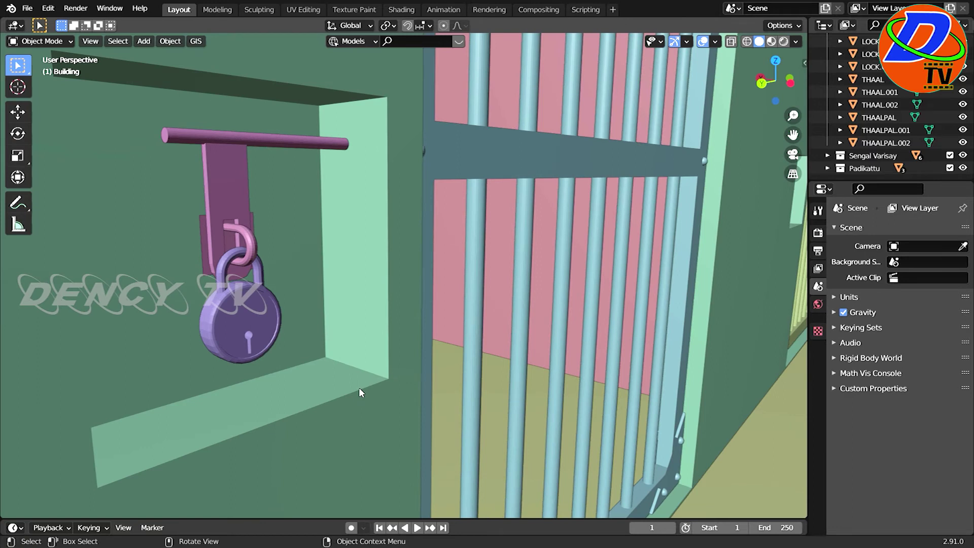
Zoom out so the barred gates face the view and save BLENDER Station.blend
scroll(359, 388, down, 2)
scroll(358, 387, down, 2)
scroll(358, 387, down, 2)
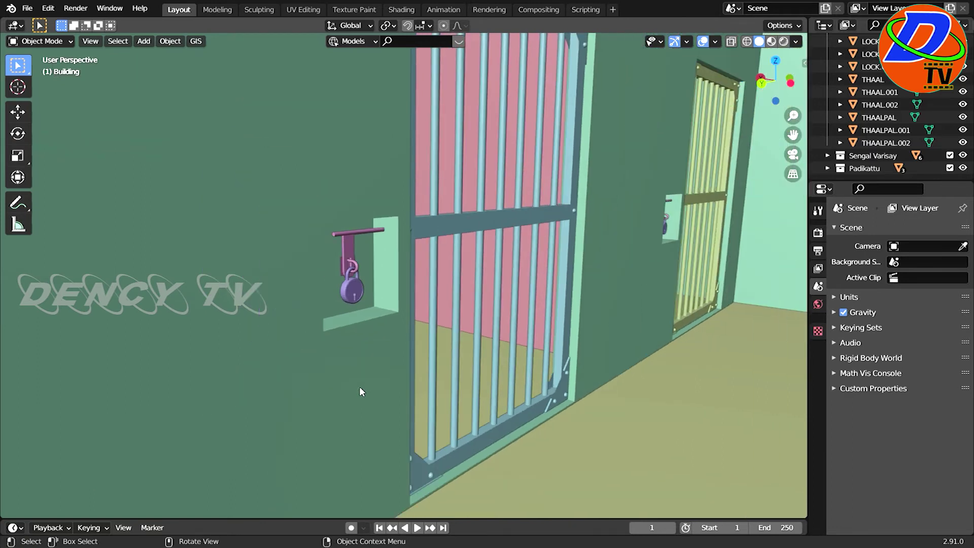
scroll(362, 387, down, 2)
scroll(364, 391, down, 2)
mouse_move(367, 389)
middle_down()
mouse_move(240, 390)
mouse_move(218, 382)
middle_up()
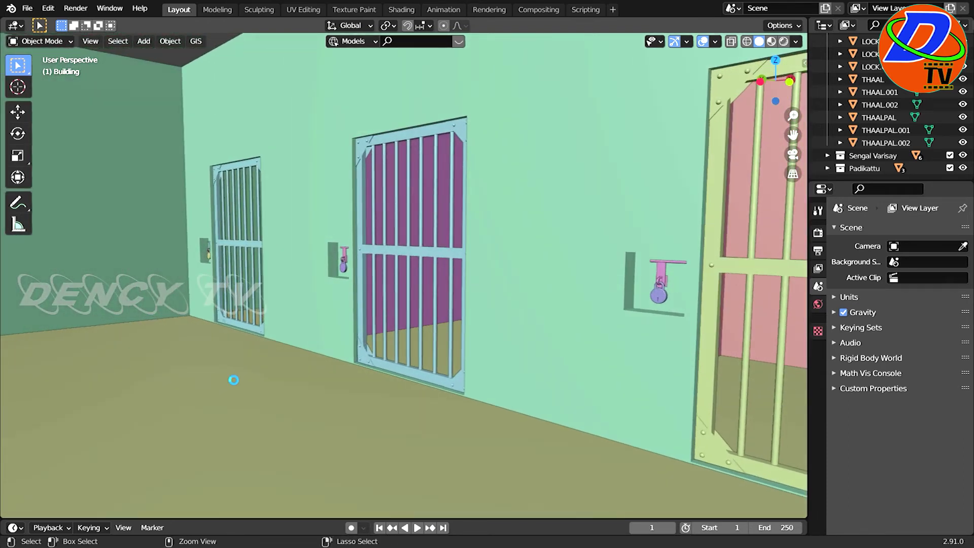
key(ctrl+s)
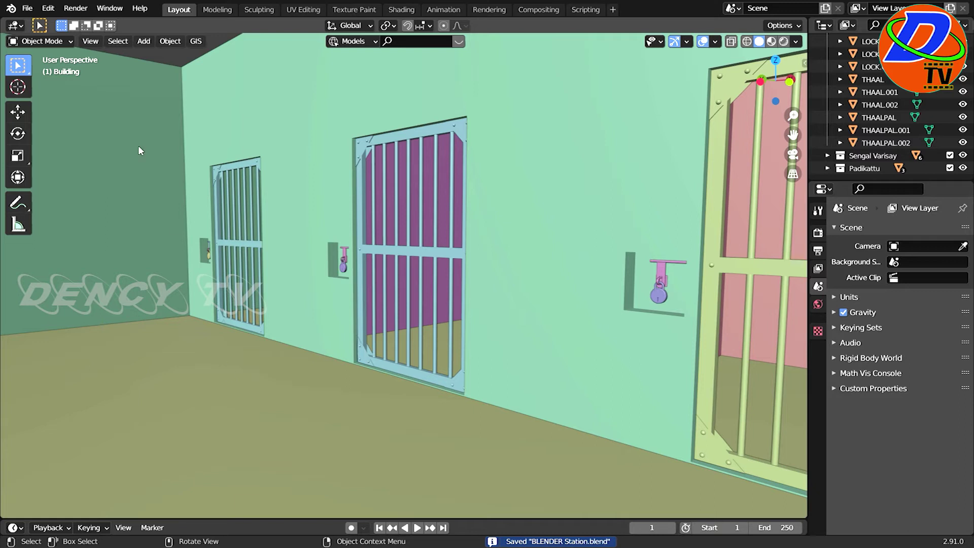
click(109, 8)
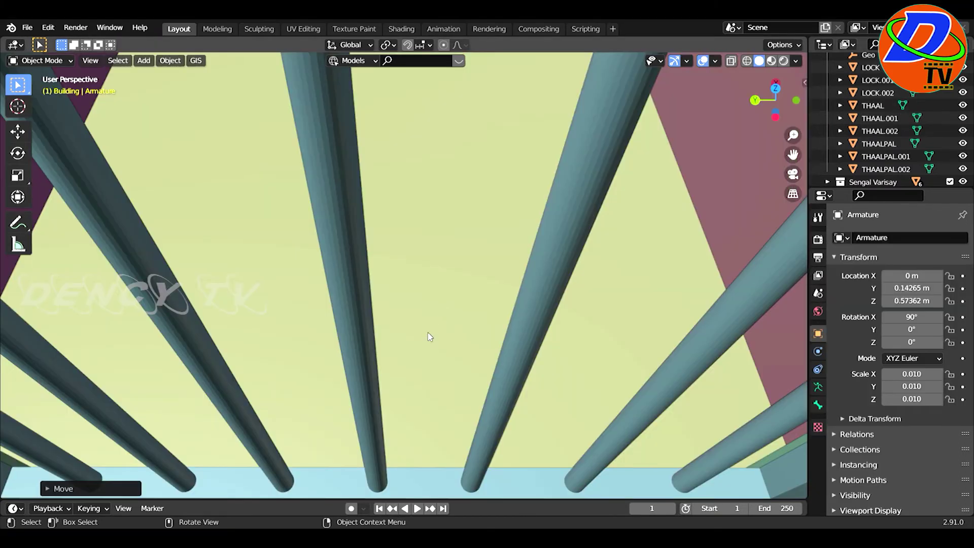
Zoom out to show the whole jail building, then bring up the Shift+A Add menu
scroll(431, 337, down, 3)
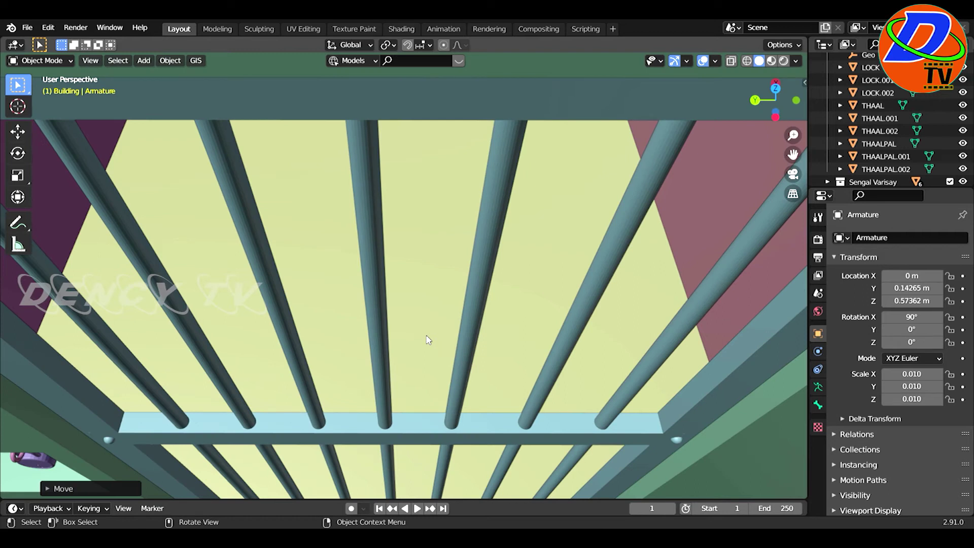
scroll(427, 340, down, 3)
scroll(427, 340, down, 2)
scroll(426, 339, down, 2)
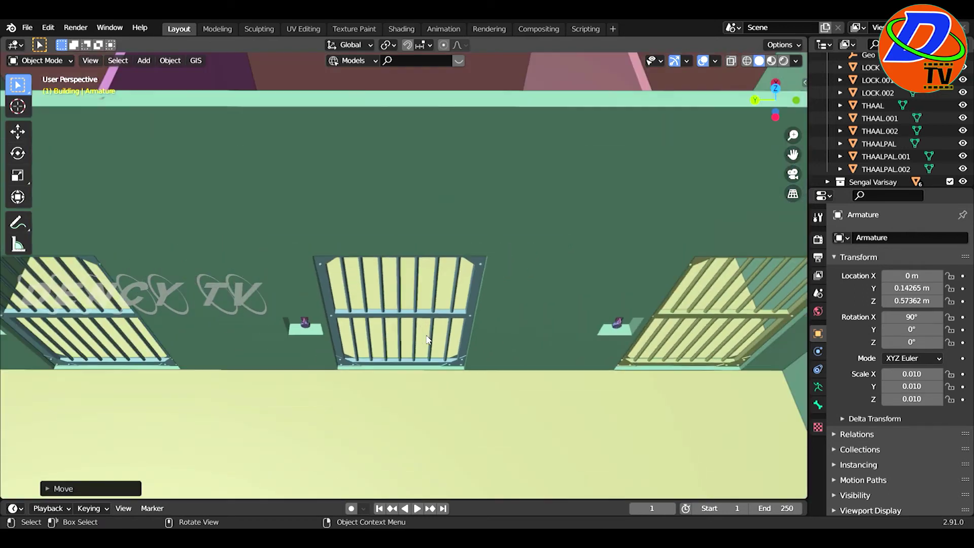
scroll(427, 340, down, 1)
scroll(427, 339, down, 2)
scroll(428, 339, down, 3)
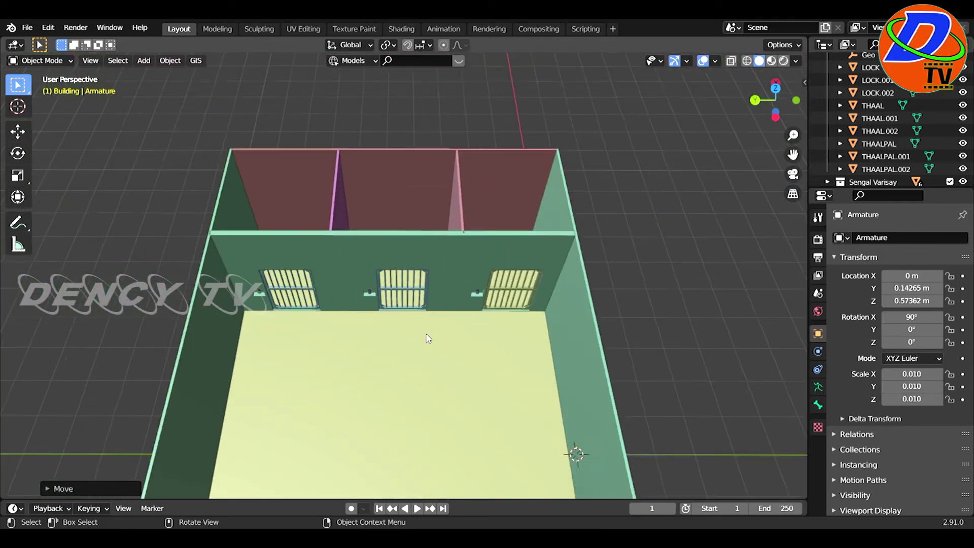
scroll(428, 339, down, 2)
scroll(428, 339, down, 1)
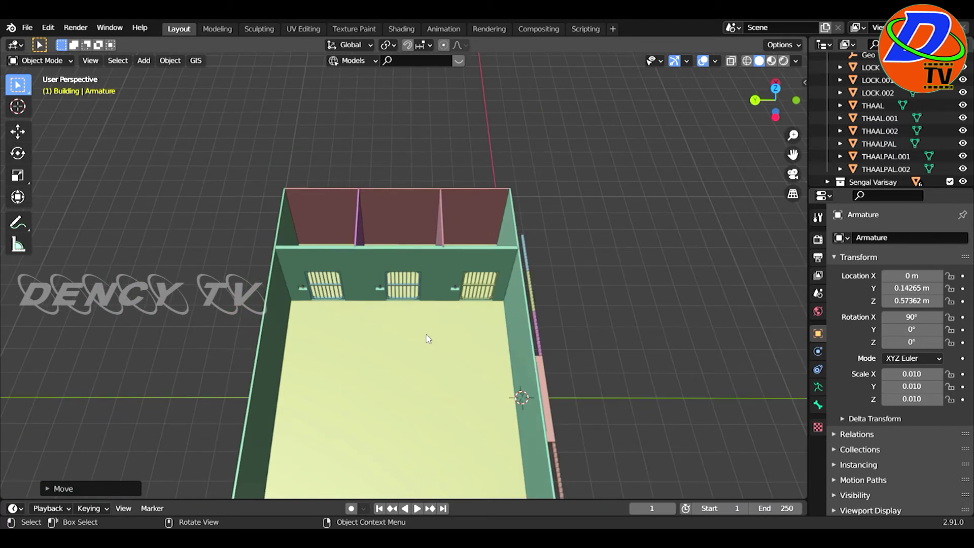
key(shift+a)
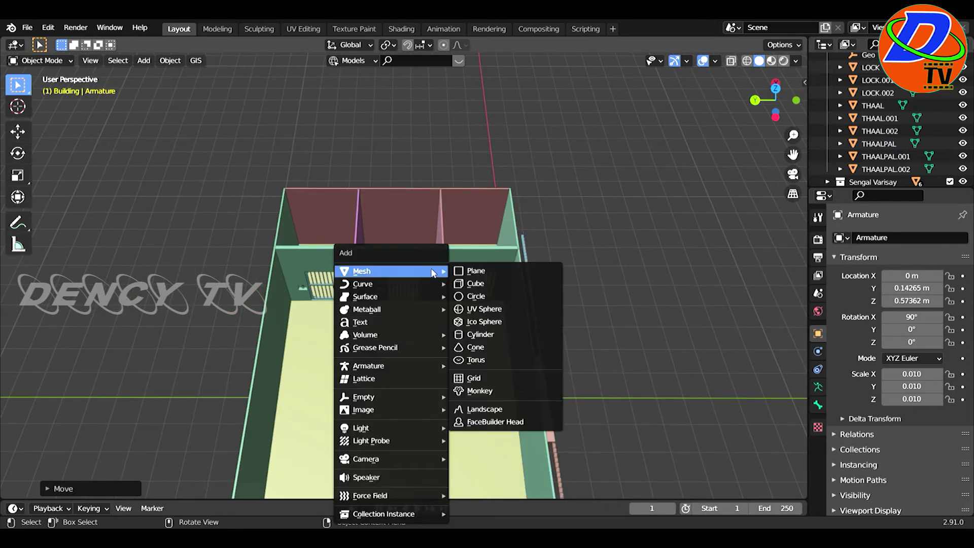
Add a new cube and, in top-view Edit Mode, stretch its face across the wall
click(482, 288)
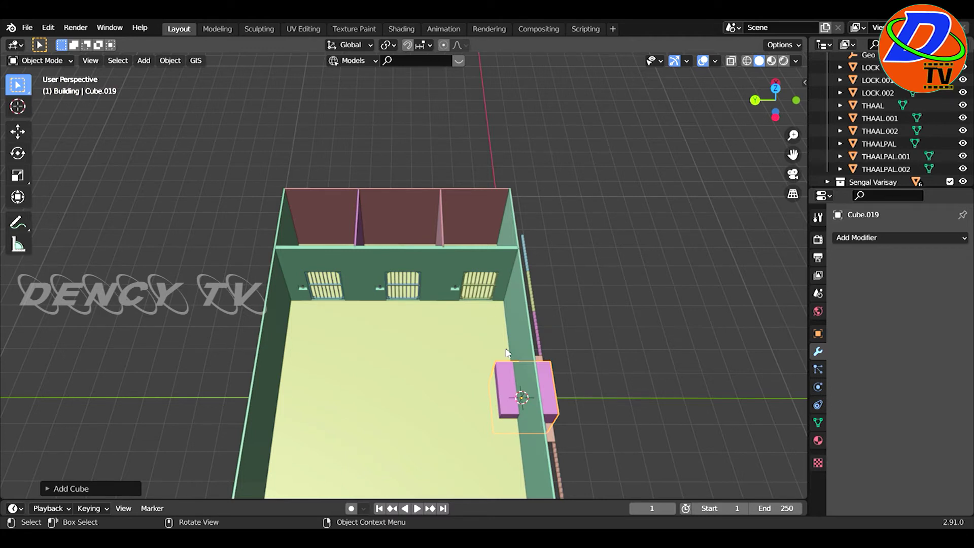
key(KP_7)
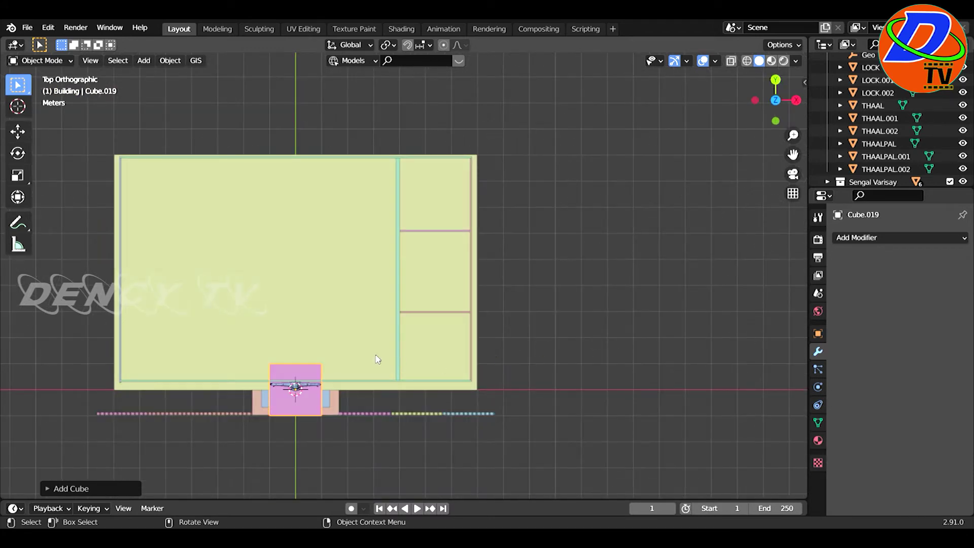
scroll(377, 370, up, 2)
scroll(376, 403, up, 2)
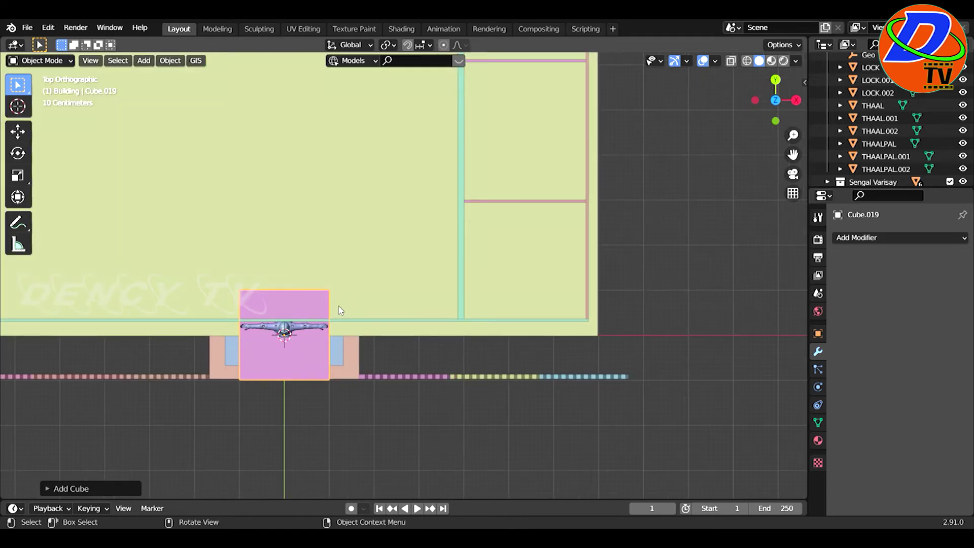
scroll(337, 309, up, 3)
click(41, 61)
click(49, 82)
key(g)
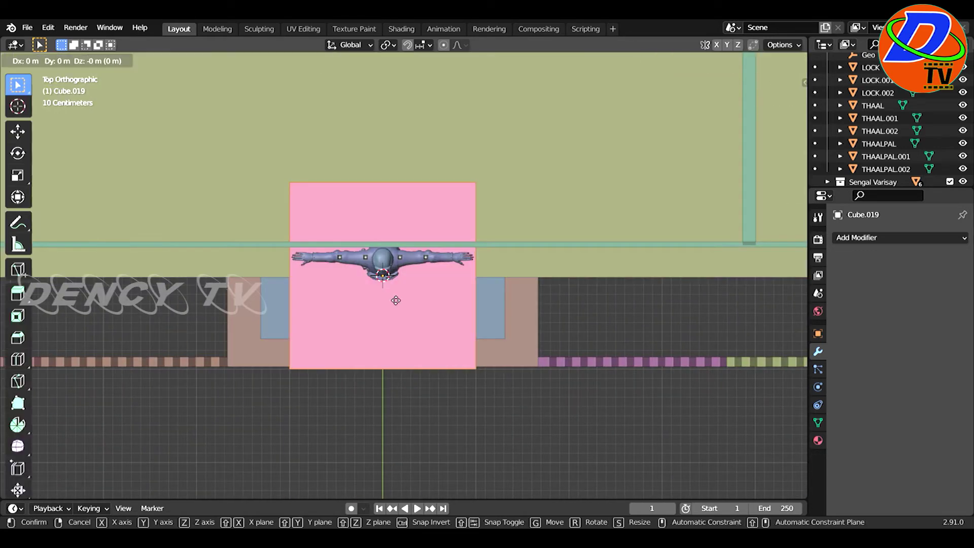
click(401, 207)
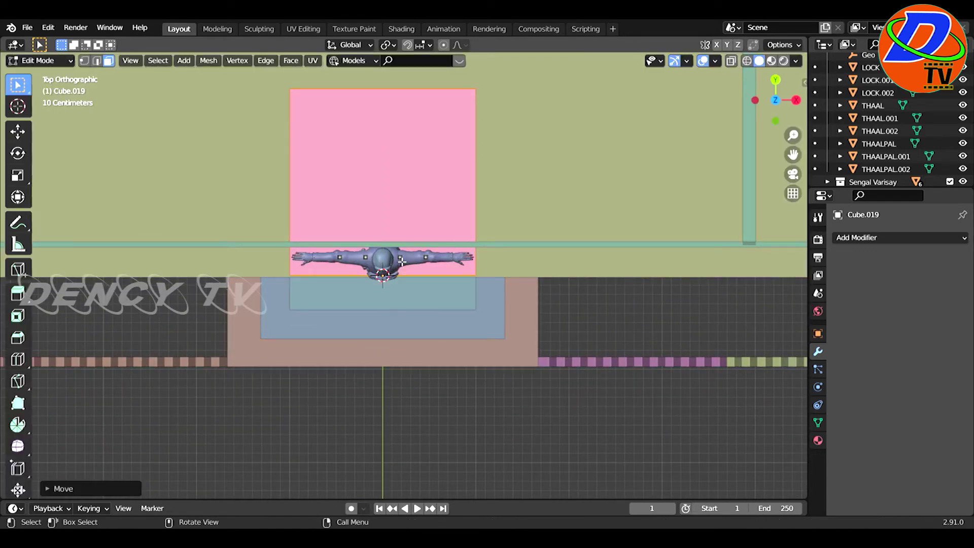
In front view, raise the cube's face along Z and return to Object Mode
key(KP_1)
shift+scroll(482, 409, down, 3)
key(g)
key(z)
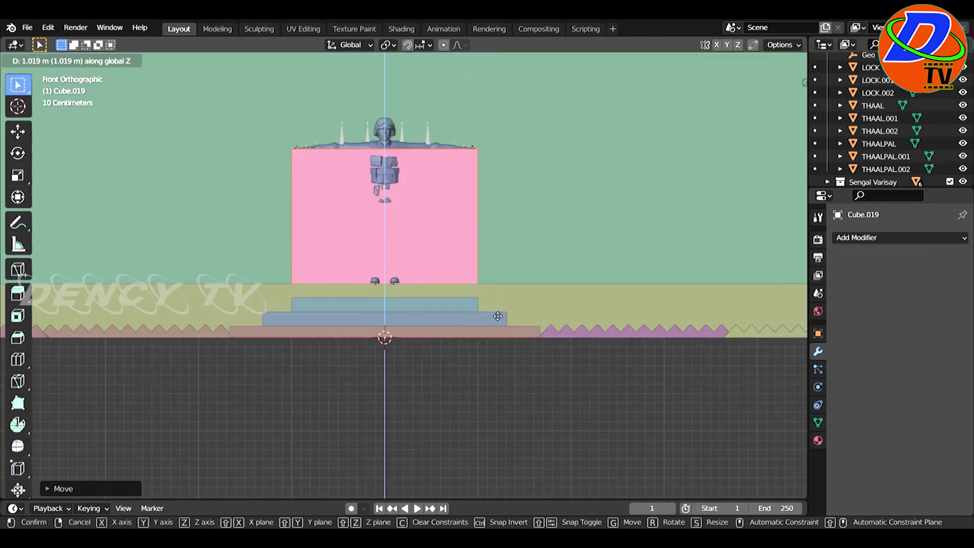
click(498, 316)
key(Tab)
Shift the cube along X and Z, then shrink it along X and Z to about a third
shift+middle_drag(498, 316, 198, 315)
scroll(198, 315, down, 1)
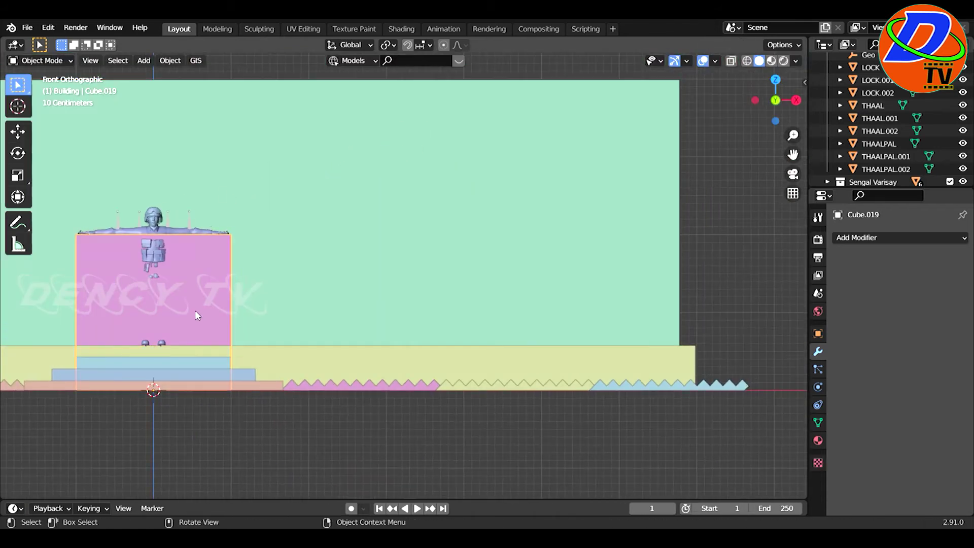
key(g)
key(x)
click(640, 338)
key(g)
key(z)
click(648, 299)
key(s)
key(x)
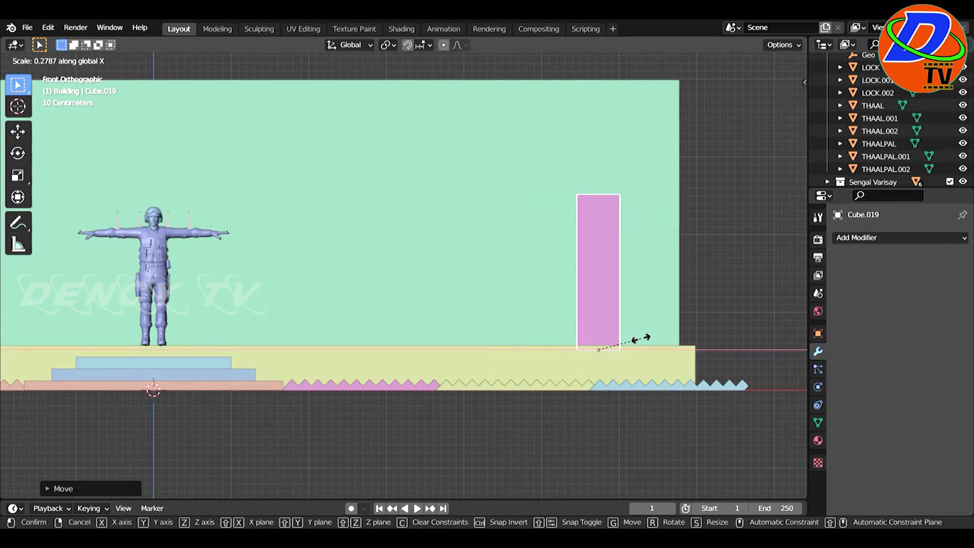
key(z)
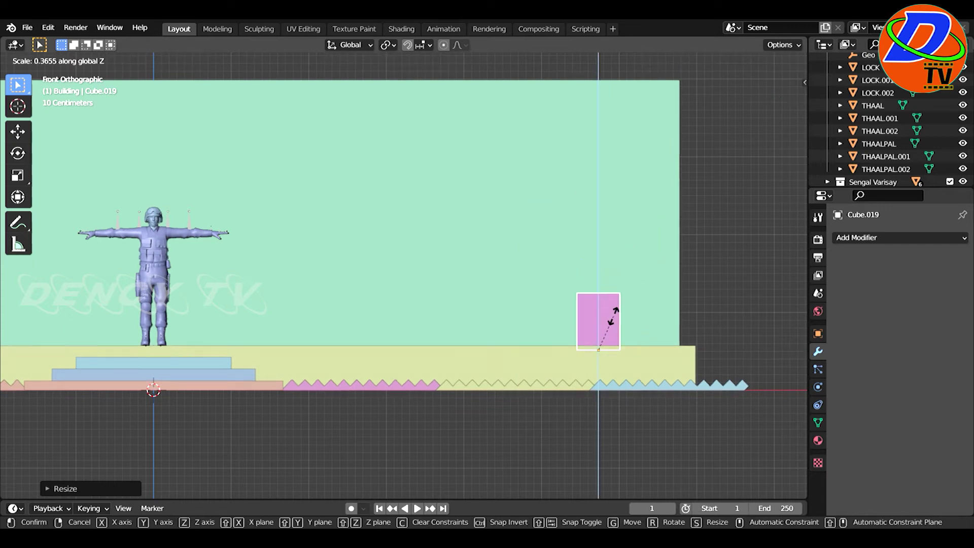
click(608, 334)
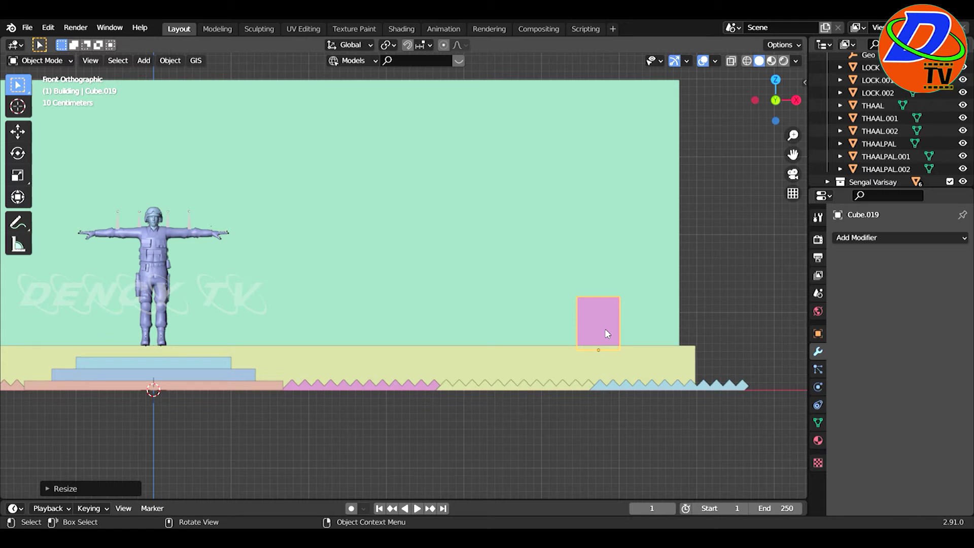
Move the cube along X toward the wall's end, then into the wall from top view
key(g)
key(x)
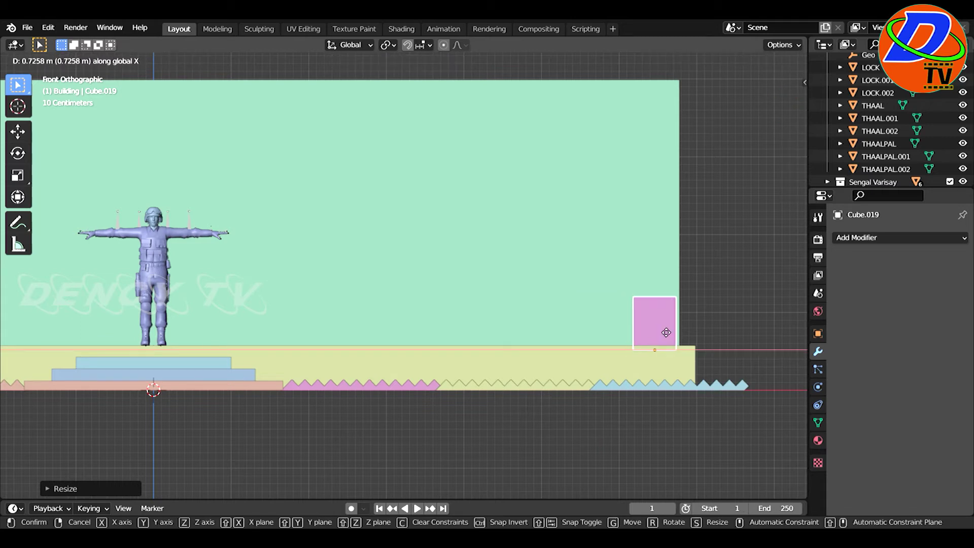
click(662, 332)
key(KP_7)
scroll(634, 276, down, 3)
scroll(482, 335, up, 5)
scroll(600, 359, up, 5)
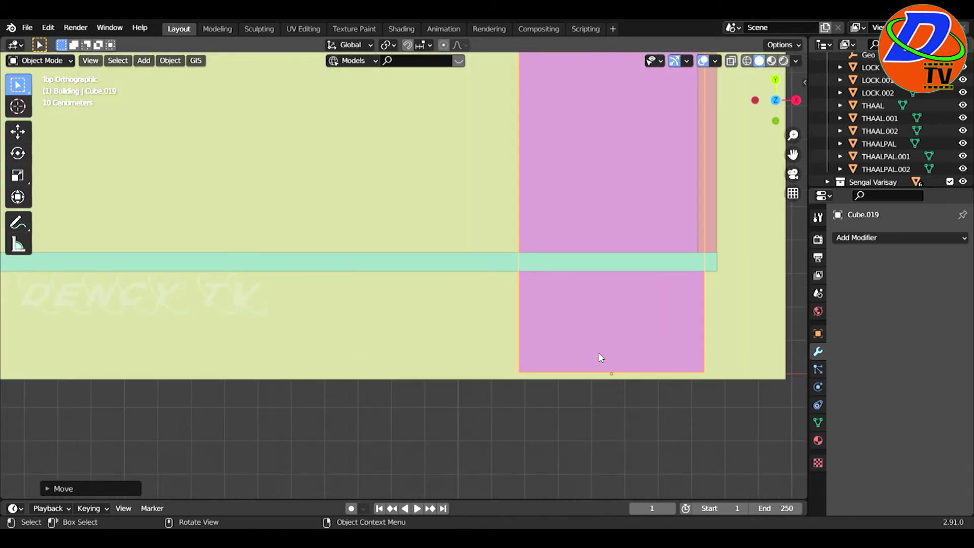
key(g)
click(620, 246)
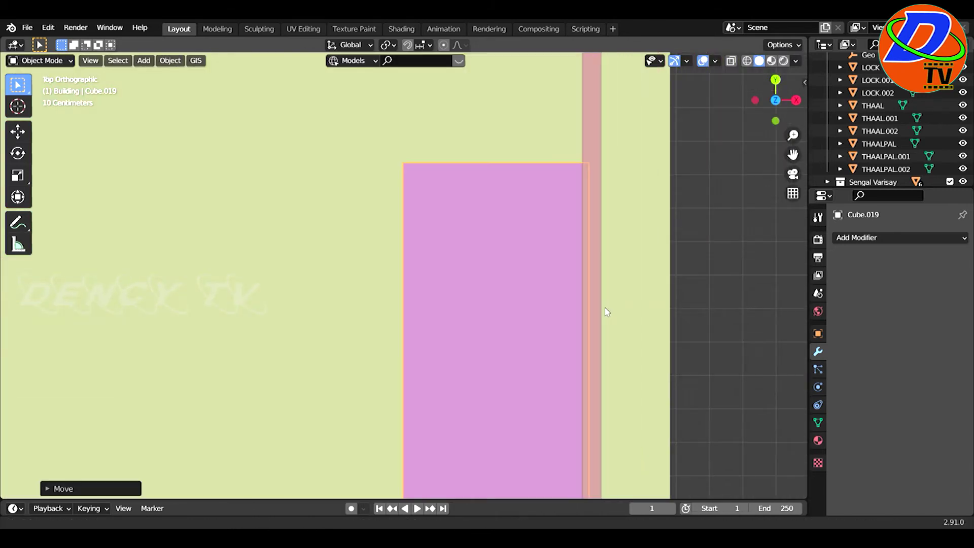
Scale the cutter along Y to span the right-hand wall strip, then orbit to check it
scroll(606, 311, down, 5)
shift+middle_drag(597, 325, 598, 251)
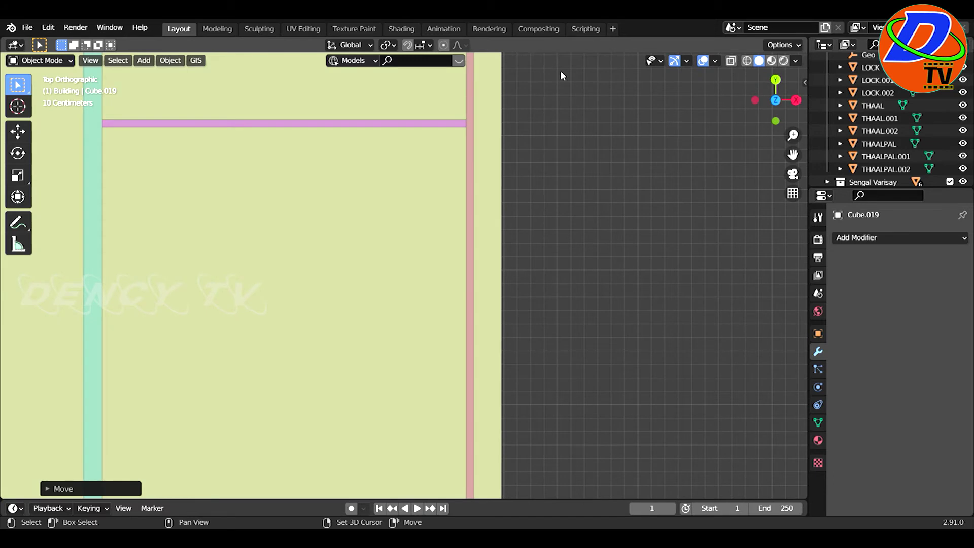
scroll(597, 251, down, 4)
scroll(562, 190, down, 2)
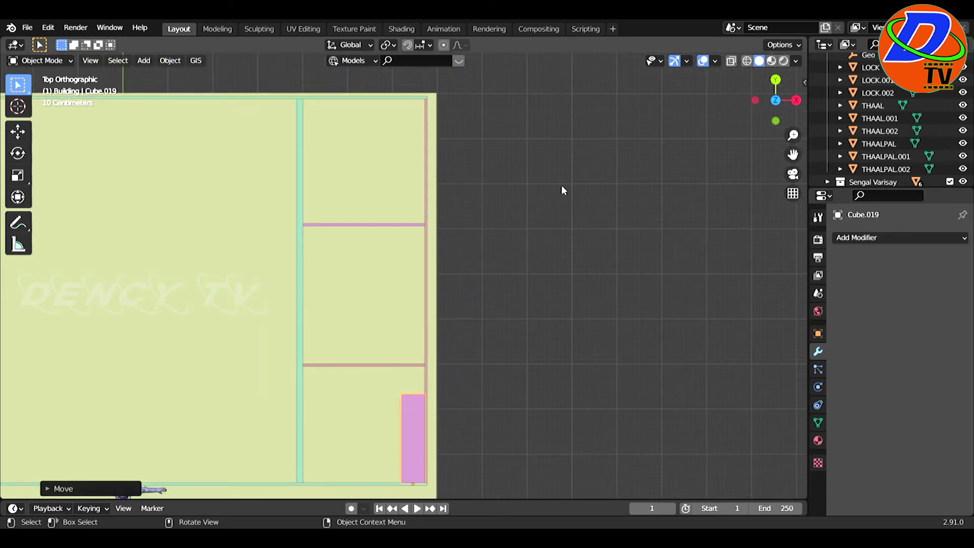
key(s)
key(y)
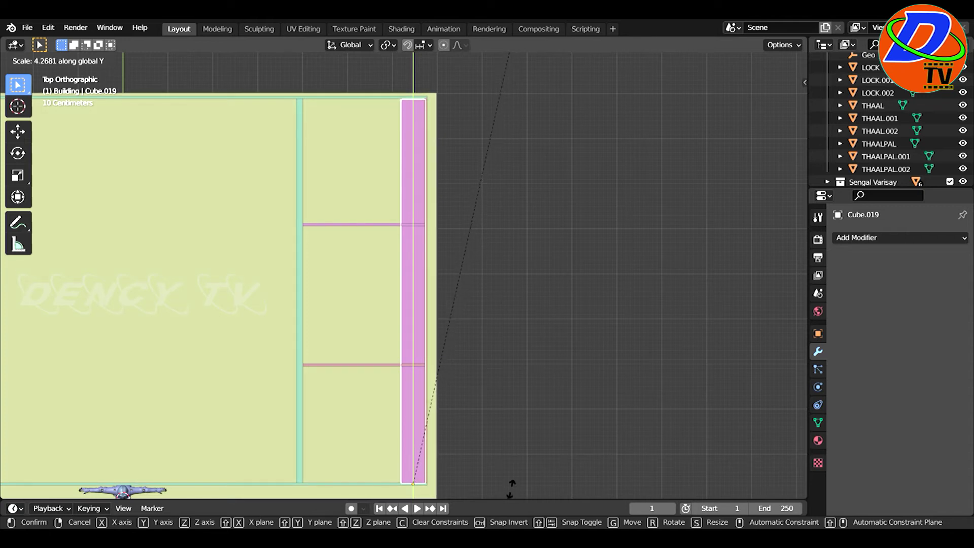
click(511, 490)
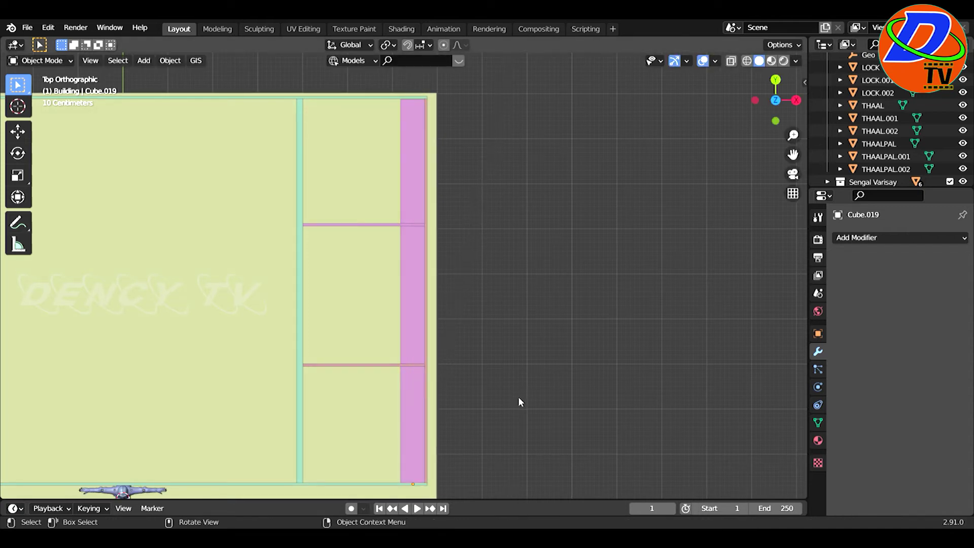
scroll(520, 401, down, 2)
mouse_move(484, 426)
middle_down()
mouse_move(568, 378)
mouse_move(483, 409)
mouse_move(529, 416)
mouse_move(482, 405)
mouse_move(481, 370)
mouse_move(468, 436)
mouse_move(547, 404)
mouse_move(525, 373)
mouse_move(399, 358)
mouse_move(429, 355)
middle_up()
scroll(468, 435, up, 5)
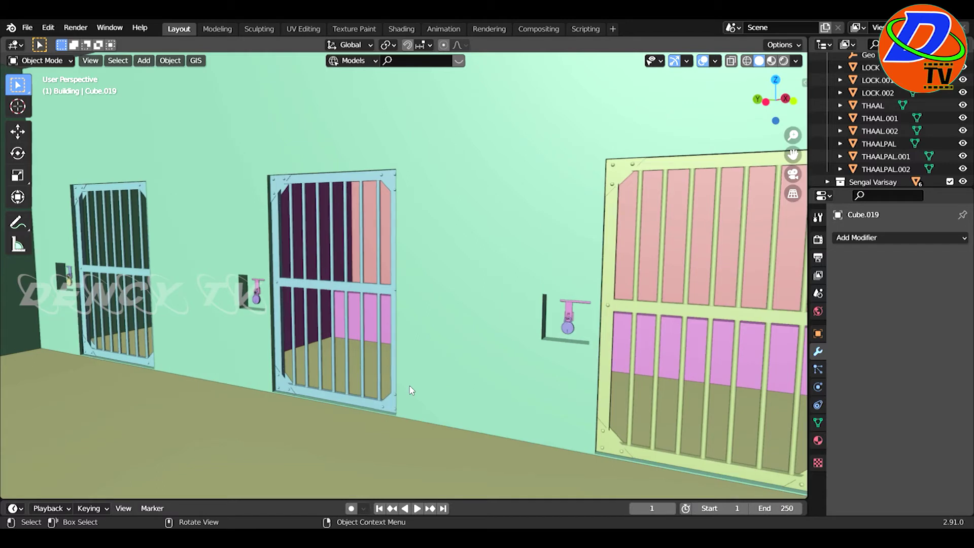
middle_drag(412, 380, 449, 388)
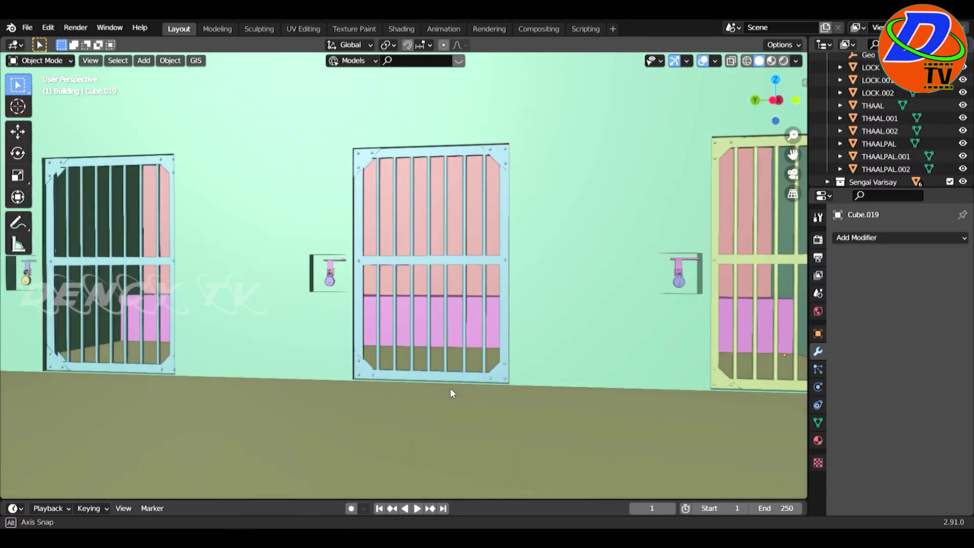
scroll(449, 389, up, 3)
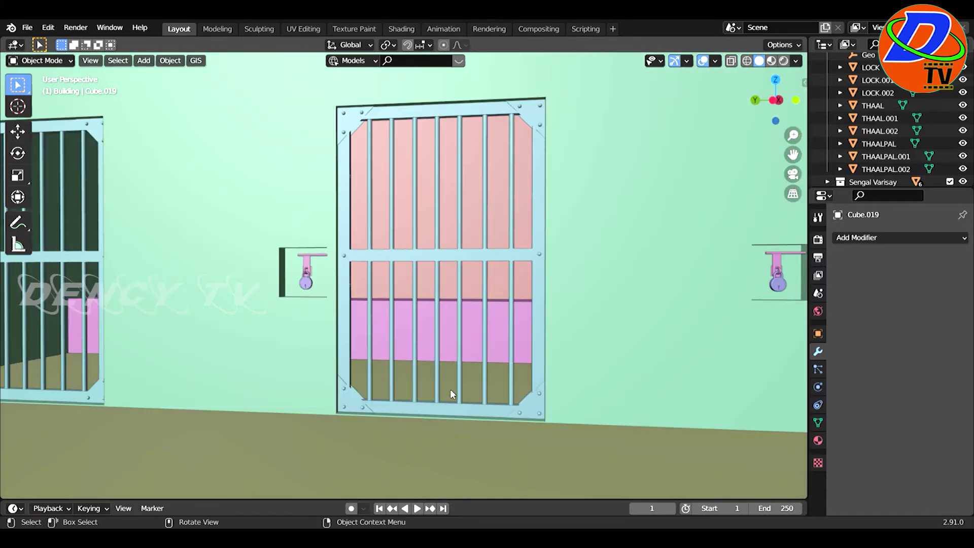
scroll(449, 389, down, 2)
scroll(450, 388, down, 2)
mouse_move(450, 389)
middle_down()
mouse_move(516, 404)
mouse_move(445, 395)
mouse_move(276, 438)
mouse_move(279, 428)
middle_up()
scroll(425, 401, down, 2)
scroll(426, 406, down, 1)
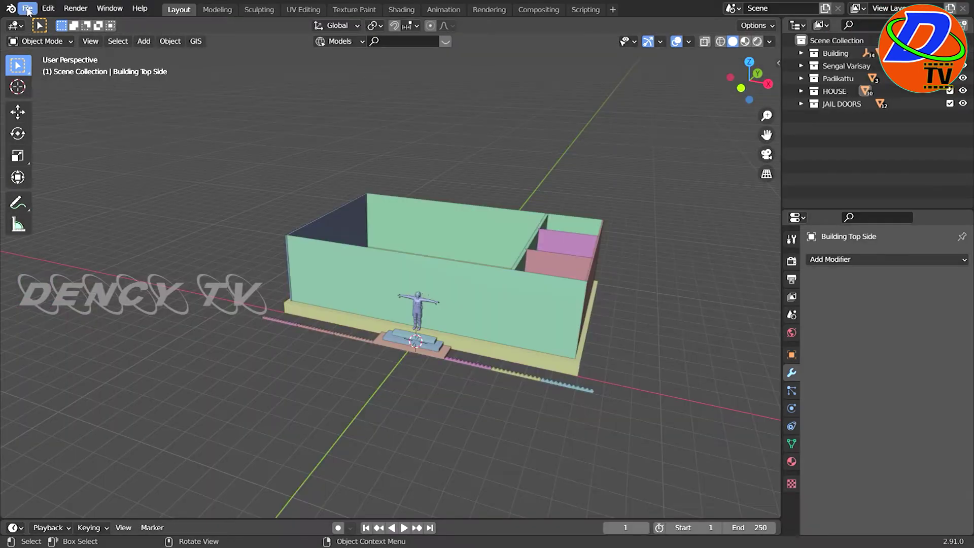
Import the Wavefront bench set and move the four benches along Y outside the building
click(28, 8)
mouse_move(47, 210)
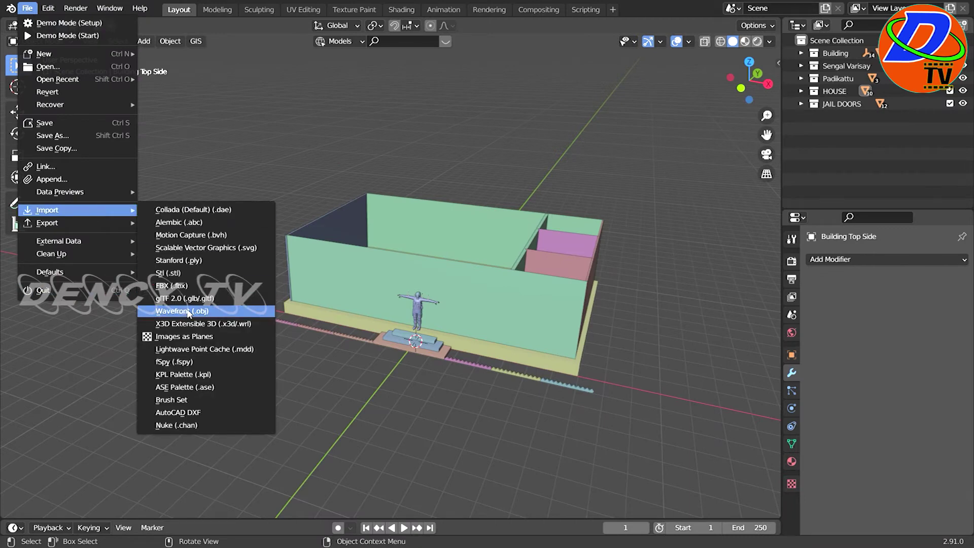
click(189, 287)
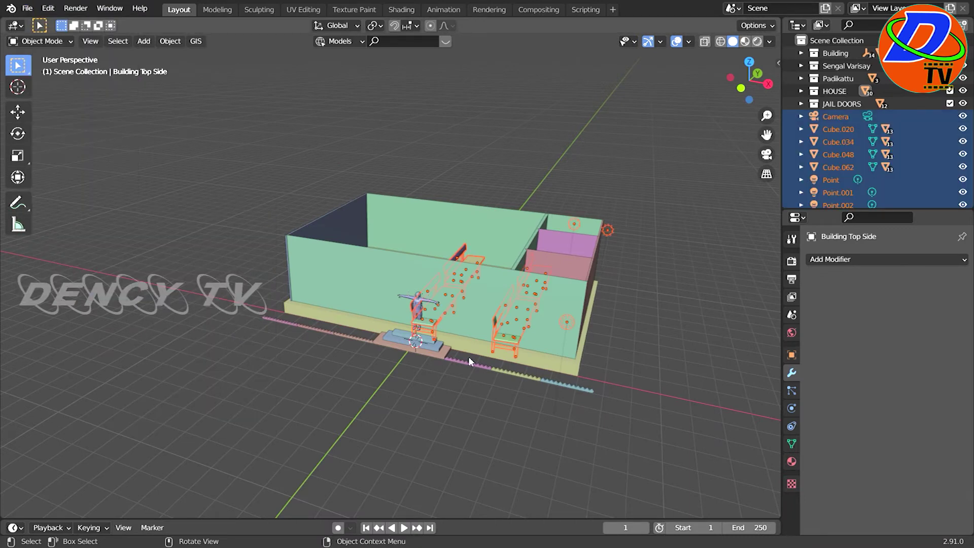
mouse_move(469, 357)
middle_down()
mouse_move(330, 452)
mouse_move(235, 446)
middle_up()
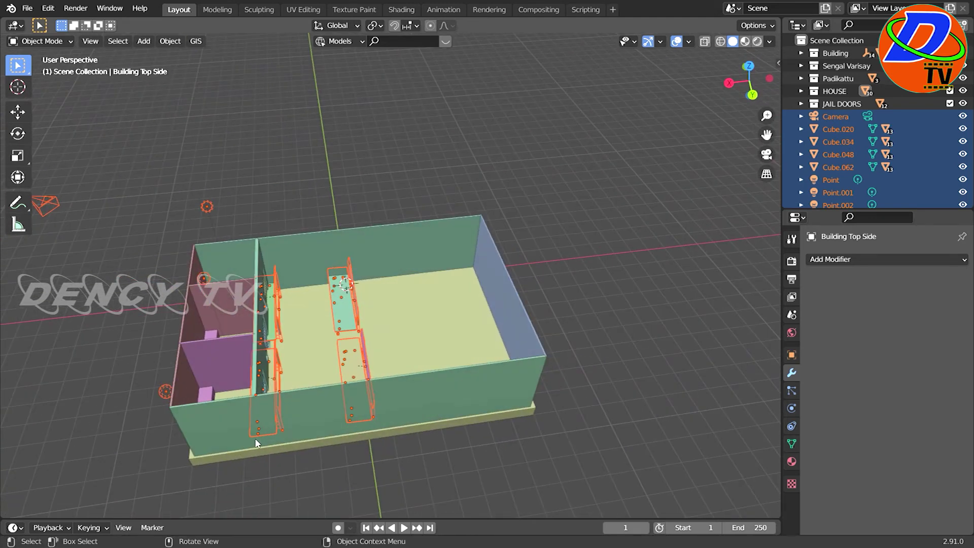
scroll(256, 443, down, 4)
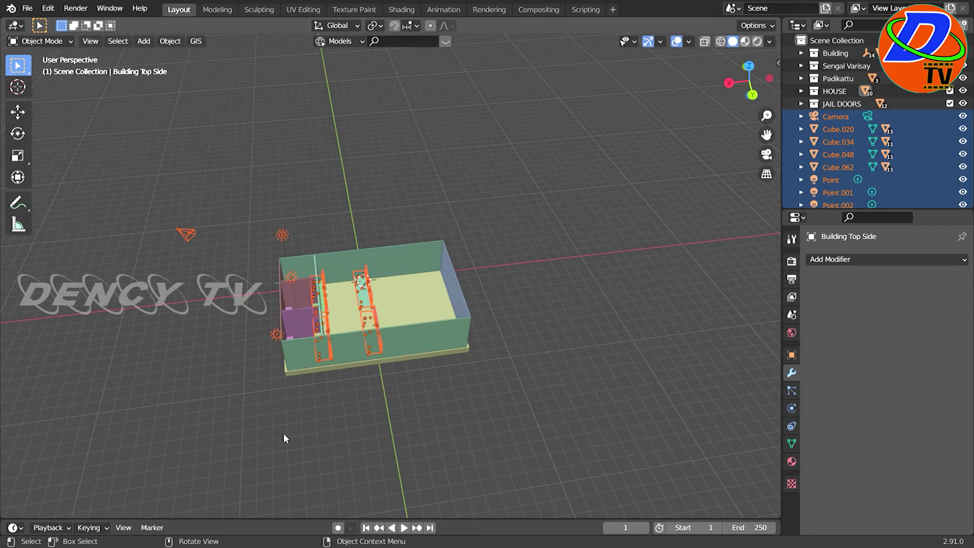
key(g)
key(y)
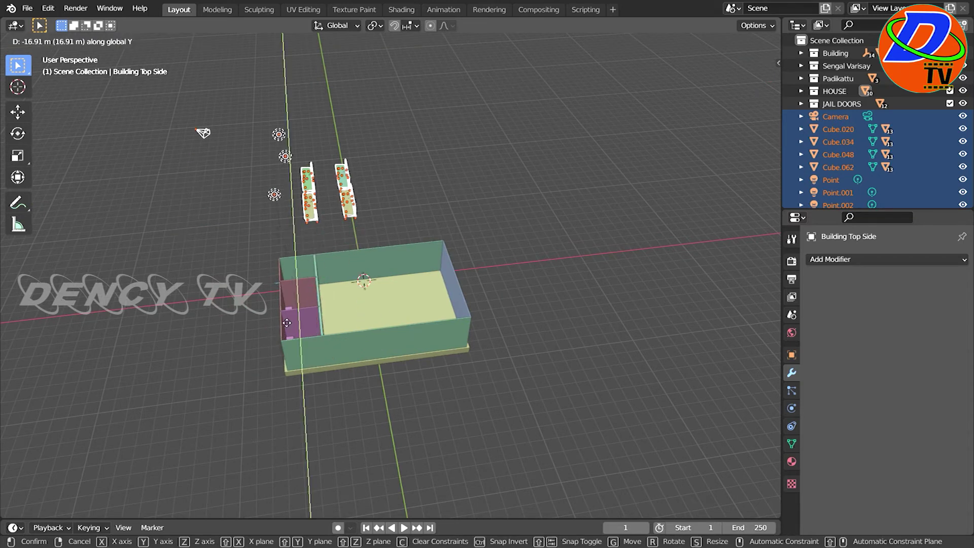
click(284, 306)
Delete the imported camera and three lights, leaving only the benches
mouse_move(283, 306)
middle_down()
mouse_move(386, 351)
mouse_move(497, 323)
middle_up()
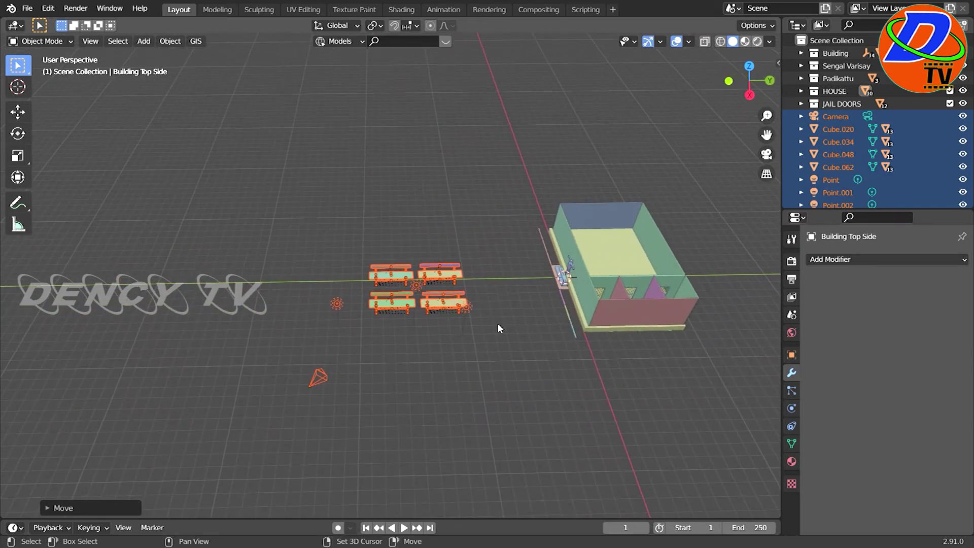
key(KP_3)
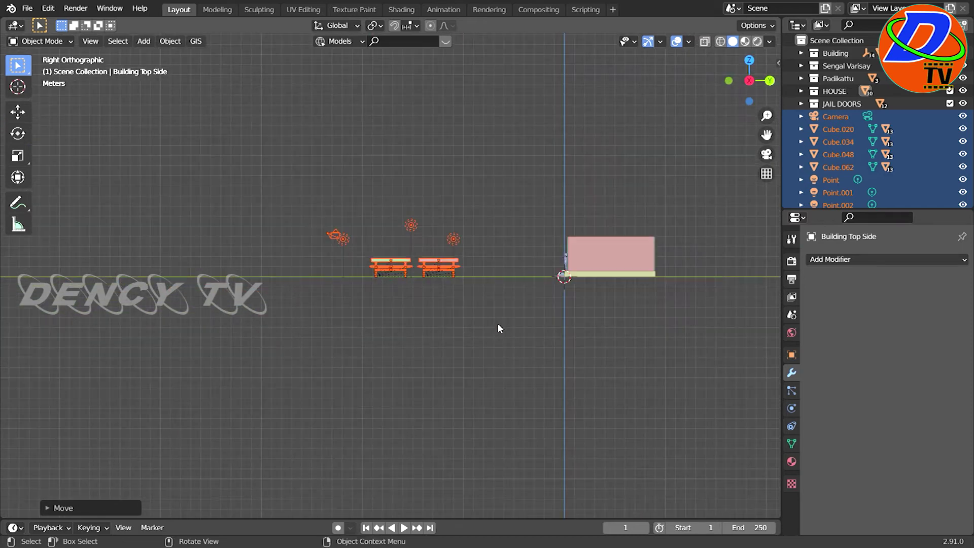
key(KP_Decimal)
shift+middle_drag(485, 331, 454, 439)
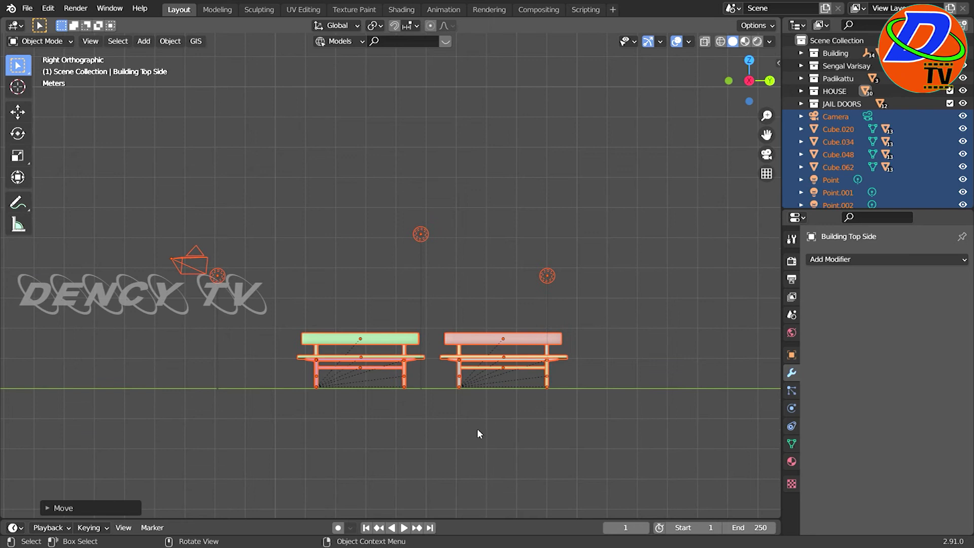
click(501, 437)
drag(142, 187, 609, 316)
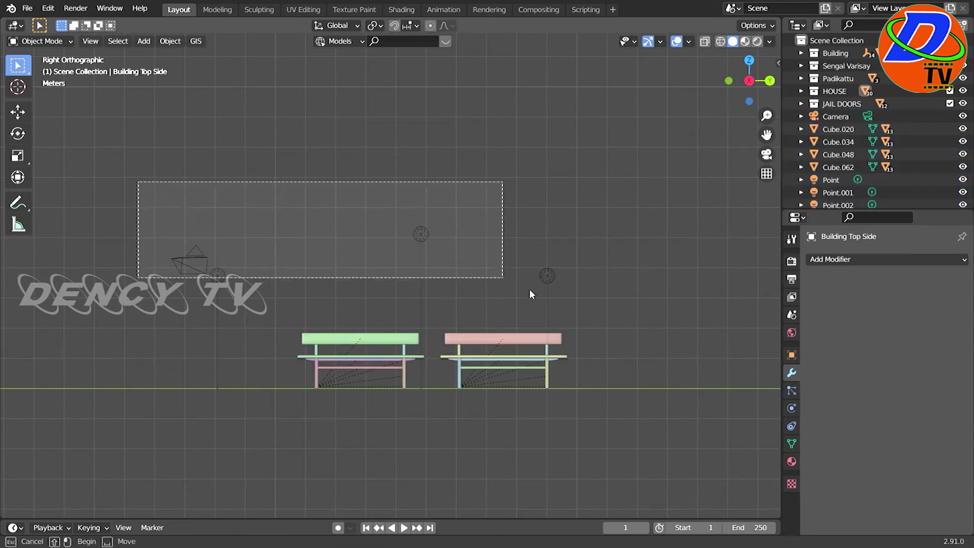
key(Delete)
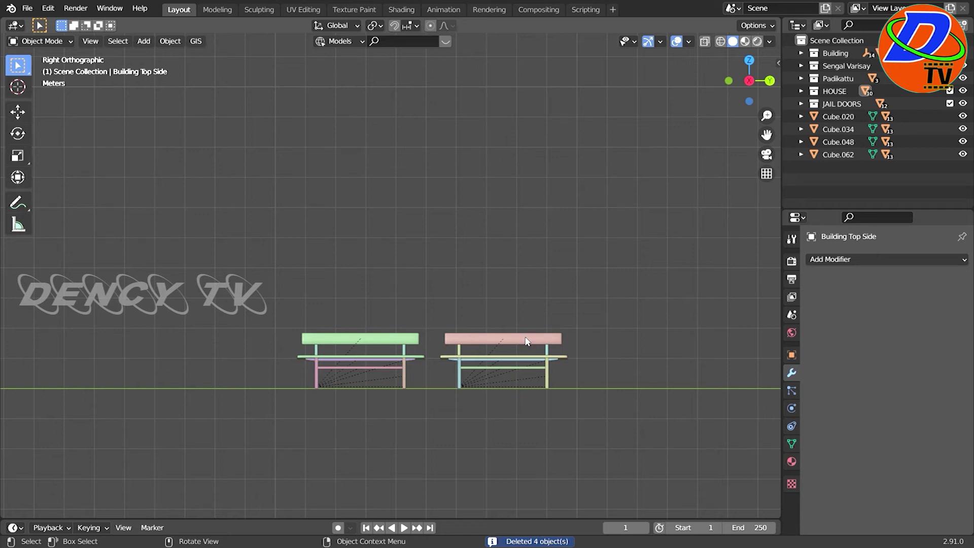
click(525, 342)
click(500, 363)
mouse_move(500, 363)
middle_down()
mouse_move(497, 308)
mouse_move(336, 429)
middle_up()
Shift benches Cube.062 and Cube.034 along the Y axis to new positions
click(336, 429)
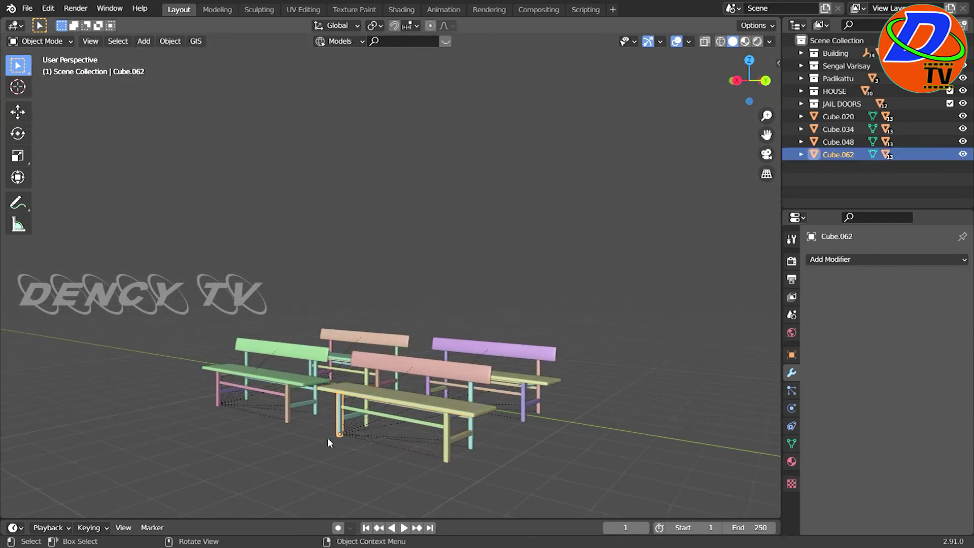
key(g)
key(y)
click(218, 419)
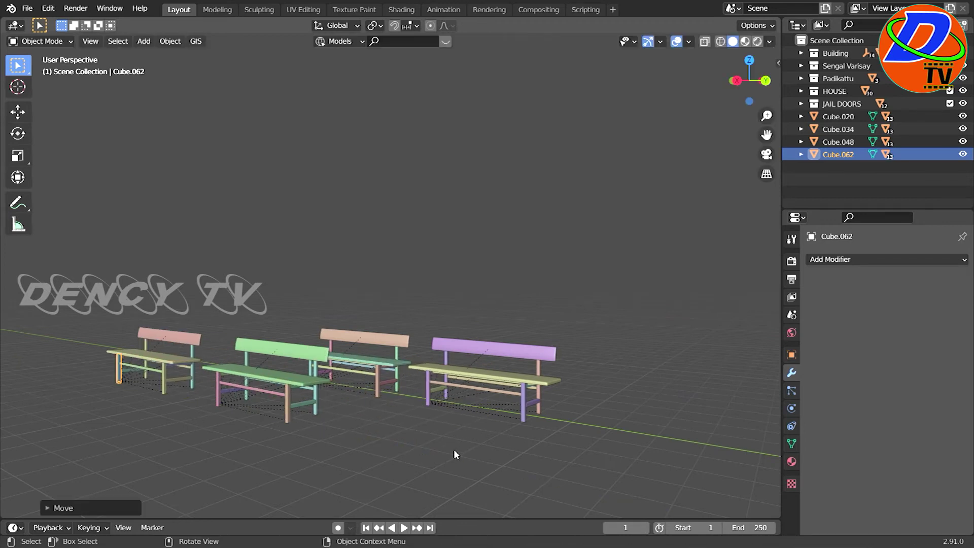
click(469, 440)
middle_drag(441, 432, 494, 475)
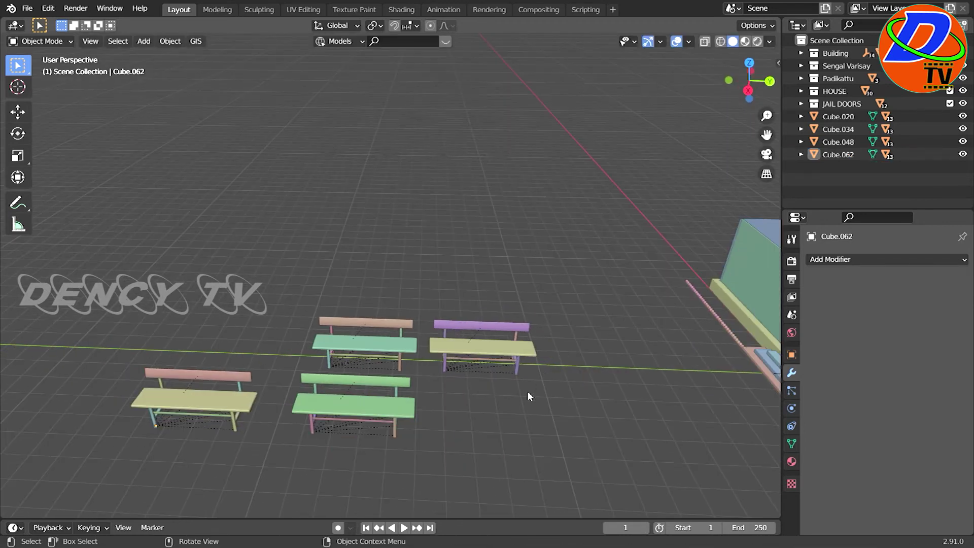
click(313, 430)
key(g)
key(y)
click(557, 297)
Delete the two middle benches
key(KP_3)
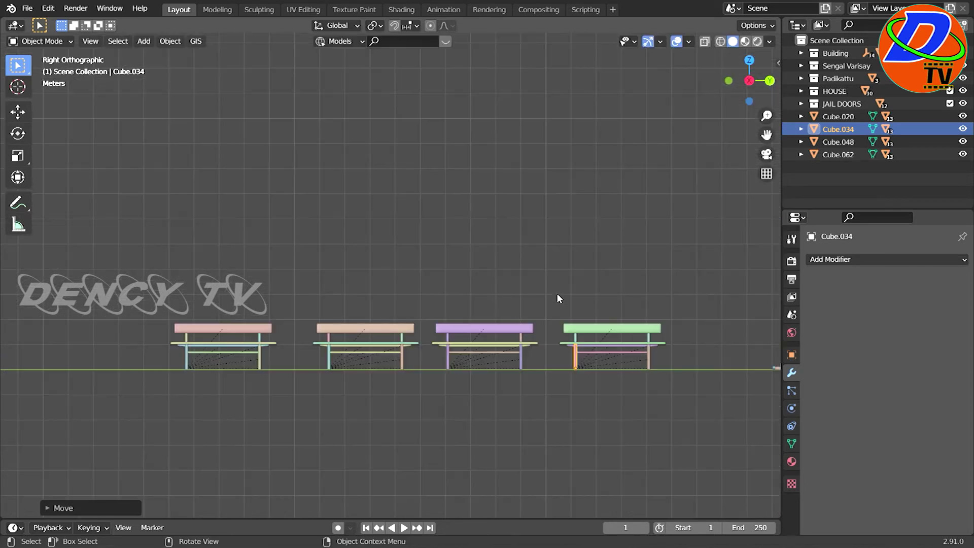
drag(553, 294, 302, 440)
key(Delete)
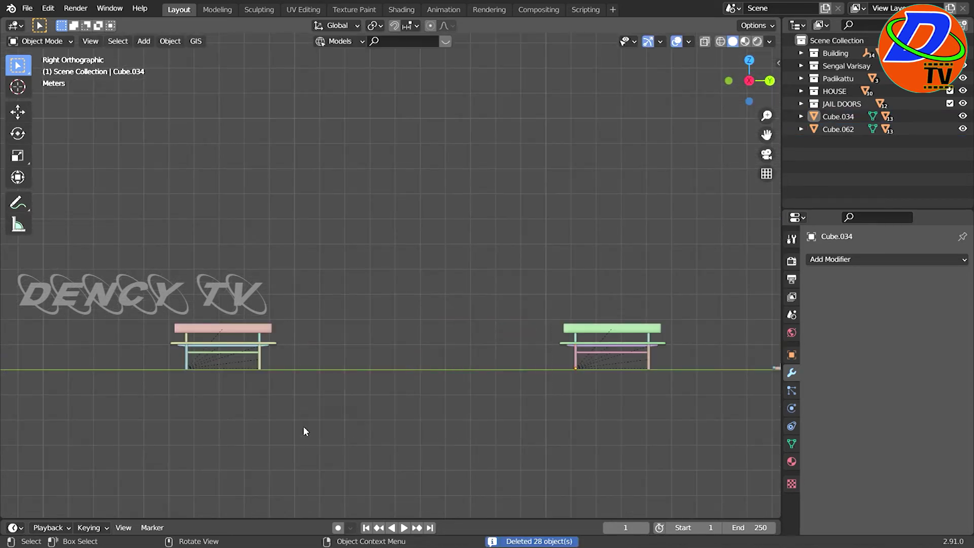
Move the green bench Cube.034 along Y into the building
click(577, 362)
key(KP_7)
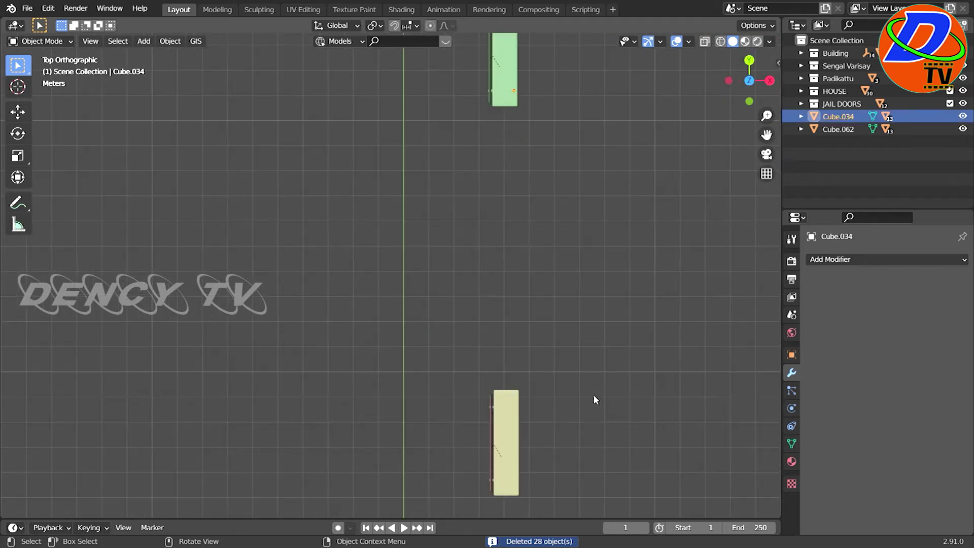
scroll(595, 358, down, 4)
scroll(595, 359, down, 2)
shift+middle_drag(528, 296, 543, 355)
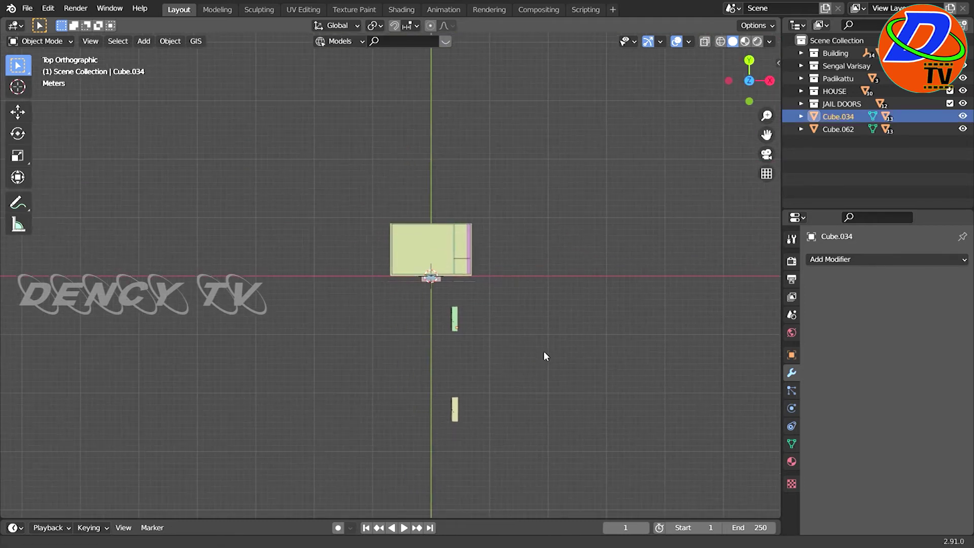
scroll(543, 355, up, 2)
scroll(544, 363, up, 4)
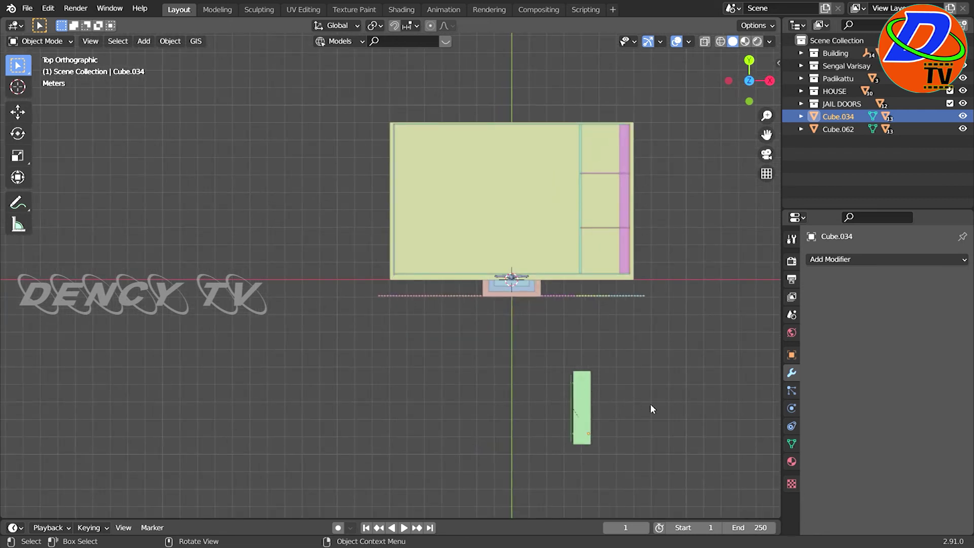
key(g)
key(y)
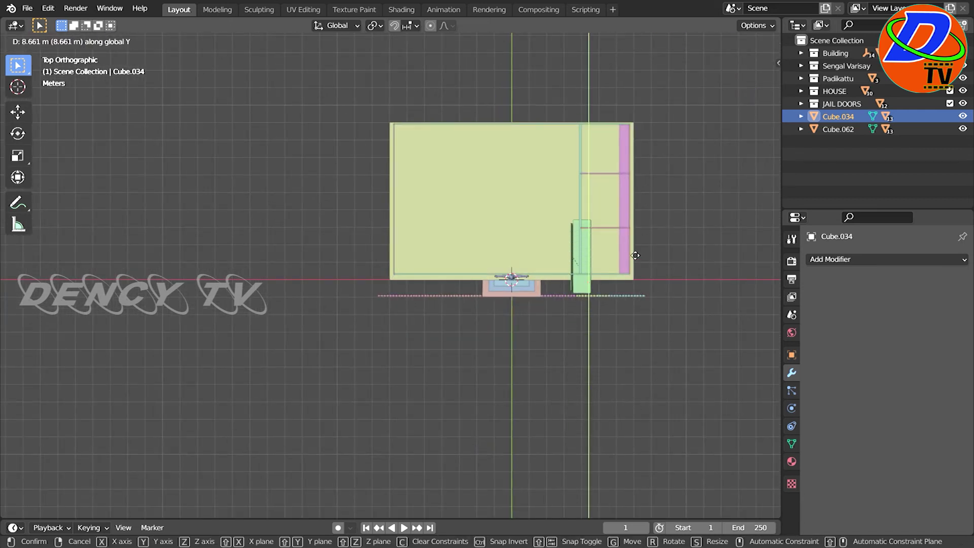
click(635, 236)
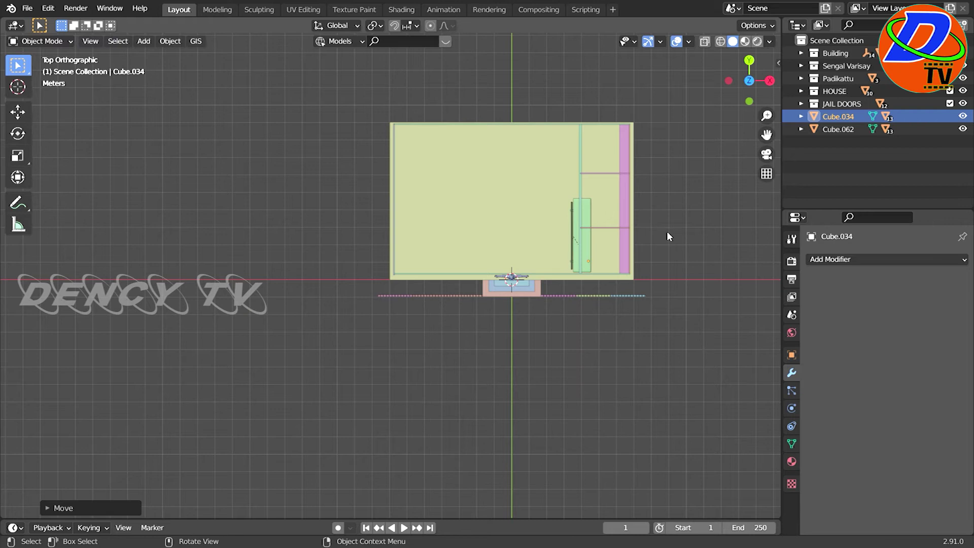
Slide the green bench about 10.1 m along X to the large room's left side, and hide Cube.014
key(g)
key(x)
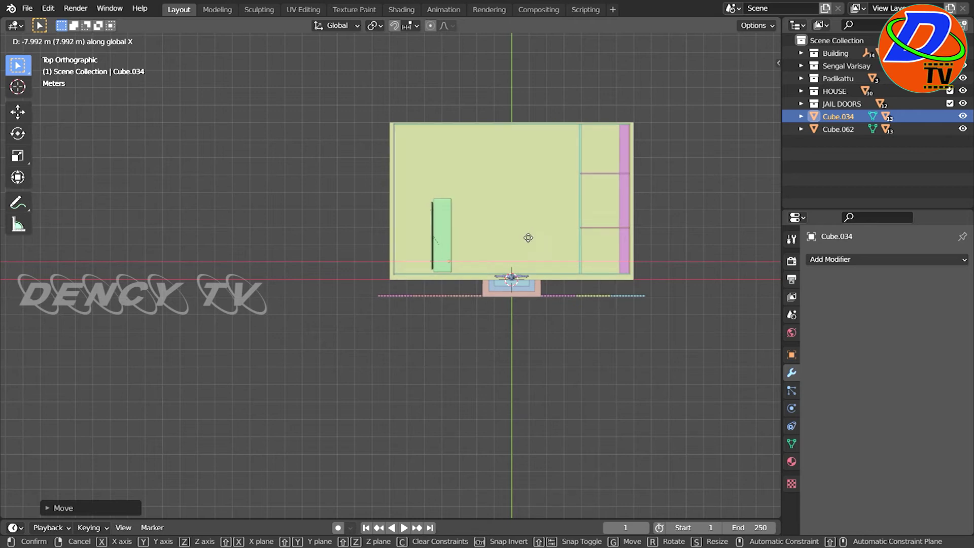
click(496, 238)
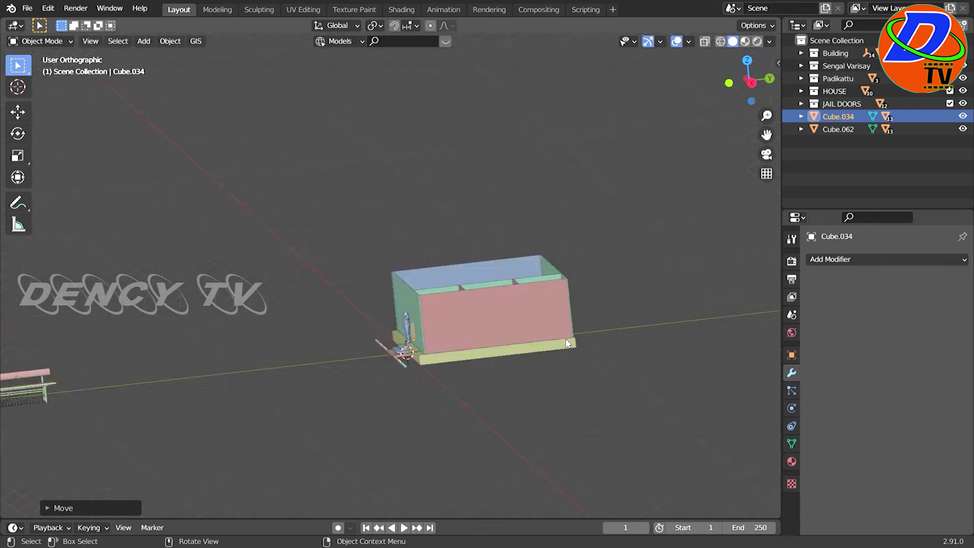
click(962, 97)
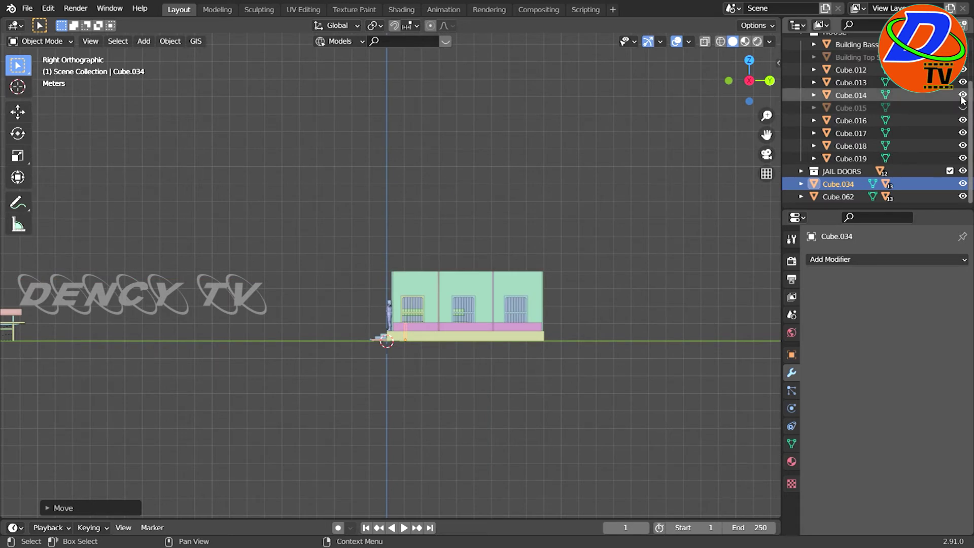
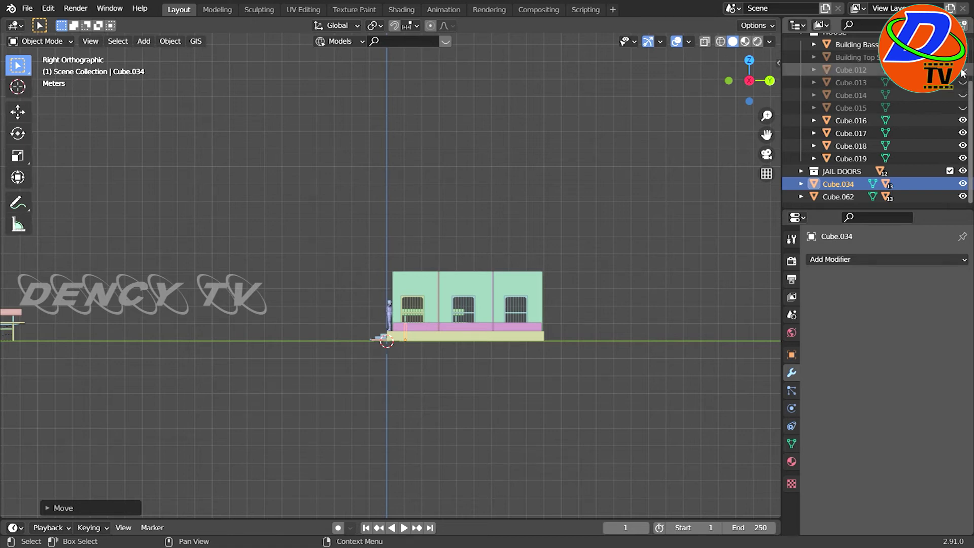
Hide the green walls (Cube.016) from the scene
click(962, 120)
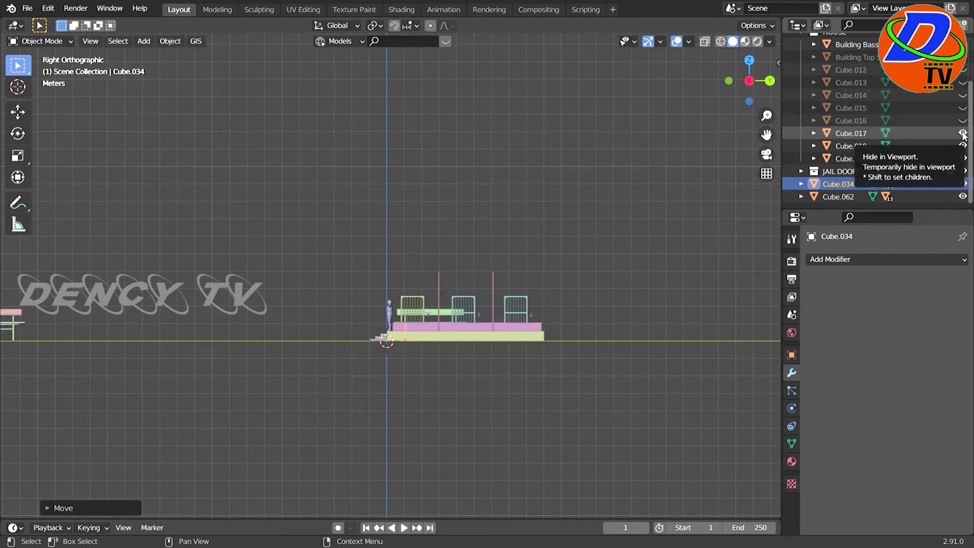
middle_drag(445, 361, 472, 390)
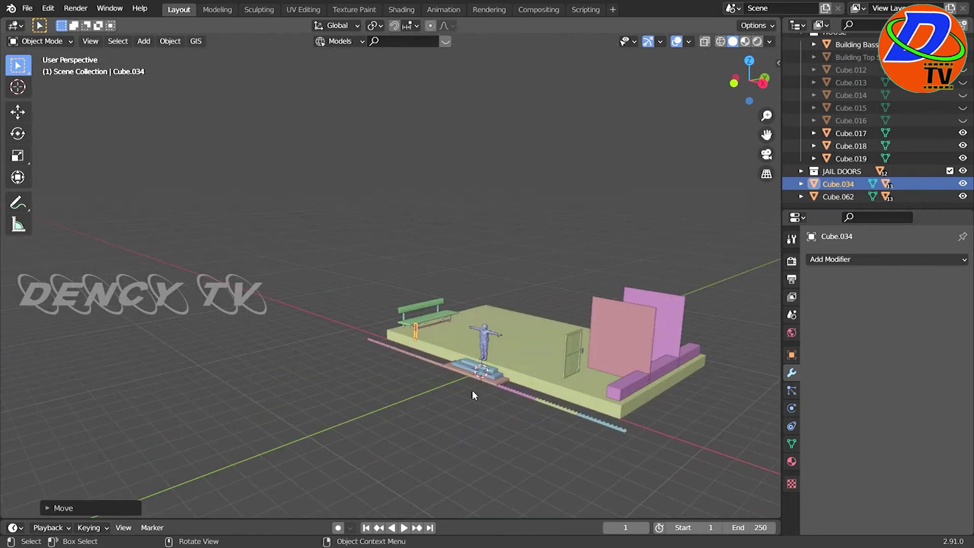
scroll(541, 405, up, 4)
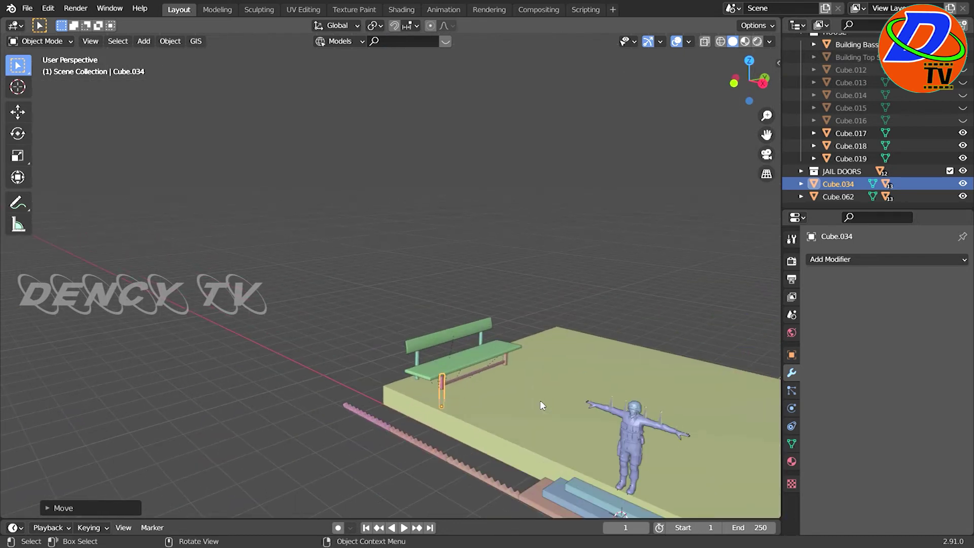
In the right side view, start lifting the green bench straight up along Z
key(KP_3)
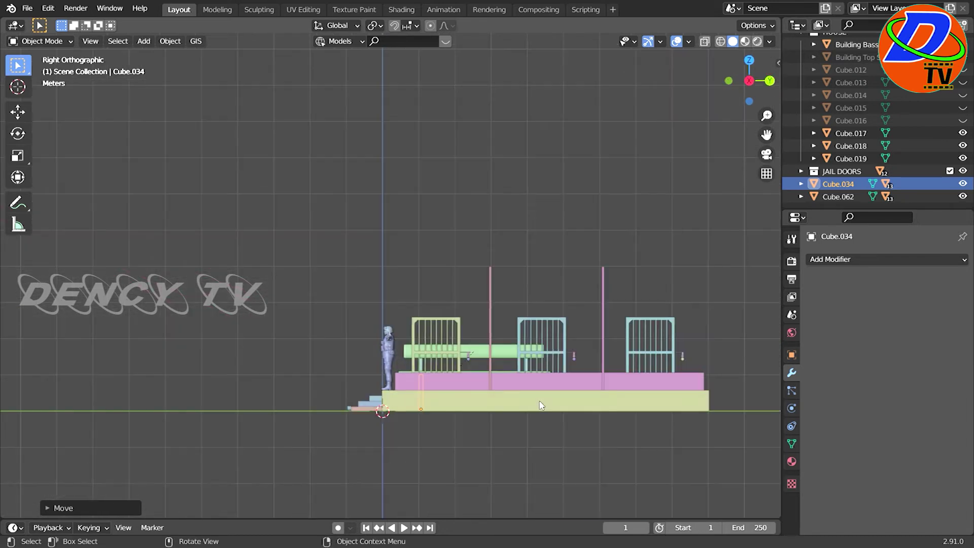
scroll(519, 412, up, 4)
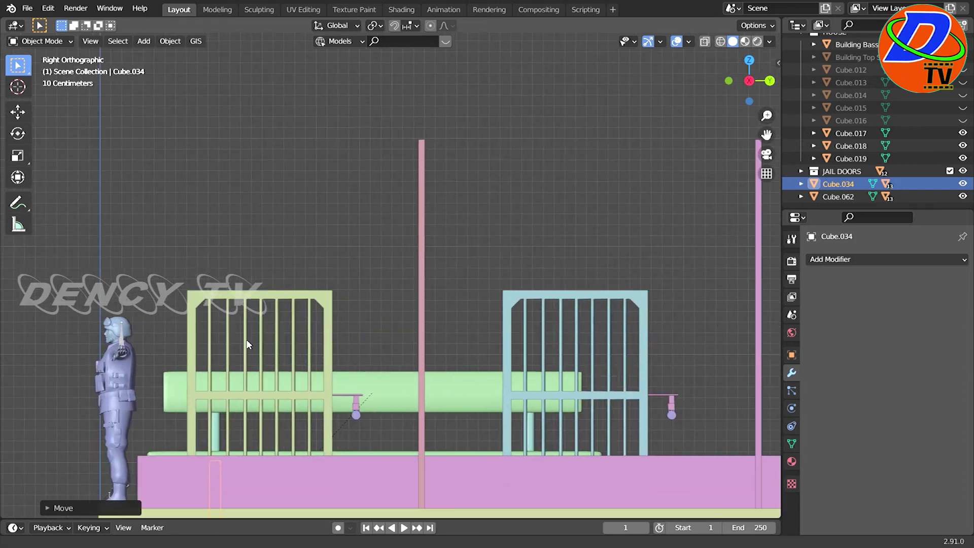
key(g)
key(z)
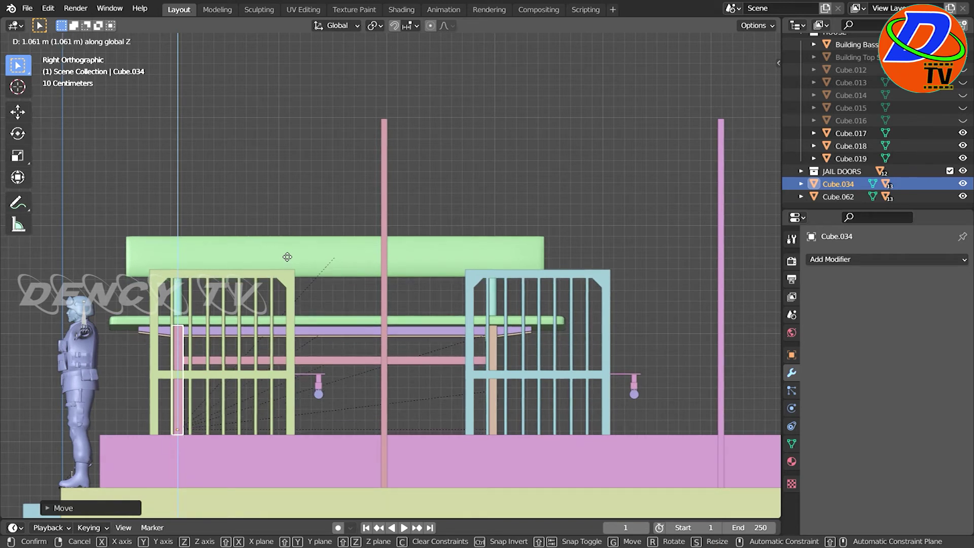
Confirm the raised bench, scale it down, and orbit around it
click(286, 257)
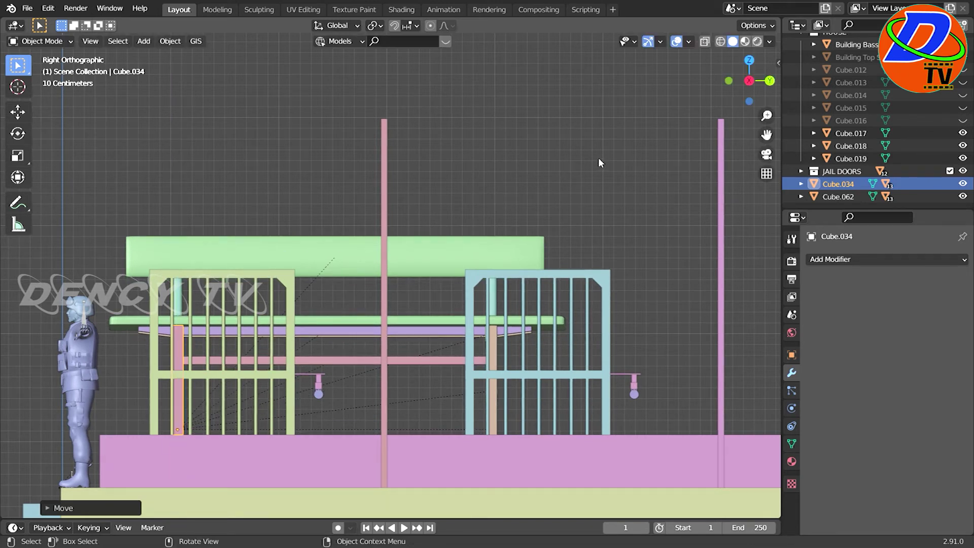
key(s)
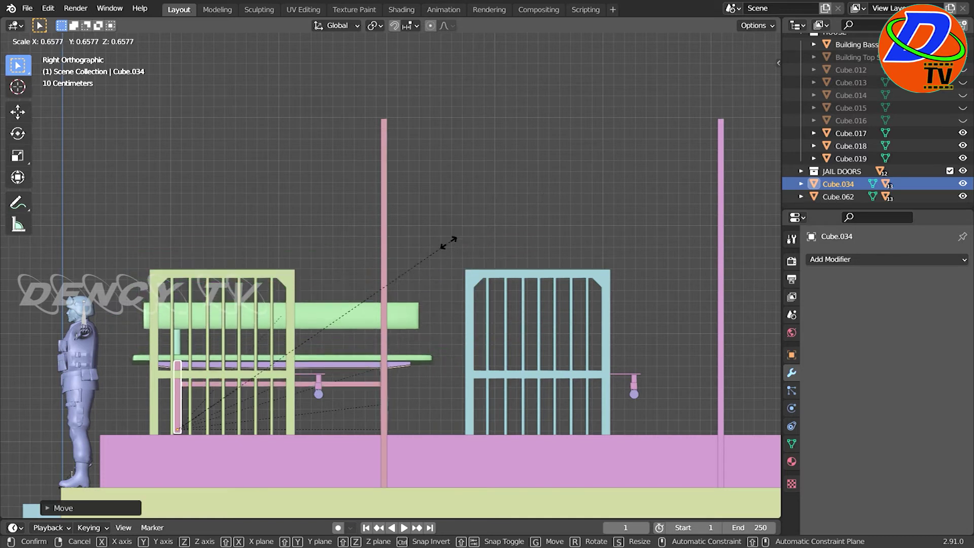
click(374, 288)
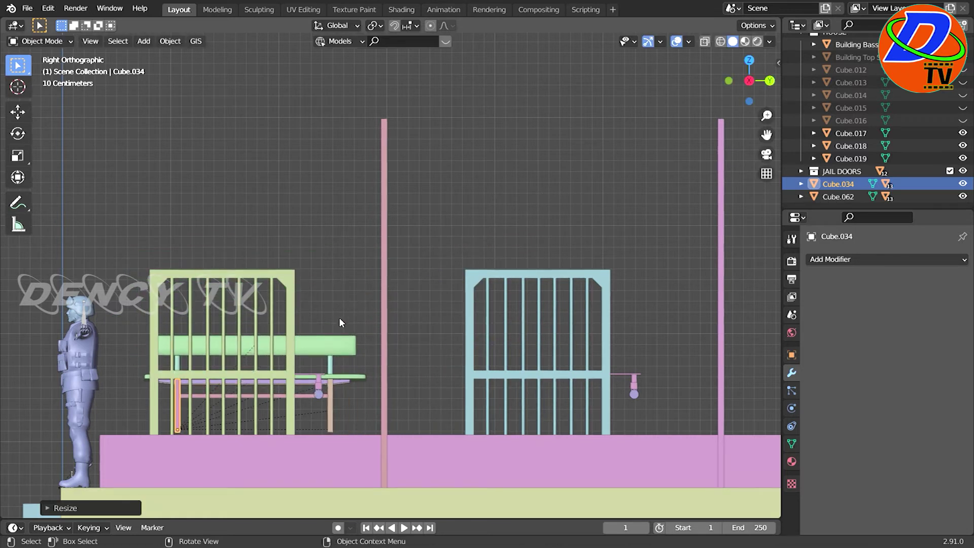
key(KP_5)
middle_drag(339, 312, 461, 294)
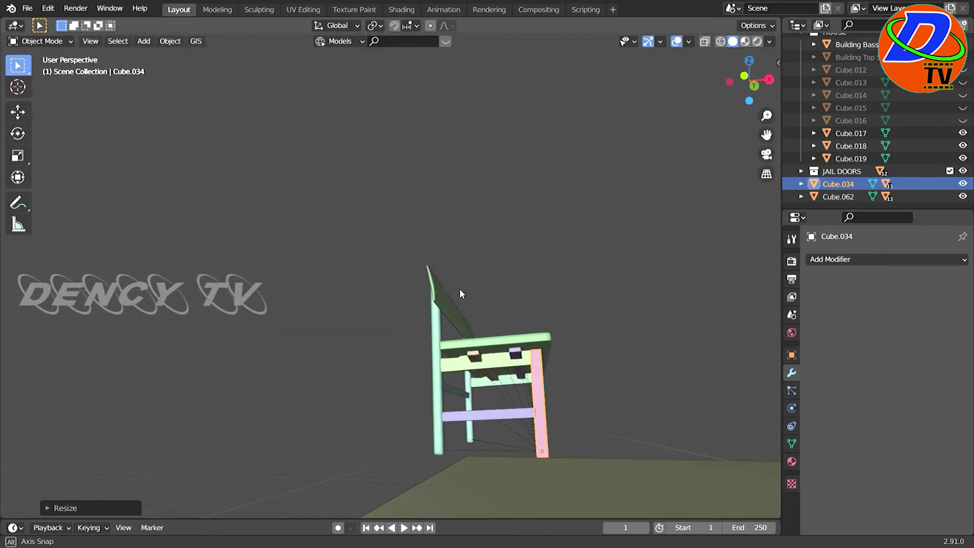
key(KP_3)
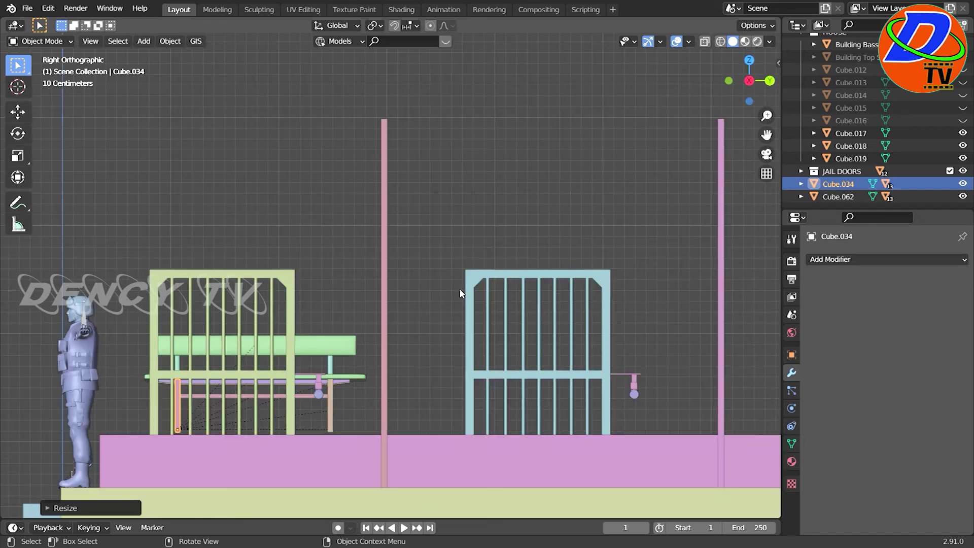
key(KP_Decimal)
mouse_move(376, 314)
middle_down()
mouse_move(510, 287)
mouse_move(683, 288)
middle_up()
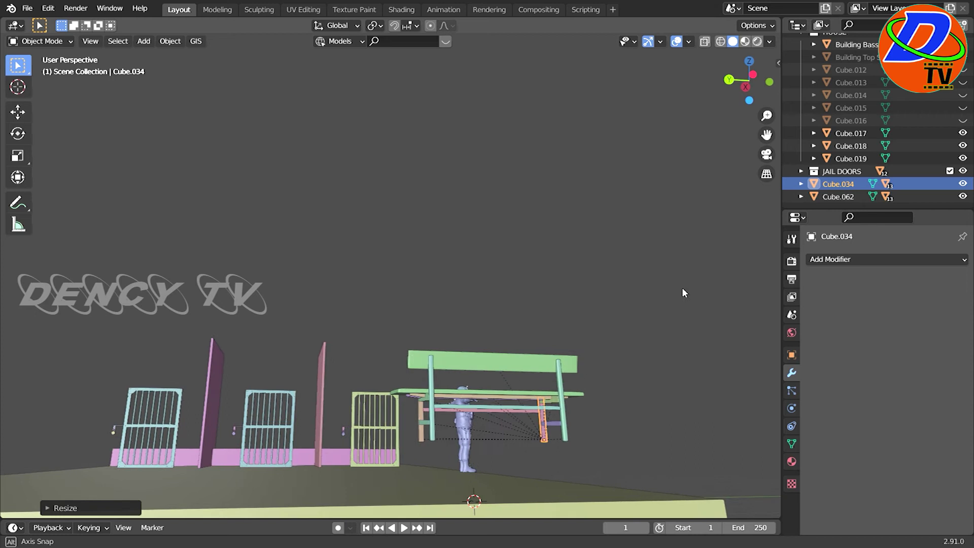
alt+middle_drag(682, 293, 682, 293)
Hide the pink base platform Cube.019 and lower the bench along Z
click(584, 459)
key(h)
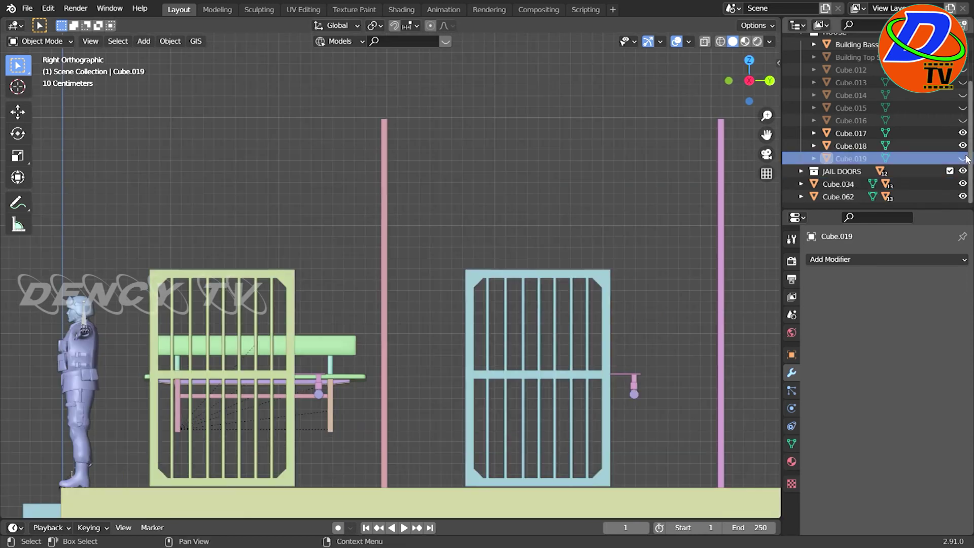
click(181, 414)
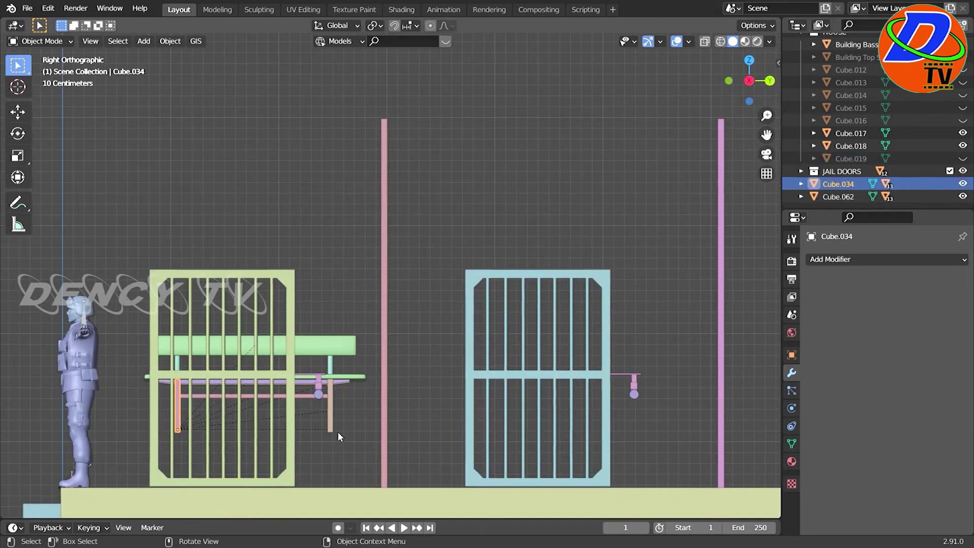
key(g)
key(z)
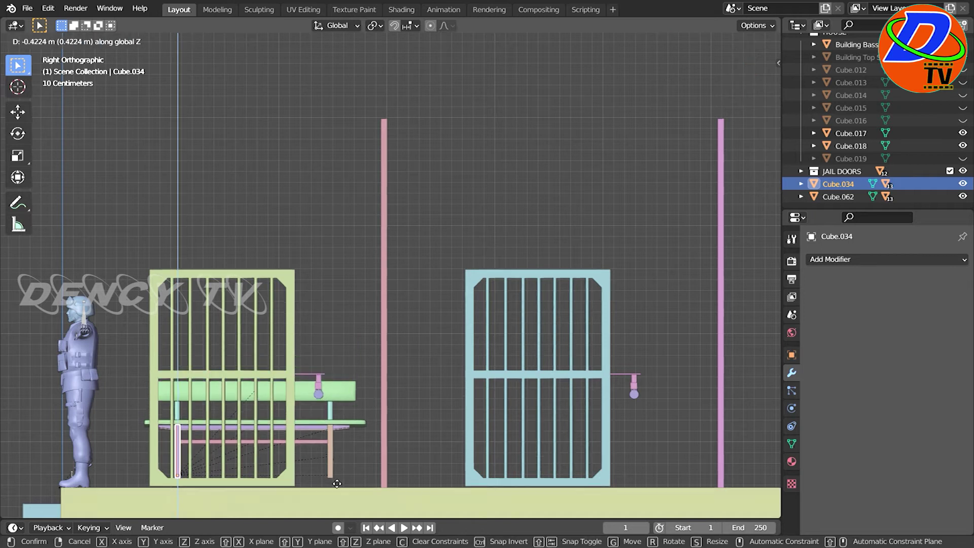
click(335, 492)
scroll(461, 302, up, 4)
scroll(384, 410, up, 1)
scroll(606, 167, down, 1)
Rest the bench on the floor and scale it down to about 0.69
key(g)
key(z)
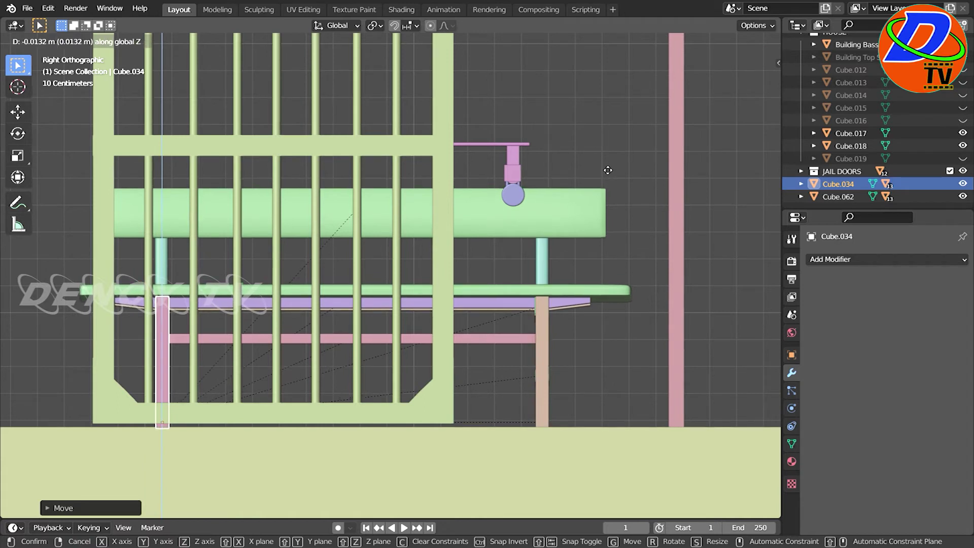
click(602, 164)
key(s)
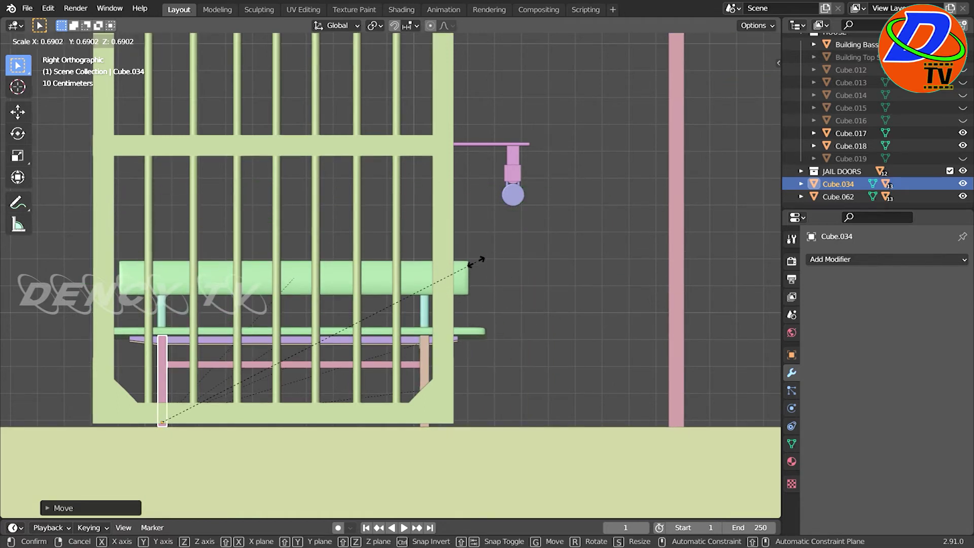
click(476, 261)
scroll(476, 266, down, 3)
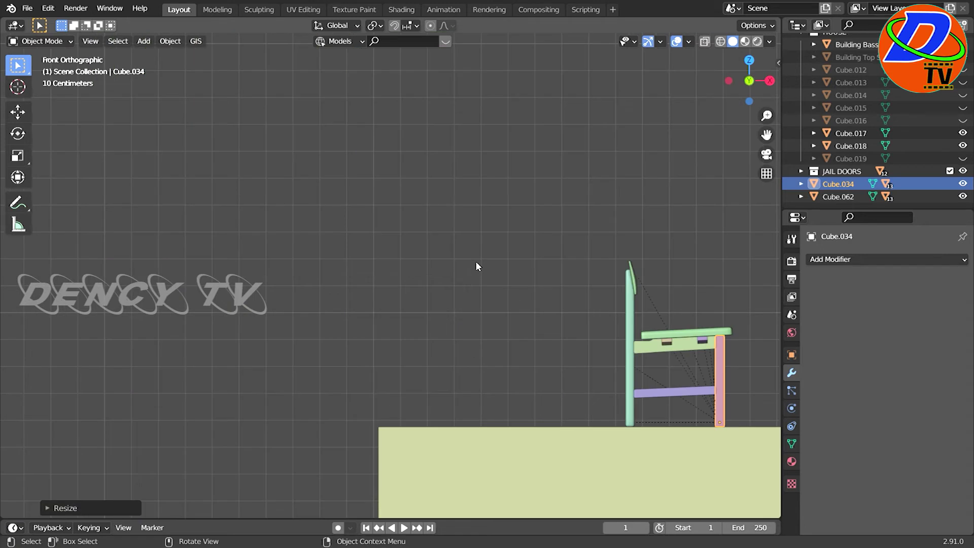
Select the bench and, in front view, move it along X beside the soldier
scroll(512, 277, down, 2)
mouse_move(515, 284)
middle_down()
mouse_move(496, 386)
mouse_move(482, 402)
middle_up()
scroll(554, 397, down, 4)
shift+middle_drag(579, 343, 354, 350)
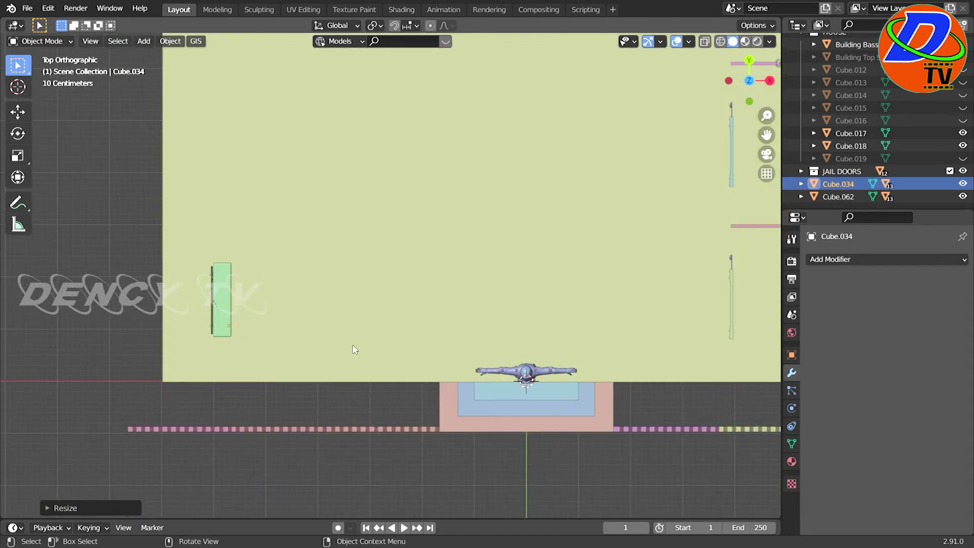
click(227, 325)
middle_drag(228, 325, 224, 333)
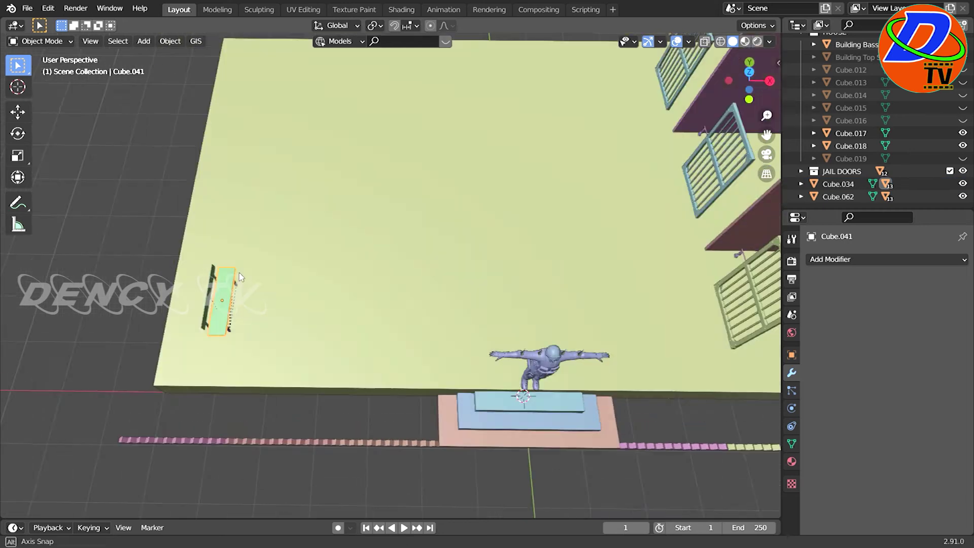
click(224, 333)
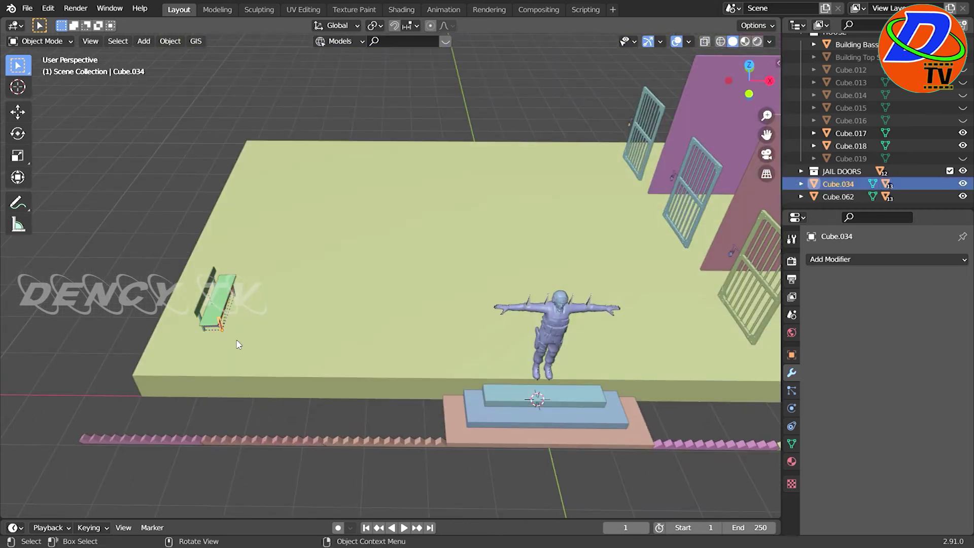
key(KP_1)
key(g)
key(x)
click(523, 341)
Enlarge the bench and rotate it 90 degrees about Z
scroll(575, 360, up, 2)
scroll(451, 395, up, 2)
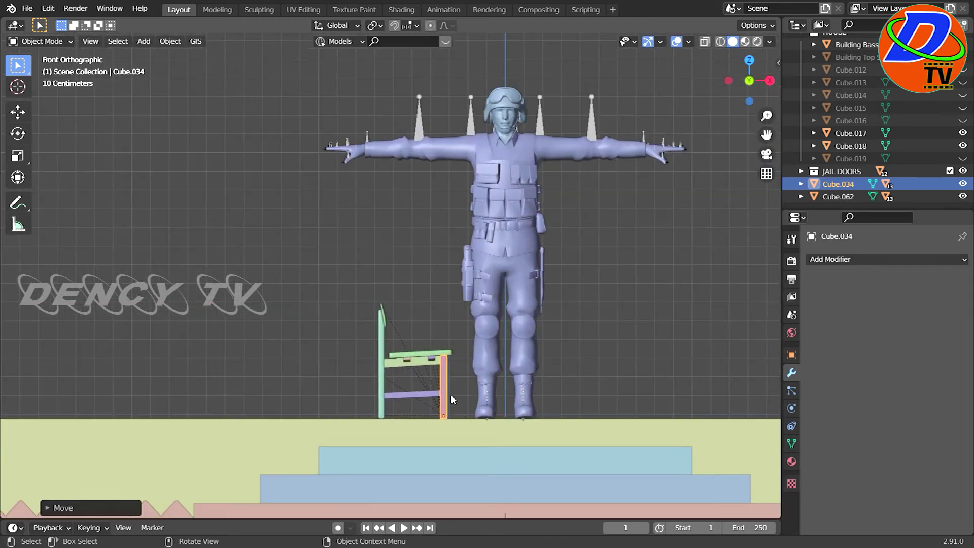
key(s)
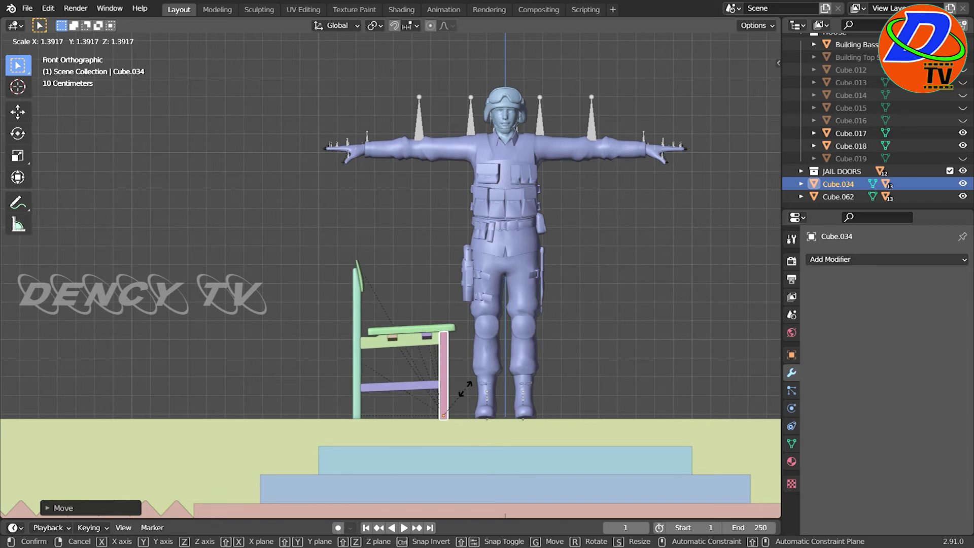
click(463, 392)
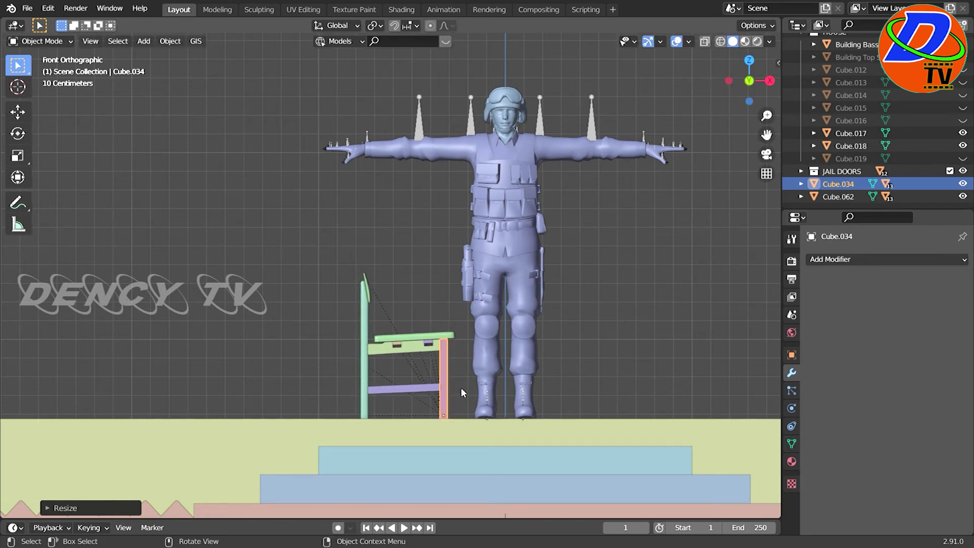
middle_drag(463, 392, 284, 419)
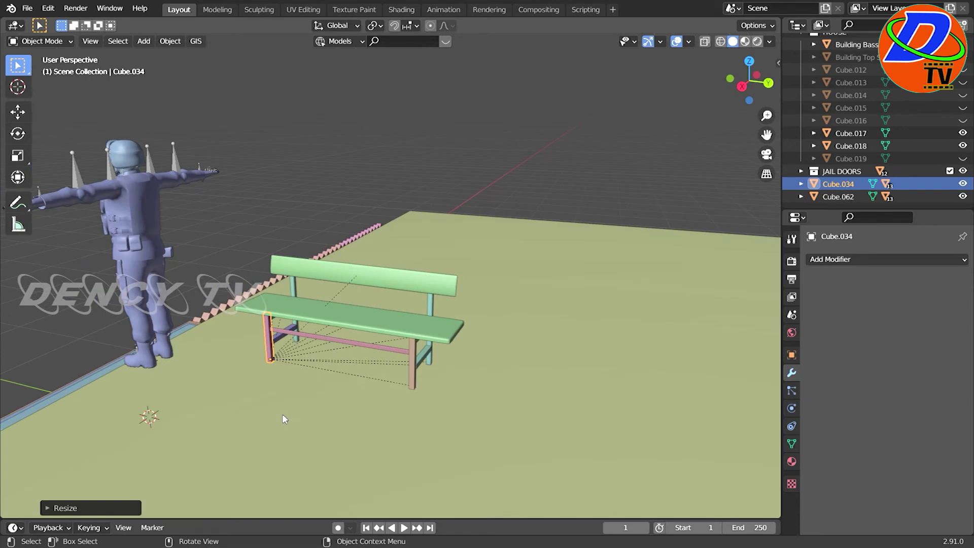
text(rz90)
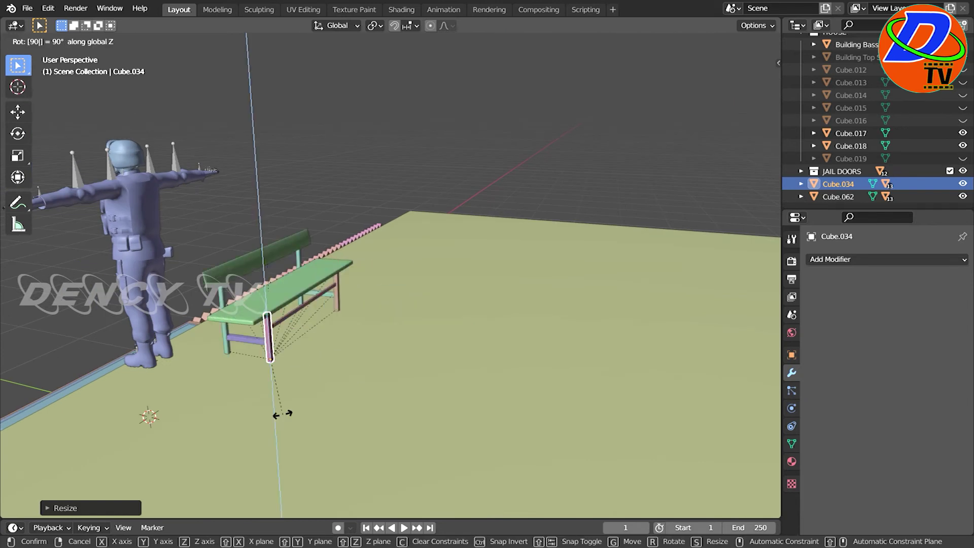
key(Return)
In top view, shift the bench about 1.737 m along X near the floor's front edge
key(KP_7)
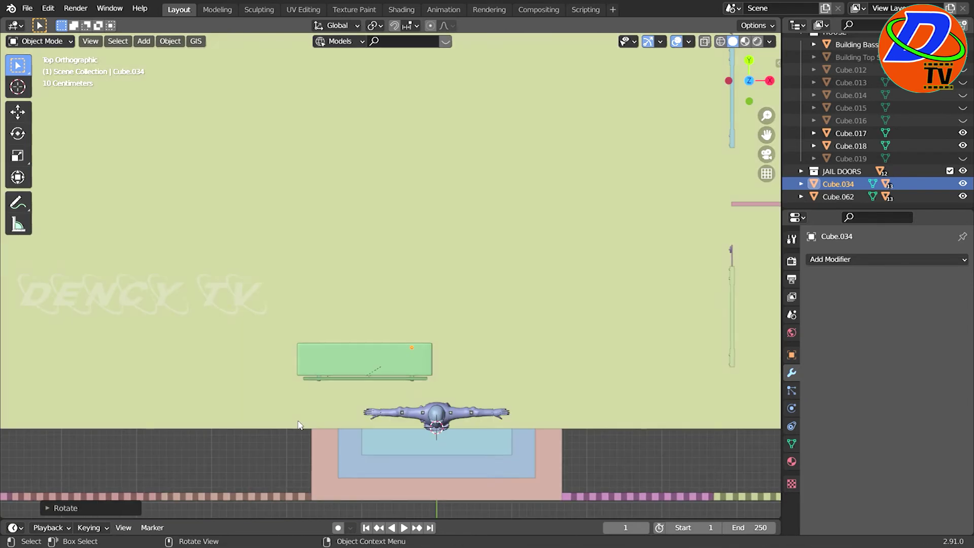
key(g)
key(x)
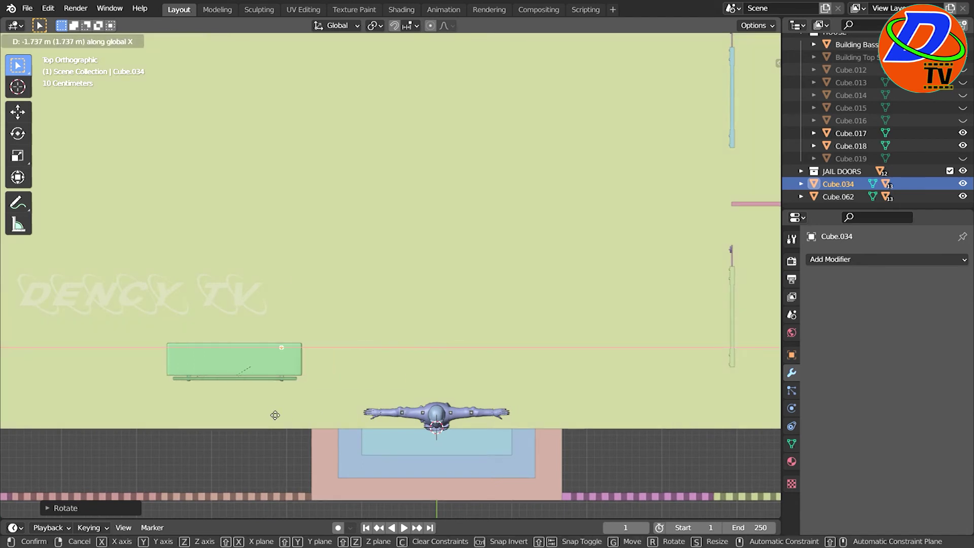
click(274, 415)
key(g)
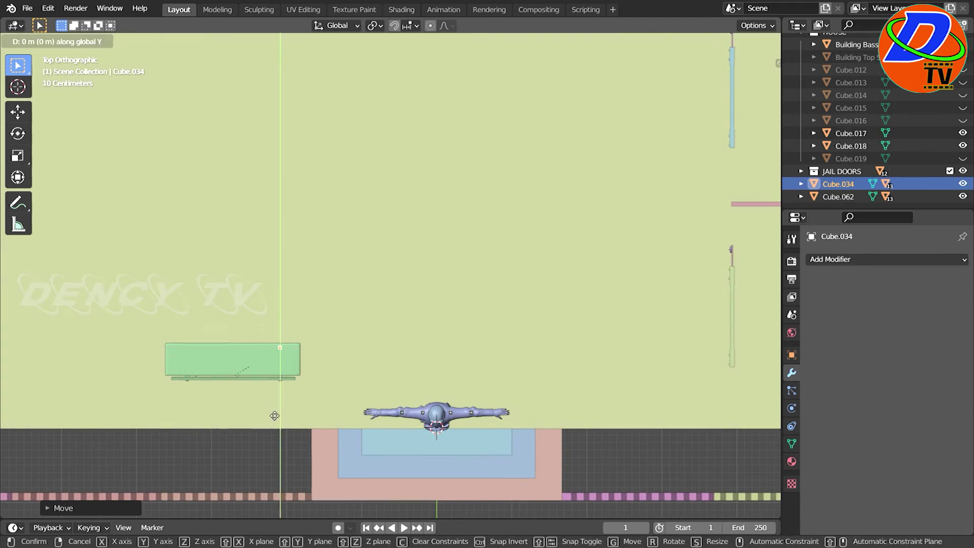
click(276, 396)
scroll(276, 393, down, 2)
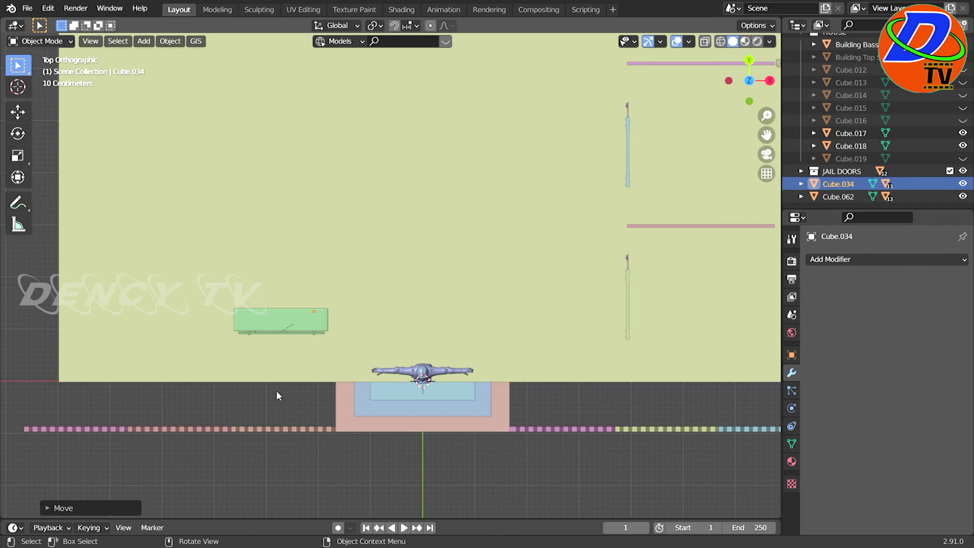
scroll(276, 390, down, 3)
middle_drag(541, 442, 473, 307)
click(47, 272)
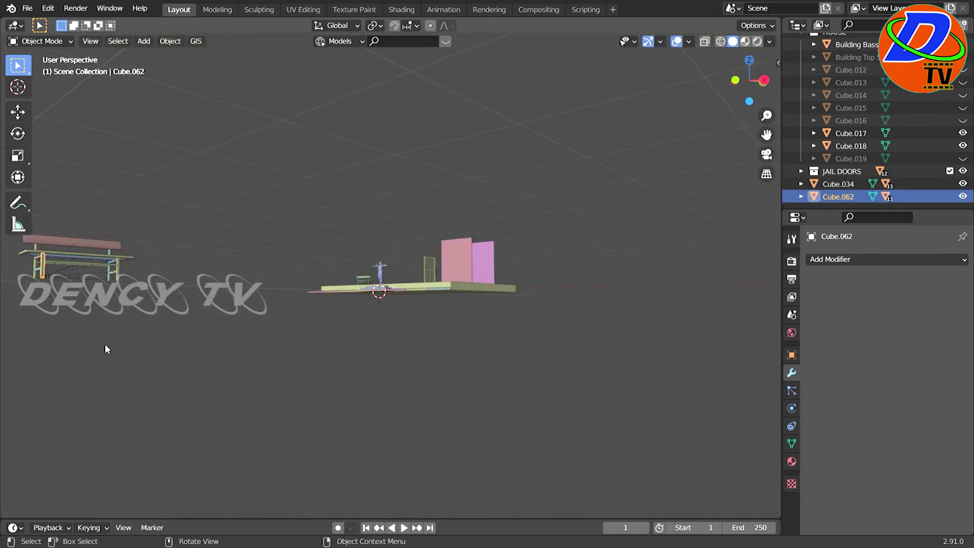
In front view, move the second bench along X and down onto the floor
key(KP_1)
scroll(104, 349, up, 6)
scroll(147, 405, up, 5)
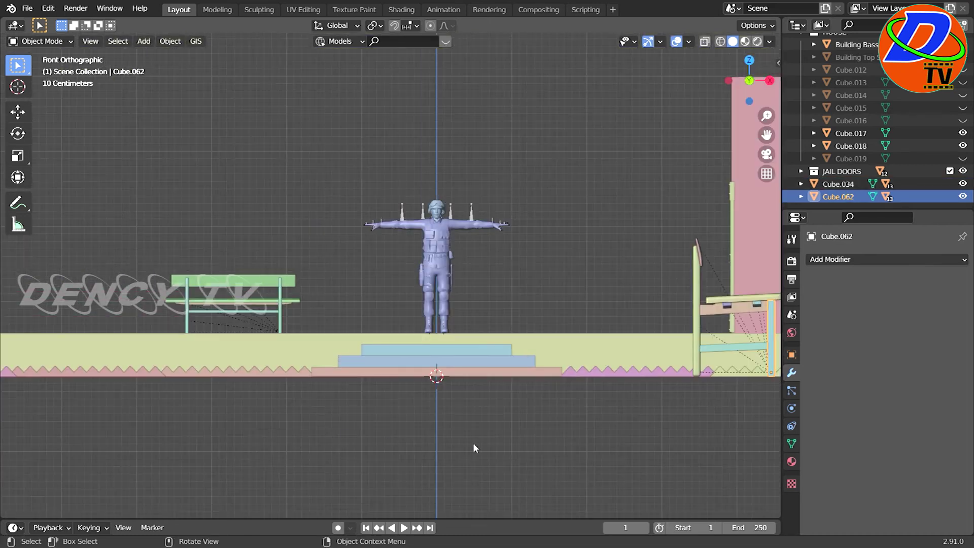
key(g)
key(x)
click(748, 393)
scroll(92, 229, up, 3)
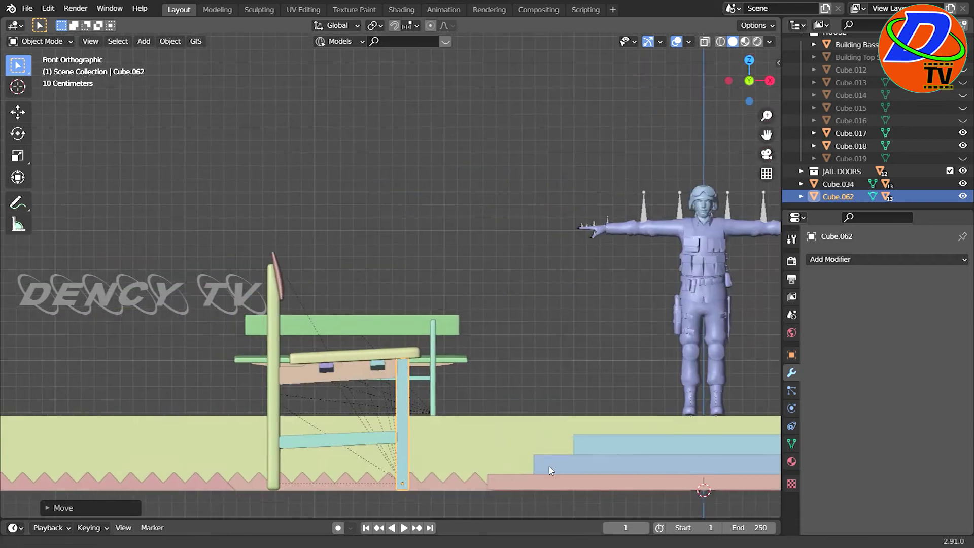
key(g)
key(z)
click(557, 392)
Shrink the second bench to about 0.43 and slide it along X left of the soldier
key(s)
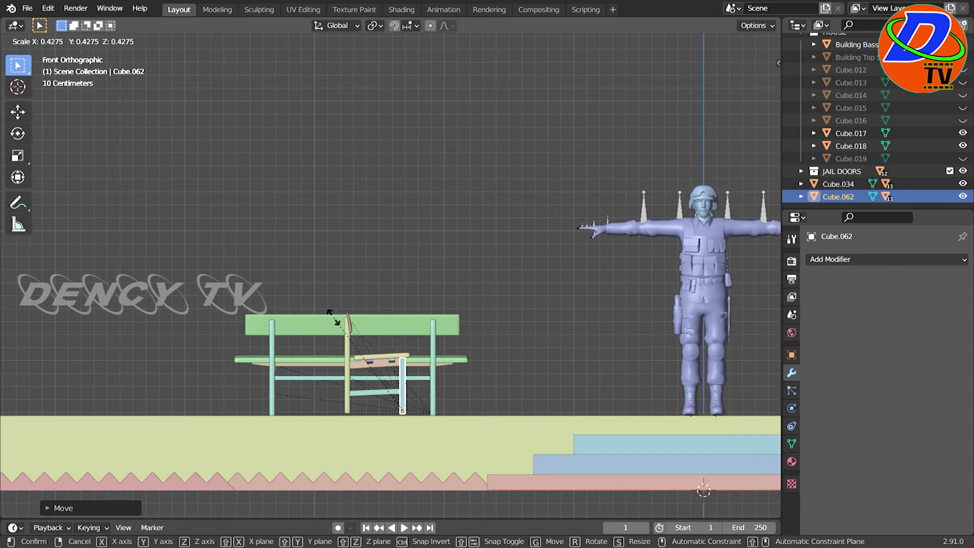
click(335, 321)
key(g)
key(x)
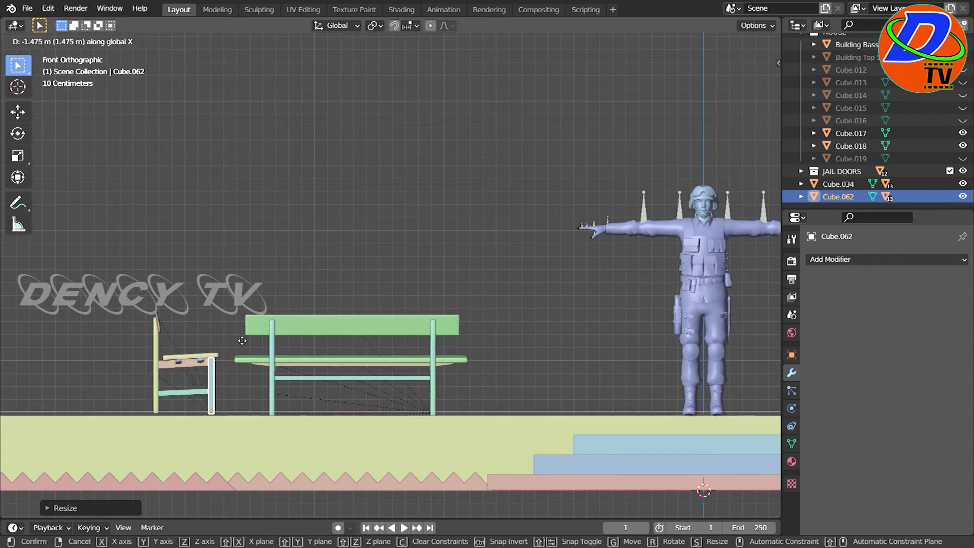
click(213, 337)
scroll(329, 361, down, 2)
scroll(330, 361, down, 3)
key(g)
key(x)
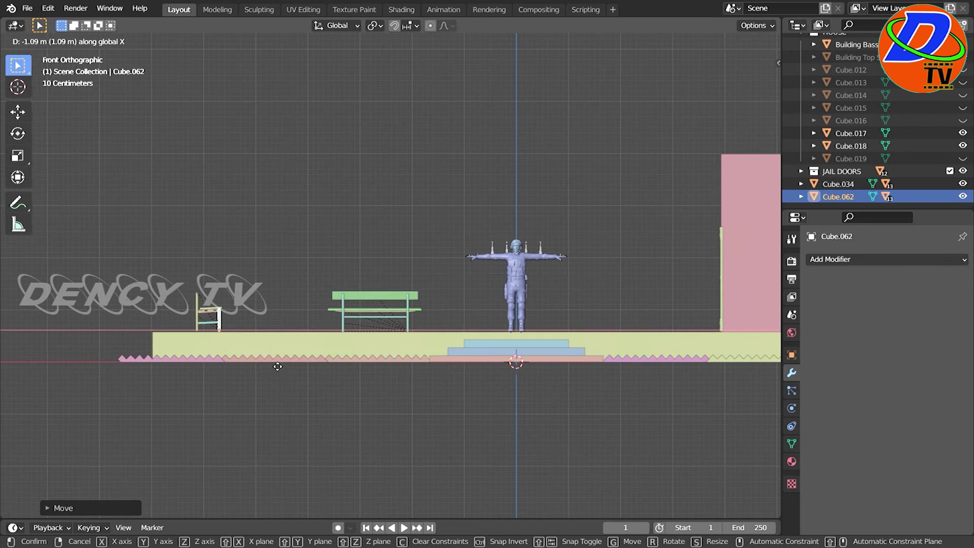
click(267, 361)
In top view, move the bench along Y near the back edge, then enlarge the Outliner
key(KP_7)
key(g)
key(y)
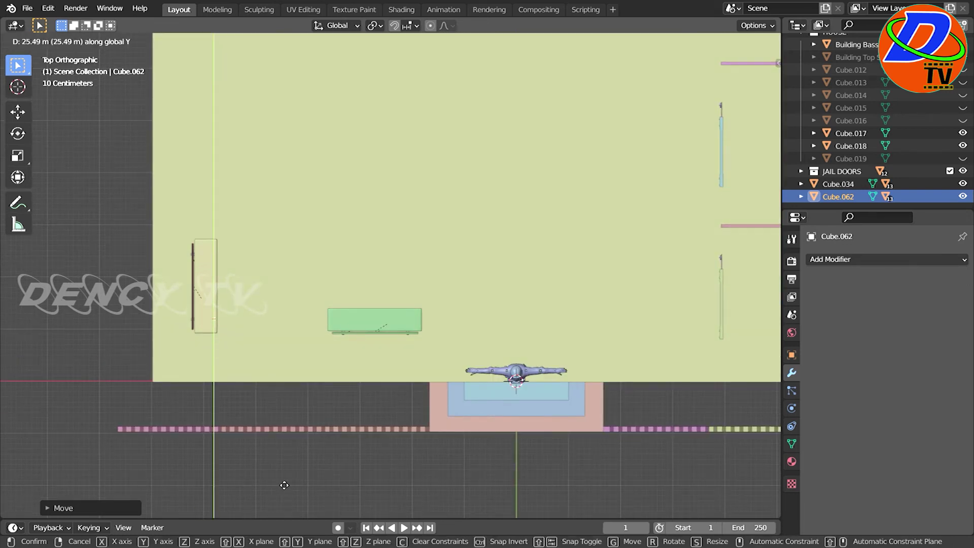
click(280, 476)
scroll(306, 423, down, 1)
middle_drag(306, 422, 358, 338)
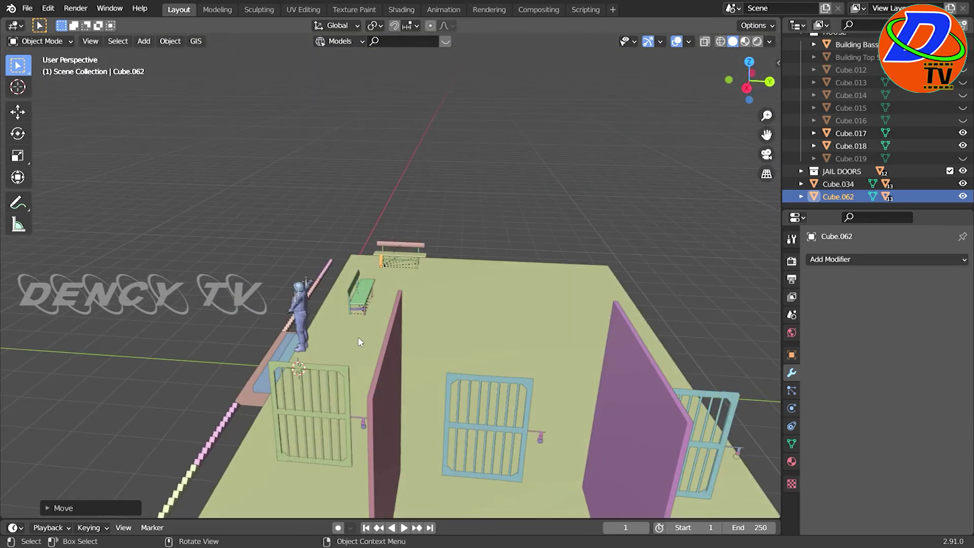
drag(939, 215, 939, 274)
click(963, 217)
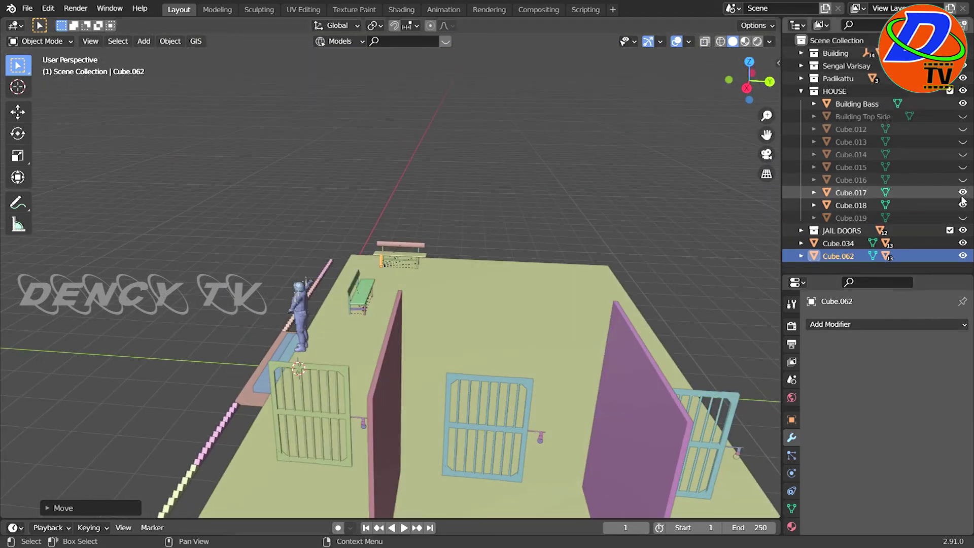
Hide partition walls Cube.017 and Cube.018, and show walls Cube.012 and Cube.014
click(963, 192)
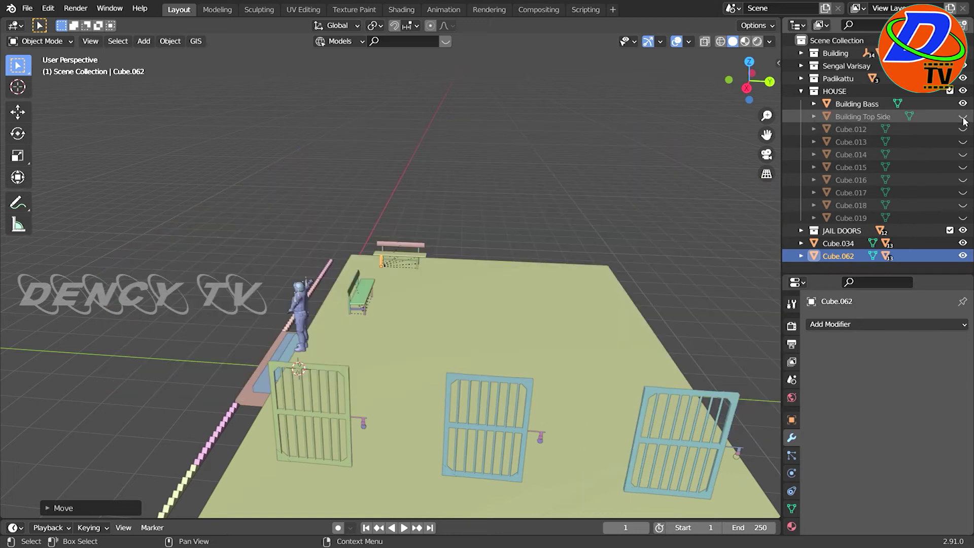
click(962, 129)
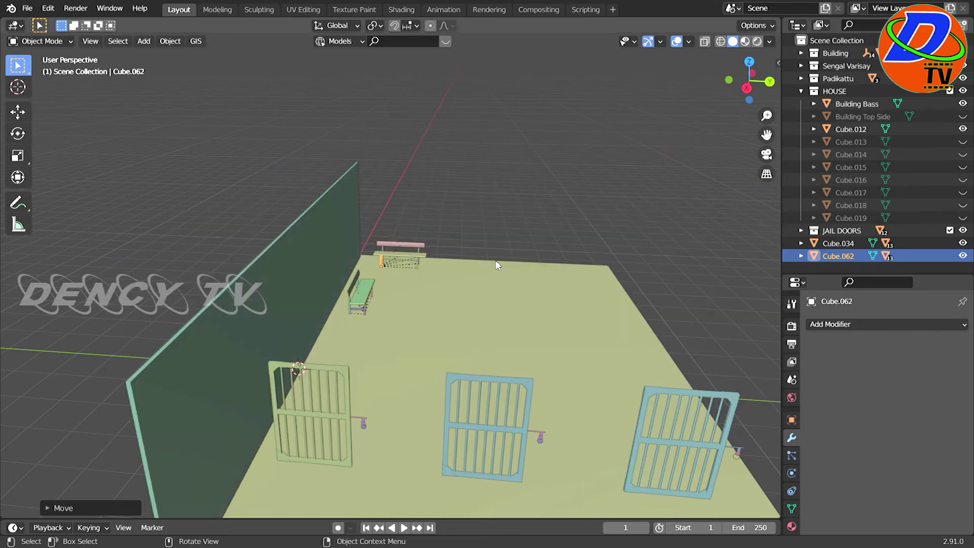
click(963, 142)
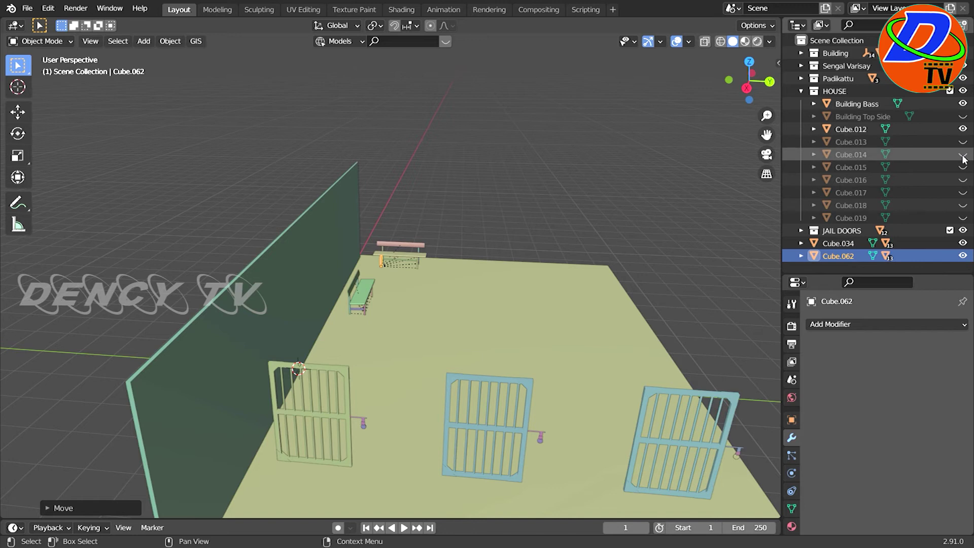
click(962, 154)
middle_drag(520, 282, 367, 379)
scroll(426, 354, up, 2)
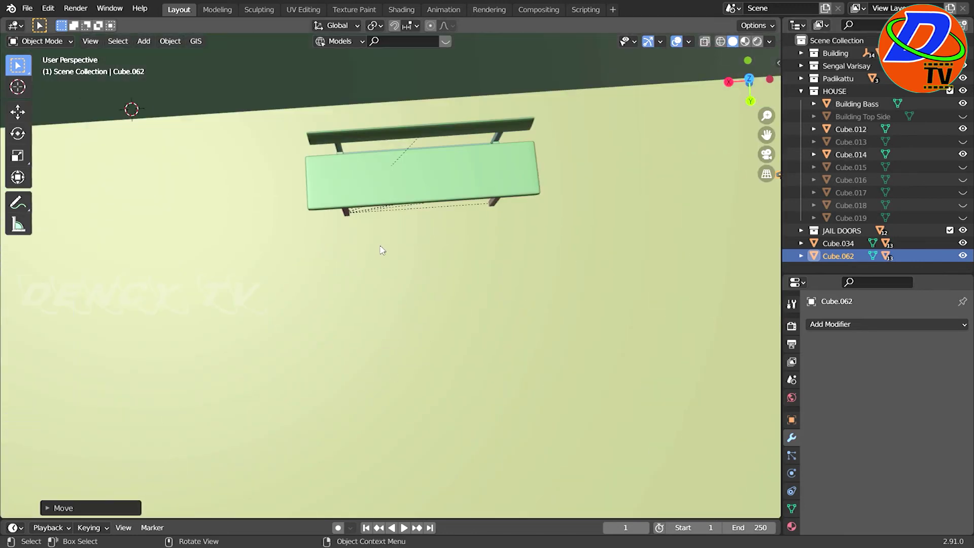
Move the green bench Cube.034 along Y against the dark green wall
click(347, 216)
key(g)
key(y)
click(401, 251)
key(KP_7)
shift+middle_drag(513, 301, 537, 131)
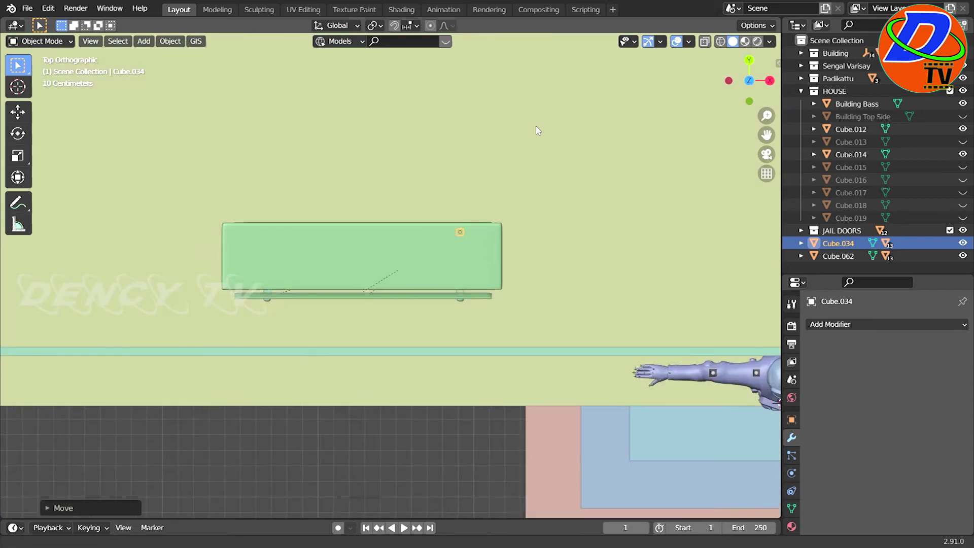
key(g)
key(y)
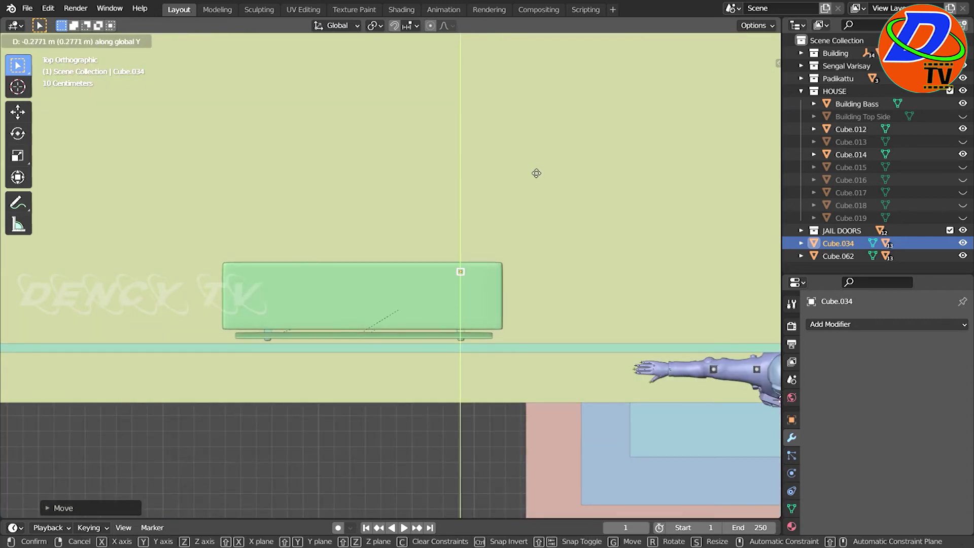
click(533, 171)
Select the second bench Cube.062 and rotate it 90 degrees in top view
scroll(530, 173, down, 4)
shift+middle_drag(311, 277, 436, 308)
middle_drag(341, 280, 324, 255)
click(425, 272)
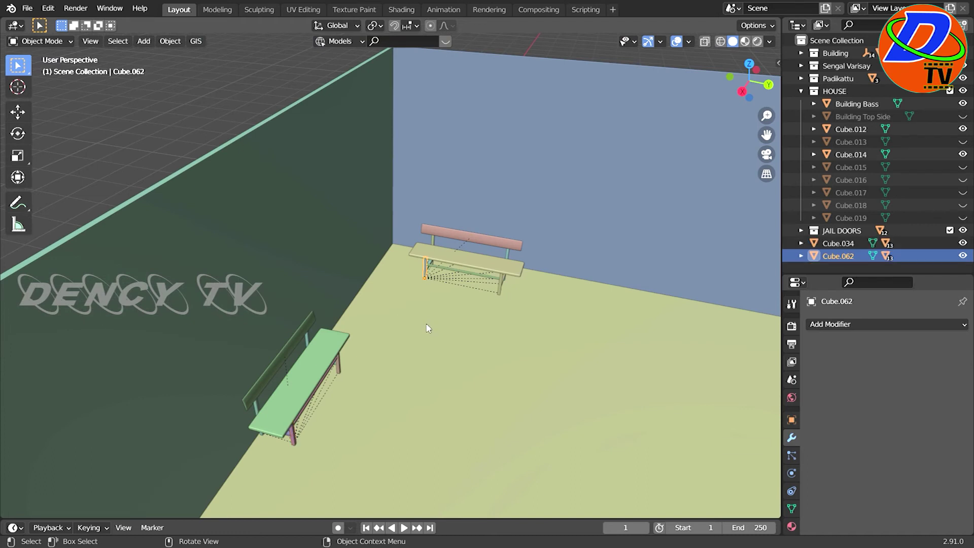
key(KP_7)
text(r90)
key(Return)
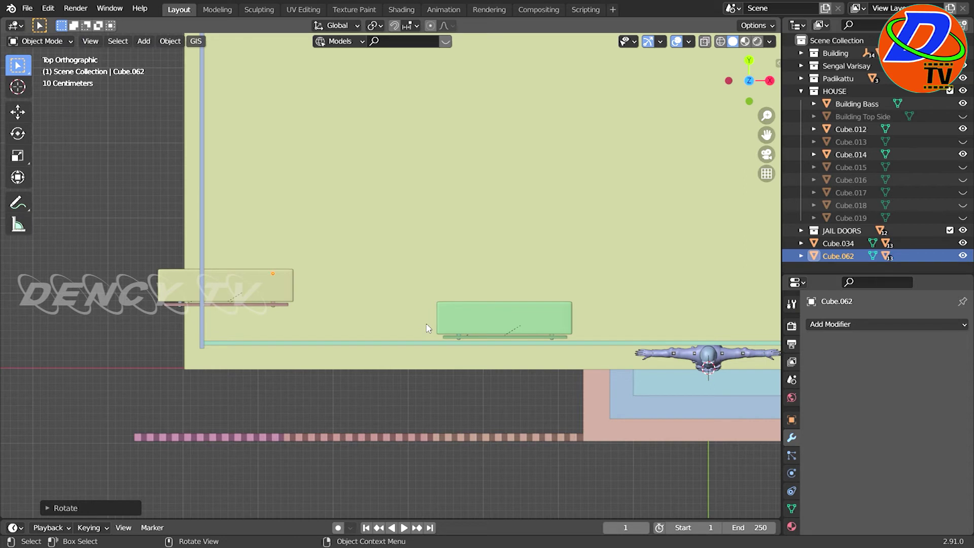
Move Cube.062 along Y and X to sit beside the green bench
key(g)
key(y)
click(433, 360)
key(g)
key(x)
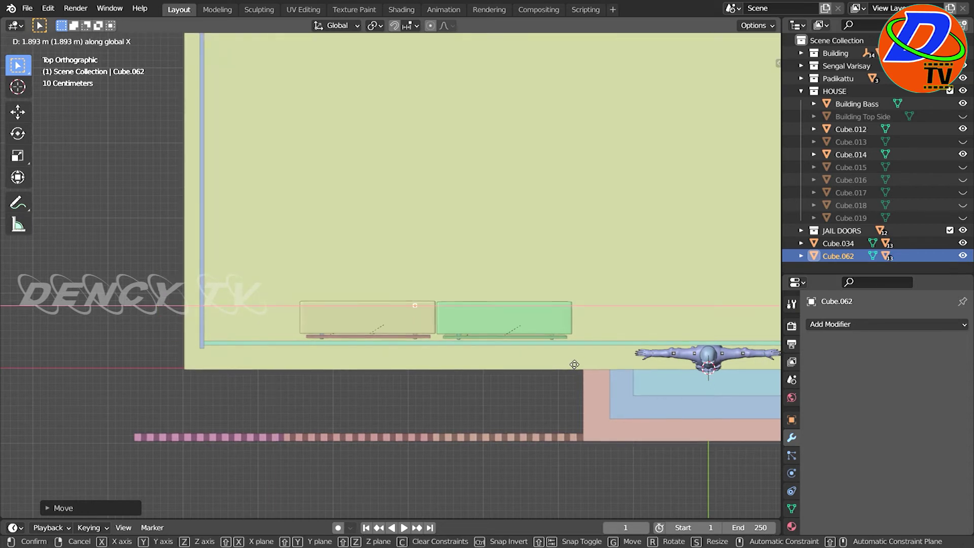
click(575, 364)
Nudge Cube.062 along Y so it lines up with the green bench
scroll(558, 350, up, 6)
scroll(521, 315, up, 3)
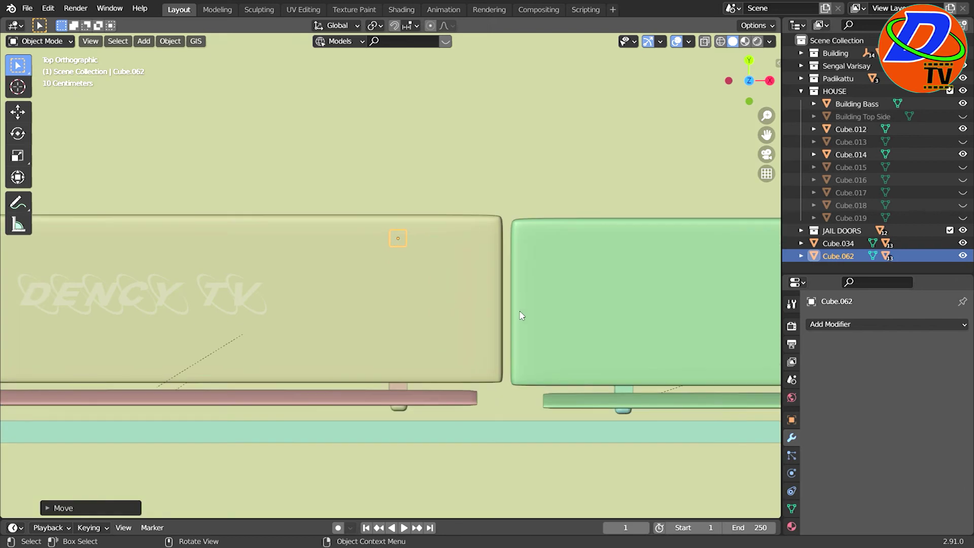
key(g)
key(y)
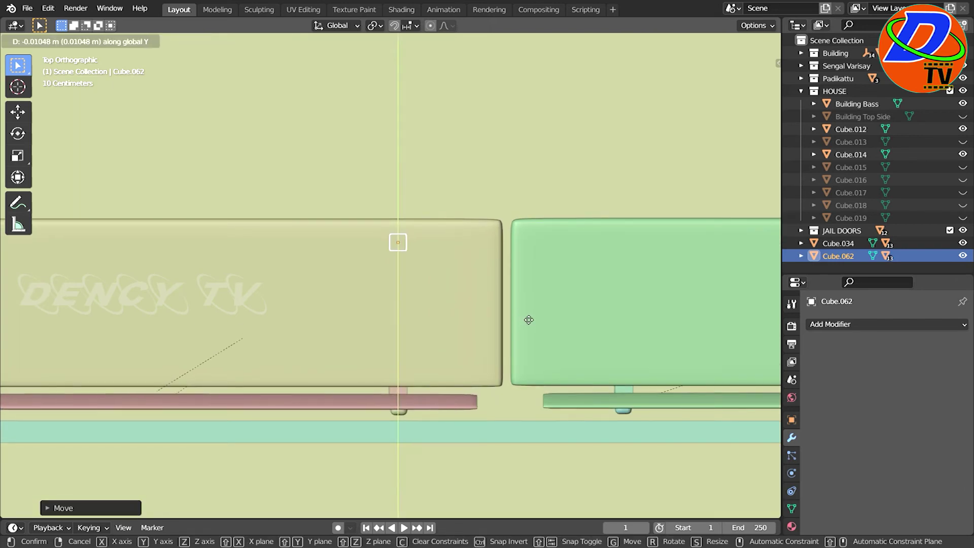
click(529, 320)
key(KP_3)
scroll(524, 320, down, 2)
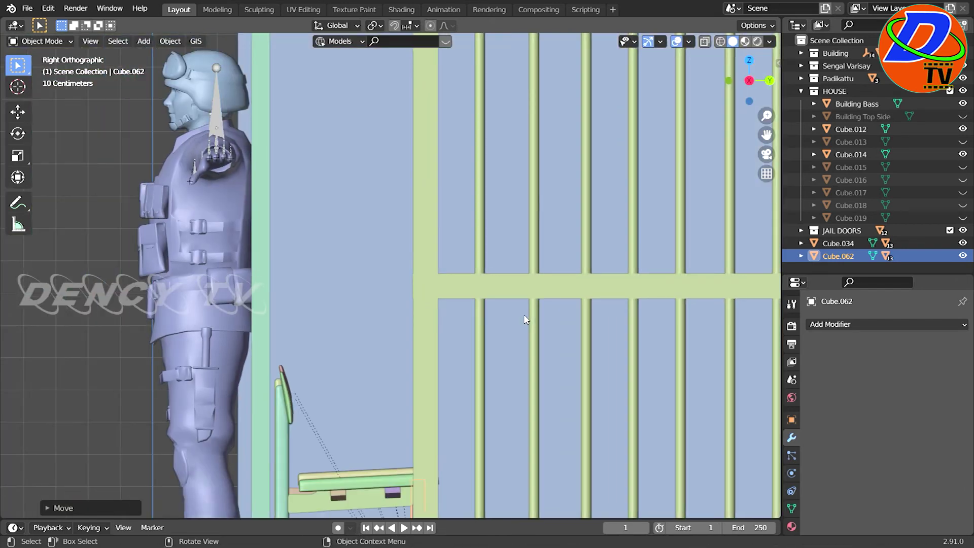
Rescale Cube.062 slightly and lower it along Z to rest on the floor
scroll(482, 320, down, 2)
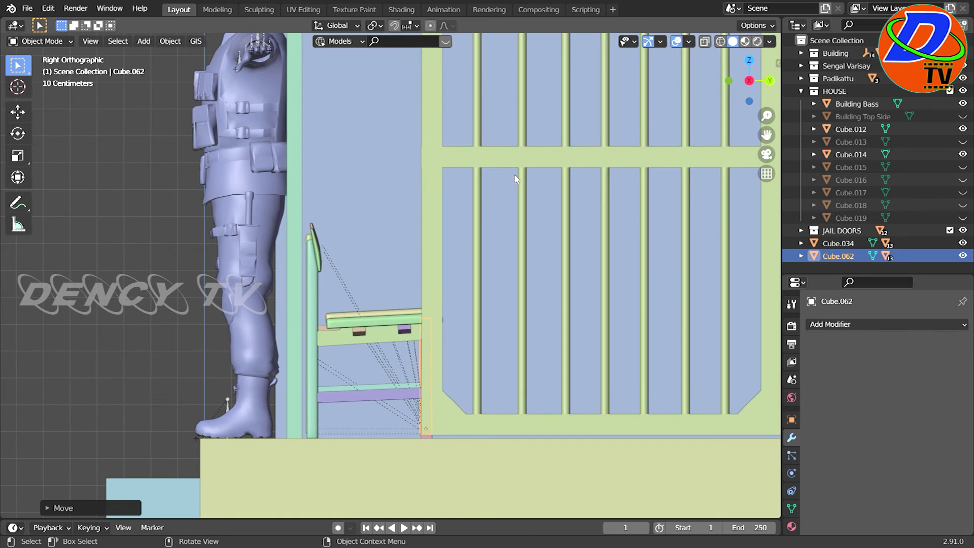
key(s)
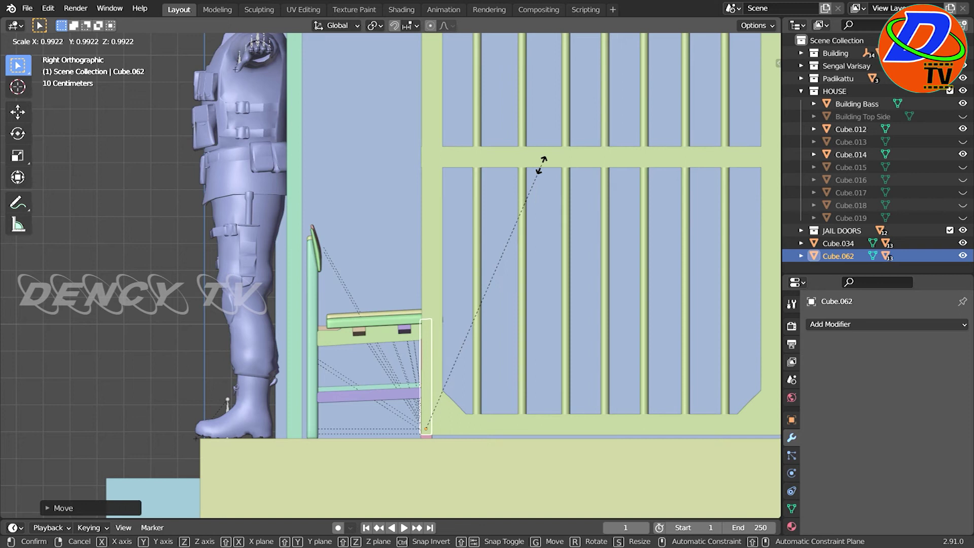
click(542, 165)
key(g)
key(z)
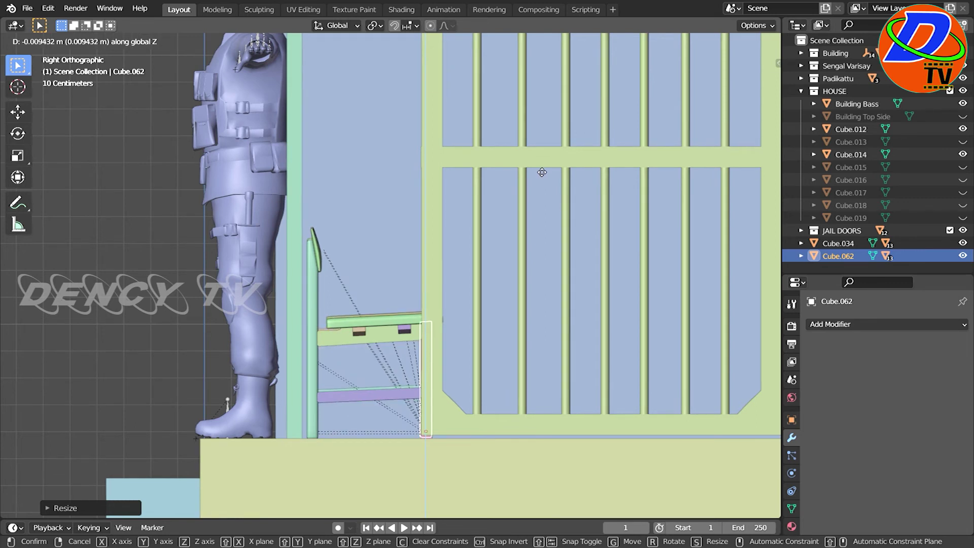
click(539, 175)
key(g)
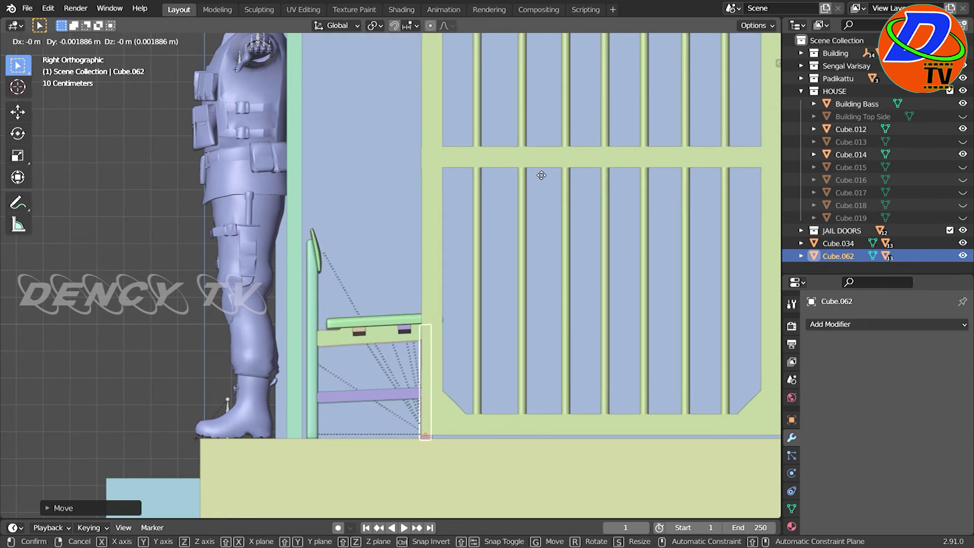
click(539, 175)
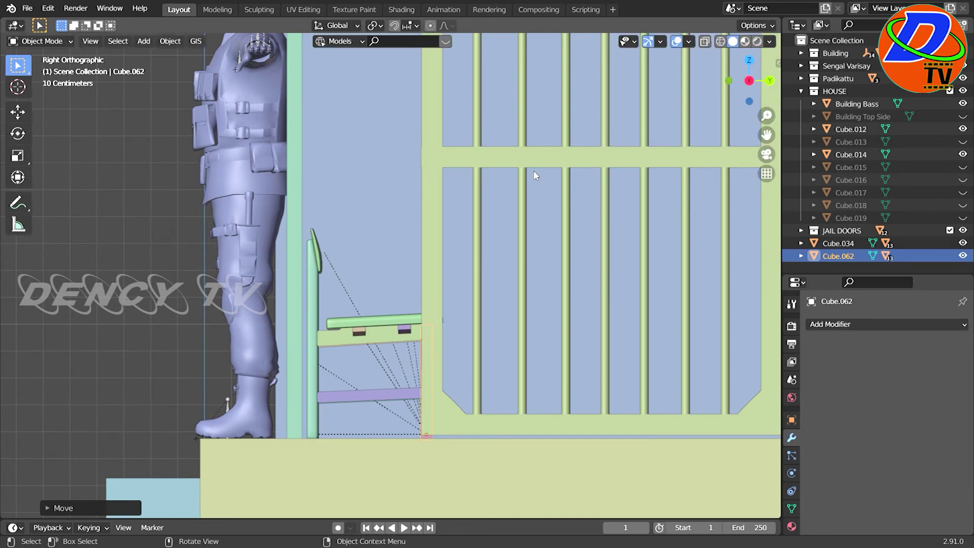
mouse_move(535, 175)
middle_down()
mouse_move(307, 359)
mouse_move(341, 366)
mouse_move(419, 337)
mouse_move(591, 87)
mouse_move(362, 394)
mouse_move(386, 422)
mouse_move(418, 419)
middle_up()
Import the Bibliotheque bookshelf FBX and move it about 1.835 m along Y into the room
click(572, 90)
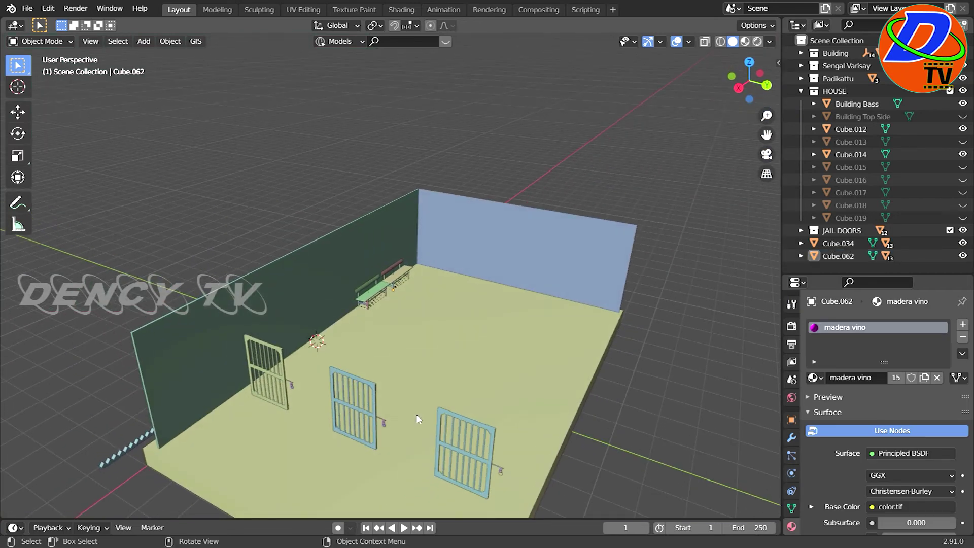
click(27, 9)
mouse_move(47, 209)
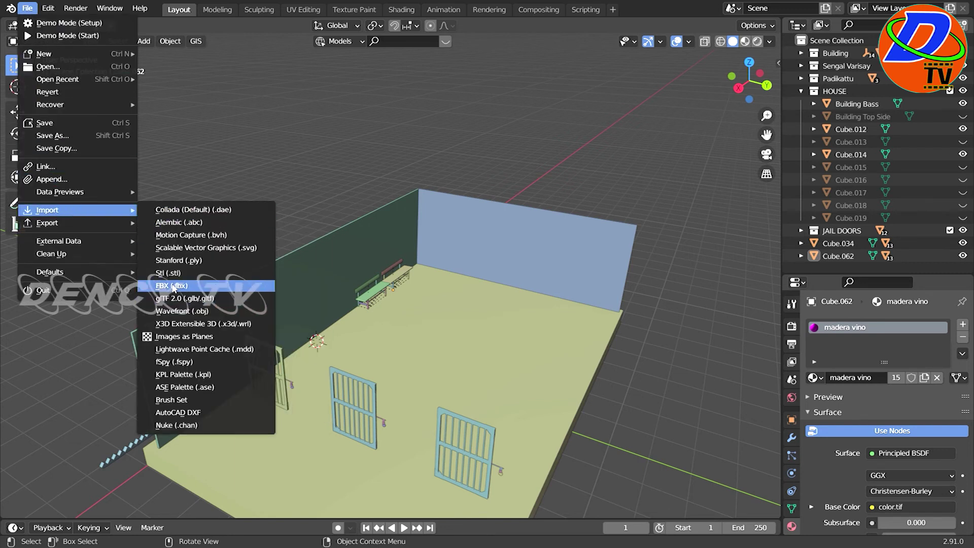
click(172, 287)
key(g)
key(y)
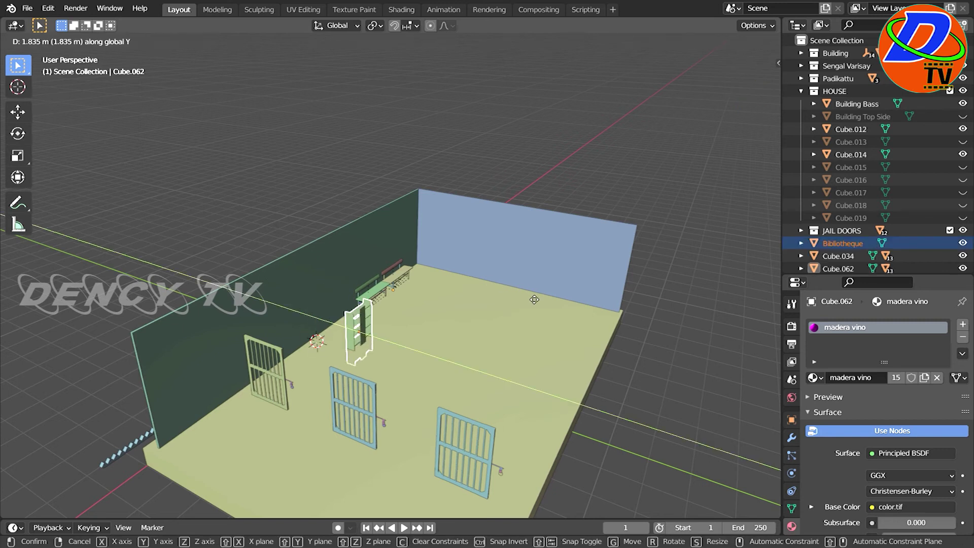
Adjust the jail door's height with a vertical Z move in right side view
click(534, 299)
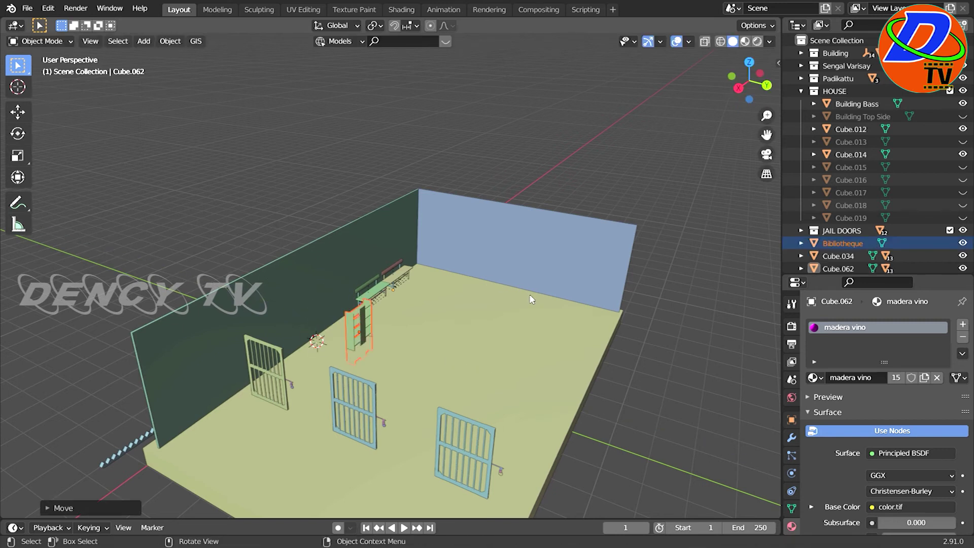
key(KP_3)
scroll(532, 300, up, 3)
scroll(507, 301, up, 5)
scroll(477, 302, up, 4)
scroll(462, 302, down, 1)
key(g)
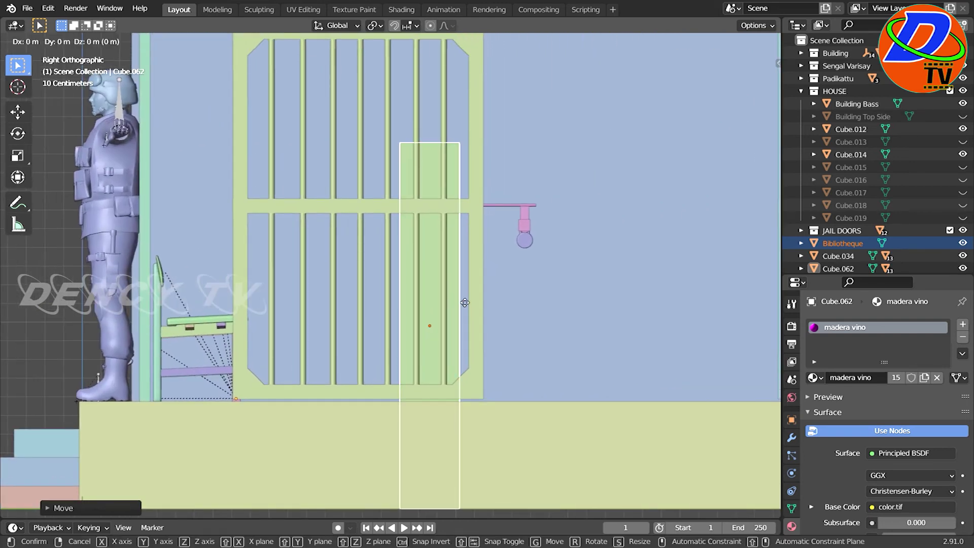
key(z)
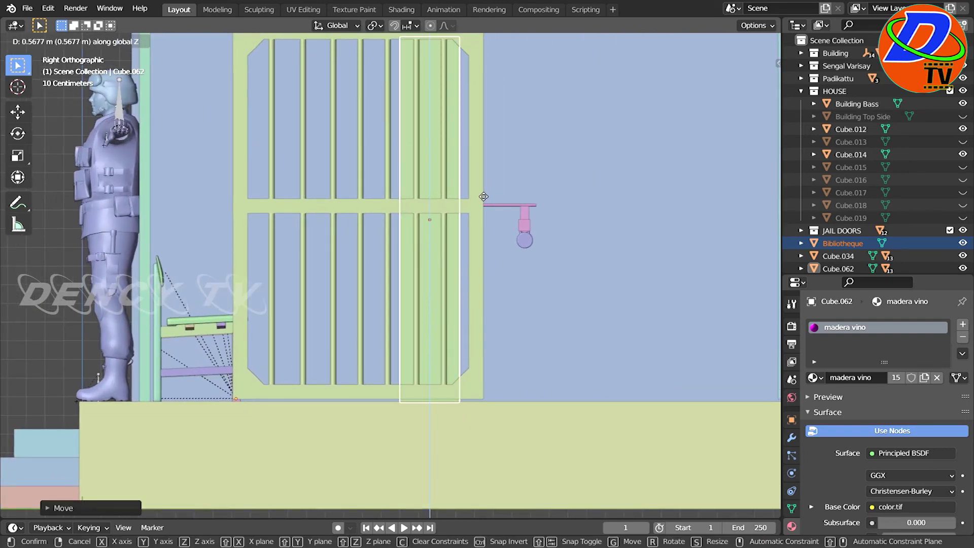
click(483, 196)
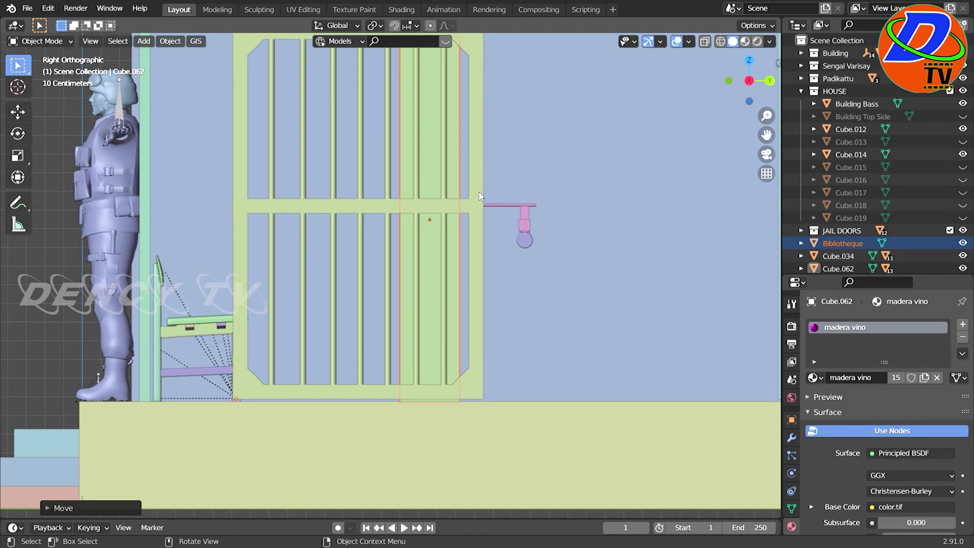
Rotate the bookshelf 90° around Z from the back view
key(ctrl+KP_1)
scroll(420, 258, down, 5)
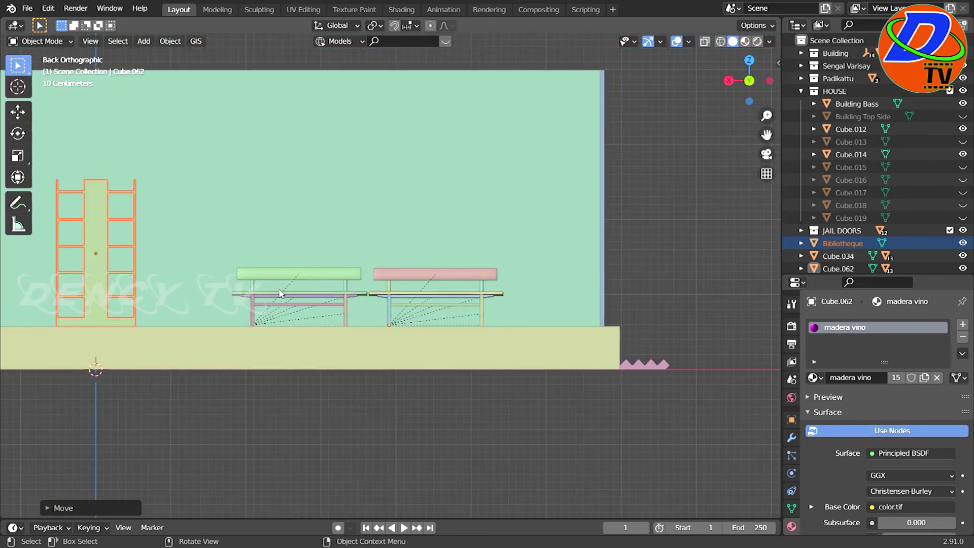
key(r)
text(z90)
key(Return)
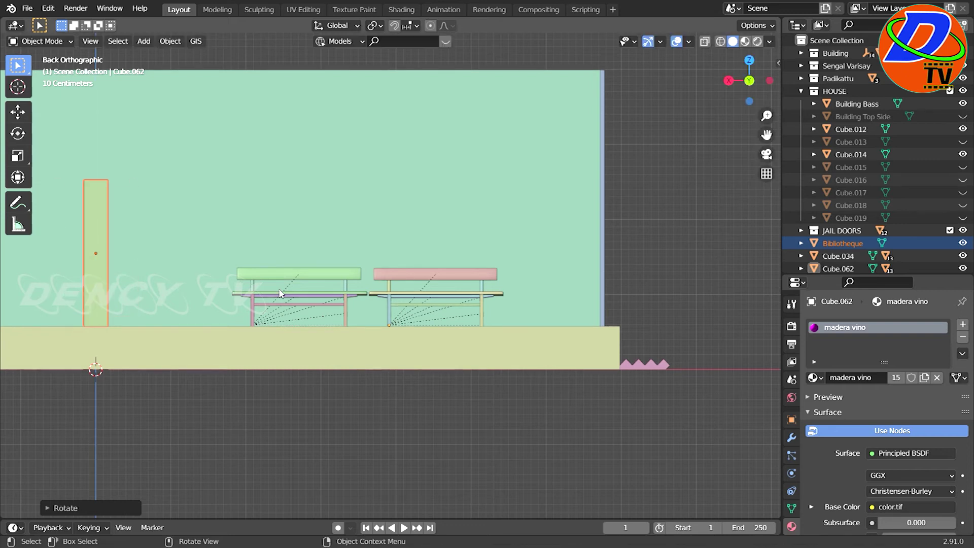
middle_drag(280, 294, 307, 333)
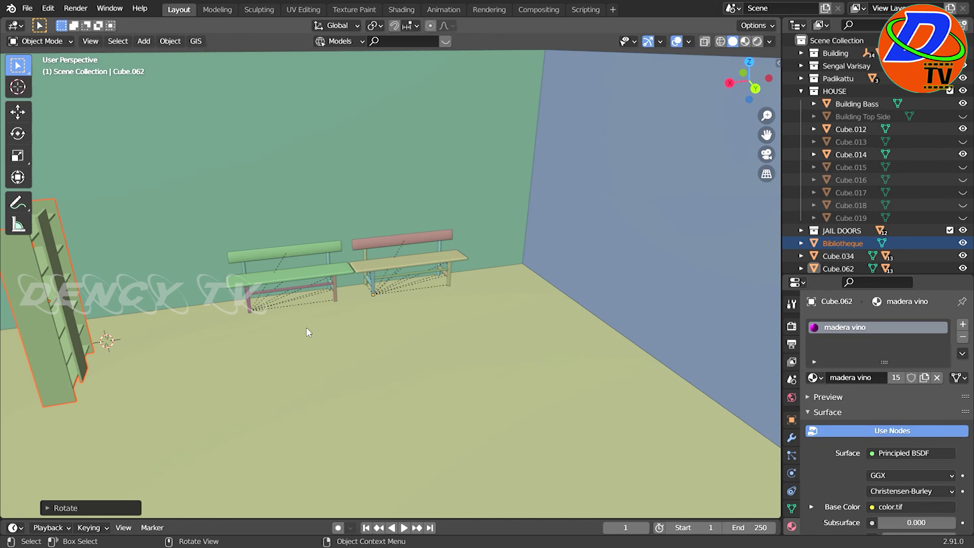
Slide the bookshelf along X and Y against the left wall, then duplicate it along Y
key(KP_7)
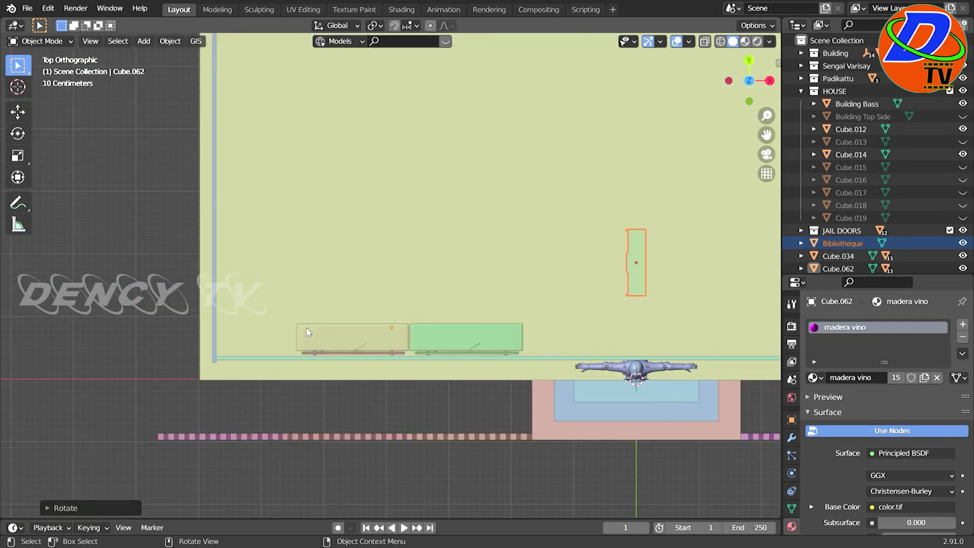
key(g)
key(x)
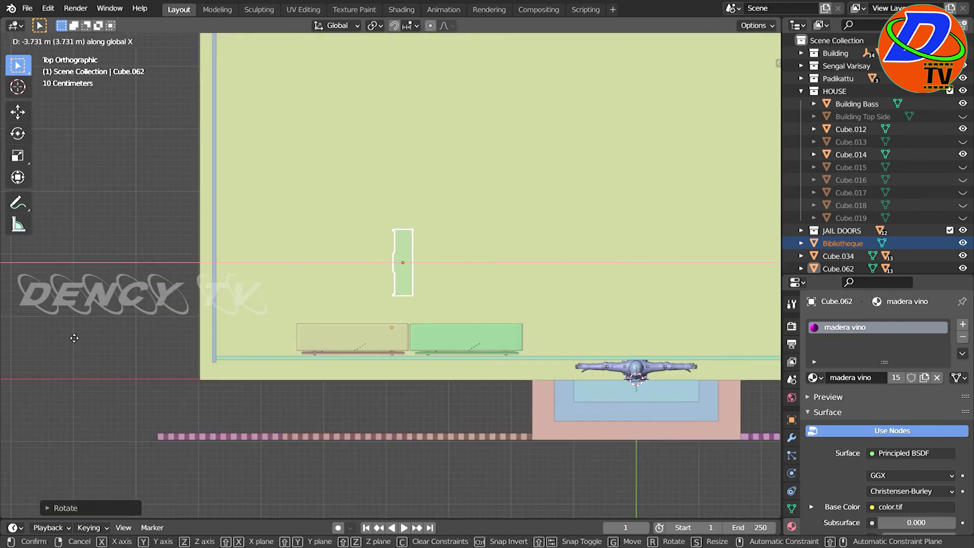
click(683, 363)
scroll(364, 276, down, 1)
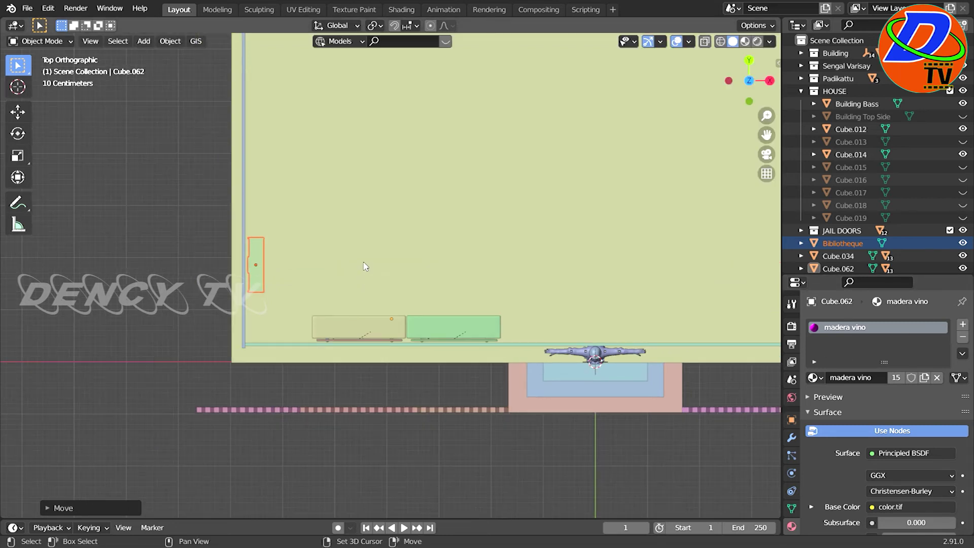
shift+middle_drag(363, 276, 403, 421)
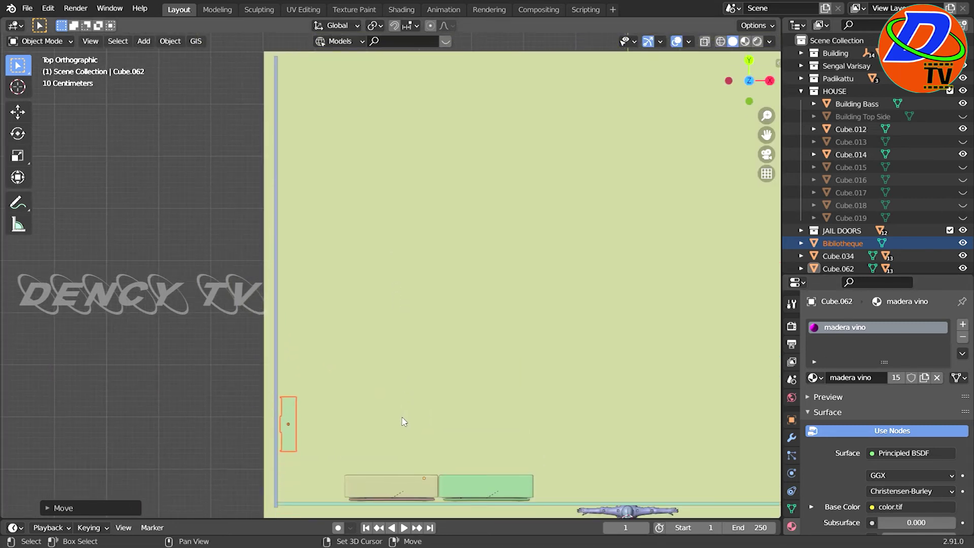
key(g)
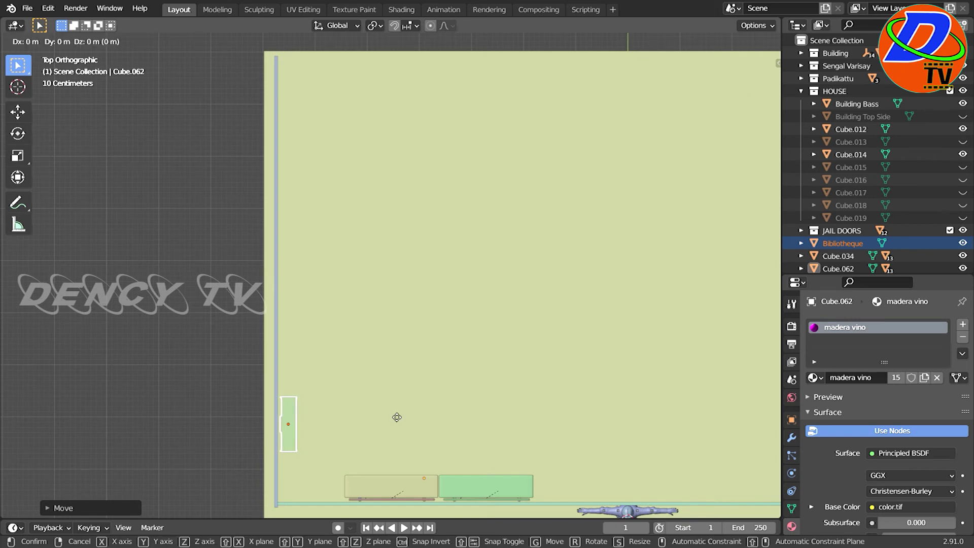
key(y)
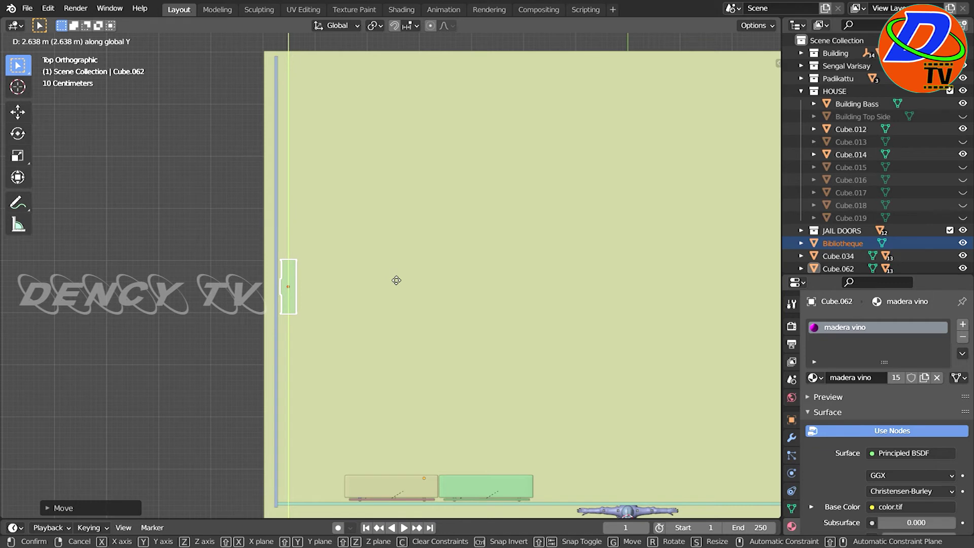
click(397, 282)
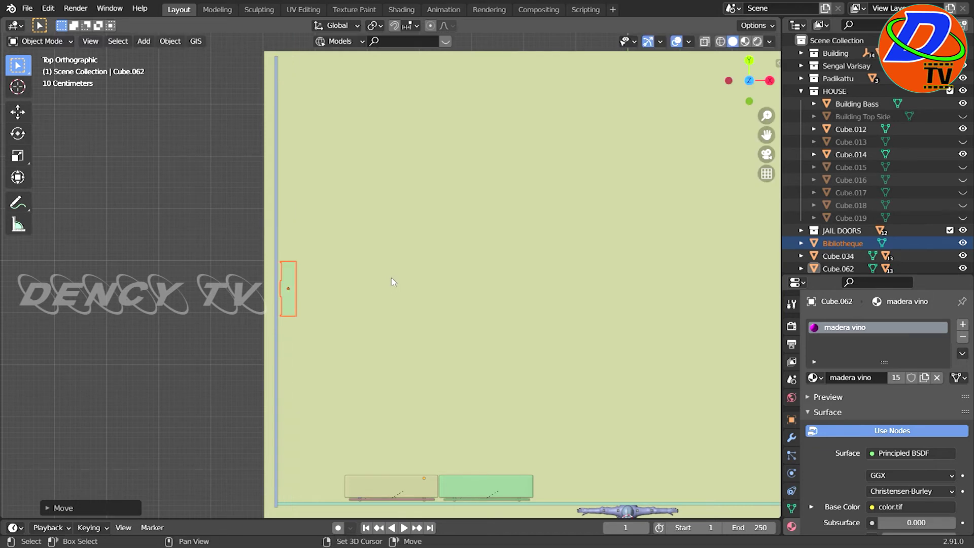
key(shift+d)
key(y)
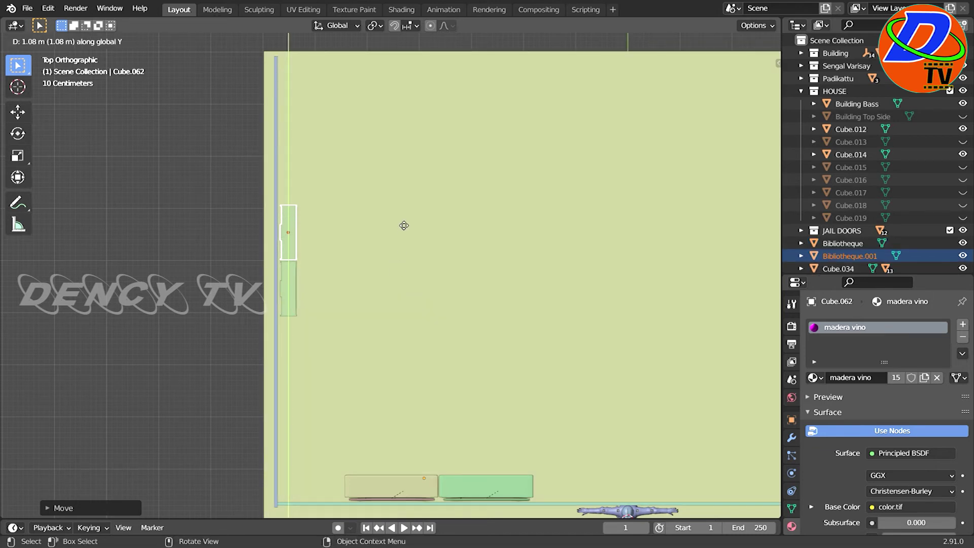
Place Bibliotheque.001 right beside the original bookshelf, then orbit to check the pair
click(404, 223)
mouse_move(452, 334)
middle_down()
mouse_move(364, 287)
mouse_move(305, 216)
middle_up()
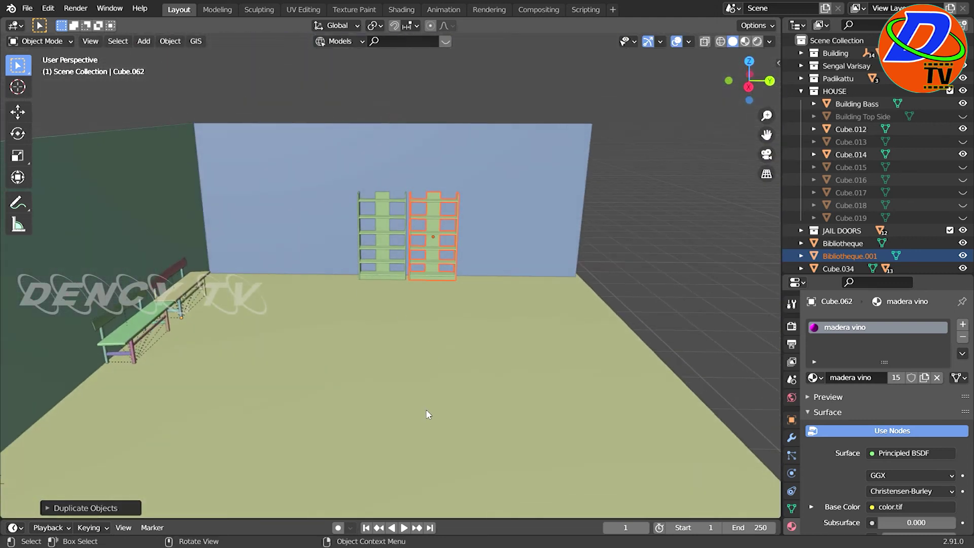
scroll(427, 414, up, 3)
scroll(426, 414, up, 2)
mouse_move(425, 413)
middle_down()
mouse_move(488, 387)
mouse_move(487, 427)
mouse_move(498, 420)
mouse_move(355, 409)
middle_up()
scroll(355, 413, down, 2)
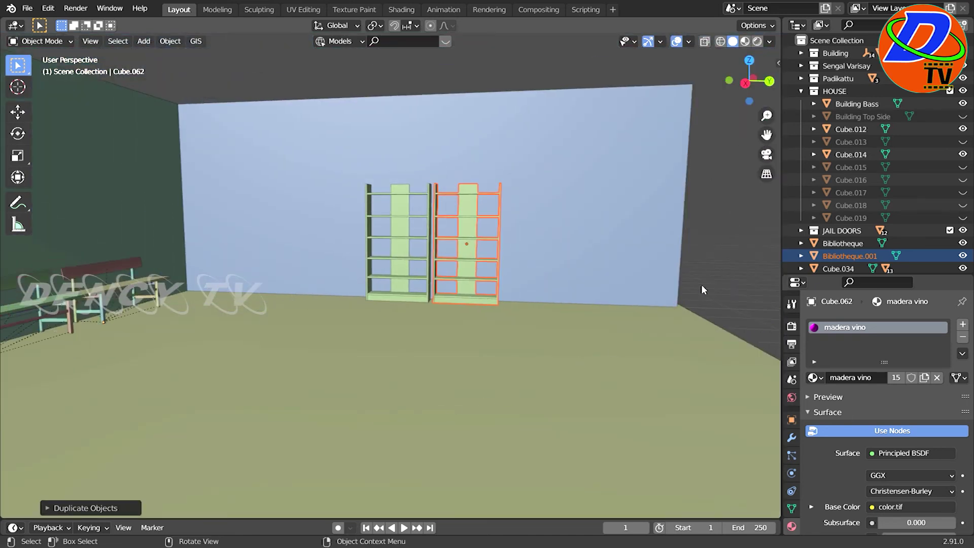
click(731, 276)
mouse_move(731, 276)
middle_down()
mouse_move(736, 287)
mouse_move(640, 316)
mouse_move(611, 317)
mouse_move(611, 306)
middle_up()
scroll(455, 371, down, 3)
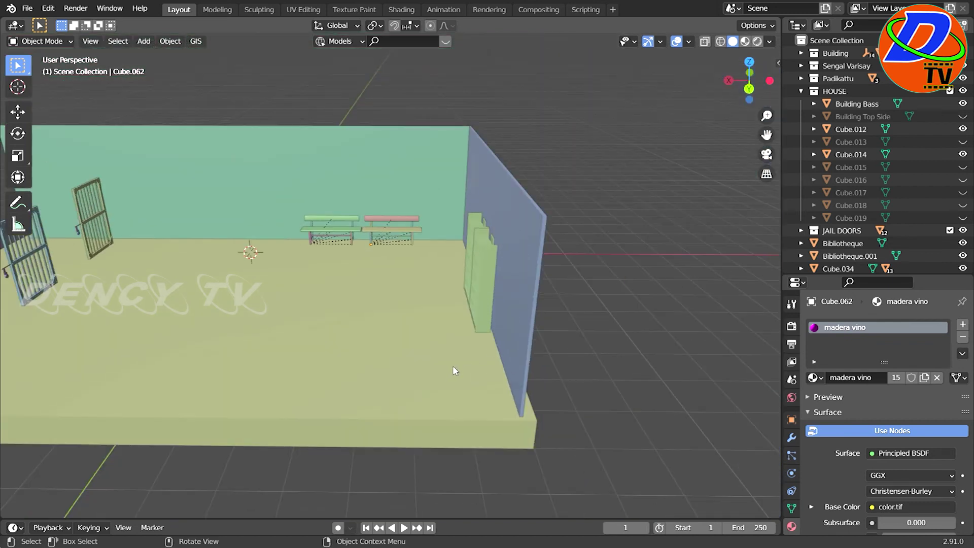
middle_drag(411, 419, 473, 412)
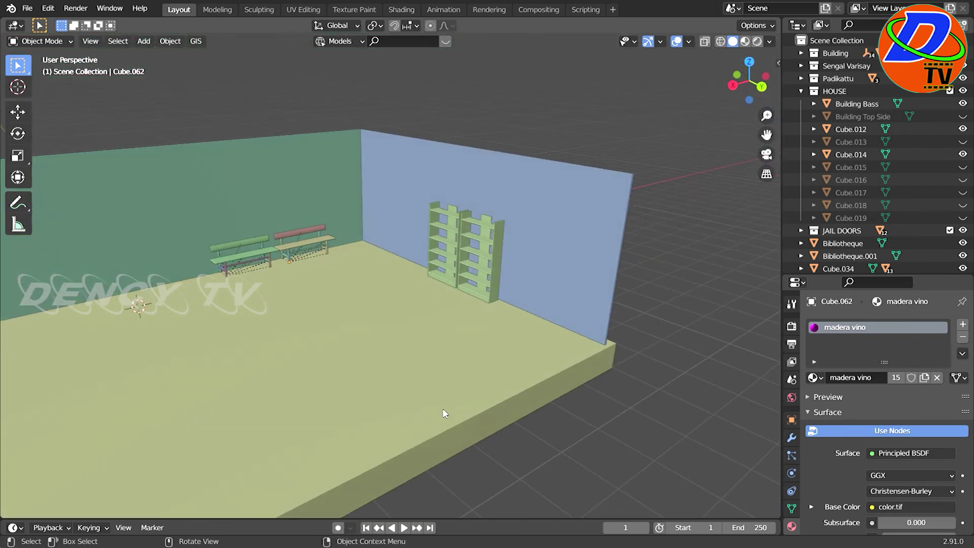
Import the rifle model as an FBX file
scroll(418, 415, up, 2)
click(27, 8)
mouse_move(47, 210)
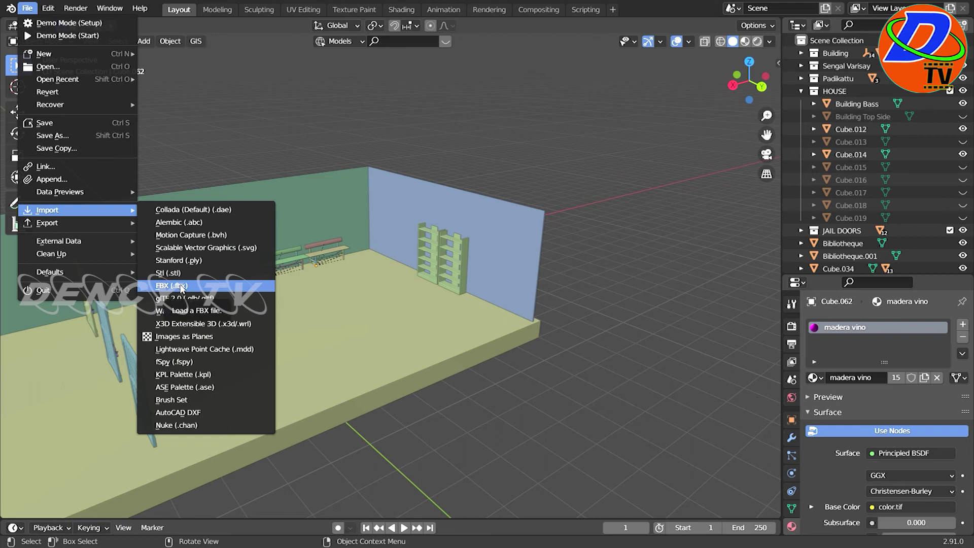
middle_drag(330, 254, 379, 251)
key(KP_3)
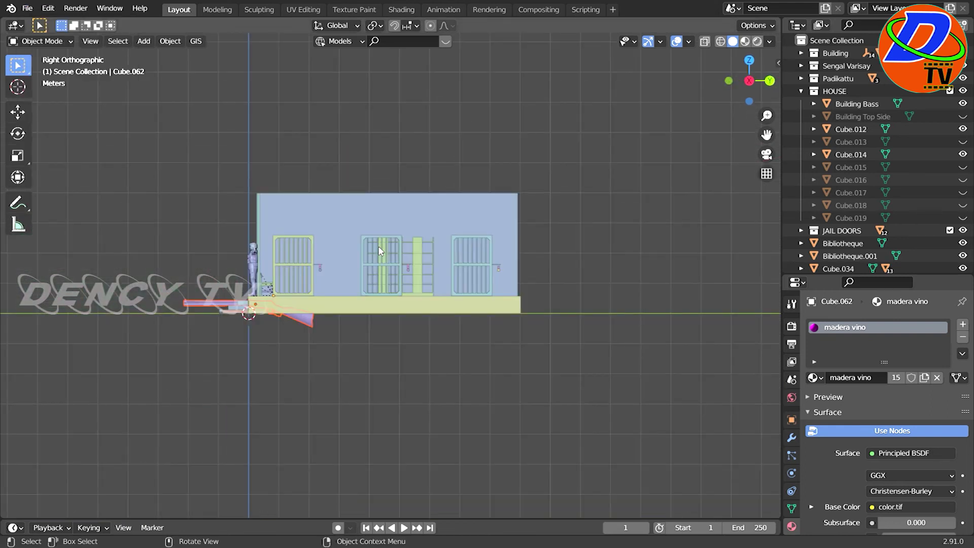
scroll(376, 254, up, 2)
Stand the rifle upright by rotating it 90° then 180° around X
key(r)
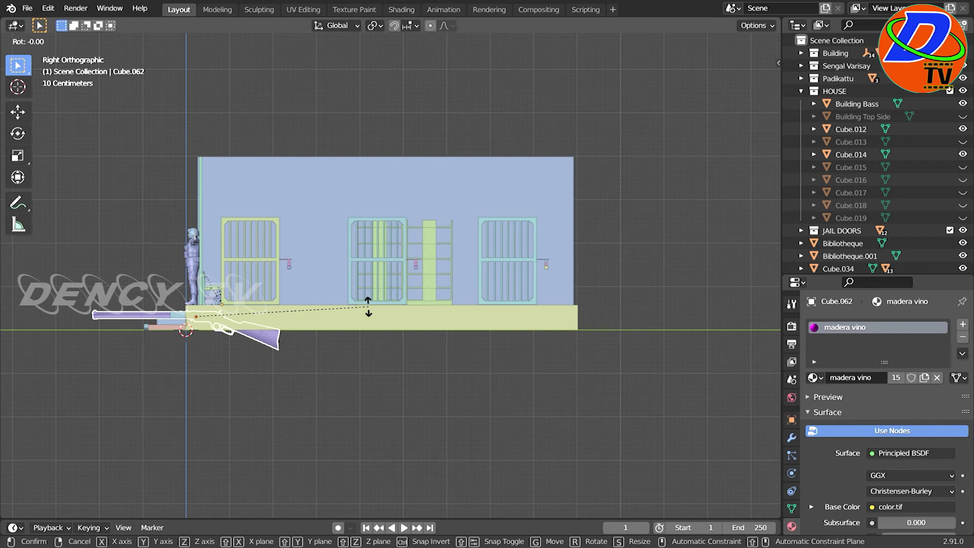
key(x)
key(9)
key(0)
key(Return)
key(r)
key(x)
key(1)
key(8)
key(0)
key(Return)
key(KP_1)
key(KP_Decimal)
Scale the rifle down to about 0.38 and lower it to the floor
key(g)
key(z)
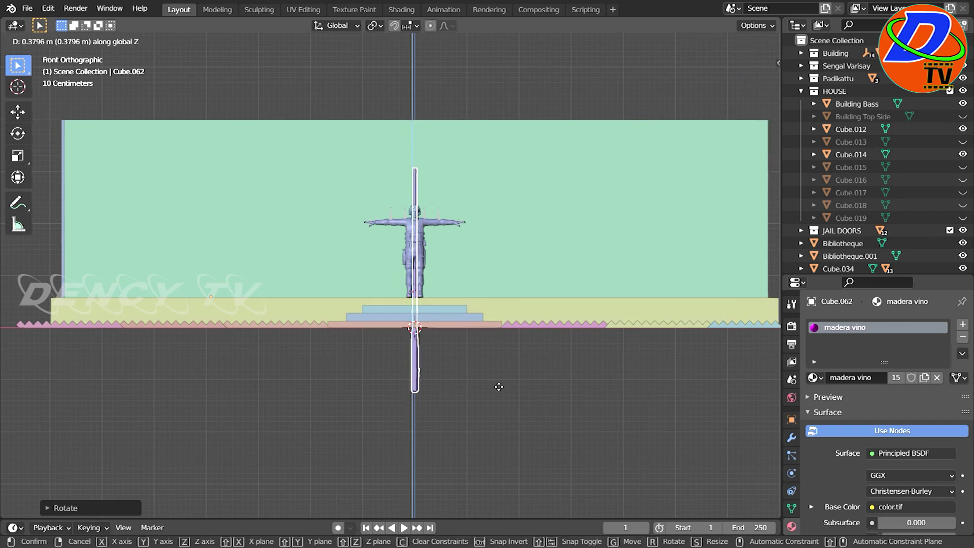
click(497, 349)
scroll(553, 441, up, 3)
scroll(533, 326, up, 2)
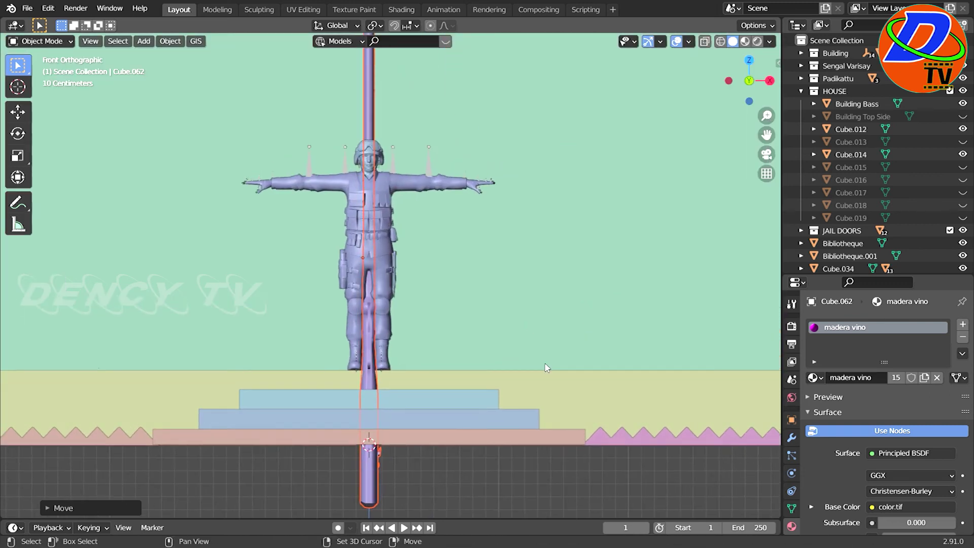
key(s)
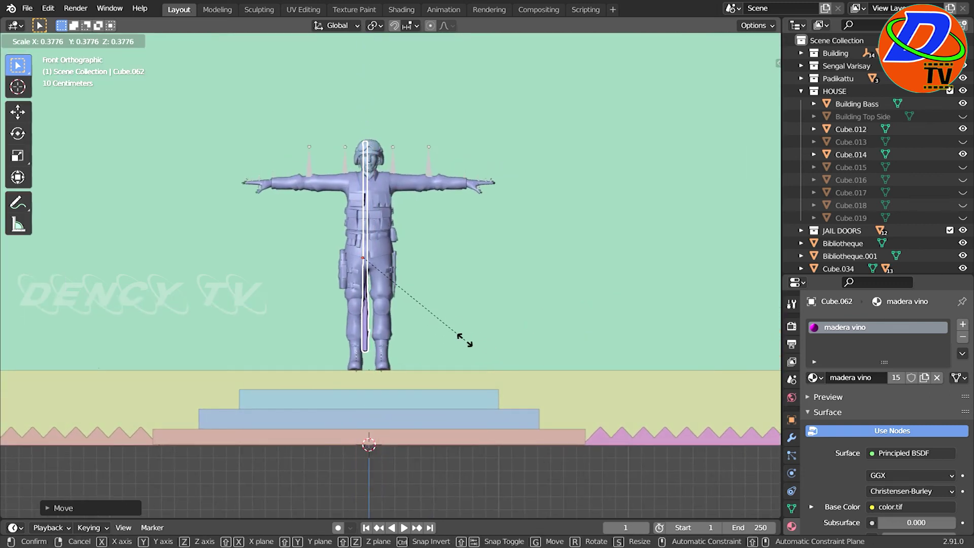
click(465, 341)
key(g)
key(z)
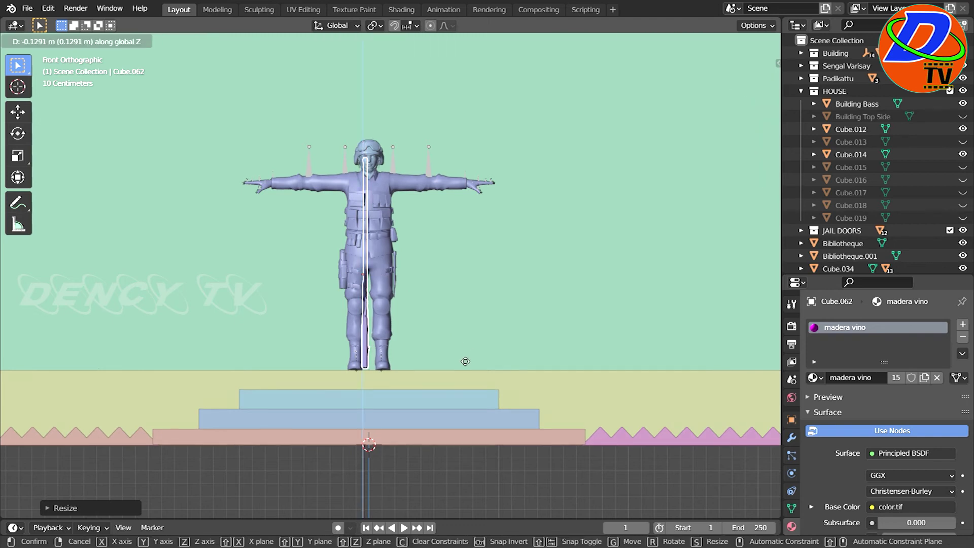
click(465, 363)
Move the rifle along Y against the wall near the benches
key(KP_3)
scroll(26, 381, down, 3)
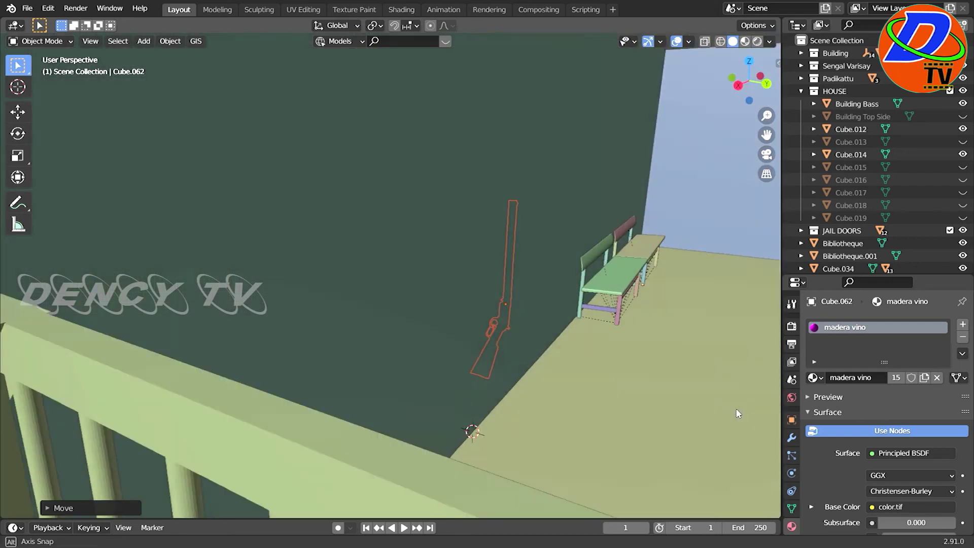
middle_drag(10, 382, 23, 424)
key(g)
key(y)
click(33, 442)
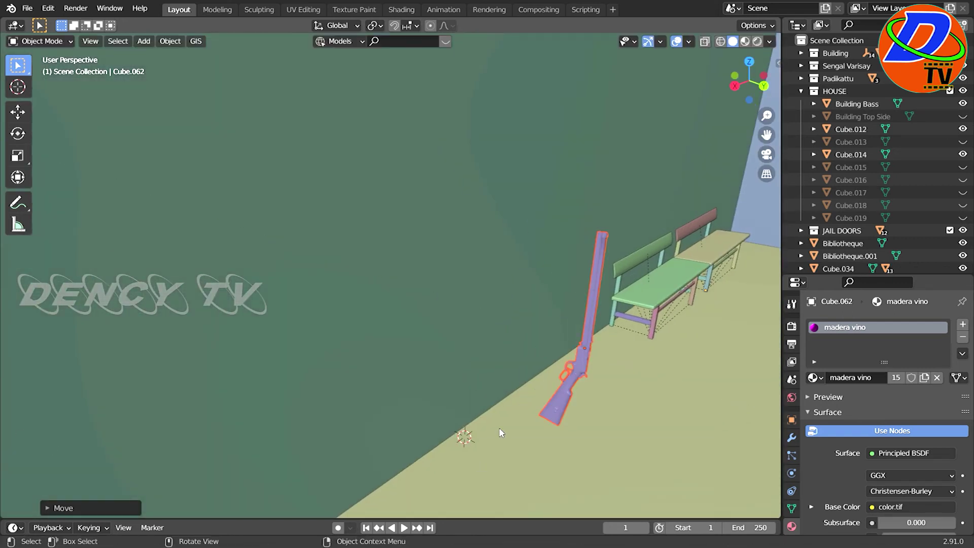
scroll(51, 446, down, 5)
scroll(590, 433, down, 2)
middle_drag(569, 424, 664, 424)
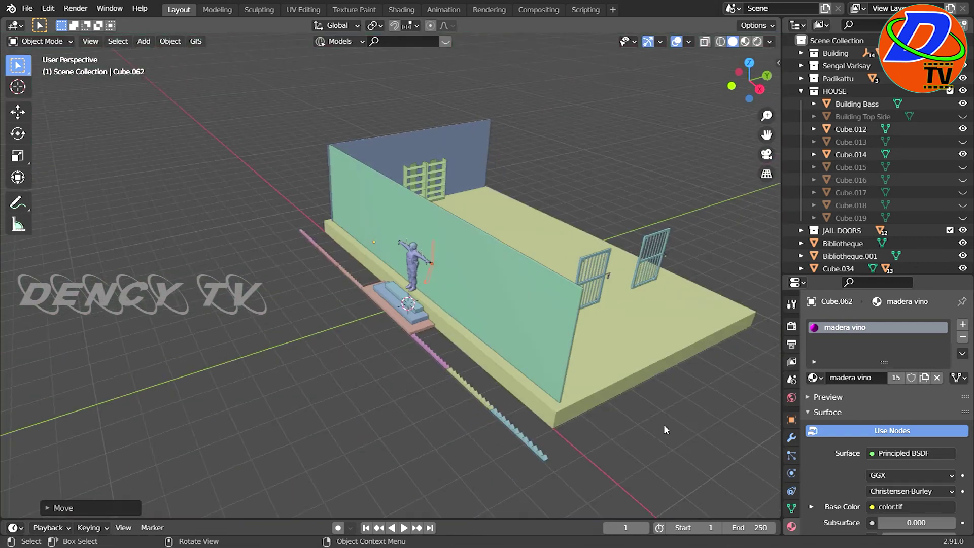
key(KP_7)
Move the rifle along Y to the far end of the room
key(g)
key(y)
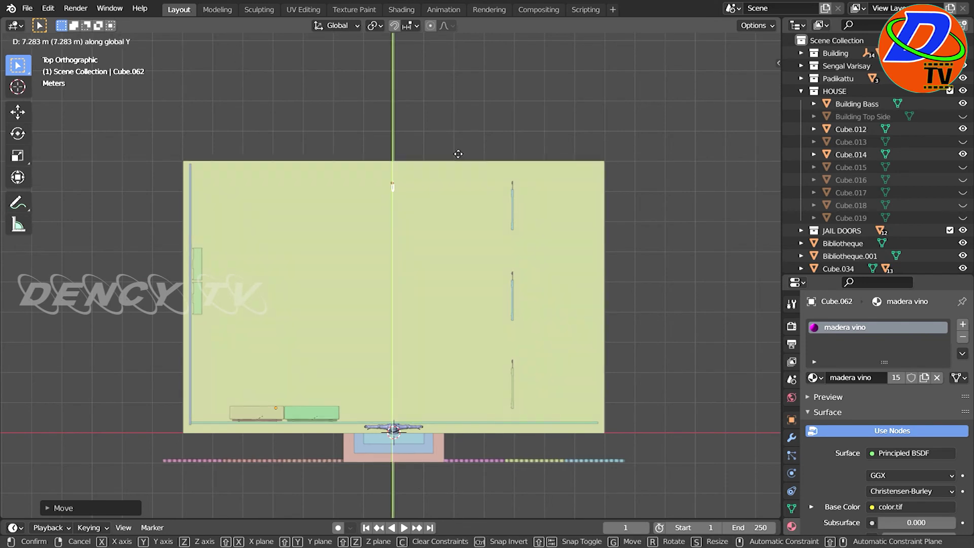
click(458, 150)
scroll(528, 387, up, 8)
scroll(628, 419, up, 2)
scroll(441, 358, up, 2)
Duplicate the rifle four times along X into a row of five
key(shift+d)
key(x)
click(409, 365)
key(shift+d)
key(x)
click(377, 364)
key(shift+d)
key(x)
click(345, 368)
key(shift+d)
key(x)
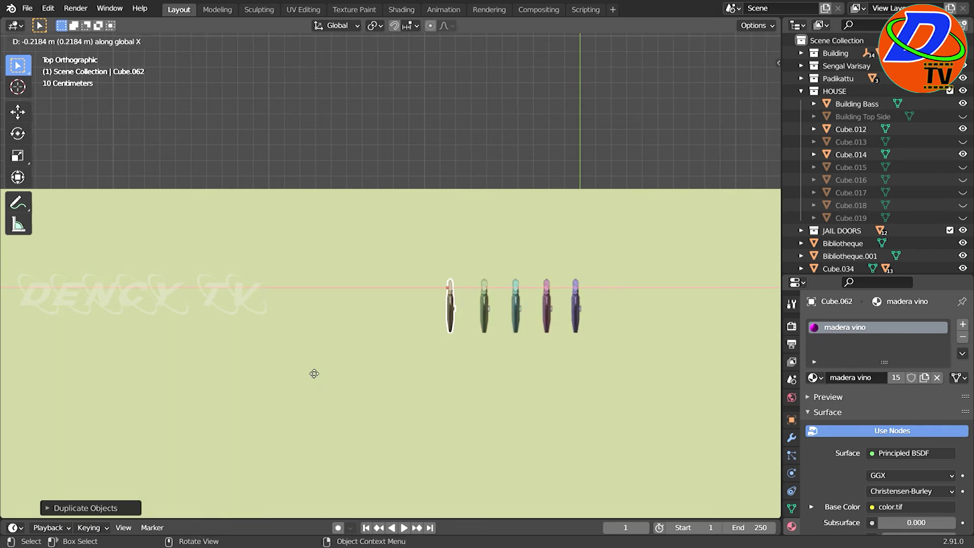
click(314, 374)
mouse_move(311, 373)
middle_down()
mouse_move(442, 374)
mouse_move(342, 305)
mouse_move(329, 279)
middle_up()
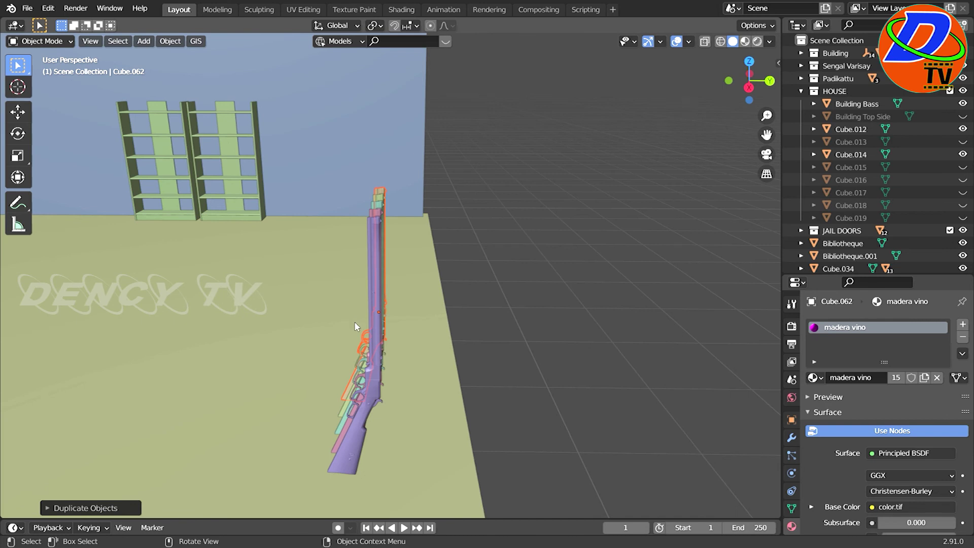
middle_drag(355, 326, 457, 366)
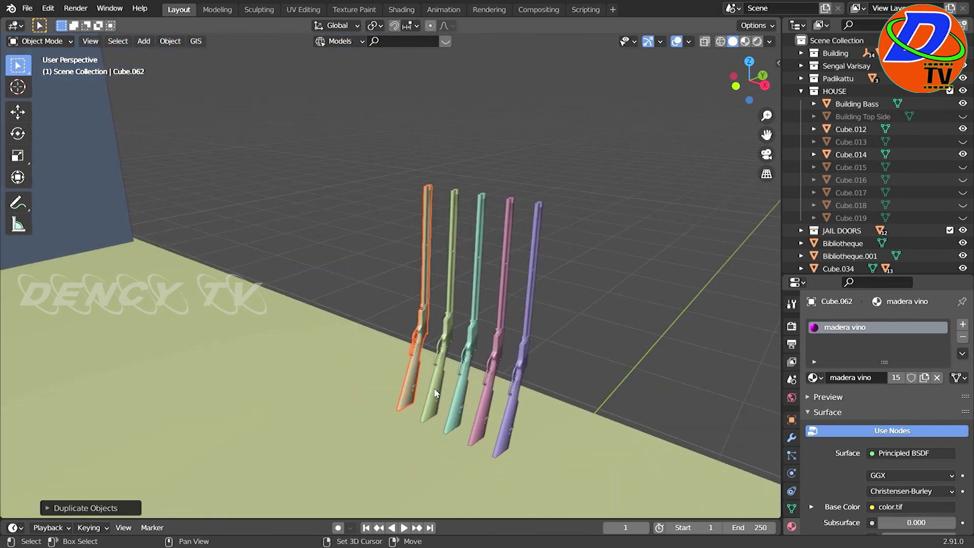
Select the rifles with purple active and rotate them 90° around Z twice
shift+click(509, 424)
shift+click(504, 417)
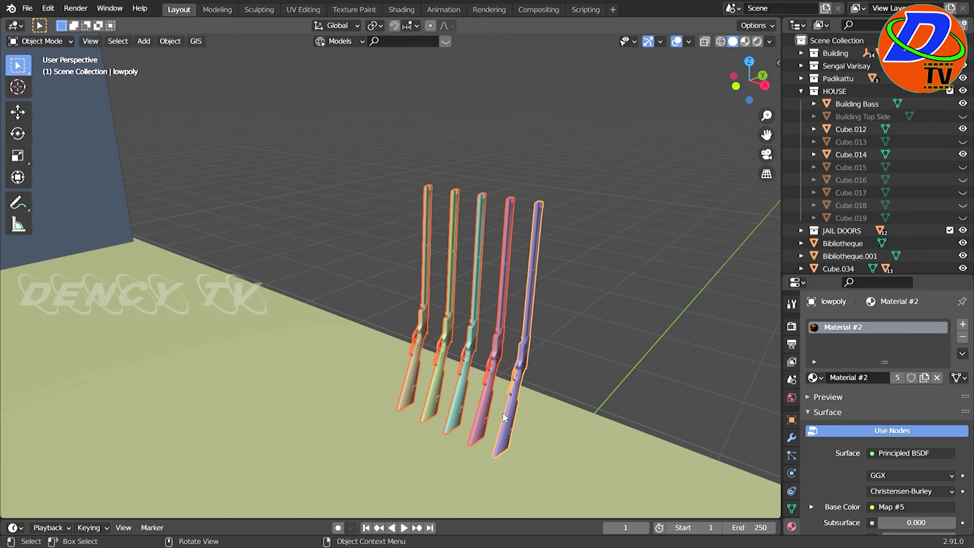
text(rz90)
key(Return)
text(rz90)
key(Return)
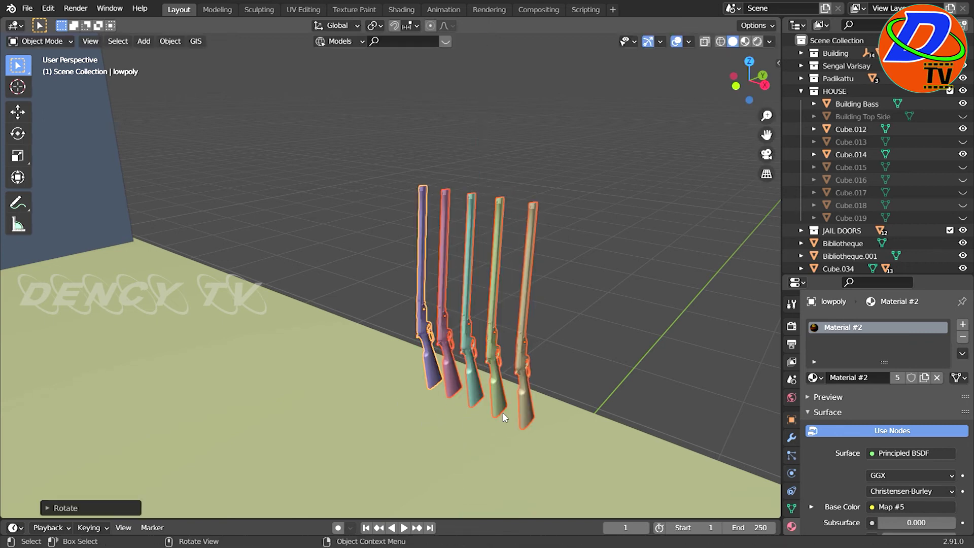
Tilt the rifles around X and raise them slightly to lean on the wall
key(KP_3)
key(r)
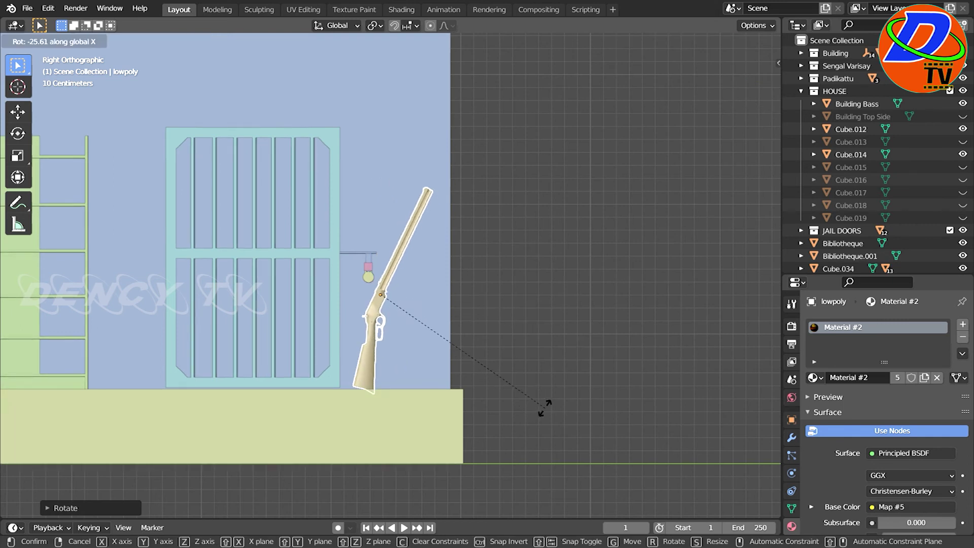
click(544, 407)
key(g)
key(z)
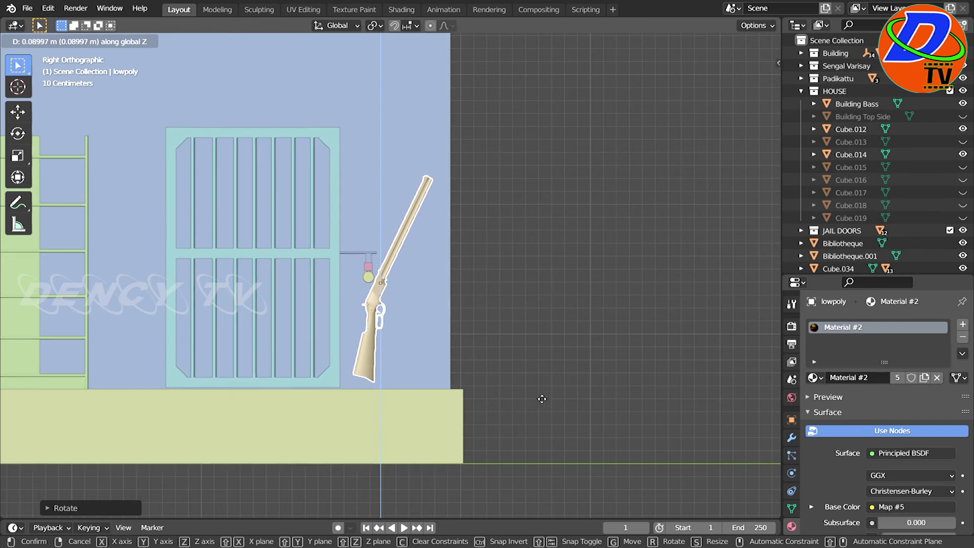
click(539, 398)
Orbit and zoom to inspect the soldier and rifles from the front and above
mouse_move(521, 378)
middle_down()
mouse_move(588, 391)
mouse_move(614, 354)
mouse_move(539, 363)
mouse_move(39, 358)
mouse_move(509, 392)
mouse_move(305, 424)
middle_up()
key(KP_1)
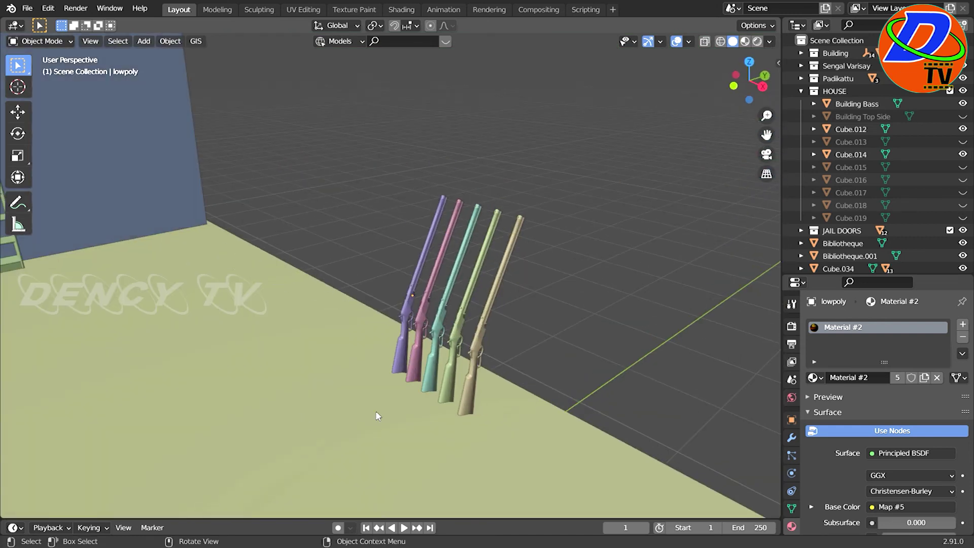
scroll(344, 309, up, 5)
scroll(344, 309, up, 3)
scroll(343, 310, up, 3)
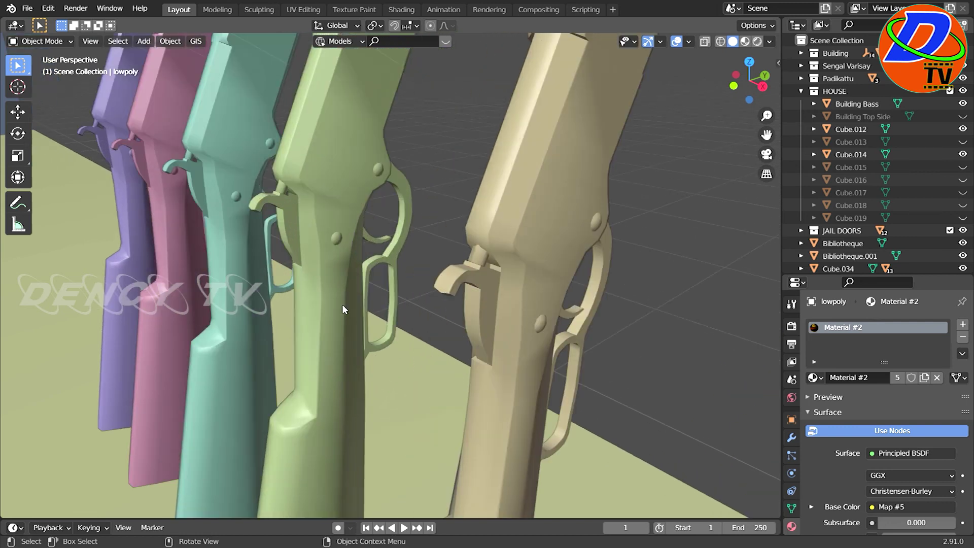
scroll(342, 304, down, 5)
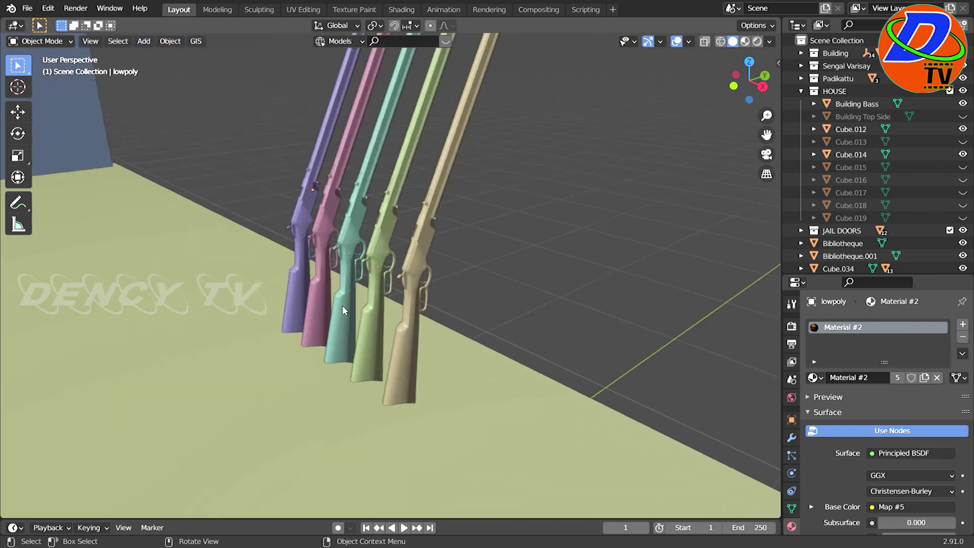
scroll(343, 310, down, 4)
scroll(340, 319, down, 3)
scroll(356, 350, down, 1)
middle_drag(357, 350, 511, 453)
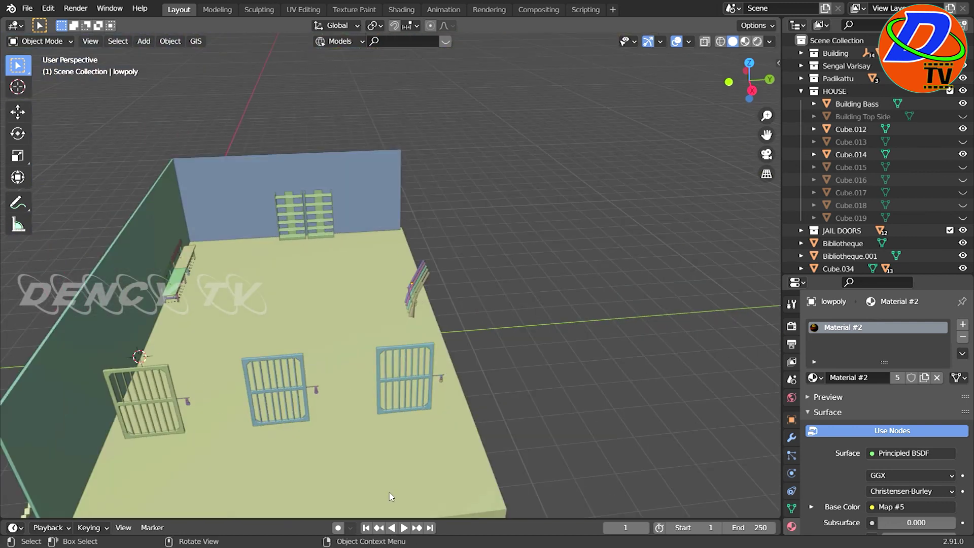
Import the double door and move its frame_011 along Y up against the wall
click(28, 8)
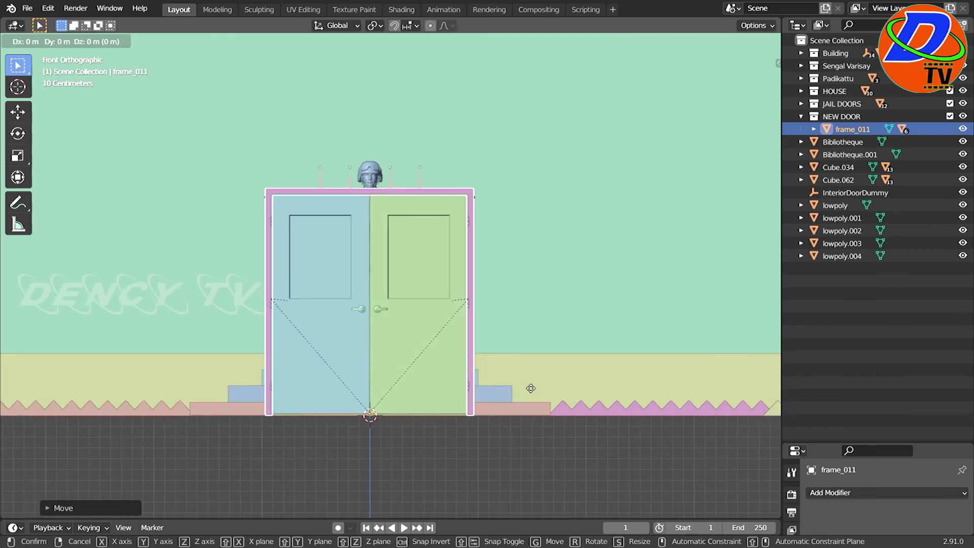
click(527, 328)
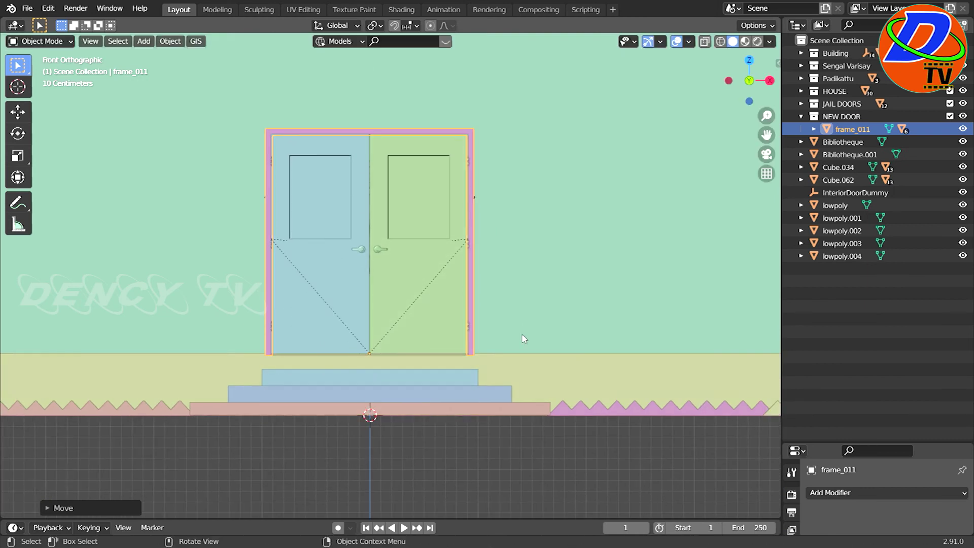
key(KP_3)
key(g)
key(y)
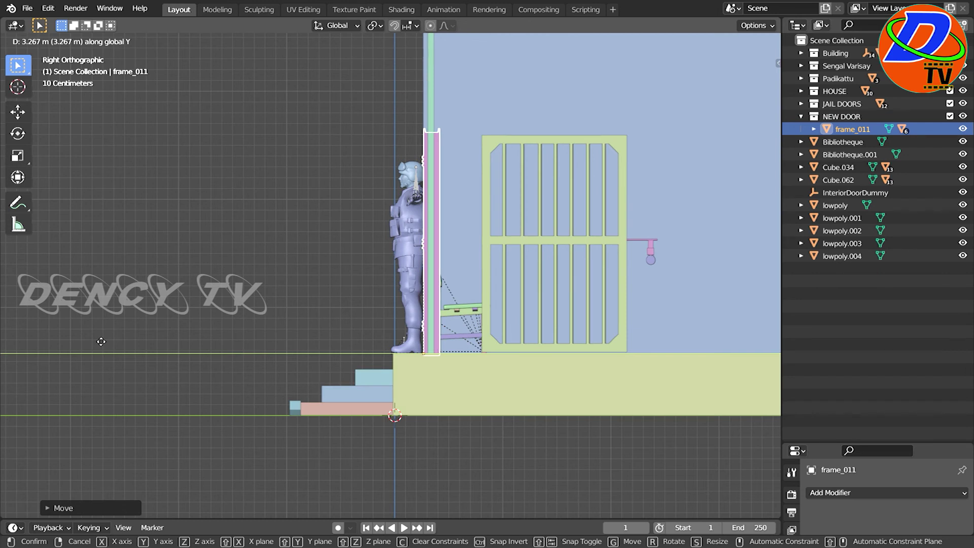
click(101, 342)
Thicken the wall Cube.012 by scaling it along Y to fit the door frame
scroll(447, 416, down, 1)
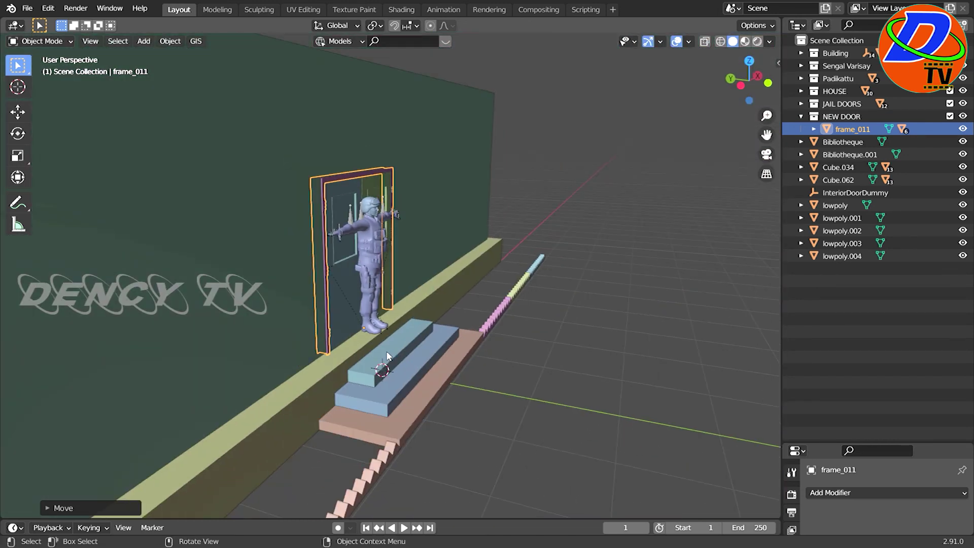
middle_drag(440, 408, 476, 262)
key(KP_7)
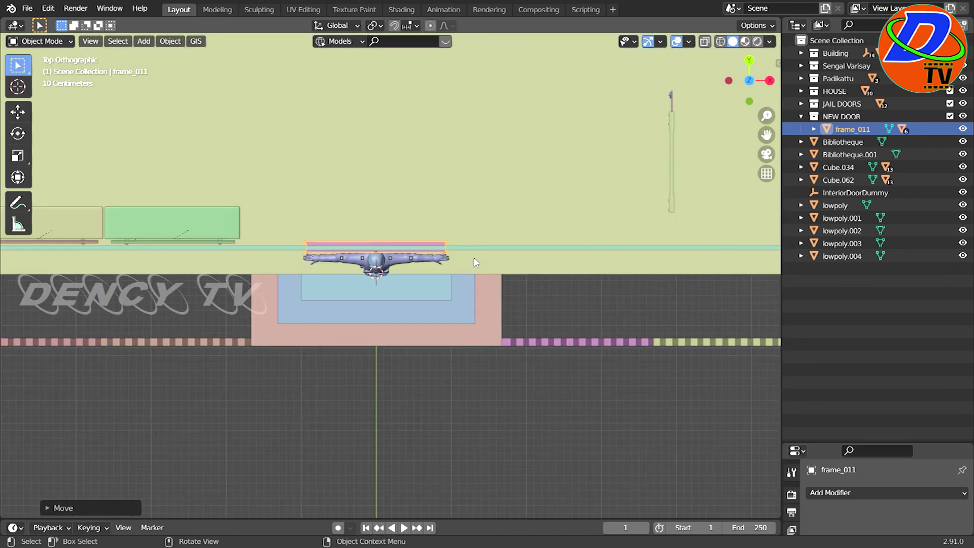
click(477, 249)
key(s)
key(y)
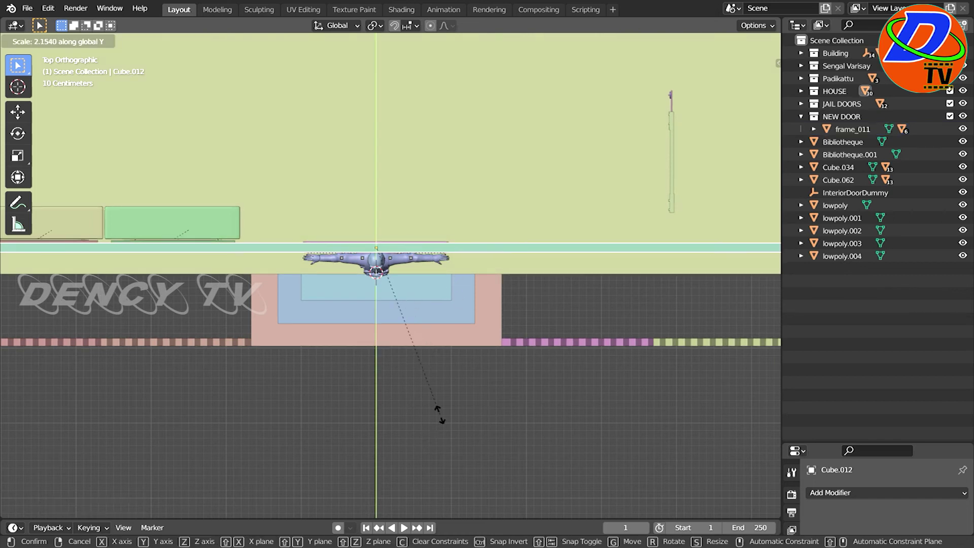
click(446, 62)
middle_drag(482, 254, 617, 233)
key(s)
key(y)
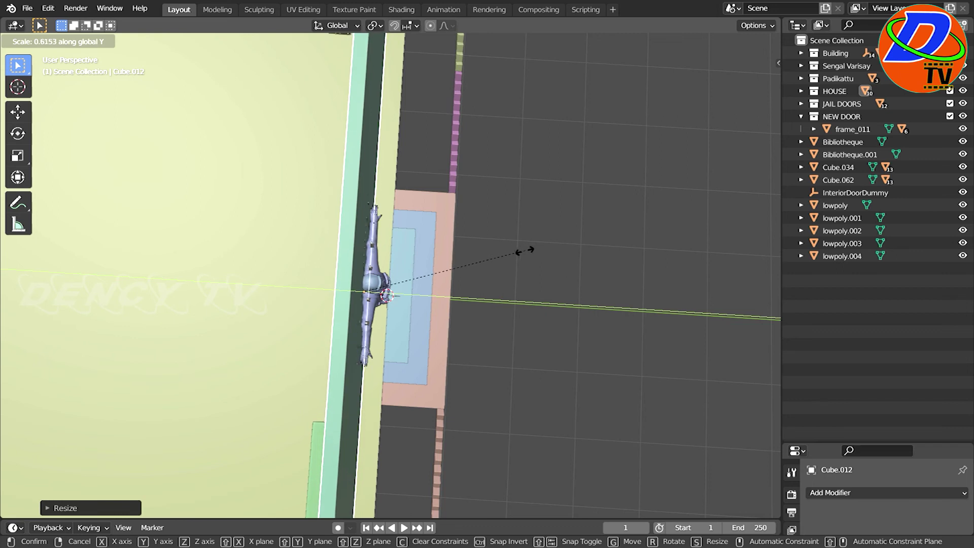
click(507, 257)
Nudge frame_011 about 0.012 m along Y so it sits flush with the wall
middle_drag(507, 257, 577, 207)
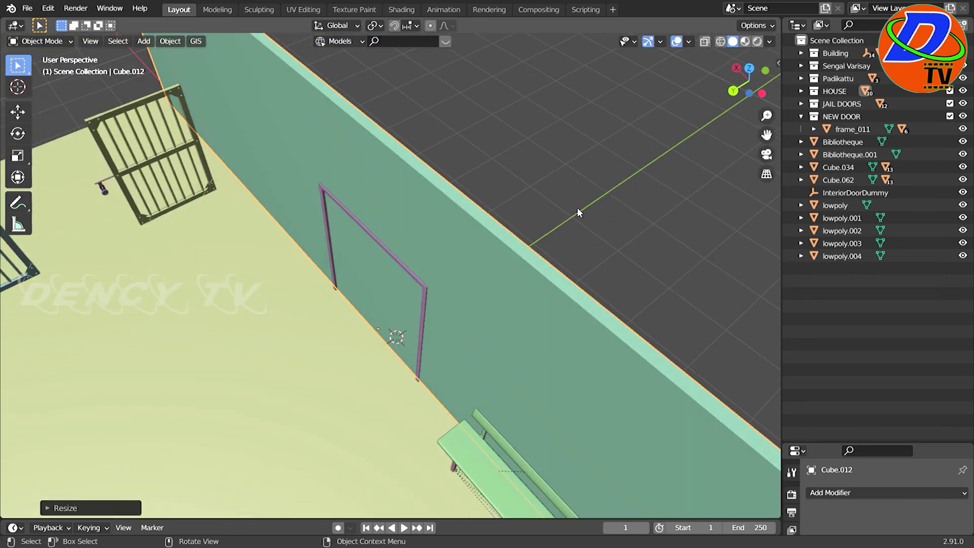
click(422, 306)
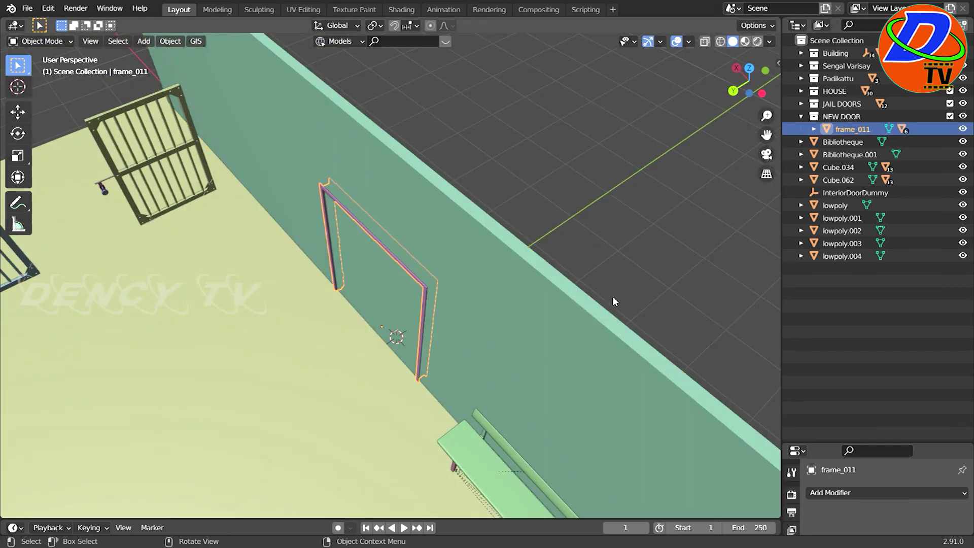
scroll(605, 308, up, 5)
mouse_move(559, 302)
middle_down()
mouse_move(540, 296)
mouse_move(558, 294)
middle_up()
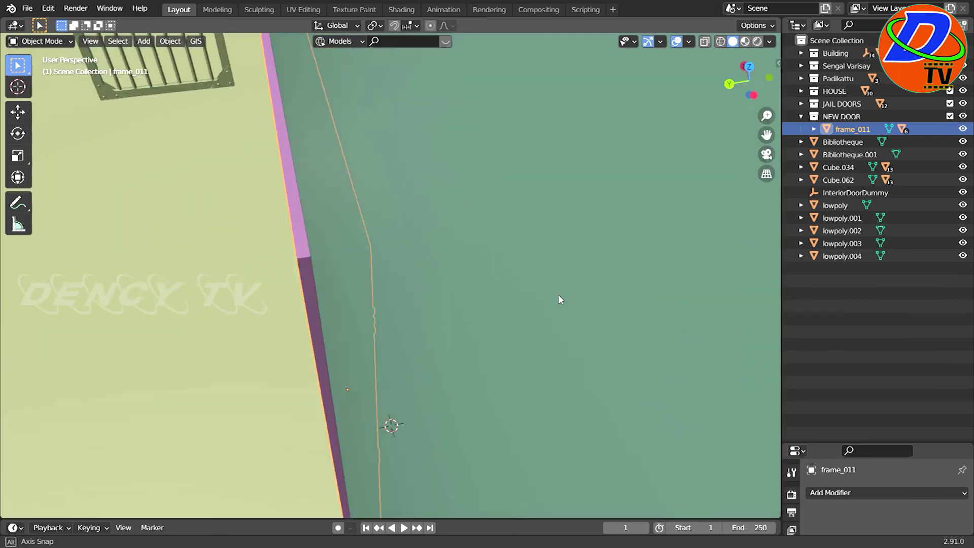
key(g)
key(y)
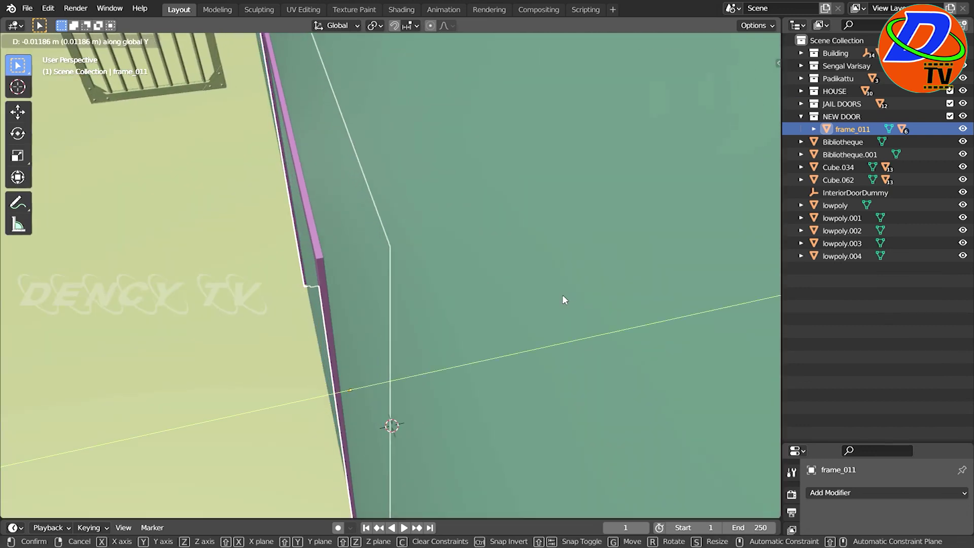
click(567, 300)
scroll(554, 303, down, 8)
middle_drag(554, 303, 508, 284)
click(660, 305)
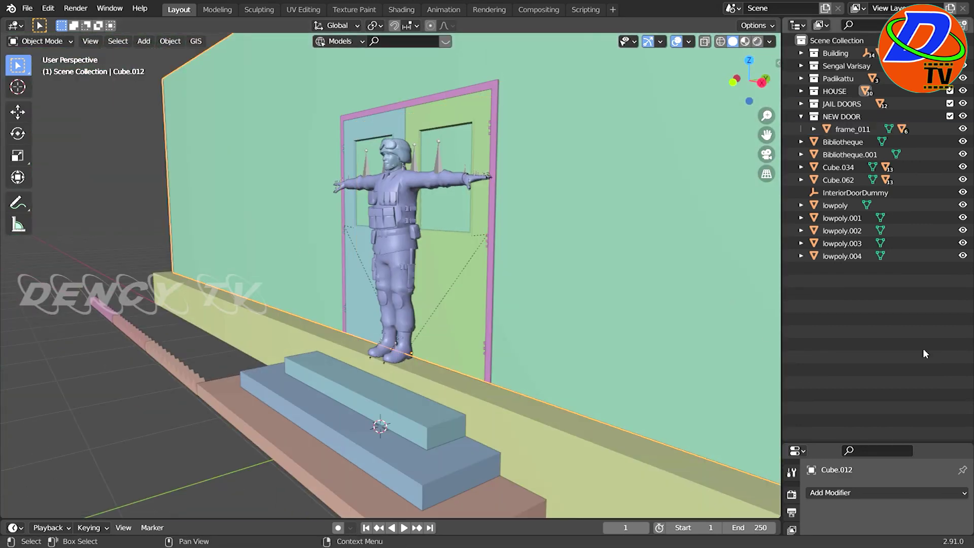
Apply a Boolean Difference modifier to Cube.012 with frame_011 as the cutting object
drag(893, 443, 883, 280)
click(908, 330)
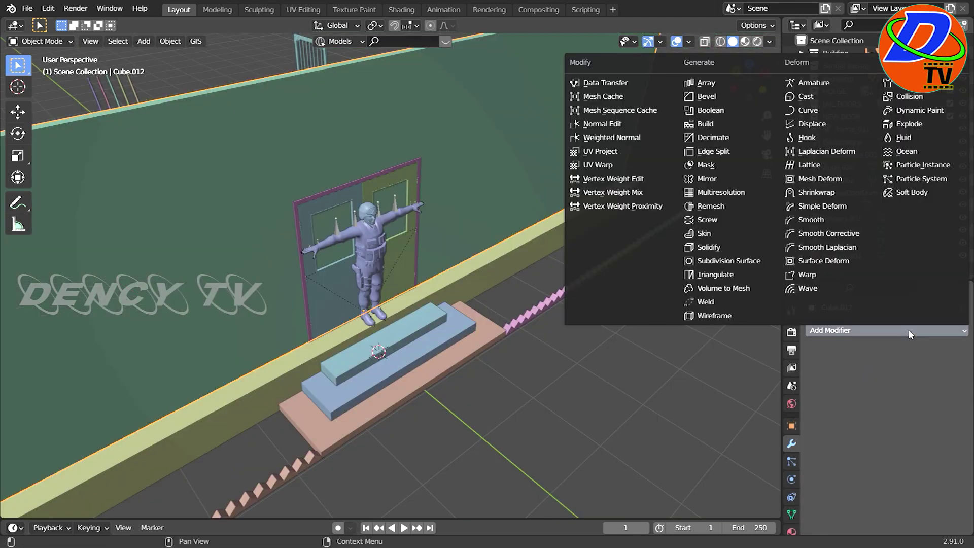
click(726, 110)
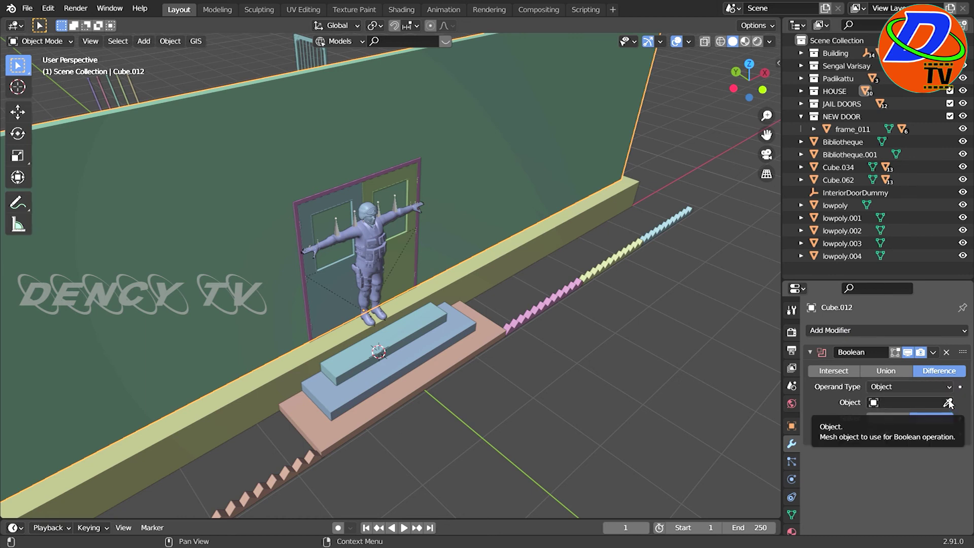
click(949, 402)
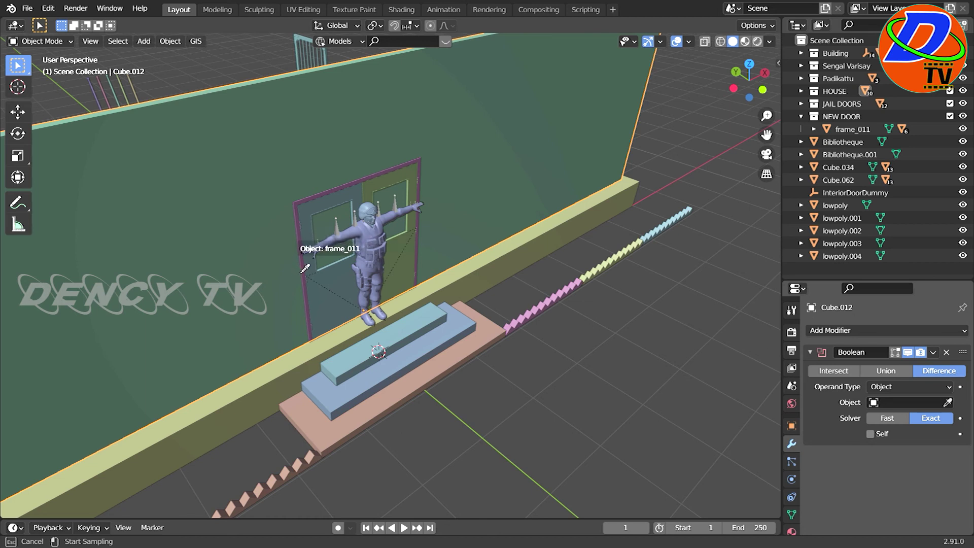
click(308, 270)
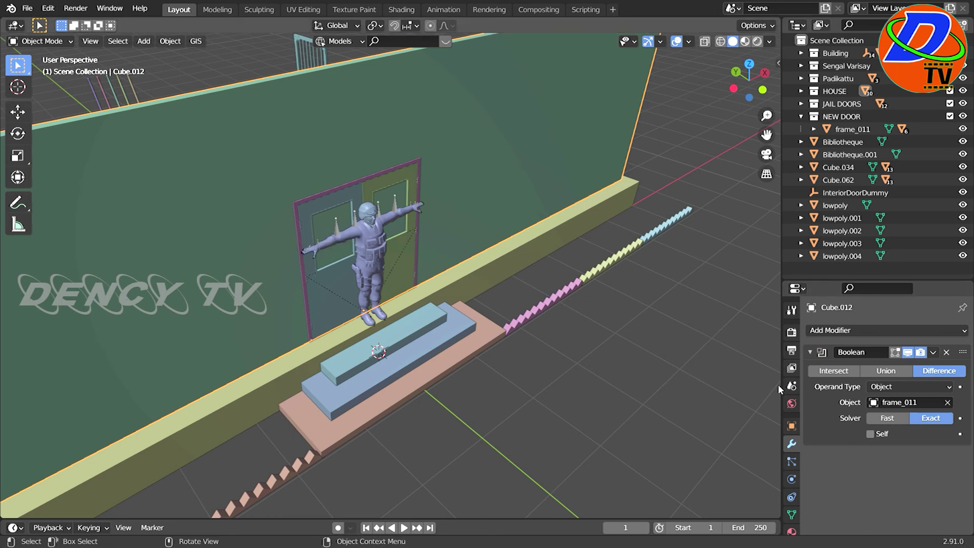
click(935, 354)
click(906, 367)
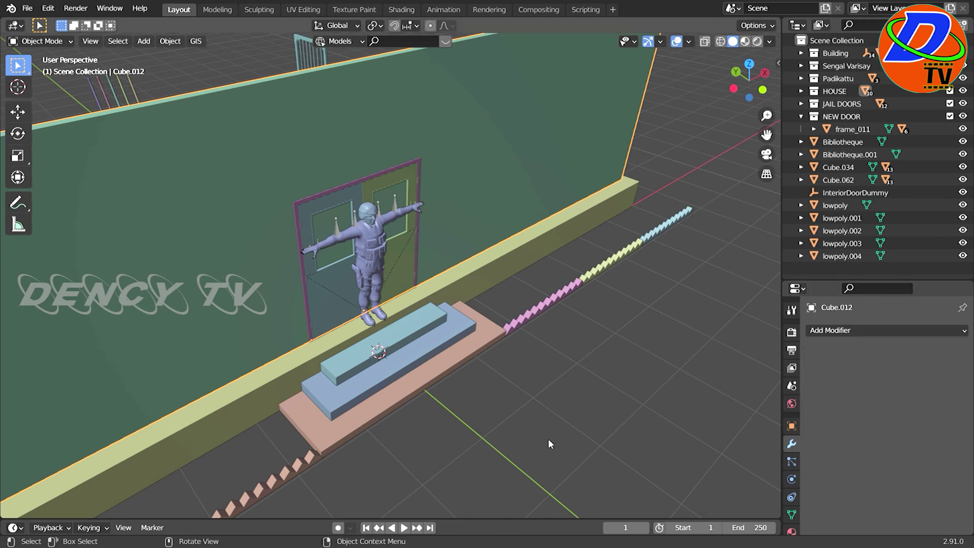
Move the door frame frame_011 out in front of the wall
scroll(550, 444, up, 1)
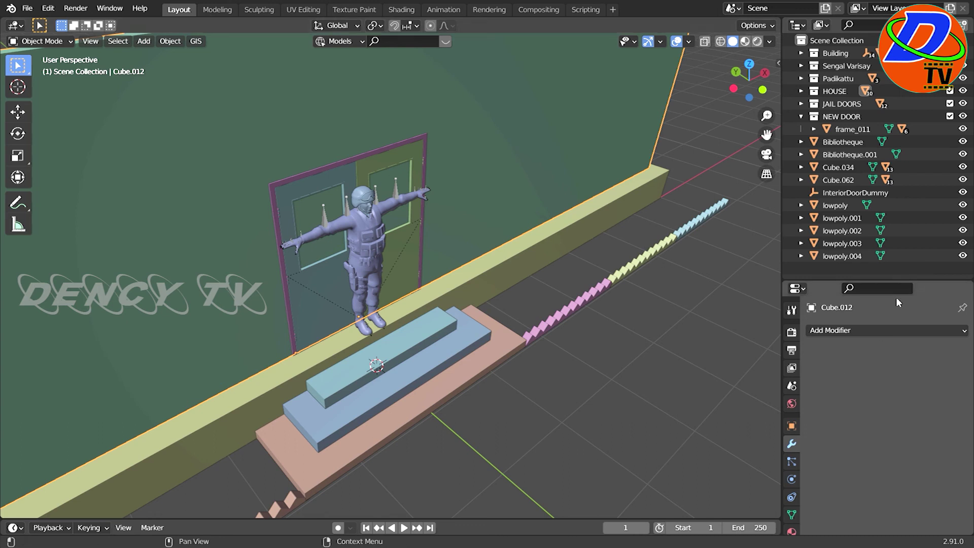
click(853, 129)
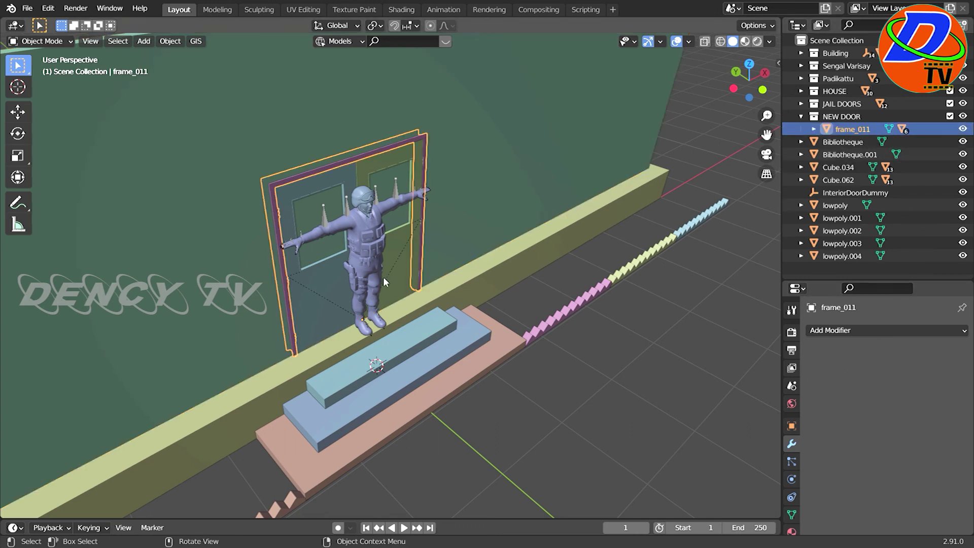
key(g)
click(538, 410)
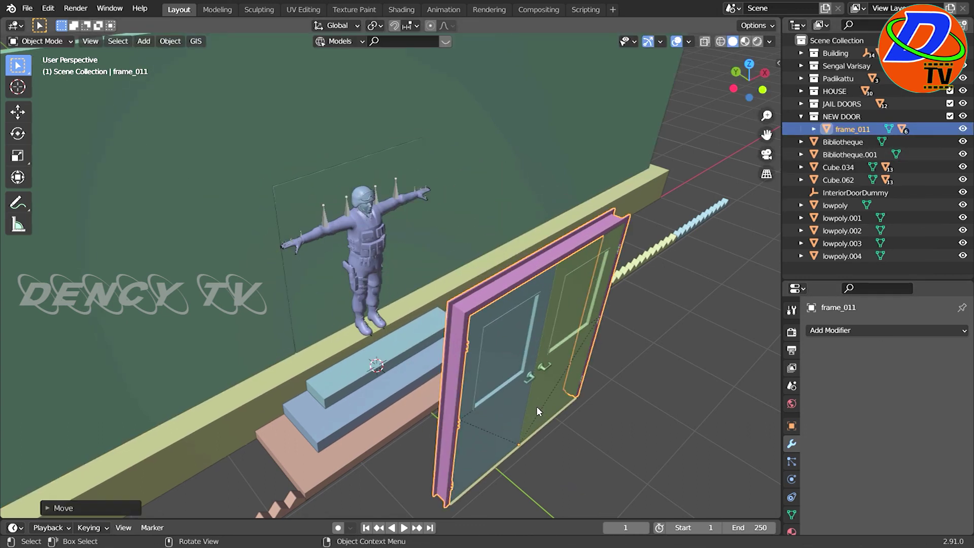
In Edit Mode on Cube.012, delete the wall face filling the doorway
click(304, 282)
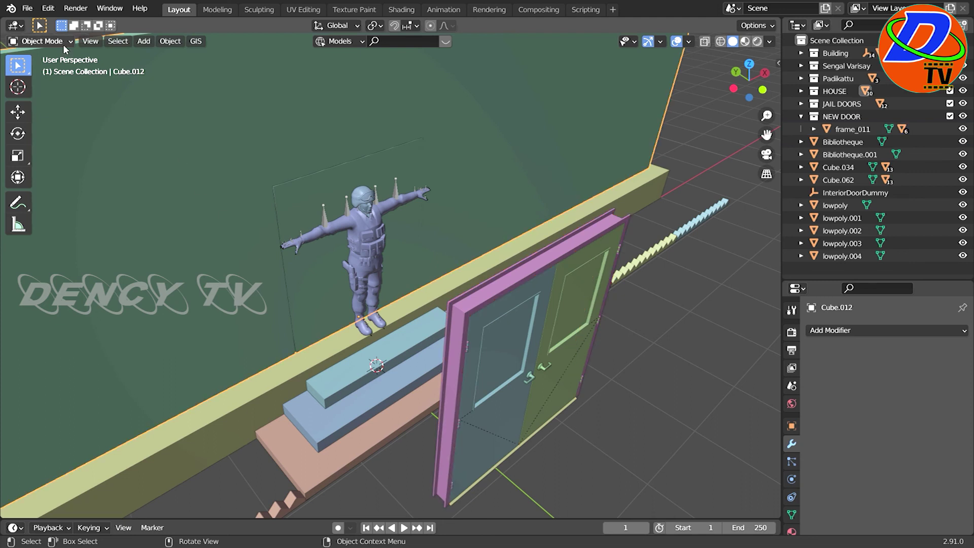
click(40, 42)
click(28, 68)
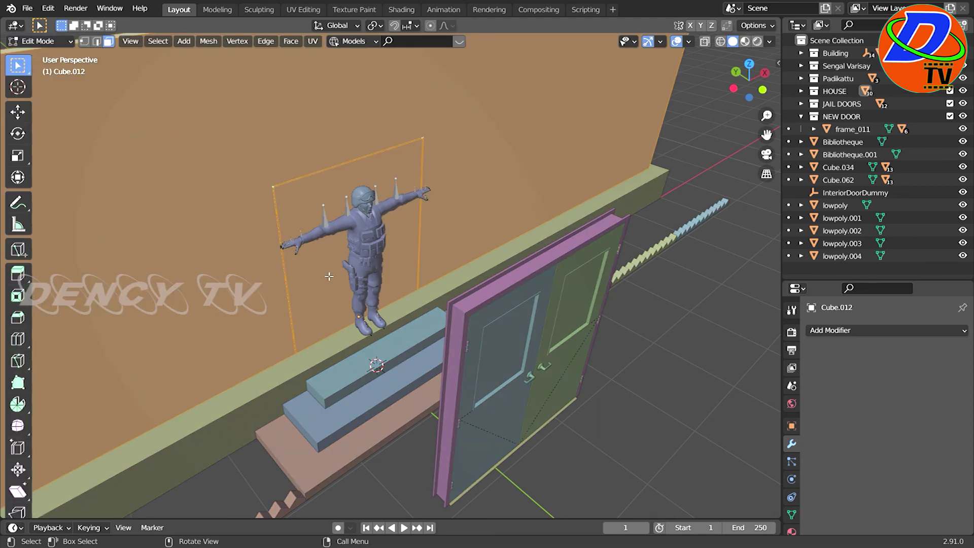
click(330, 276)
key(x)
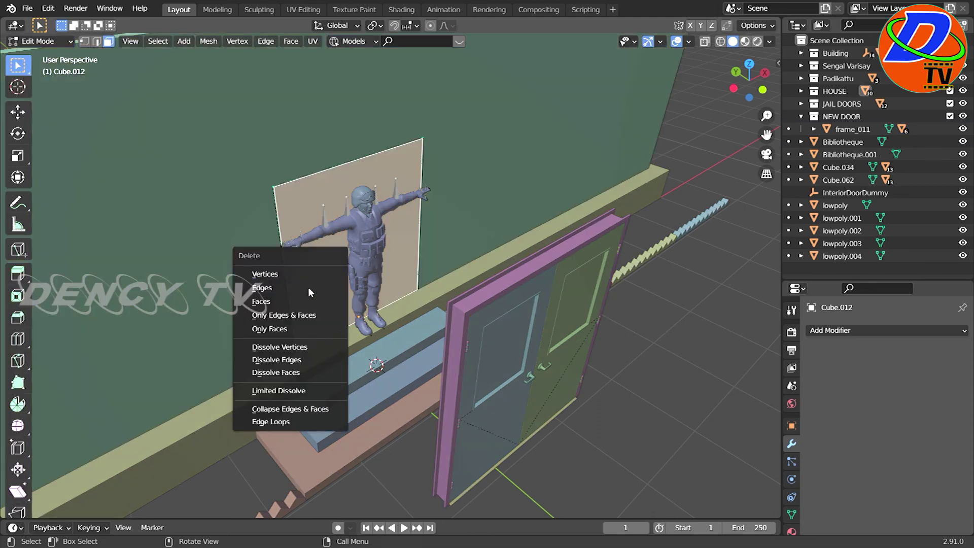
click(299, 302)
key(ctrl+z)
key(x)
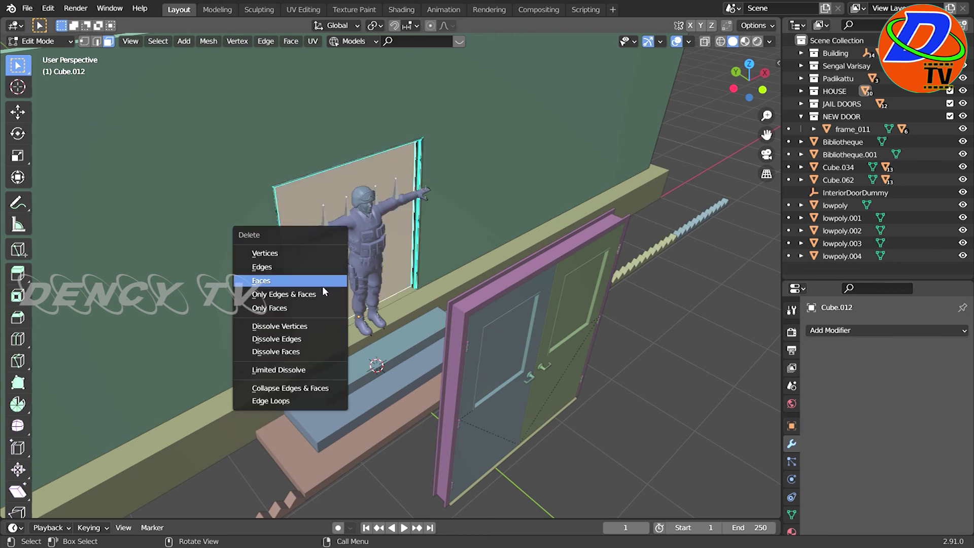
click(312, 284)
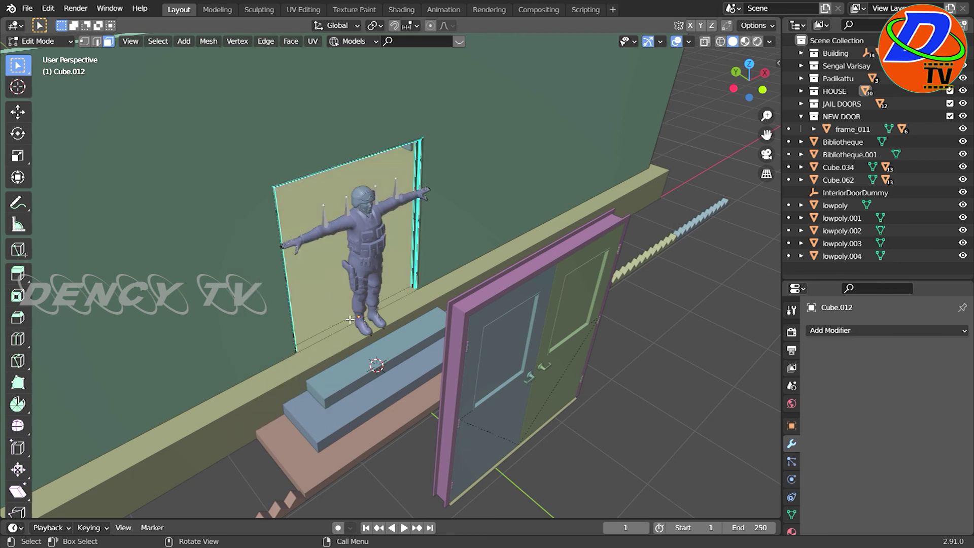
Inspect the new opening behind the soldier, return to Object Mode, and select frame_011
middle_drag(350, 319, 288, 316)
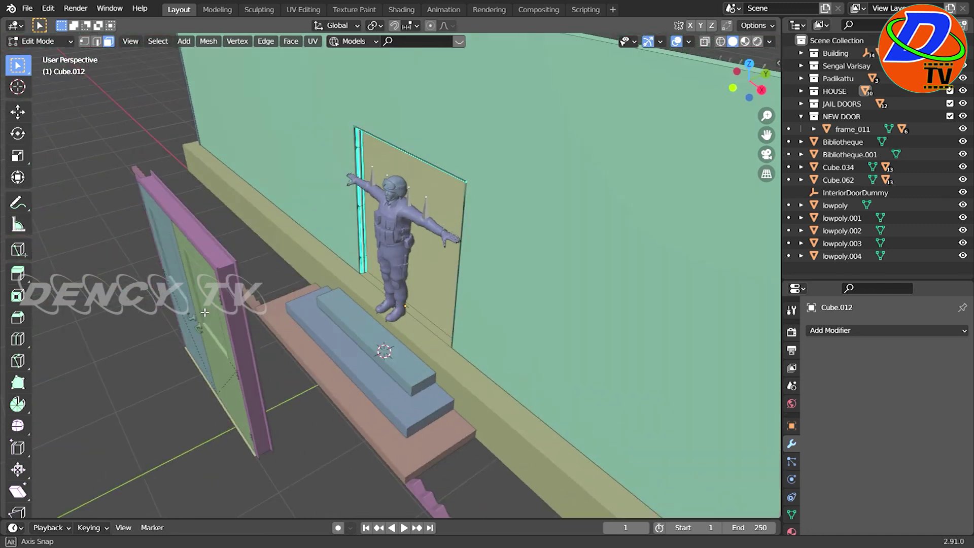
scroll(288, 316, up, 2)
scroll(304, 279, up, 2)
scroll(318, 247, down, 1)
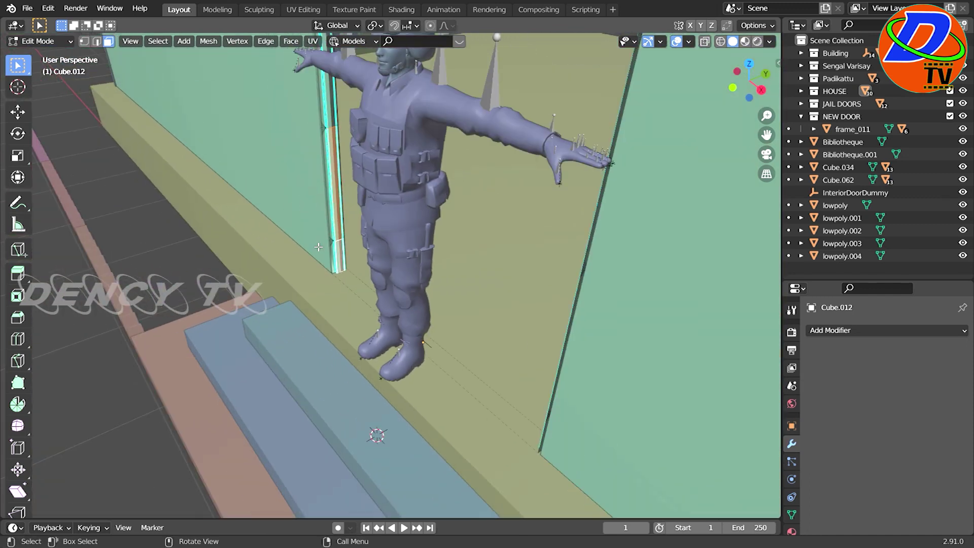
mouse_move(344, 255)
middle_down()
mouse_move(465, 271)
mouse_move(713, 224)
mouse_move(685, 228)
middle_up()
key(Tab)
mouse_move(508, 305)
middle_down()
mouse_move(257, 431)
mouse_move(446, 458)
mouse_move(476, 435)
middle_up()
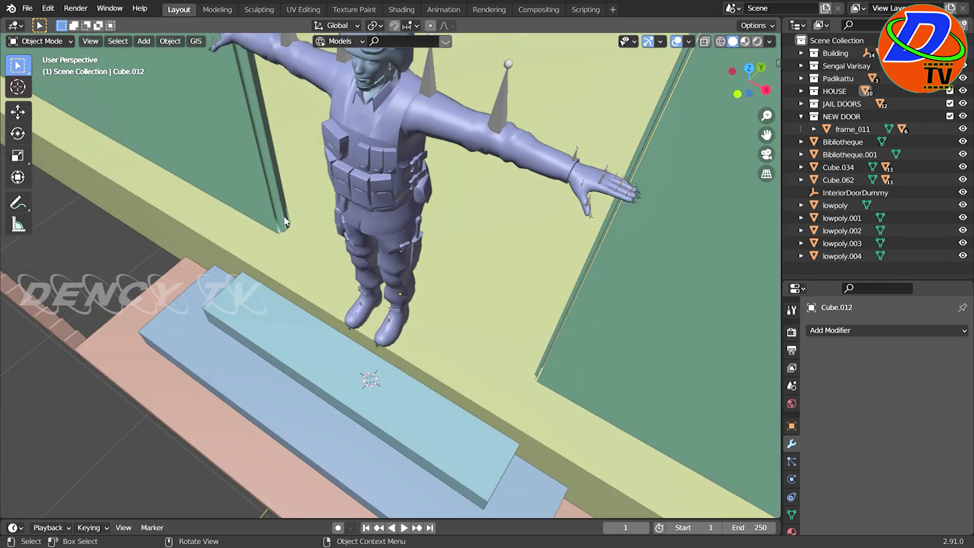
mouse_move(294, 234)
middle_down()
mouse_move(344, 180)
mouse_move(384, 164)
mouse_move(400, 186)
mouse_move(458, 207)
middle_up()
scroll(382, 167, down, 5)
click(637, 234)
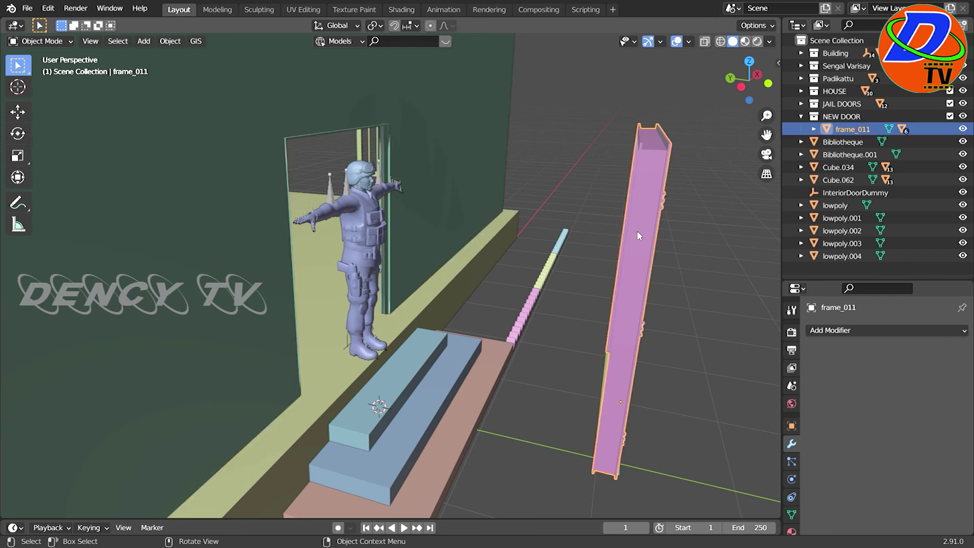
From top view, move frame_011 along Y into the wall opening
key(KP_7)
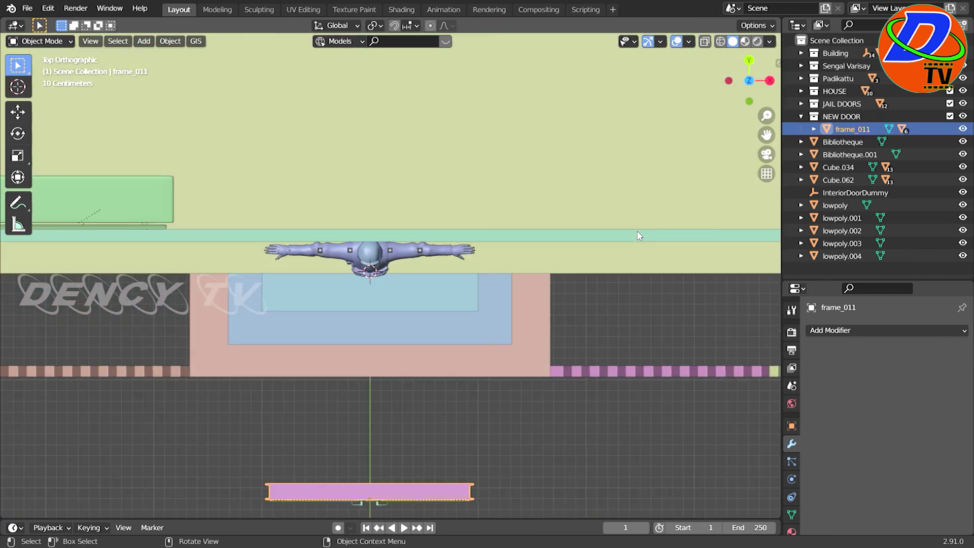
key(g)
key(y)
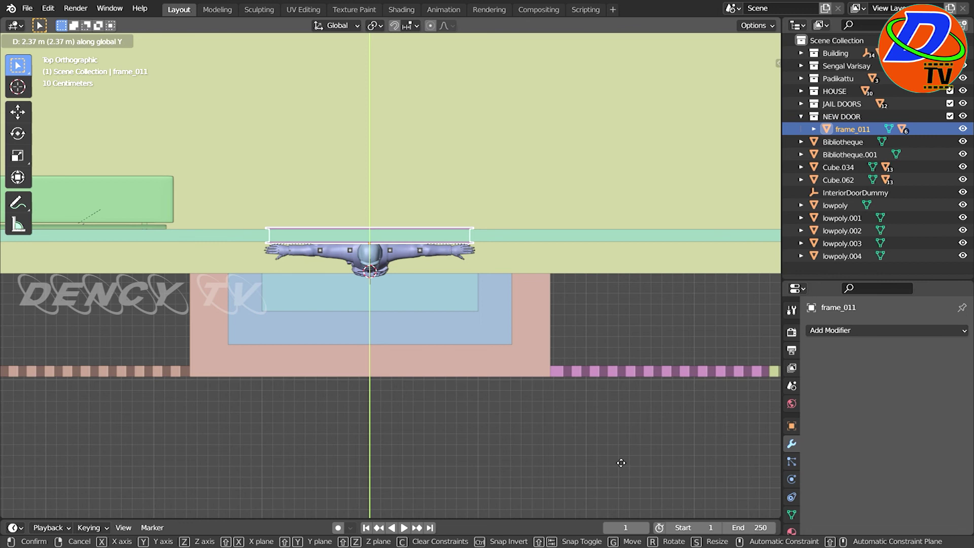
click(621, 463)
Fine-tune the door frame about 0.009 m along Y so it fits flush
scroll(314, 415, up, 4)
scroll(298, 381, up, 2)
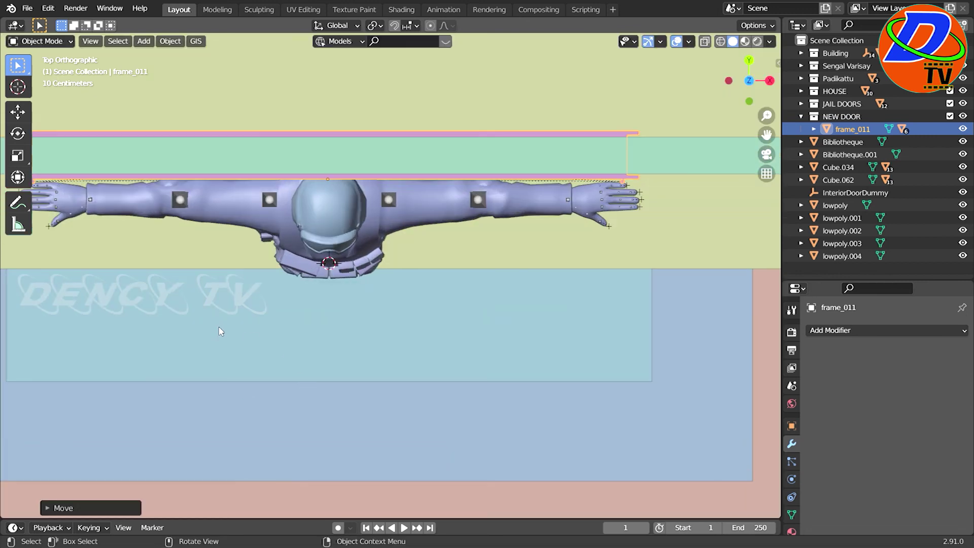
middle_drag(218, 327, 417, 268)
scroll(421, 286, down, 2)
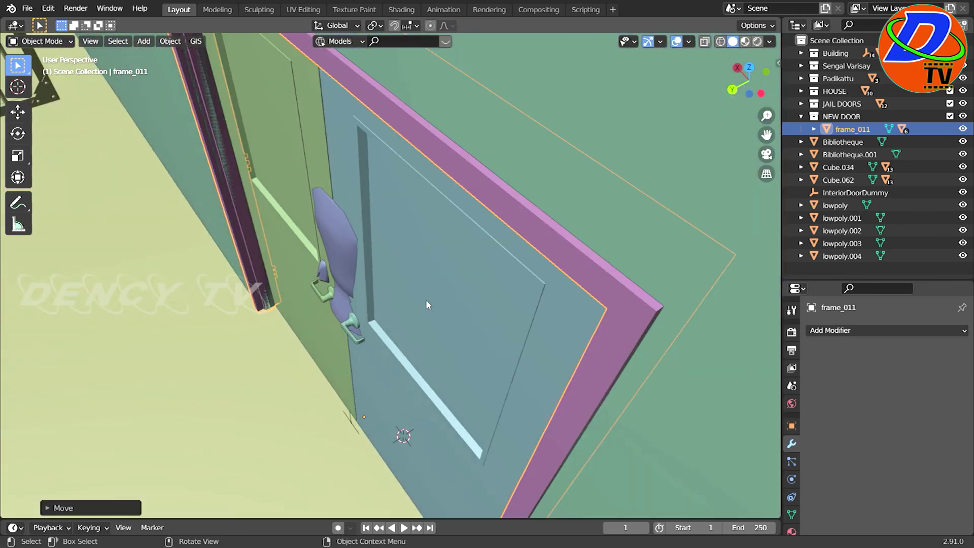
key(g)
key(y)
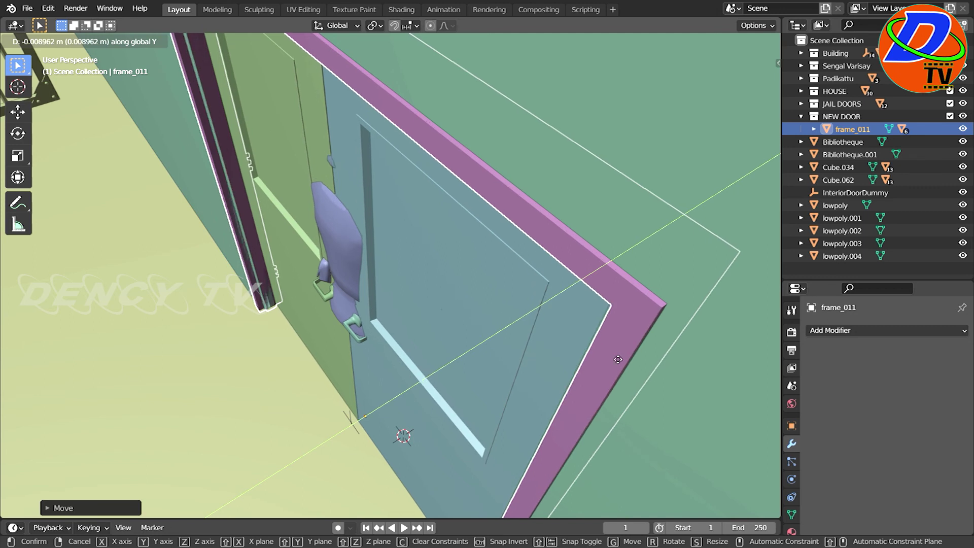
click(614, 355)
scroll(613, 353, down, 3)
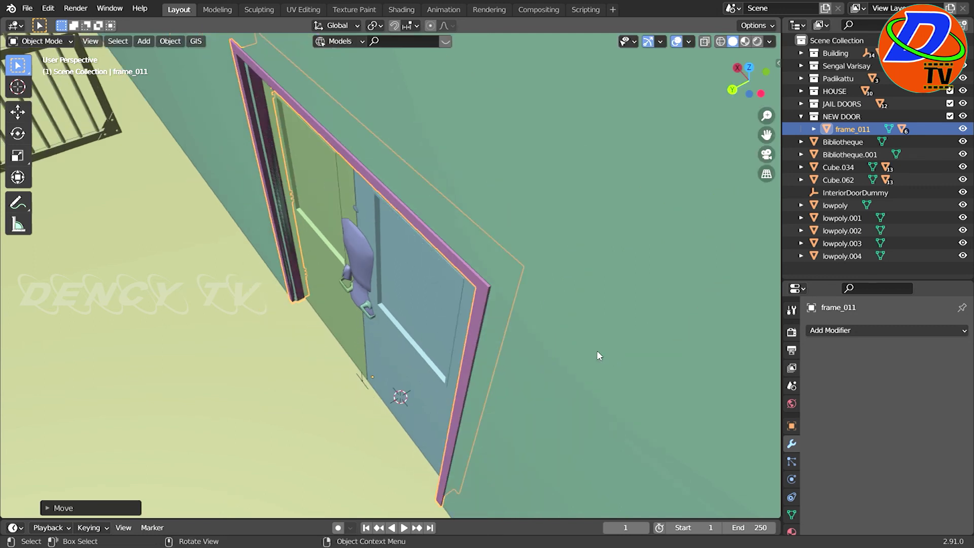
middle_drag(594, 350, 642, 326)
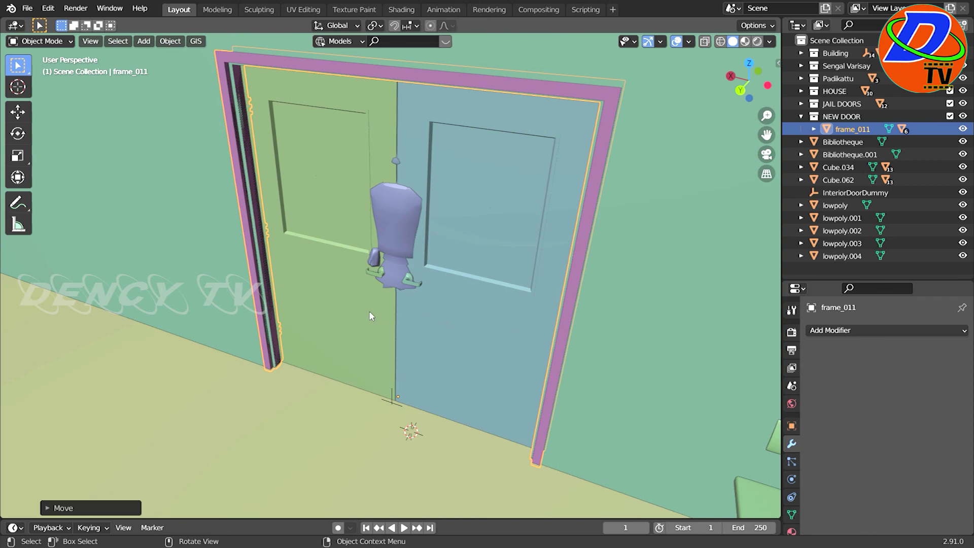
Rotate both door leaves around Z to begin swinging them open
click(396, 325)
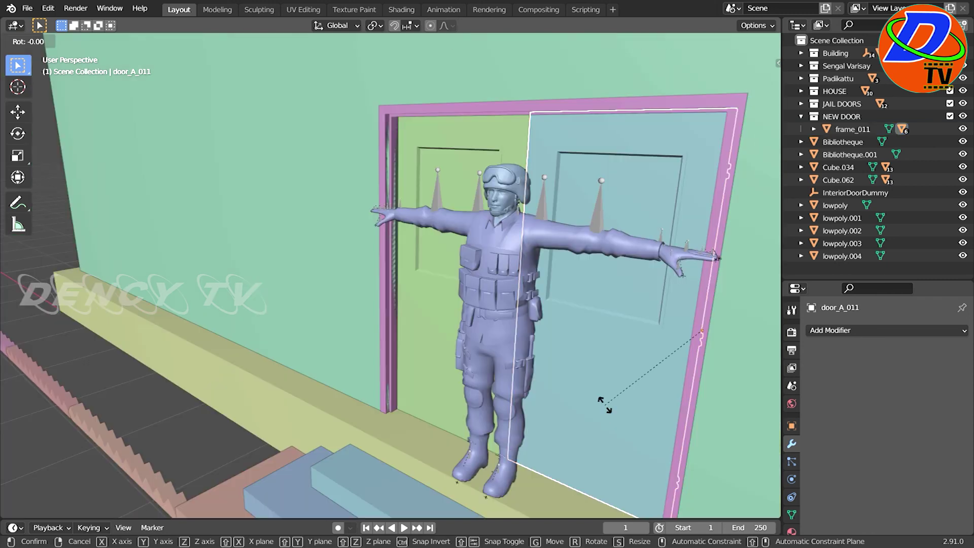
key(r)
key(z)
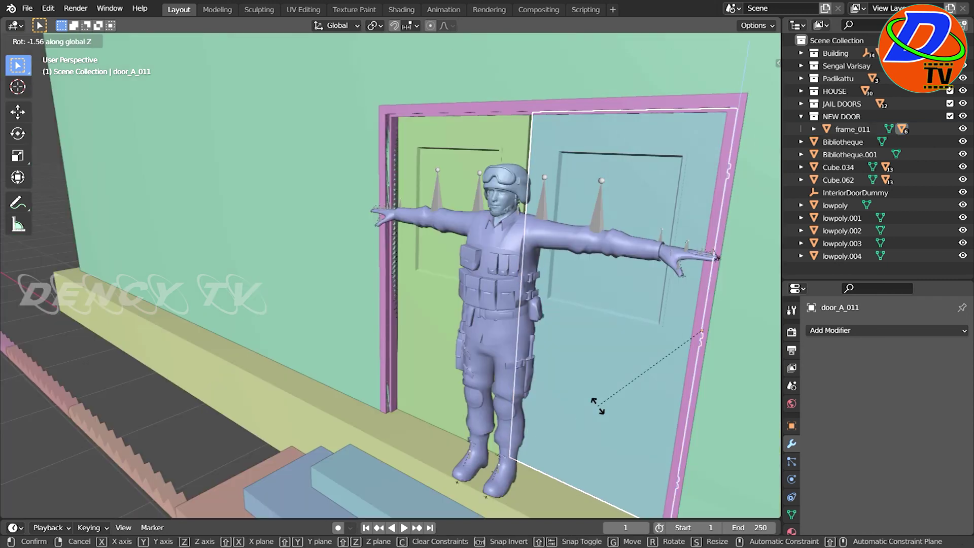
click(475, 307)
click(439, 331)
key(r)
key(z)
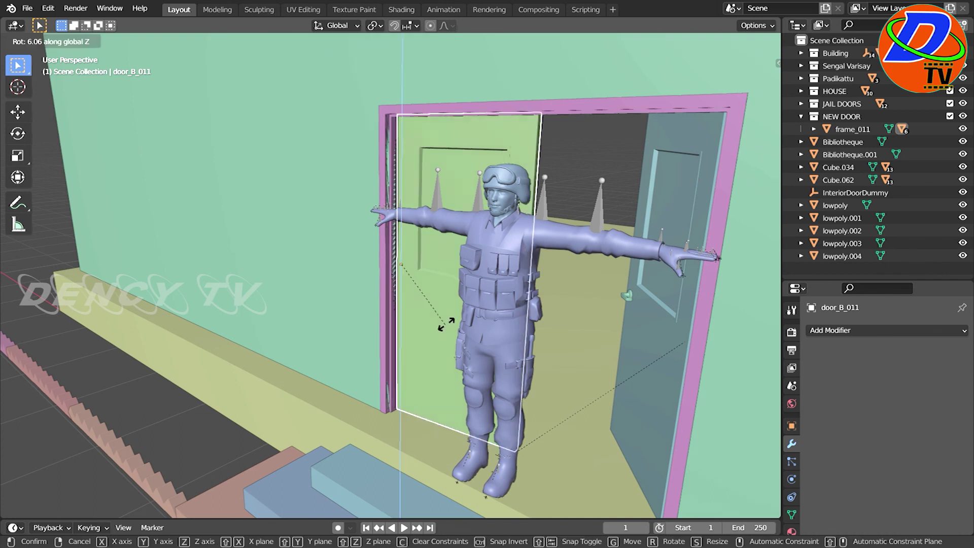
click(547, 213)
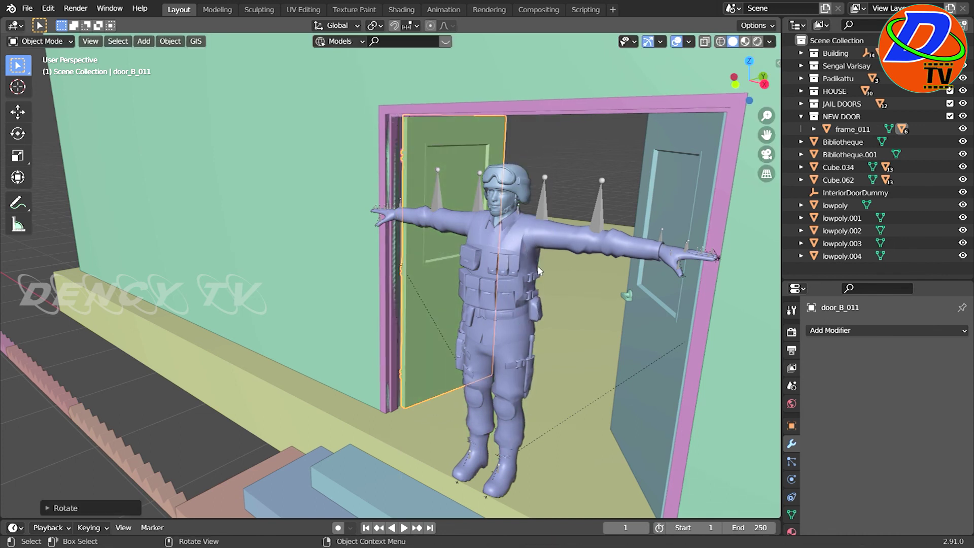
From a side view, rotate door_A_011 and door_B_011 further around Z to fully open
scroll(573, 152, down, 2)
scroll(579, 173, down, 2)
mouse_move(515, 203)
middle_down()
mouse_move(497, 255)
mouse_move(362, 251)
middle_up()
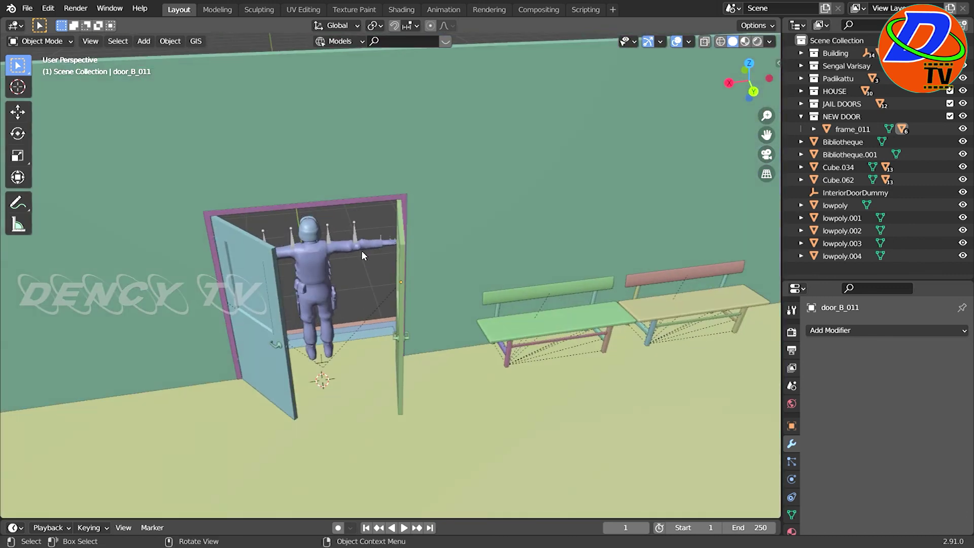
click(277, 325)
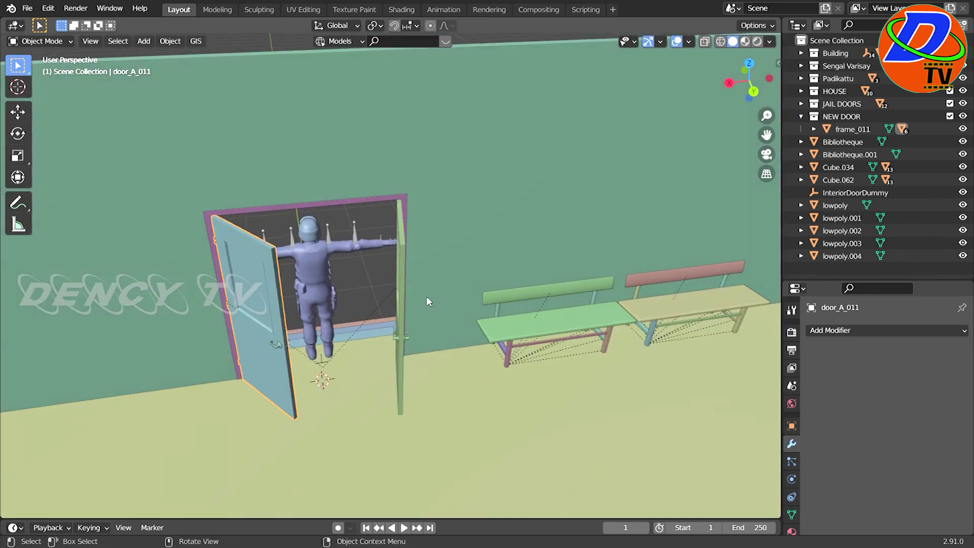
key(r)
key(z)
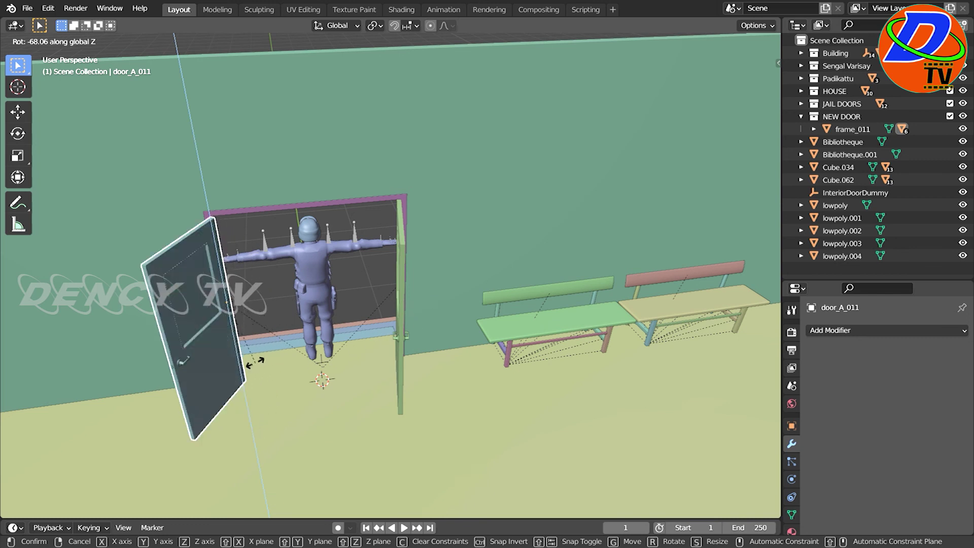
click(198, 350)
click(400, 315)
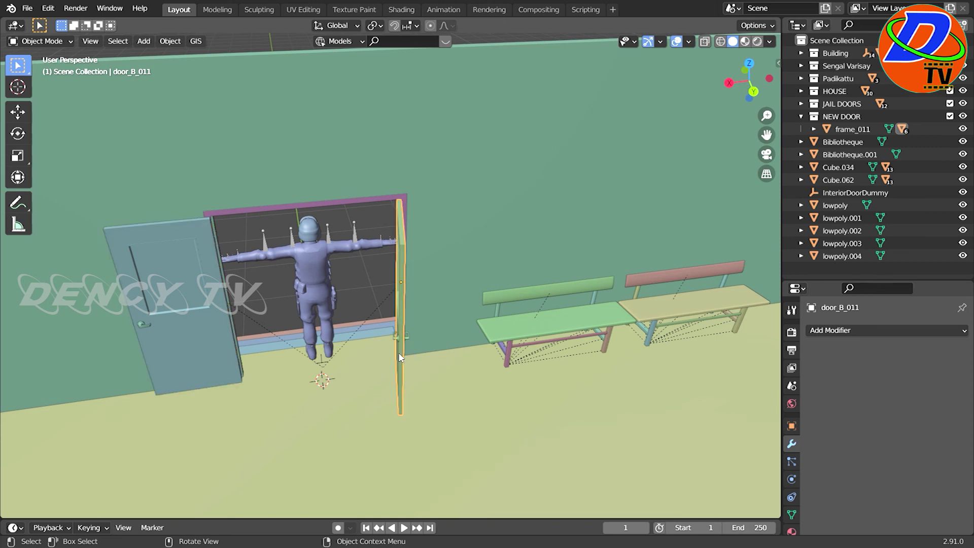
key(r)
key(z)
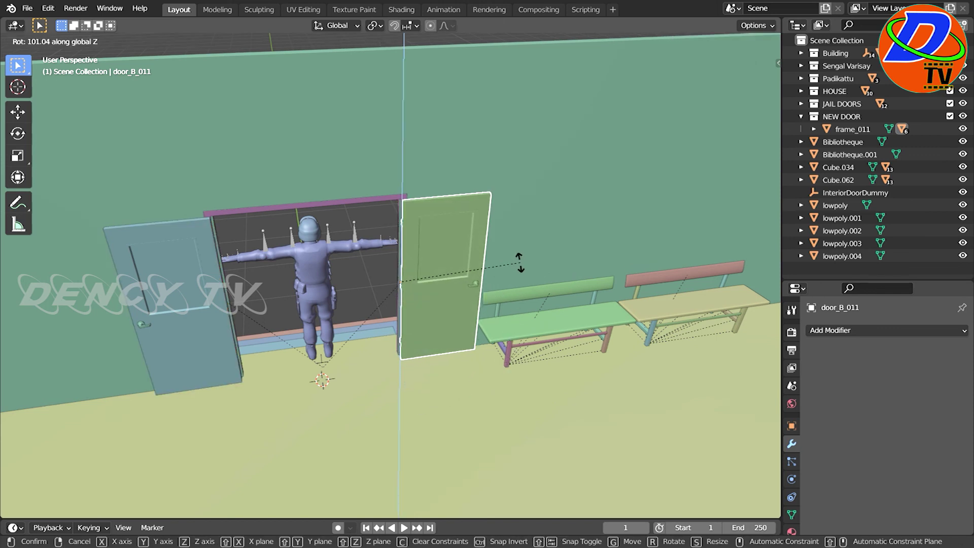
click(484, 284)
mouse_move(543, 372)
middle_down()
mouse_move(486, 354)
mouse_move(499, 361)
middle_up()
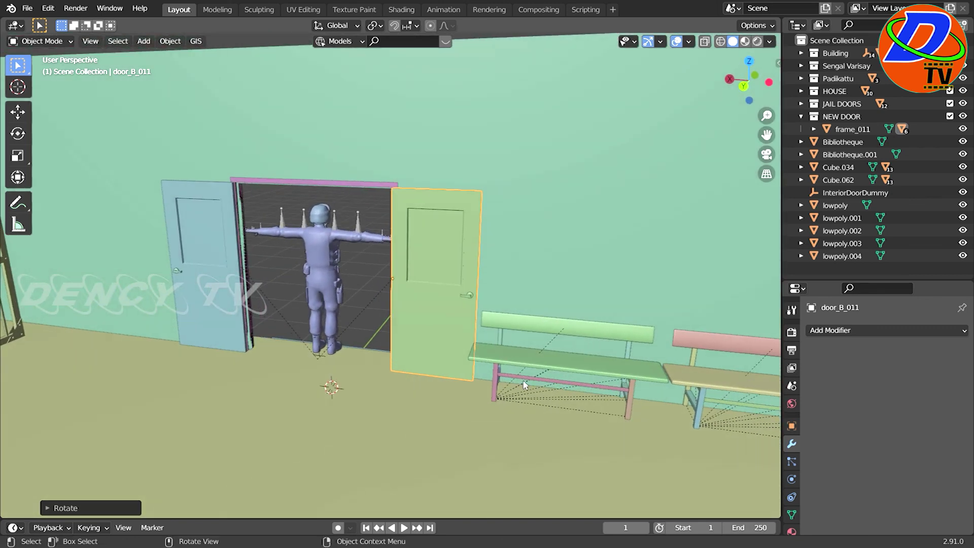
Move benches Cube.034 and Cube.062 about -0.19 m along X
click(495, 393)
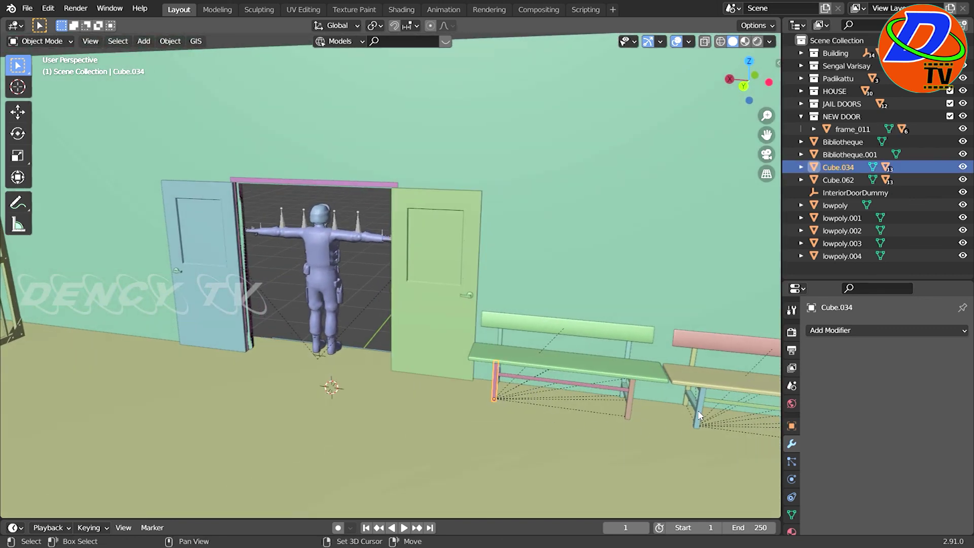
shift+click(690, 421)
scroll(677, 460, down, 3)
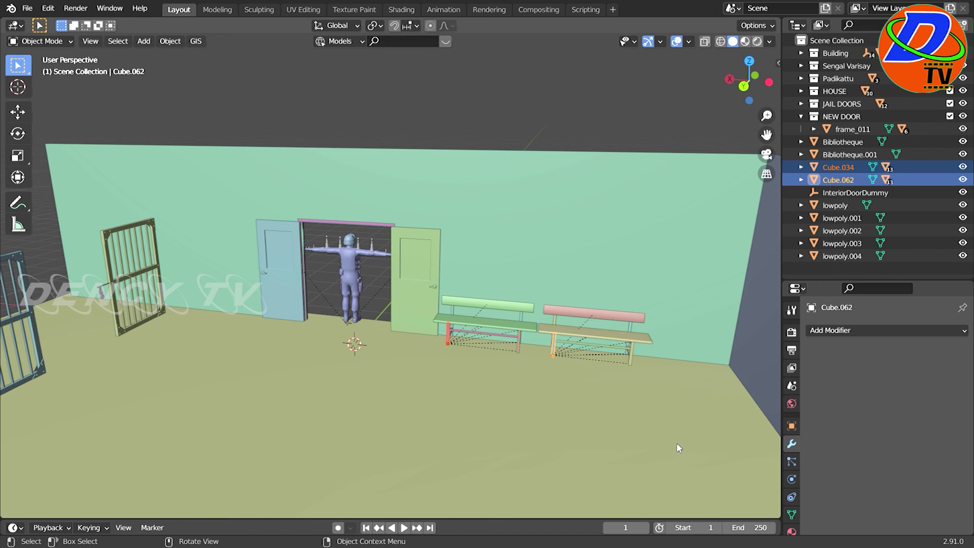
key(g)
key(x)
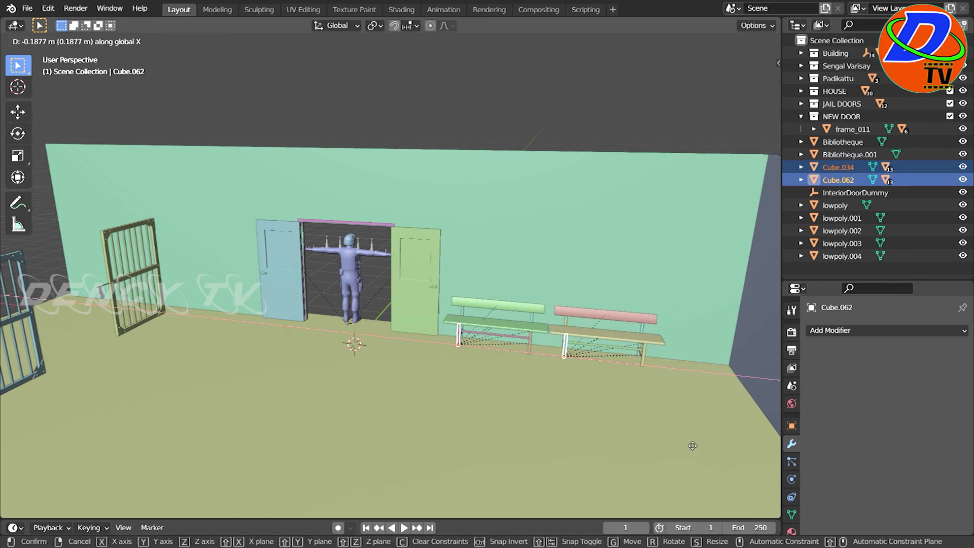
click(693, 445)
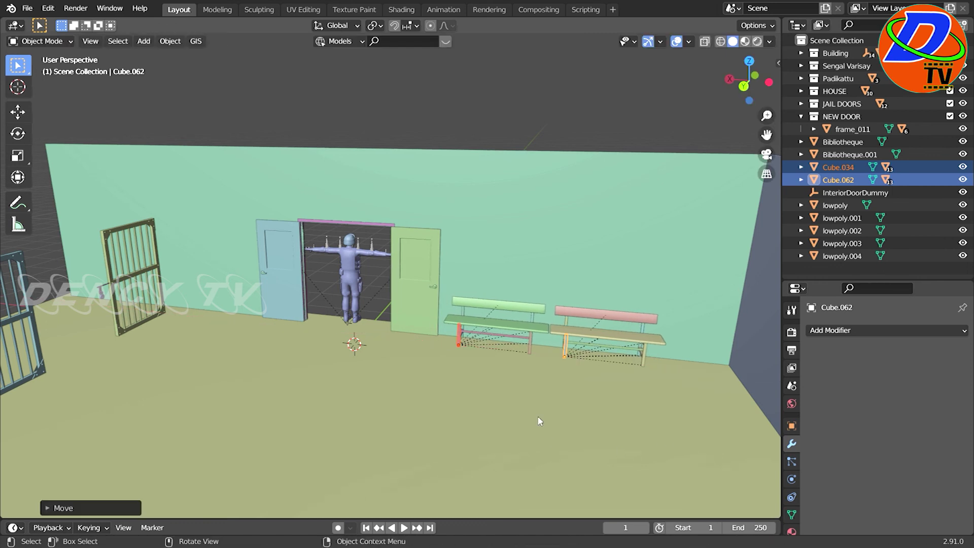
click(538, 109)
Orbit around the jail room to review the opened doors and furniture
scroll(437, 381, down, 4)
middle_drag(437, 382, 533, 391)
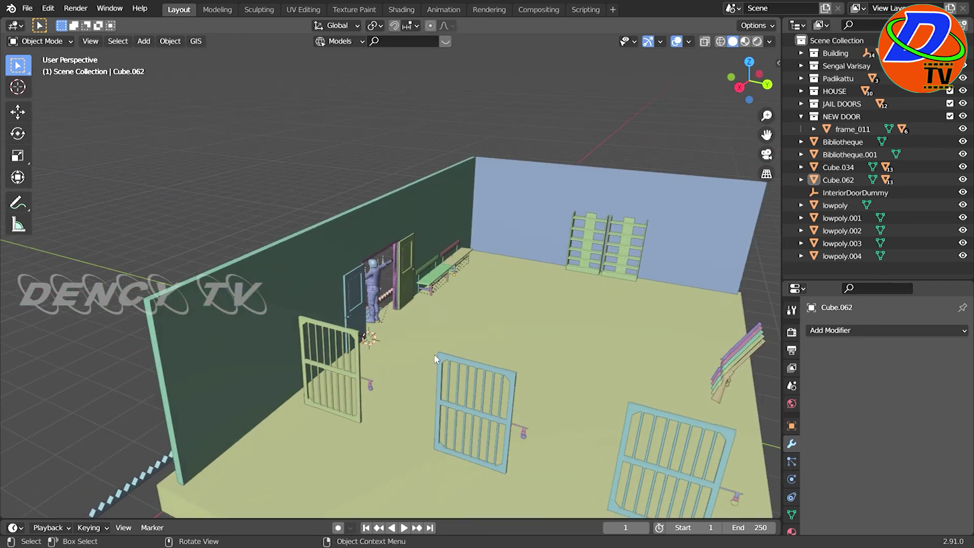
scroll(435, 358, up, 1)
scroll(436, 358, up, 2)
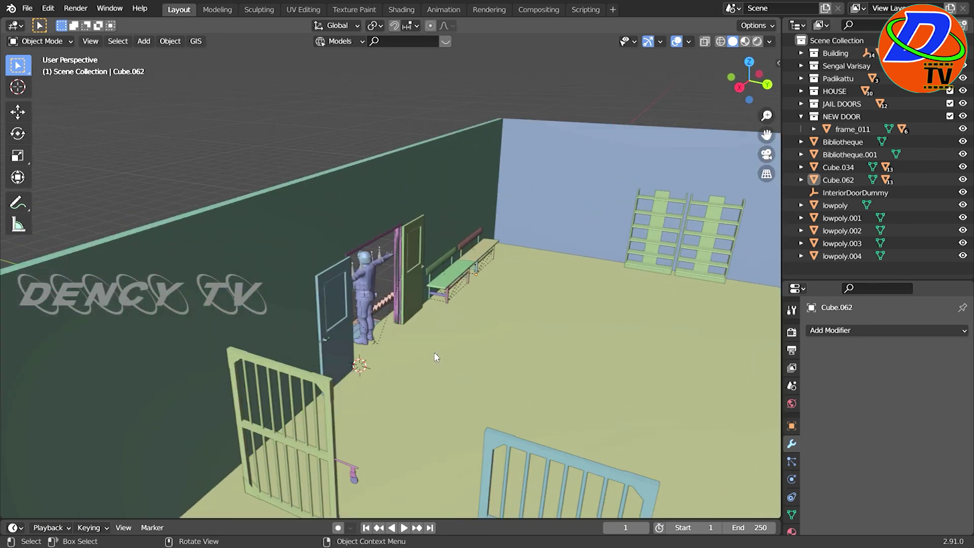
mouse_move(428, 356)
middle_down()
mouse_move(459, 374)
mouse_move(455, 425)
mouse_move(435, 449)
mouse_move(538, 356)
mouse_move(659, 301)
mouse_move(658, 334)
mouse_move(496, 339)
mouse_move(404, 327)
middle_up()
scroll(404, 327, up, 5)
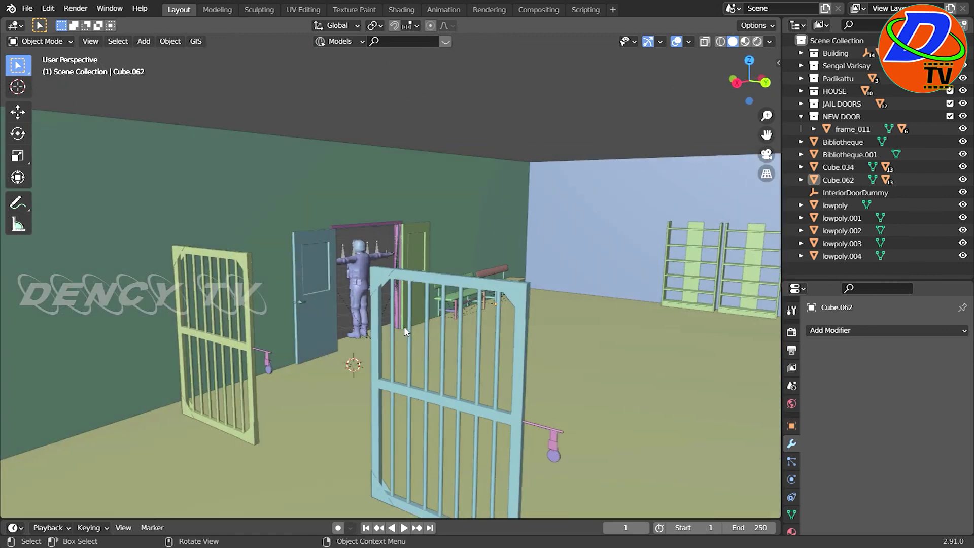